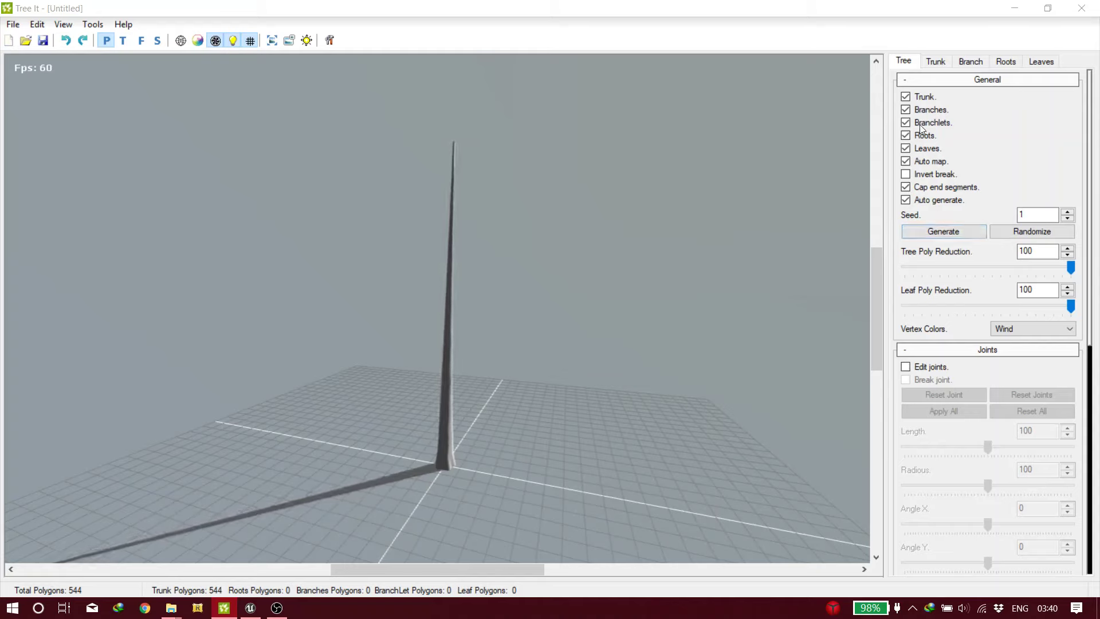
Step: Toggle the trunk's visibility off and back on, and set the leaf poly reduction to 45
{"action": "left_click", "coordinate": [905, 97]}
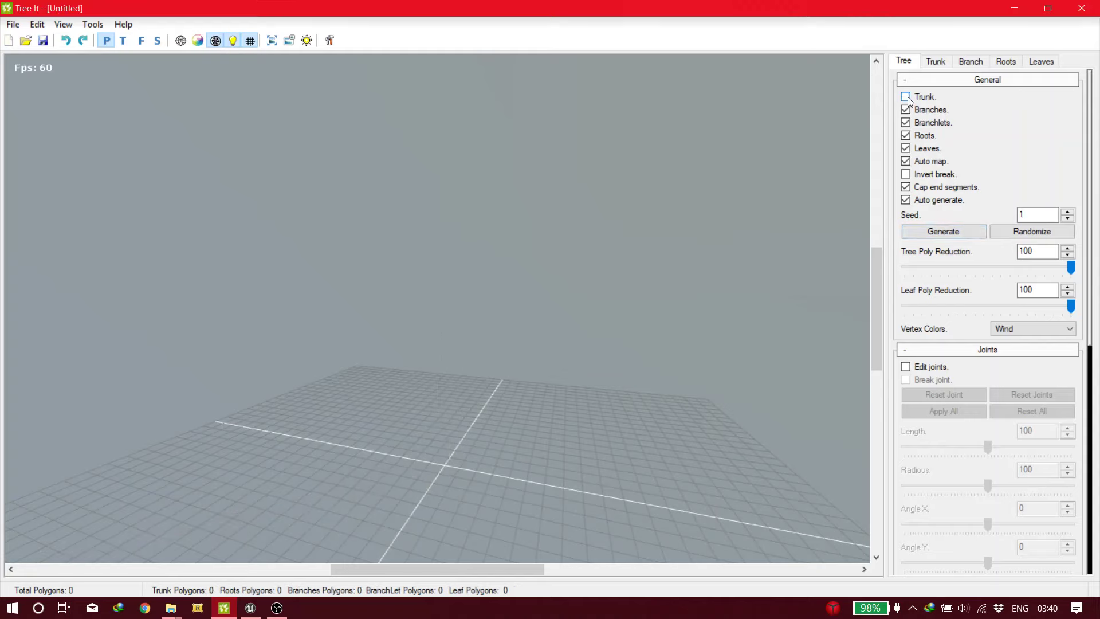
{"action": "left_click", "coordinate": [905, 97]}
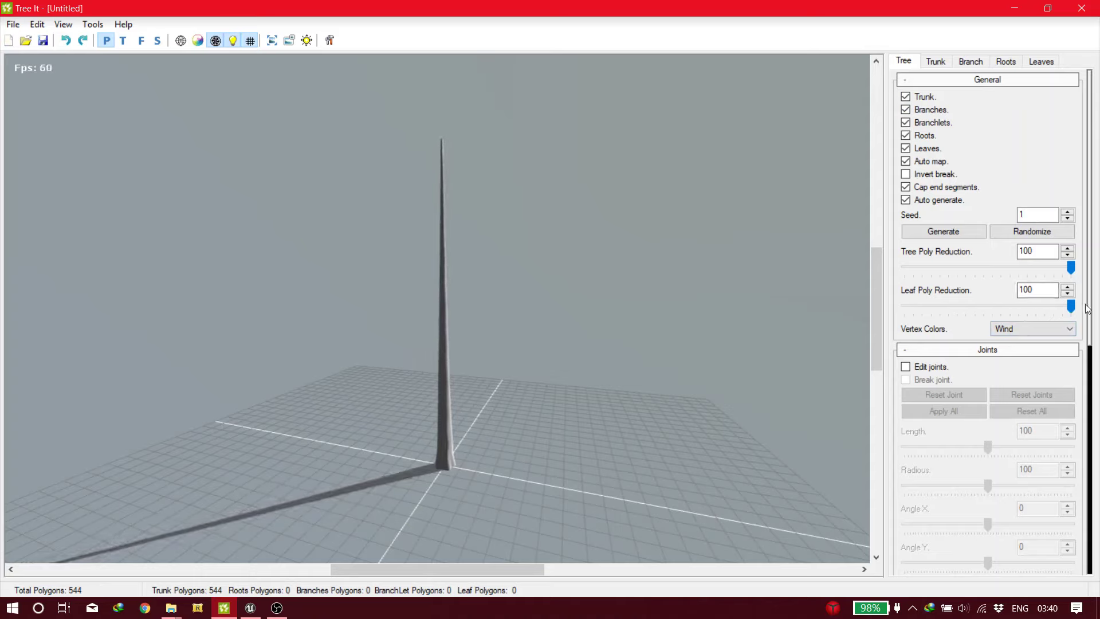
{"action": "left_click_drag", "start_coordinate": [1072, 308], "coordinate": [965, 306]}
{"action": "middle_click_drag", "start_coordinate": [549, 308], "coordinate": [519, 363]}
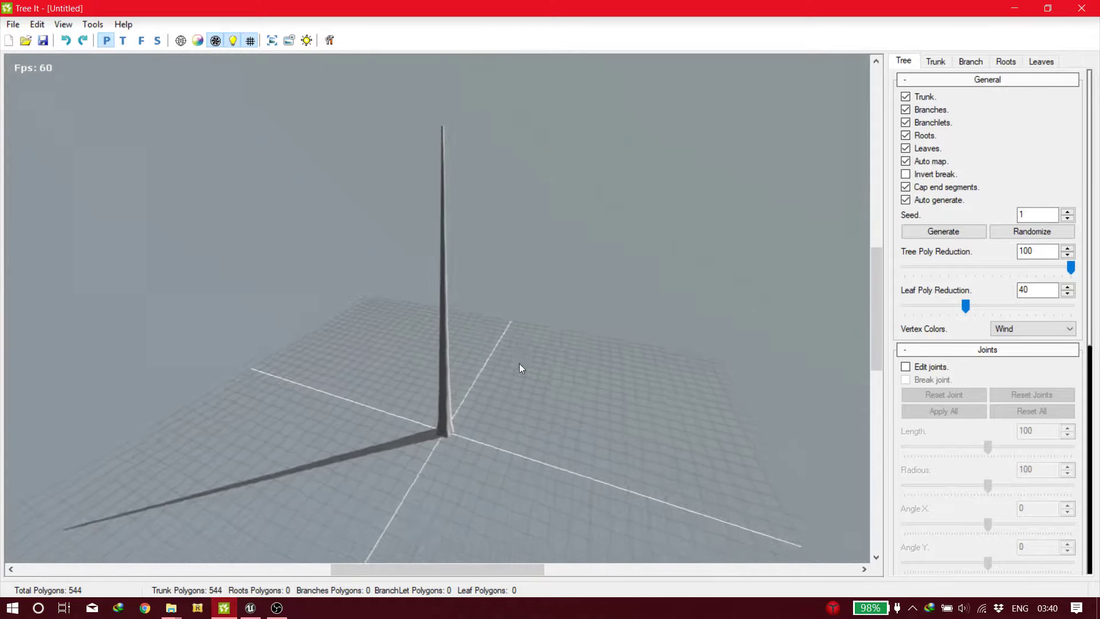
{"action": "mouse_move", "coordinate": [967, 307]}
{"action": "left_mouse_down"}
{"action": "mouse_move", "coordinate": [1006, 313]}
{"action": "mouse_move", "coordinate": [962, 310]}
{"action": "mouse_move", "coordinate": [986, 310]}
{"action": "mouse_move", "coordinate": [971, 308]}
{"action": "left_mouse_up"}
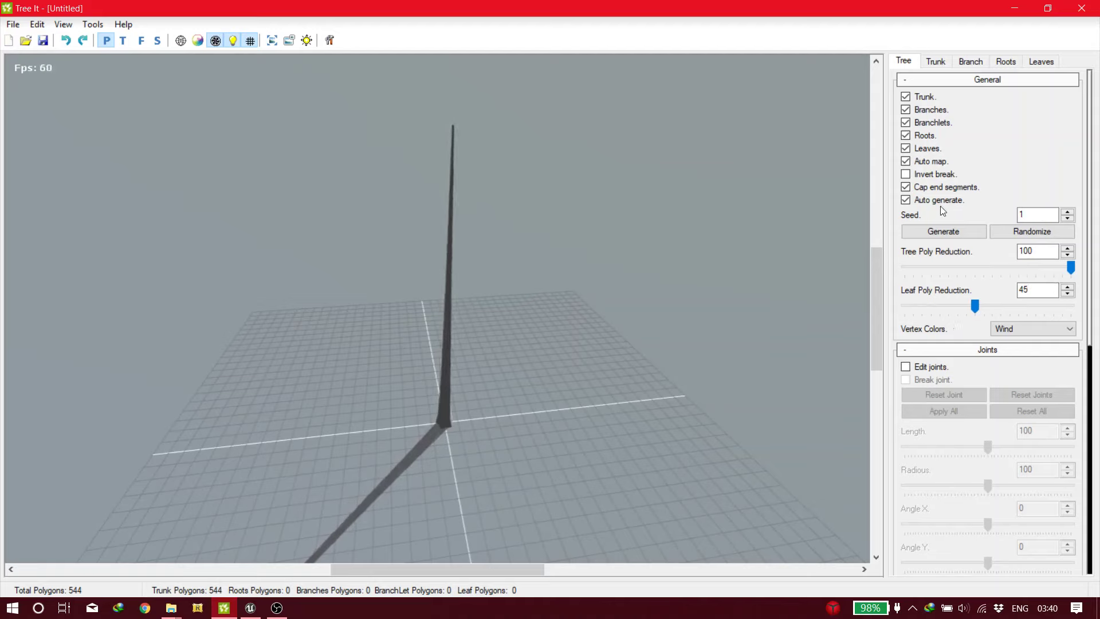
Step: Set the trunk's minimum length to 0
{"action": "left_click", "coordinate": [931, 64]}
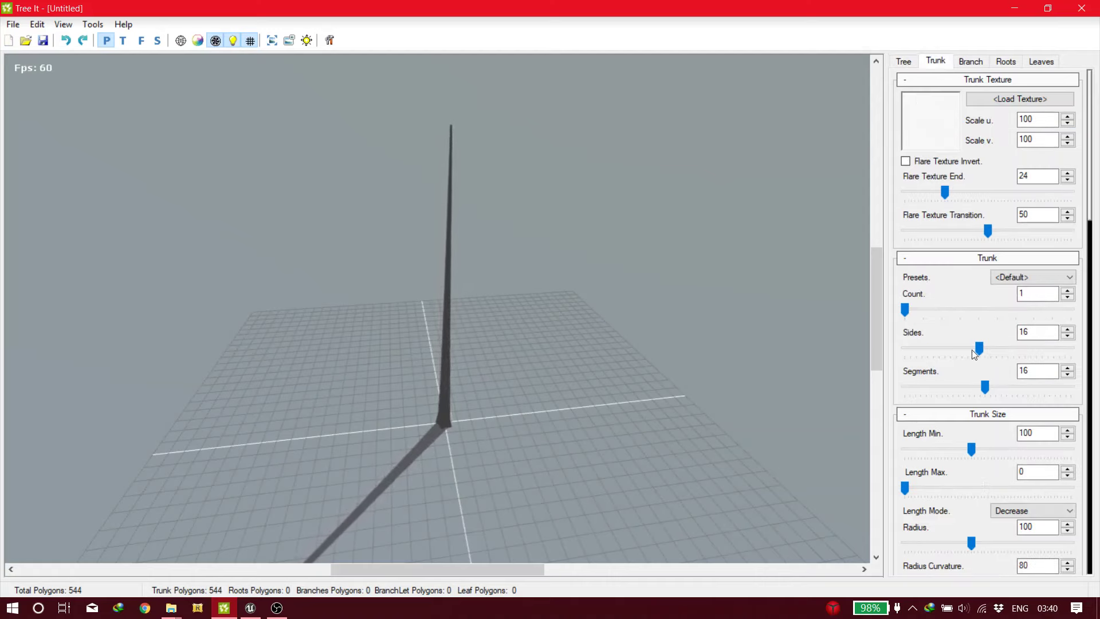
{"action": "scroll", "coordinate": [973, 372], "scroll_direction": "down", "scroll_amount": 1}
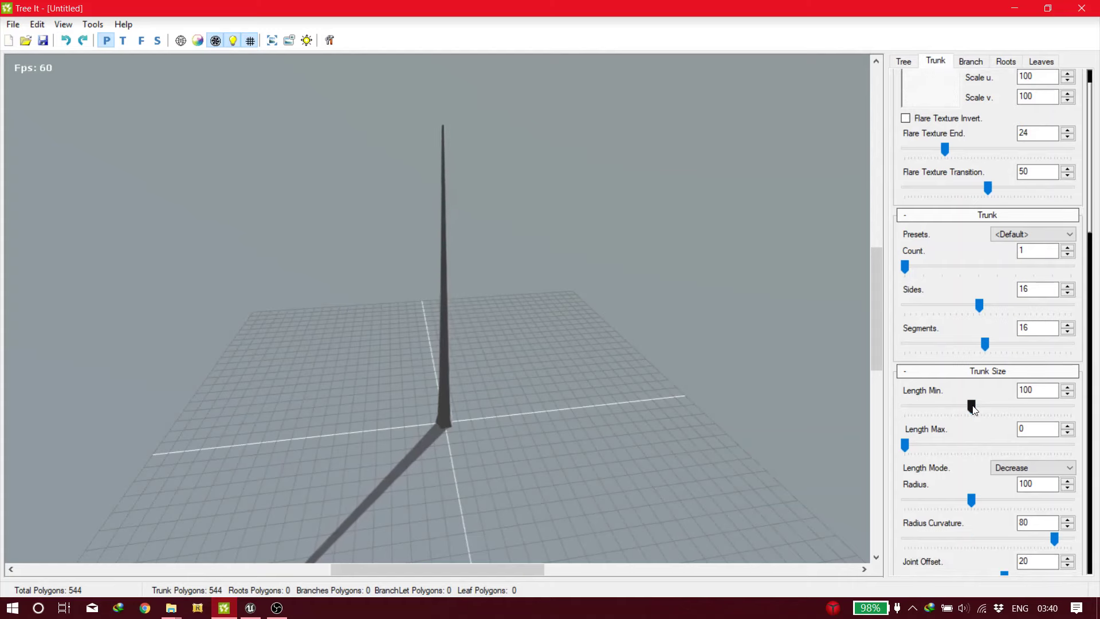
{"action": "left_click_drag", "start_coordinate": [972, 407], "coordinate": [888, 407]}
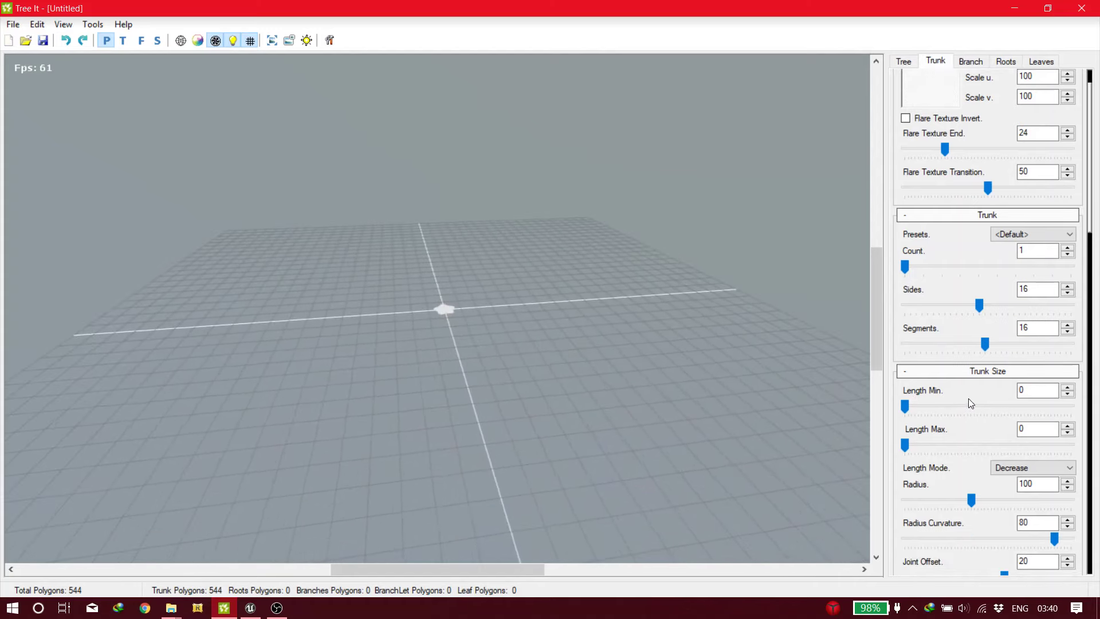
{"action": "left_click", "coordinate": [1020, 390]}
Step: Set the trunk's radius to 350, beyond the slider's maximum
{"action": "scroll", "coordinate": [1002, 446], "scroll_direction": "down", "scroll_amount": 1}
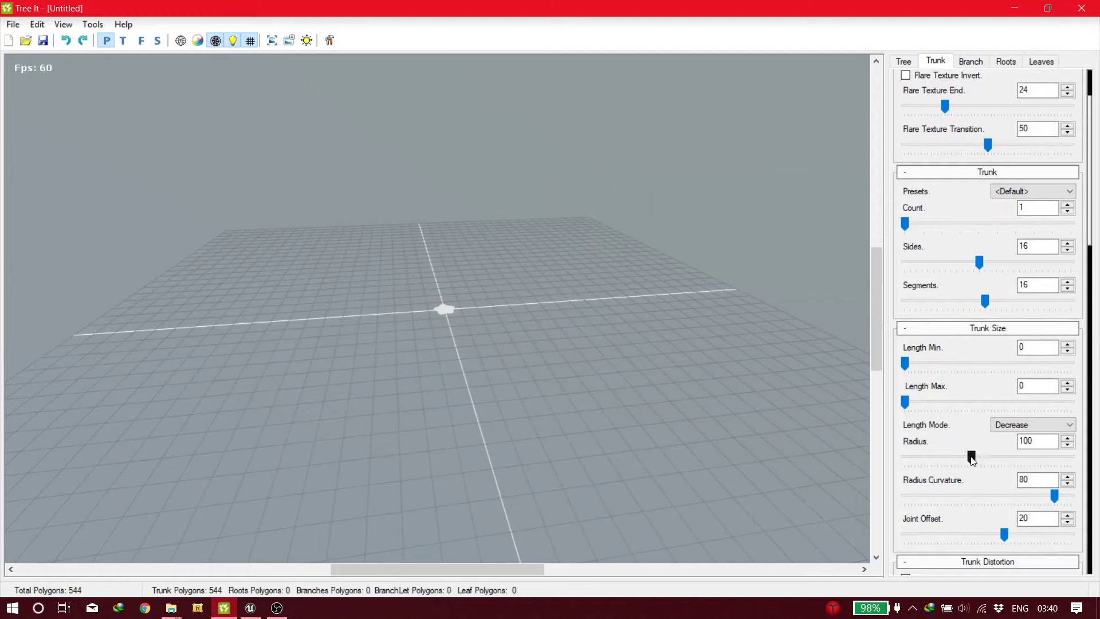
{"action": "left_click_drag", "start_coordinate": [988, 456], "coordinate": [1071, 456]}
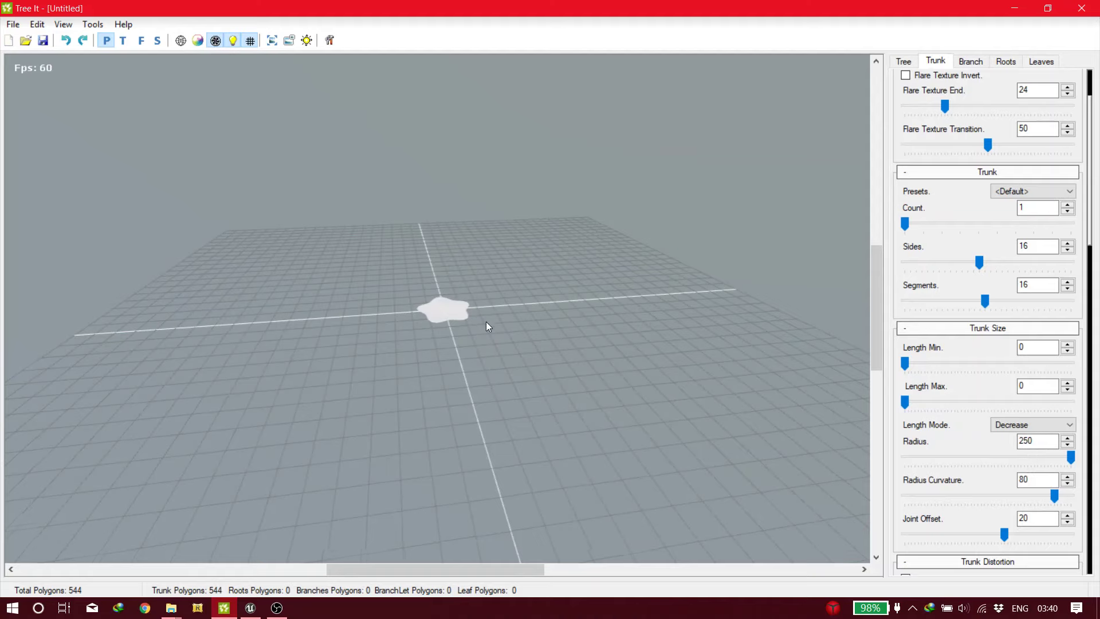
{"action": "left_click_drag", "start_coordinate": [489, 328], "coordinate": [483, 298]}
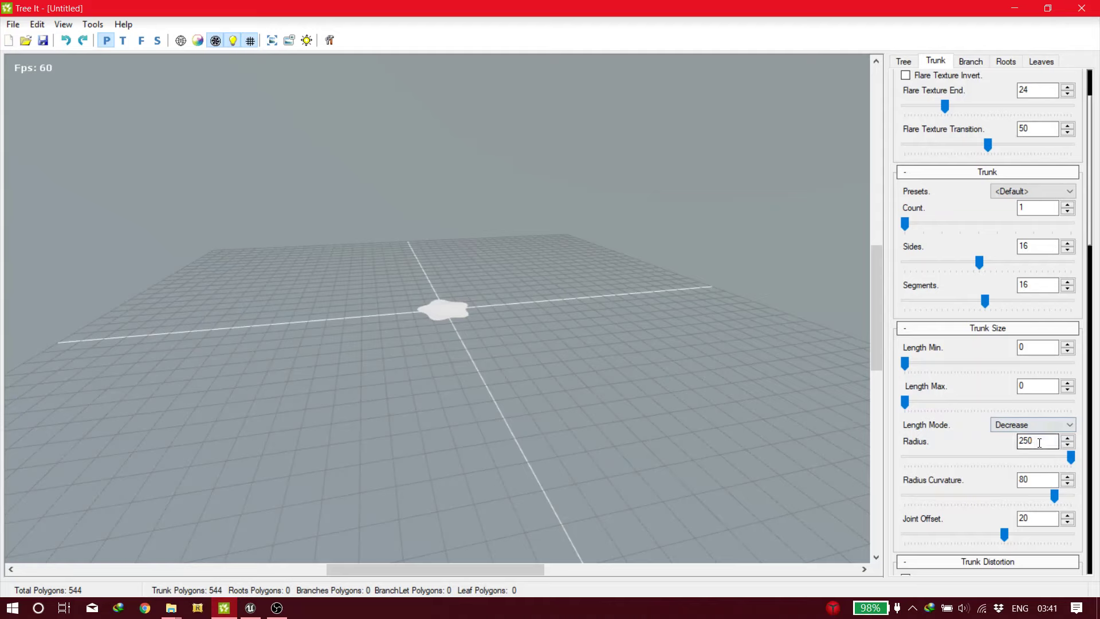
{"action": "left_click", "coordinate": [1039, 443]}
{"action": "type", "text": "350"}
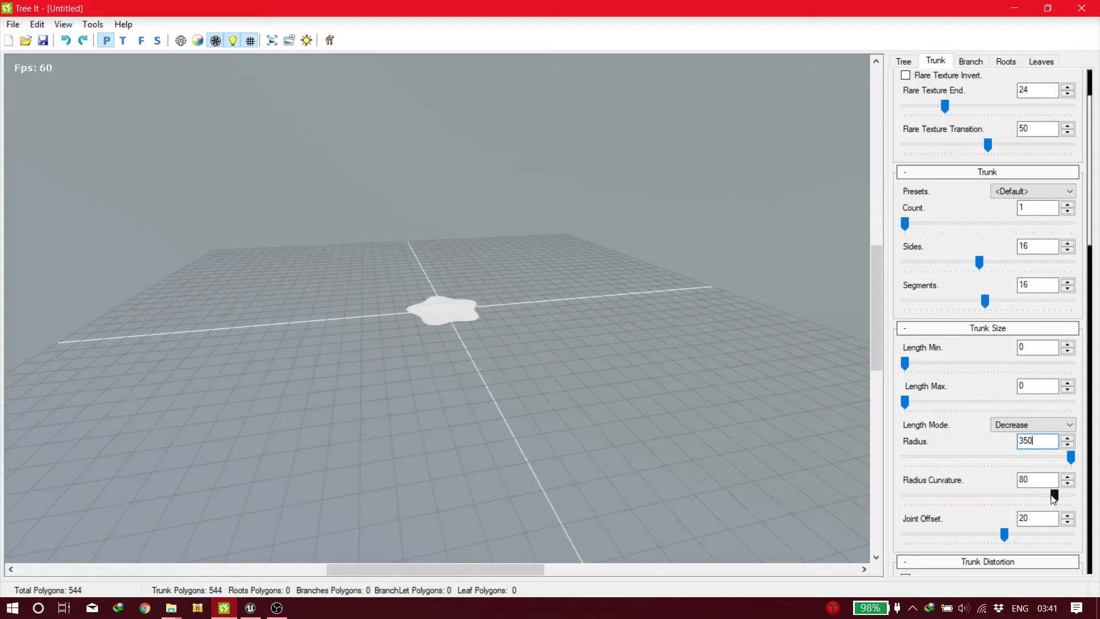
Step: Lower the trunk's radius curvature and slightly adjust its joint offset
{"action": "left_click_drag", "start_coordinate": [1055, 499], "coordinate": [1011, 496]}
{"action": "mouse_move", "coordinate": [1004, 535]}
{"action": "left_mouse_down"}
{"action": "mouse_move", "coordinate": [970, 531]}
{"action": "mouse_move", "coordinate": [1008, 534]}
{"action": "left_mouse_up"}
{"action": "mouse_move", "coordinate": [1009, 496]}
{"action": "left_mouse_down"}
{"action": "mouse_move", "coordinate": [1056, 496]}
{"action": "mouse_move", "coordinate": [1030, 496]}
{"action": "left_mouse_up"}
Step: Turn off trunk generation for the tree and raise the leaf count from zero
{"action": "left_click", "coordinate": [898, 61]}
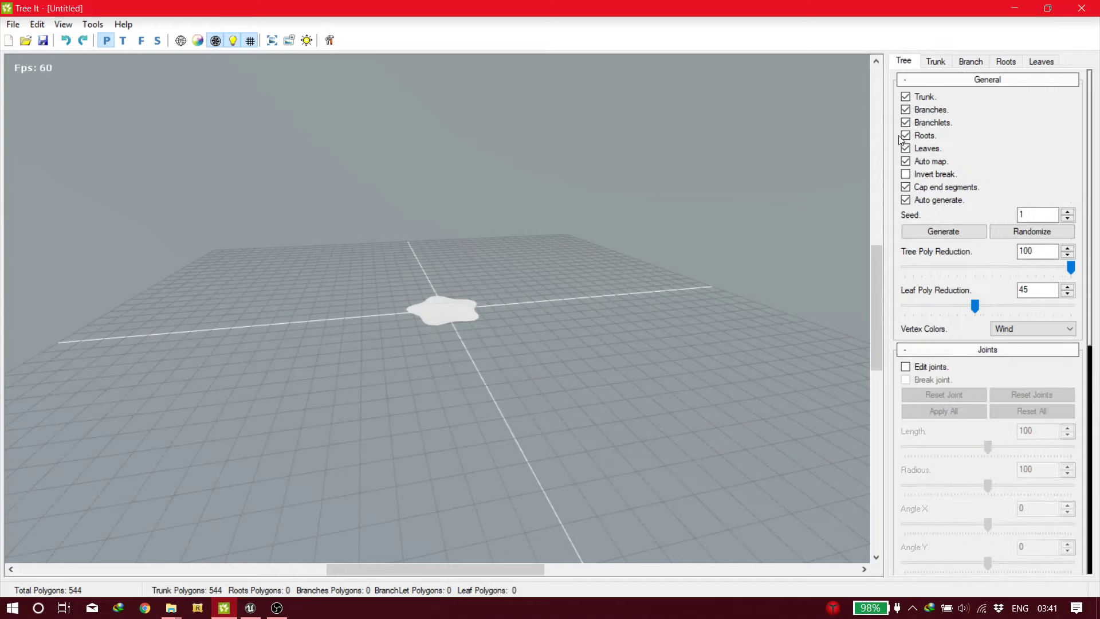
{"action": "left_click", "coordinate": [905, 96]}
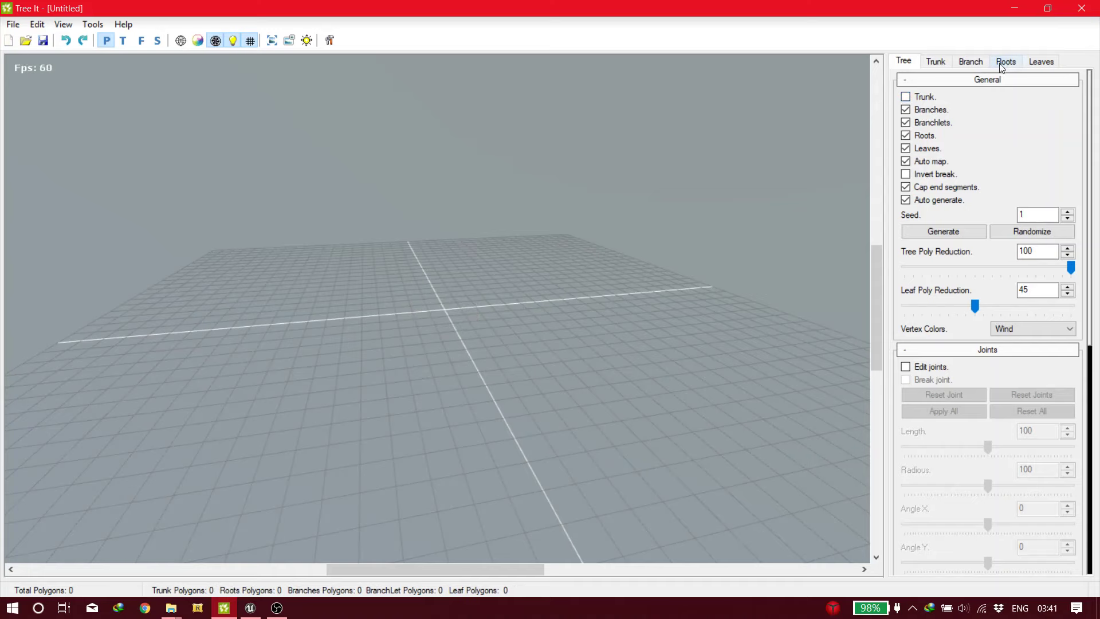
{"action": "left_click", "coordinate": [1033, 64]}
{"action": "scroll", "coordinate": [980, 148], "scroll_direction": "down", "scroll_amount": 5}
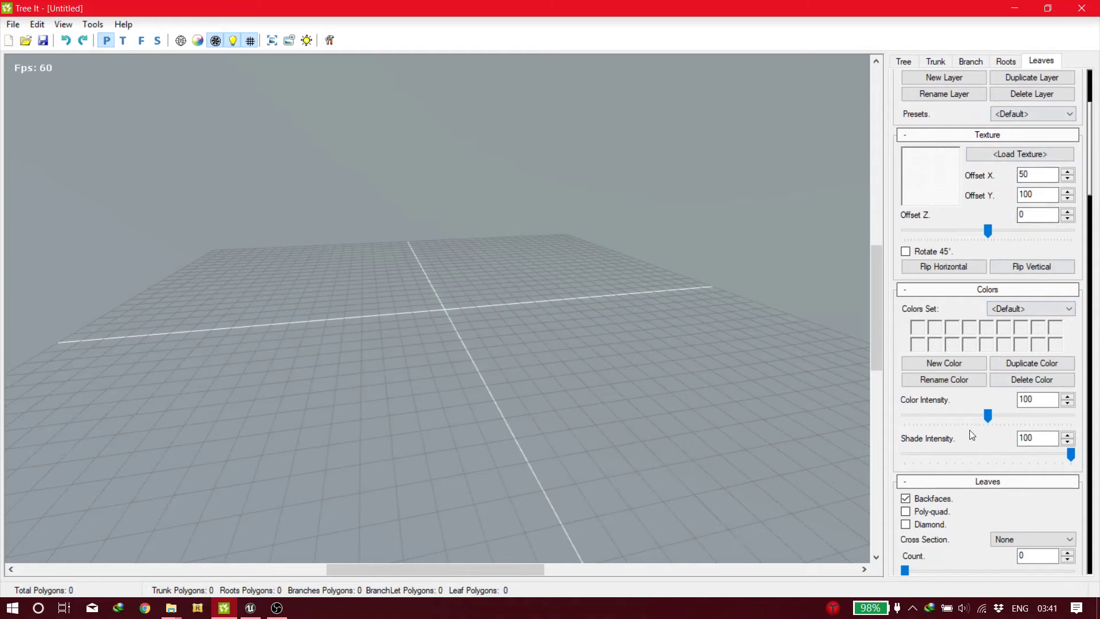
{"action": "scroll", "coordinate": [968, 435], "scroll_direction": "down", "scroll_amount": 3}
{"action": "scroll", "coordinate": [956, 438], "scroll_direction": "down", "scroll_amount": 1}
{"action": "left_click_drag", "start_coordinate": [905, 442], "coordinate": [937, 442]}
{"action": "left_click_drag", "start_coordinate": [560, 305], "coordinate": [787, 295]}
Step: Start loading a base leaf texture and browse to the textures folder on the D: drive
{"action": "scroll", "coordinate": [1008, 229], "scroll_direction": "up", "scroll_amount": 4}
{"action": "left_click", "coordinate": [1019, 197]}
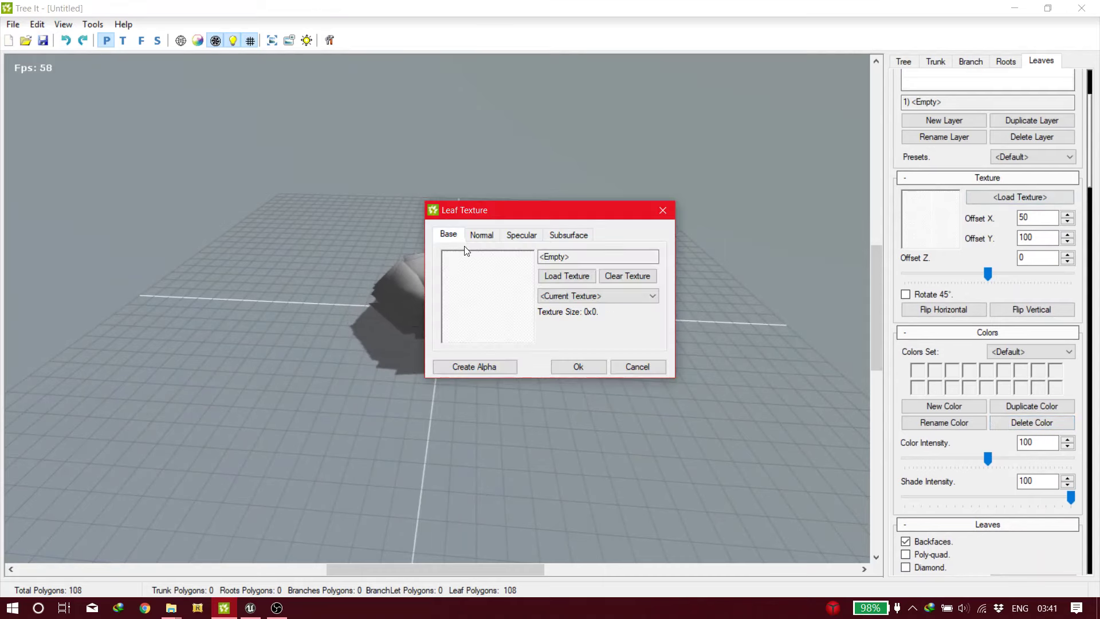
{"action": "left_click", "coordinate": [566, 276]}
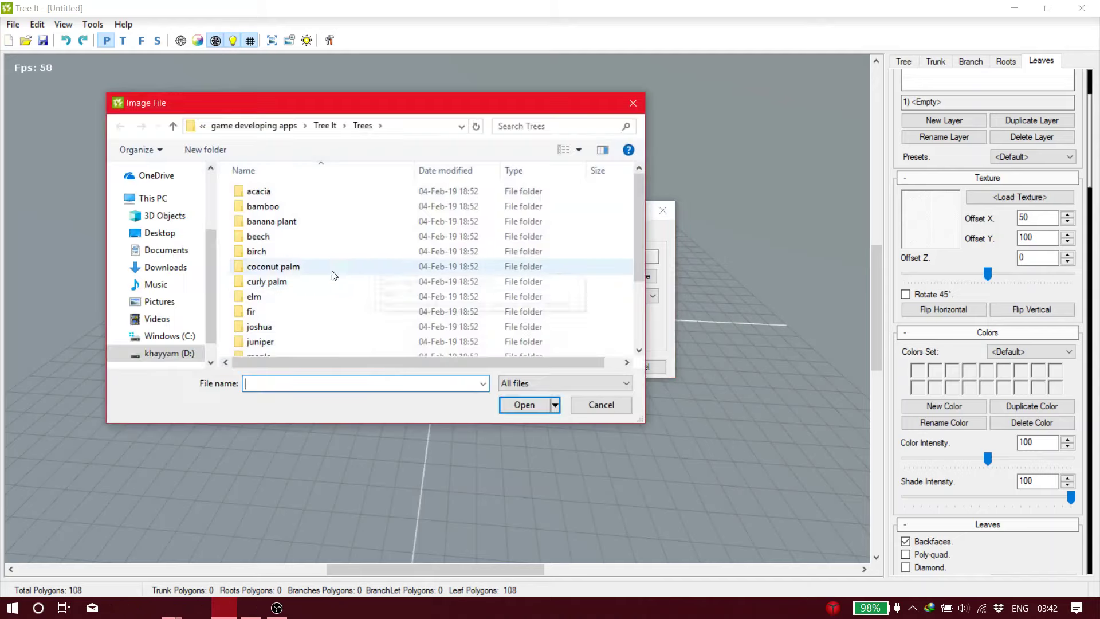
{"action": "scroll", "coordinate": [298, 312], "scroll_direction": "down", "scroll_amount": 3}
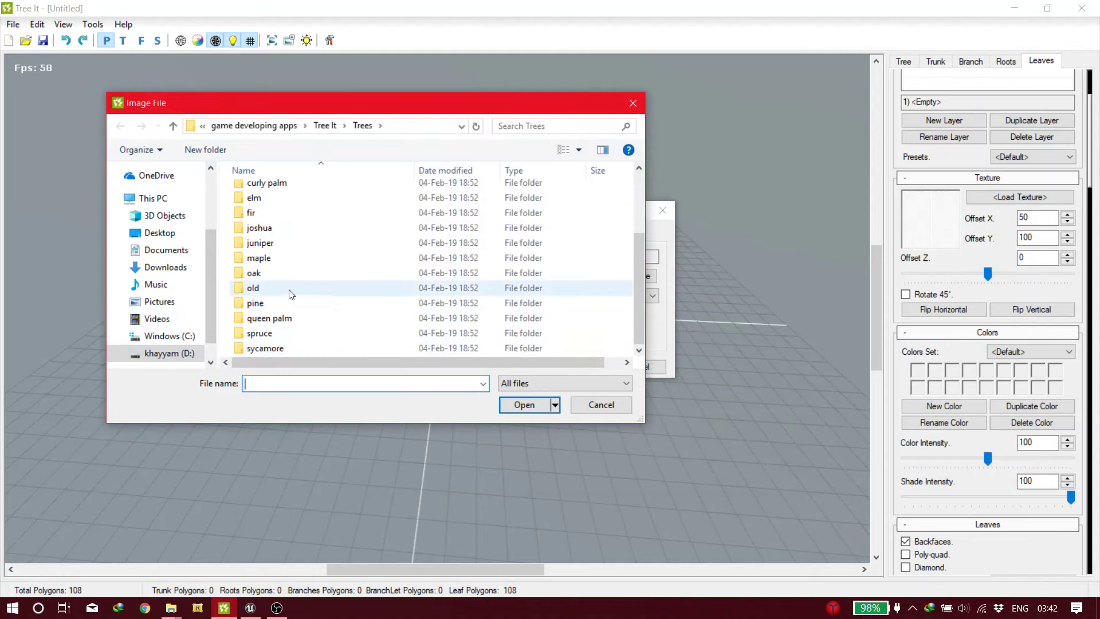
{"action": "scroll", "coordinate": [283, 289], "scroll_direction": "up", "scroll_amount": 2}
{"action": "left_click", "coordinate": [169, 352]}
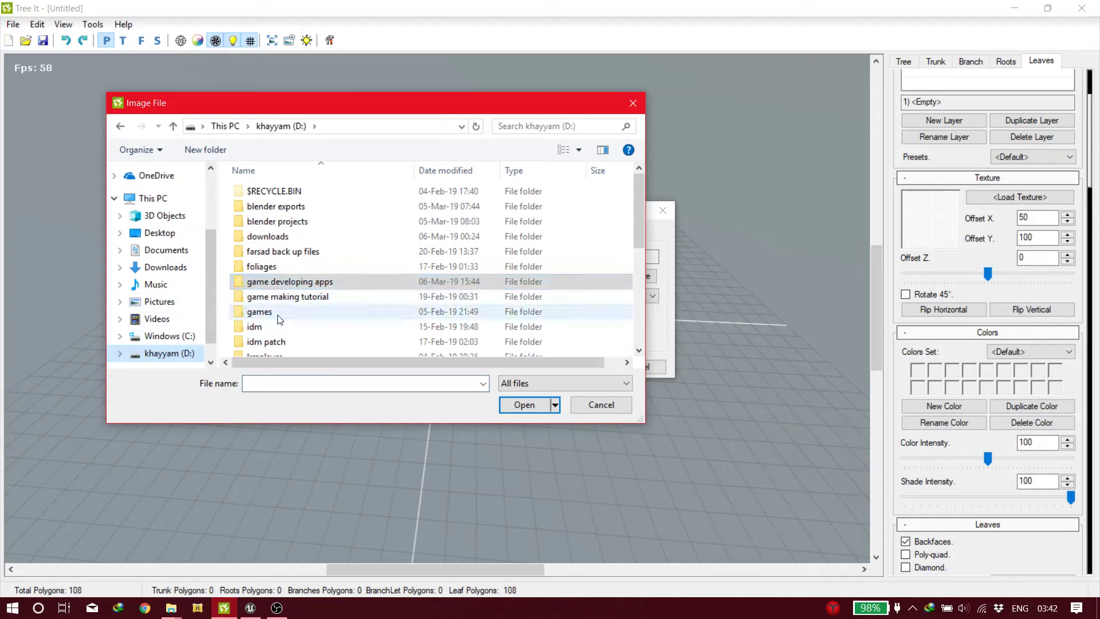
{"action": "scroll", "coordinate": [277, 302], "scroll_direction": "down", "scroll_amount": 5}
{"action": "double_click", "coordinate": [261, 302]}
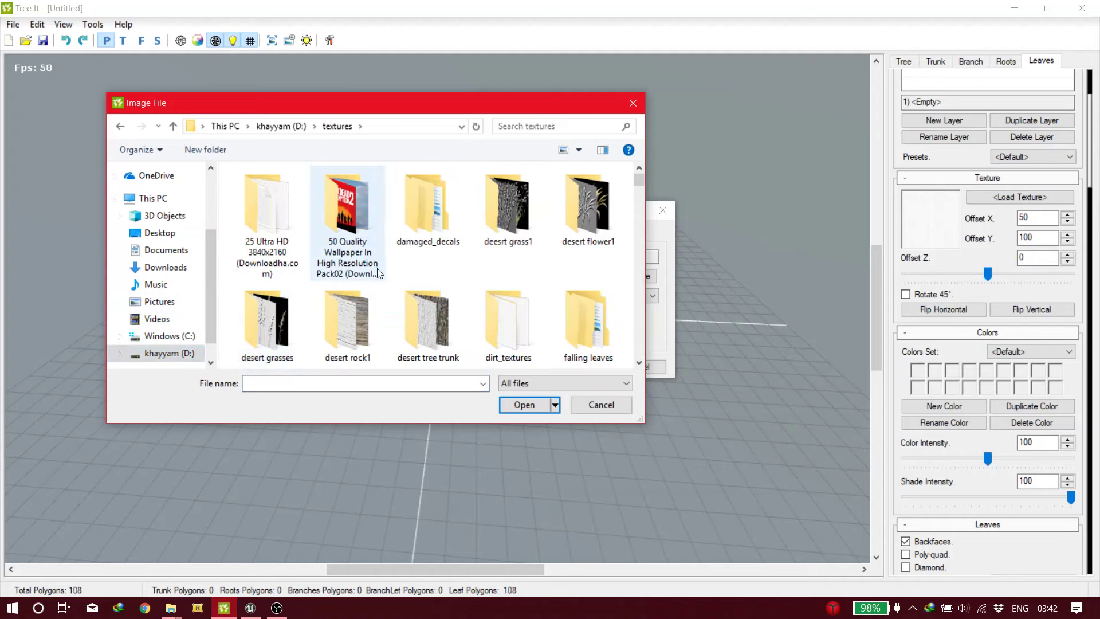
Step: Look inside the flower7 folder and check the flower2 texture files in File Explorer to decide which flower to use
{"action": "scroll", "coordinate": [377, 270], "scroll_direction": "down", "scroll_amount": 6}
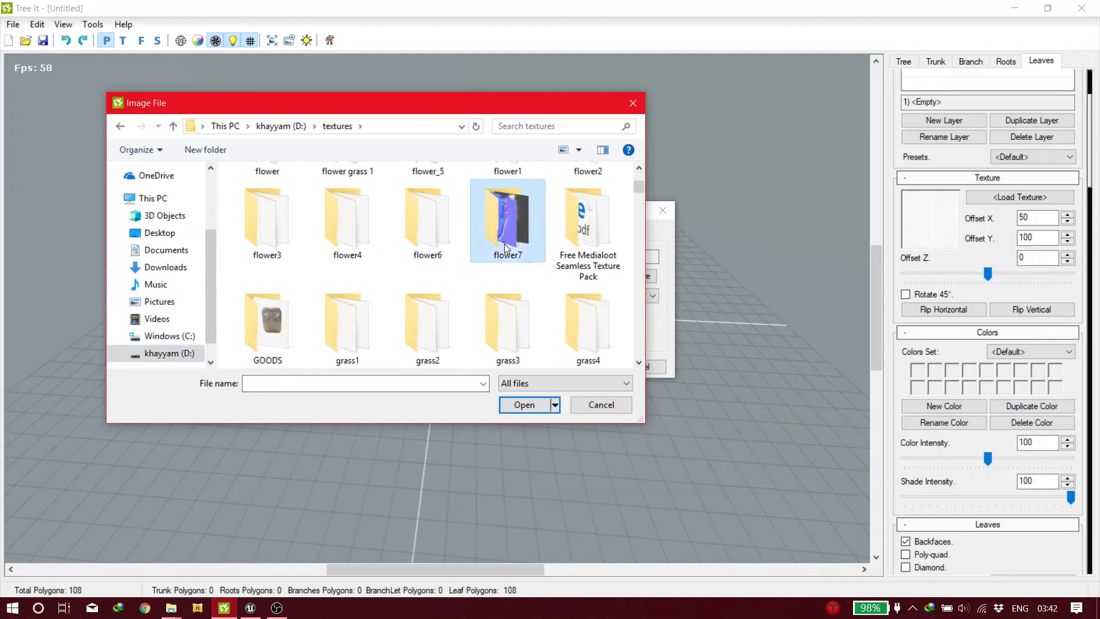
{"action": "double_click", "coordinate": [505, 247]}
{"action": "key", "text": "alt+Left"}
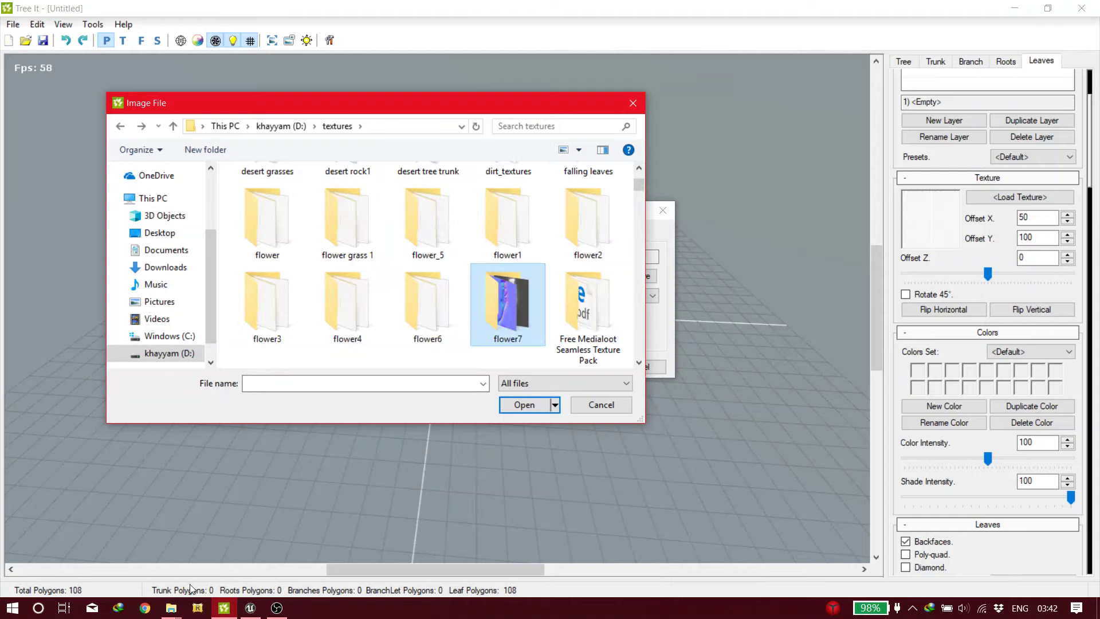
{"action": "mouse_move", "coordinate": [170, 607]}
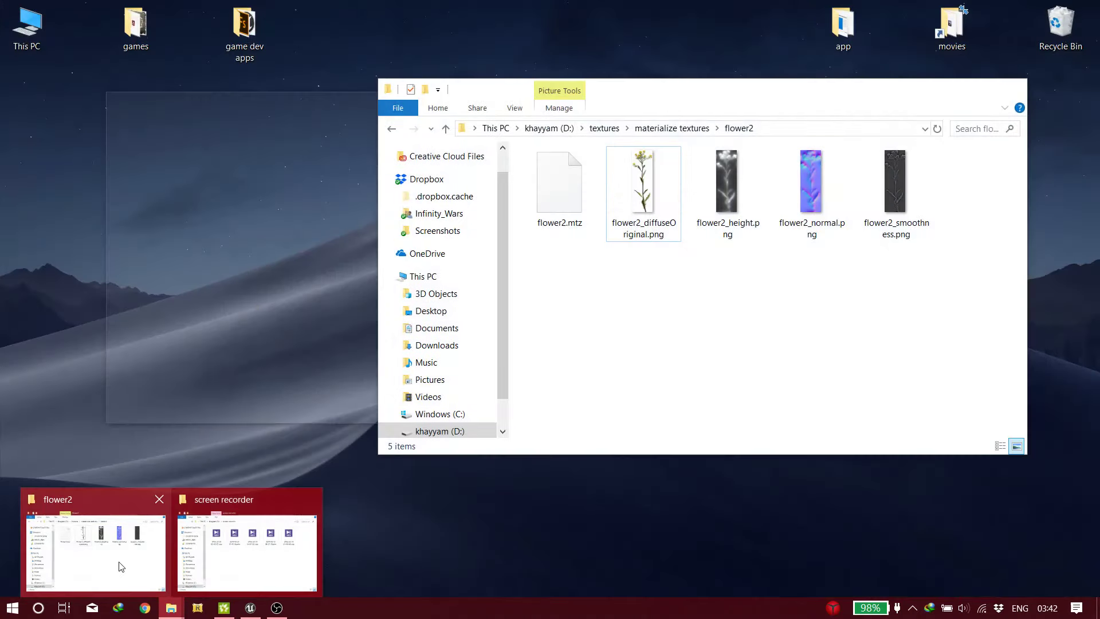
{"action": "left_click", "coordinate": [119, 564]}
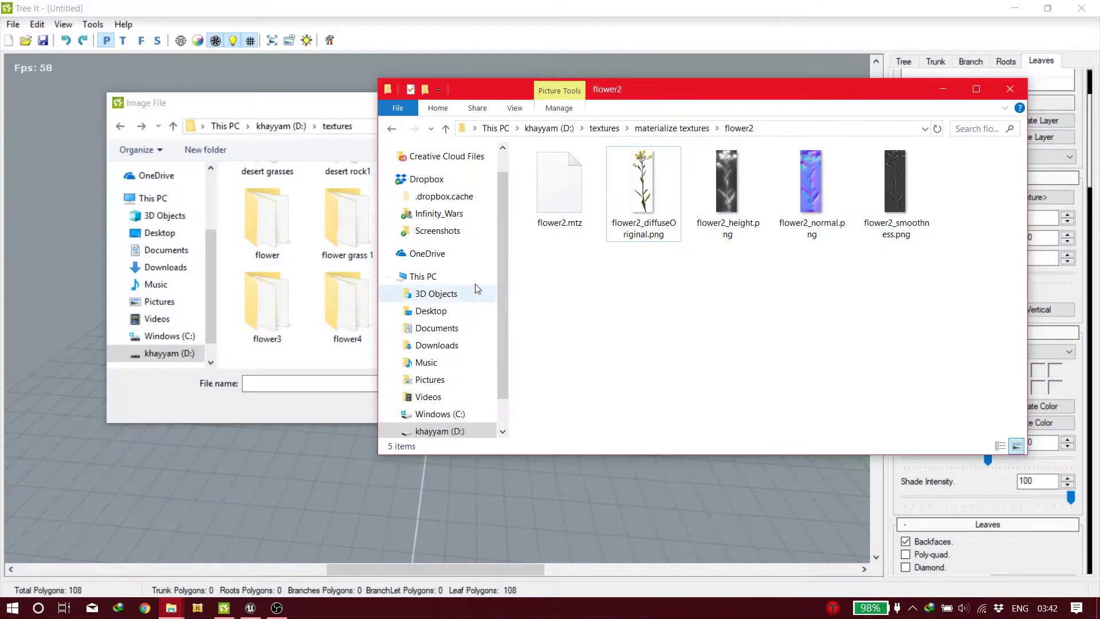
{"action": "left_click", "coordinate": [312, 364]}
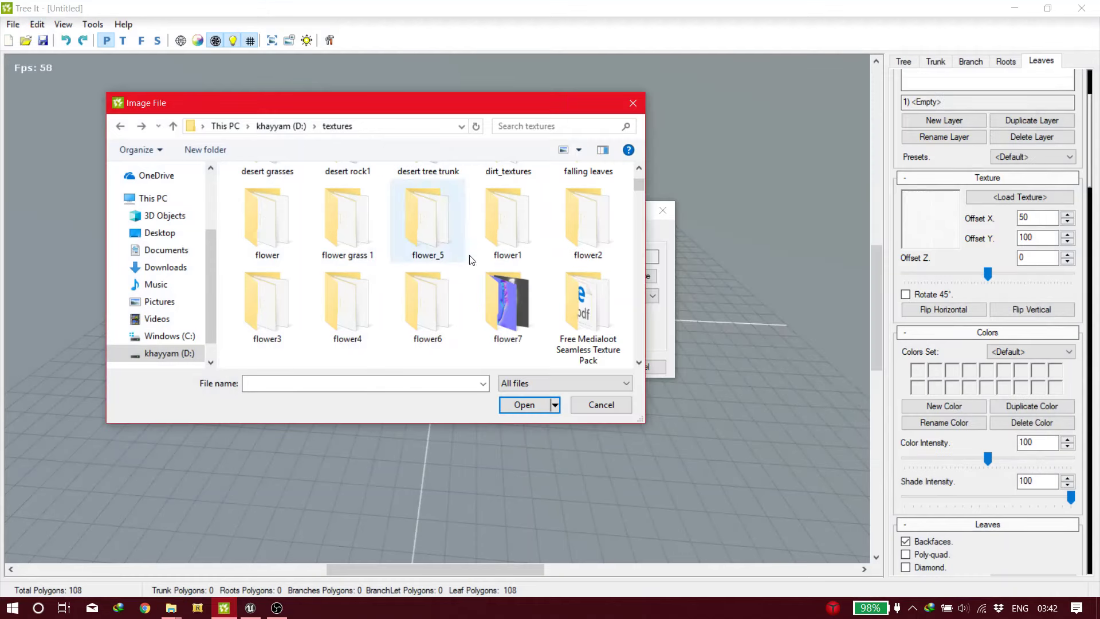
Step: Load flowerBase_Color.tga from the flower2 folder as the base leaf texture
{"action": "double_click", "coordinate": [569, 241]}
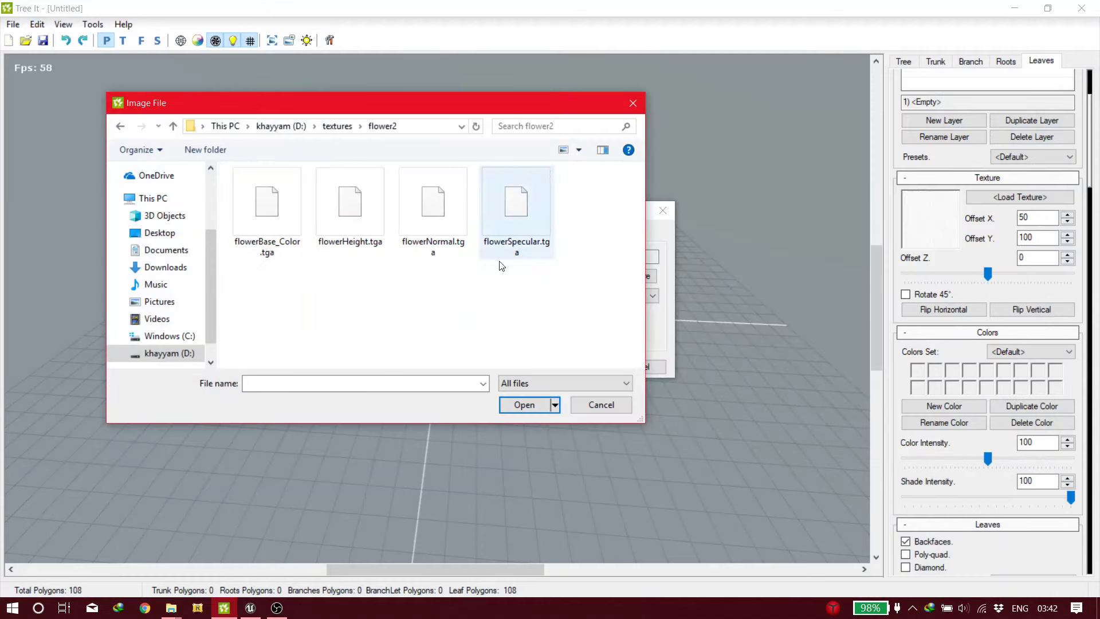
{"action": "left_click", "coordinate": [291, 220]}
{"action": "key", "text": "Return"}
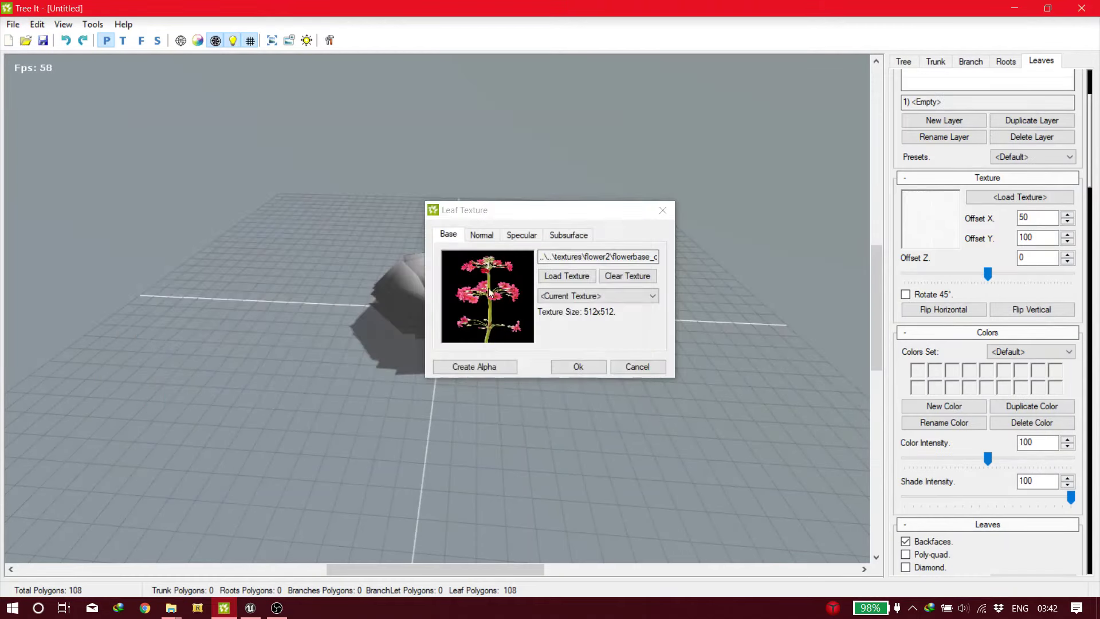
Step: Start loading a normal texture for the leaves and browse to the textures folder on the D: drive
{"action": "left_click", "coordinate": [485, 239]}
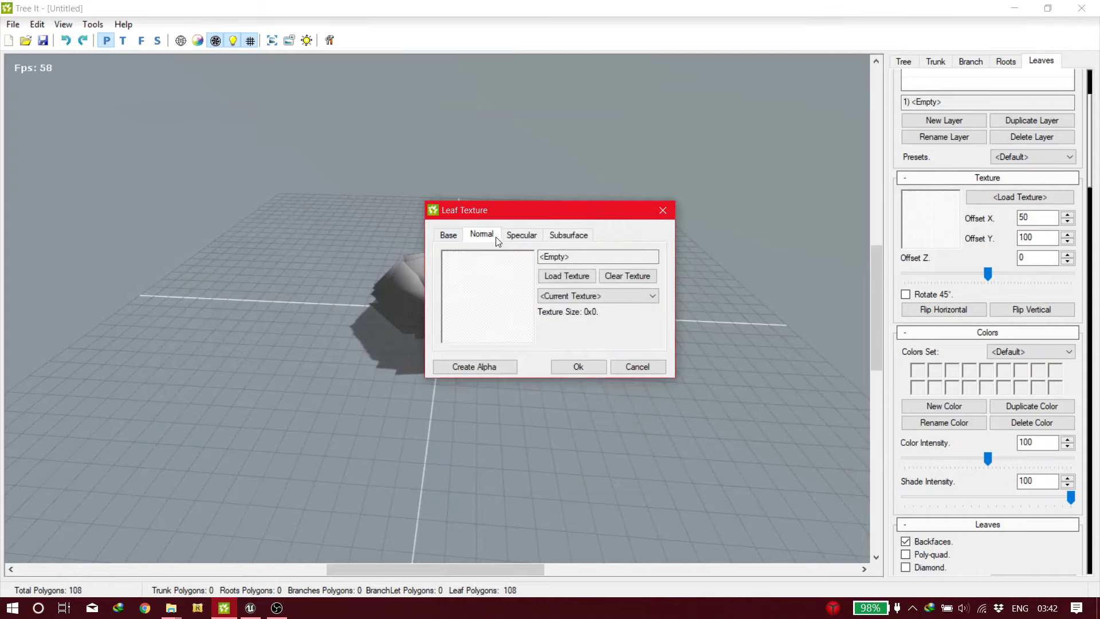
{"action": "left_click", "coordinate": [567, 276]}
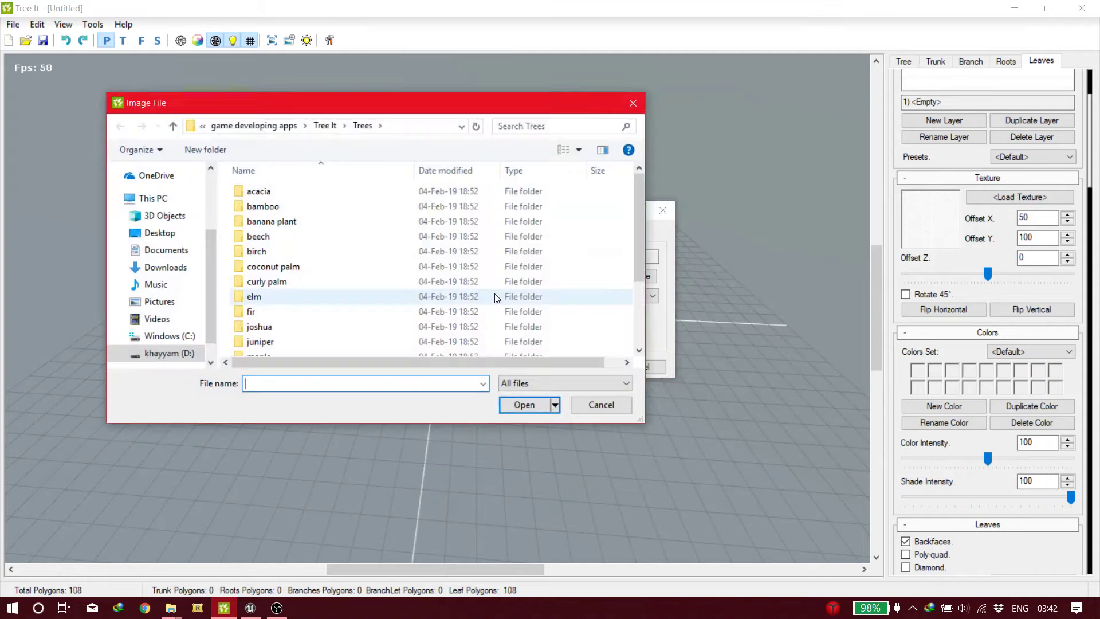
{"action": "left_click", "coordinate": [193, 353]}
{"action": "left_click", "coordinate": [310, 315]}
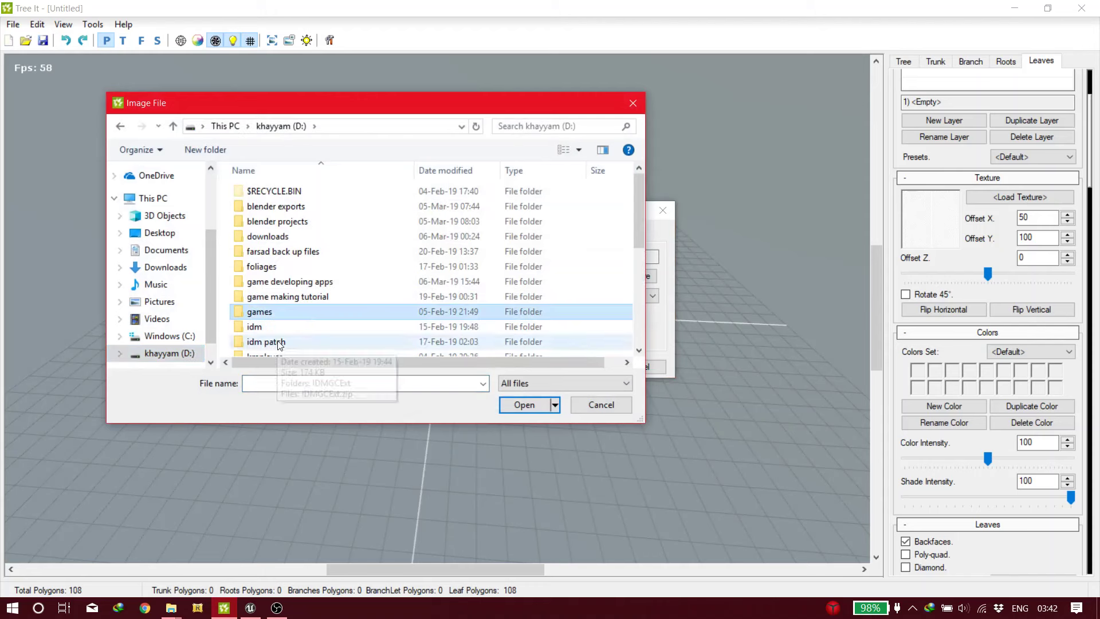
{"action": "scroll", "coordinate": [285, 334], "scroll_direction": "down", "scroll_amount": 2}
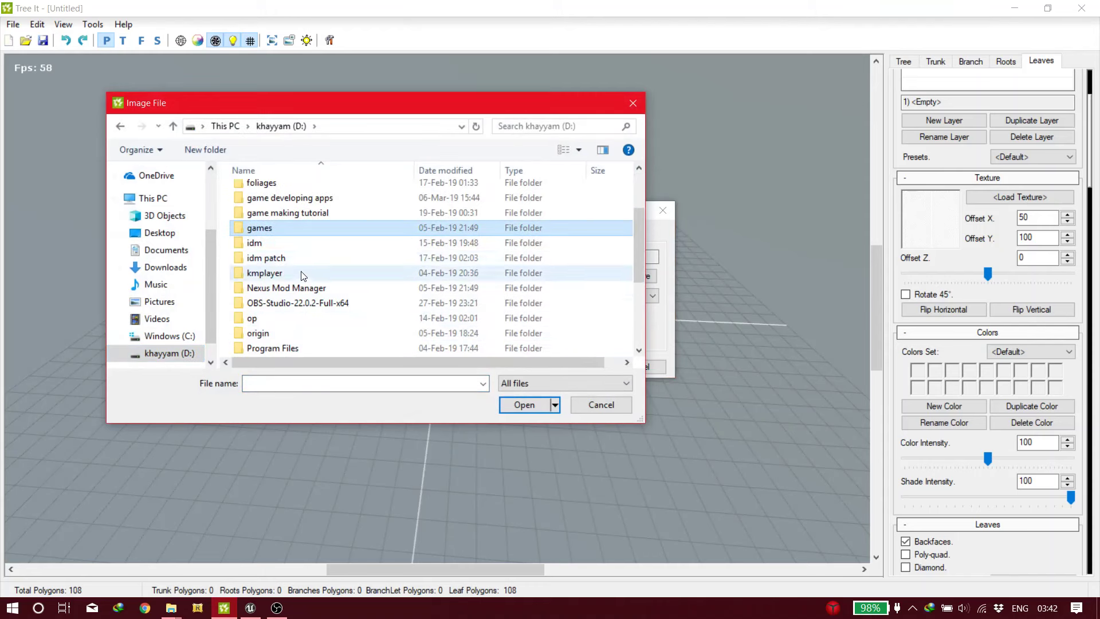
{"action": "scroll", "coordinate": [300, 281], "scroll_direction": "down", "scroll_amount": 2}
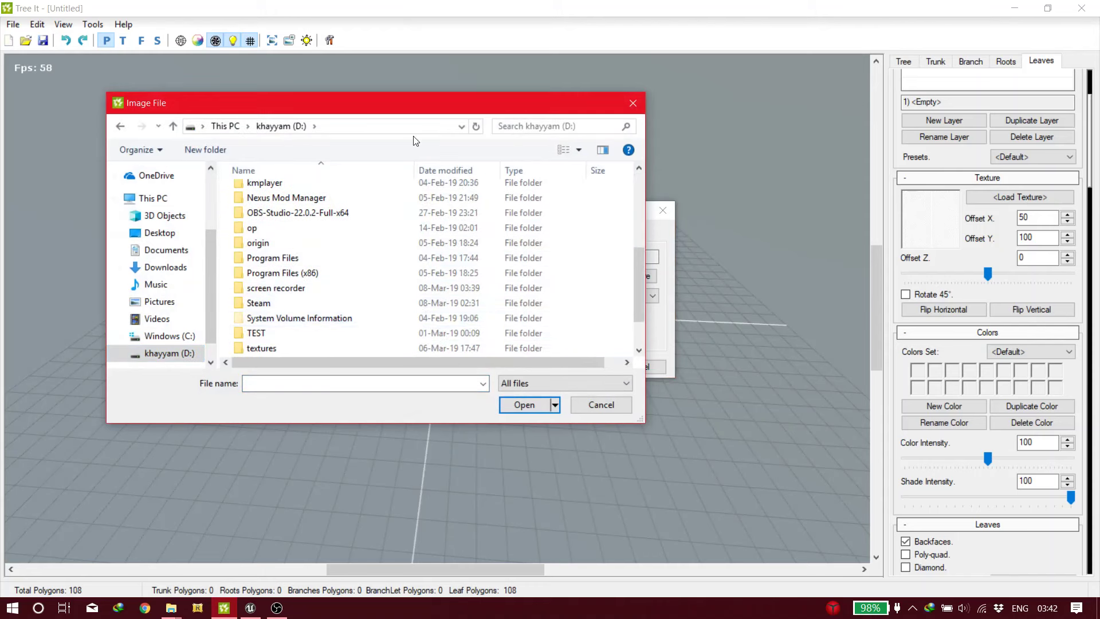
{"action": "left_click_drag", "start_coordinate": [429, 98], "coordinate": [456, 112]}
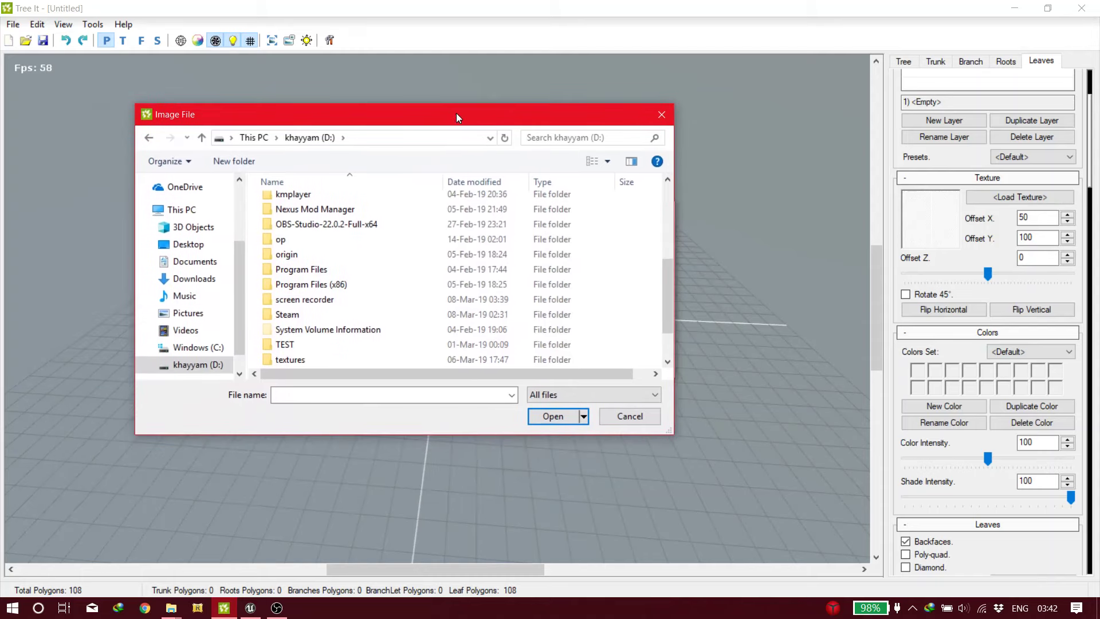
{"action": "scroll", "coordinate": [382, 284], "scroll_direction": "down", "scroll_amount": 1}
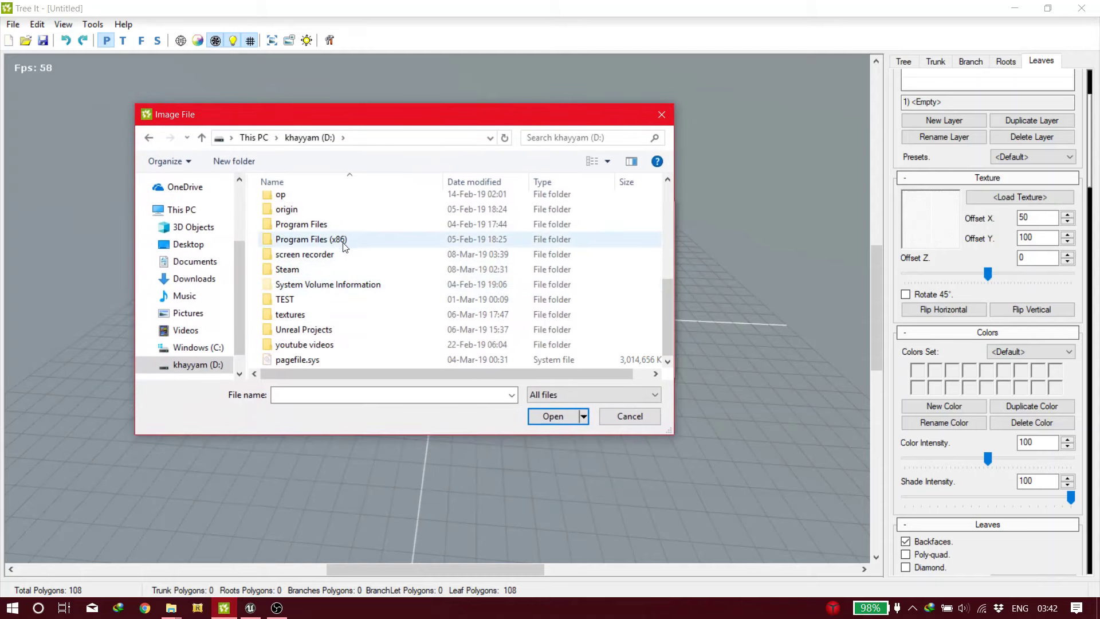
{"action": "scroll", "coordinate": [346, 219], "scroll_direction": "up", "scroll_amount": 2}
{"action": "scroll", "coordinate": [335, 283], "scroll_direction": "down", "scroll_amount": 2}
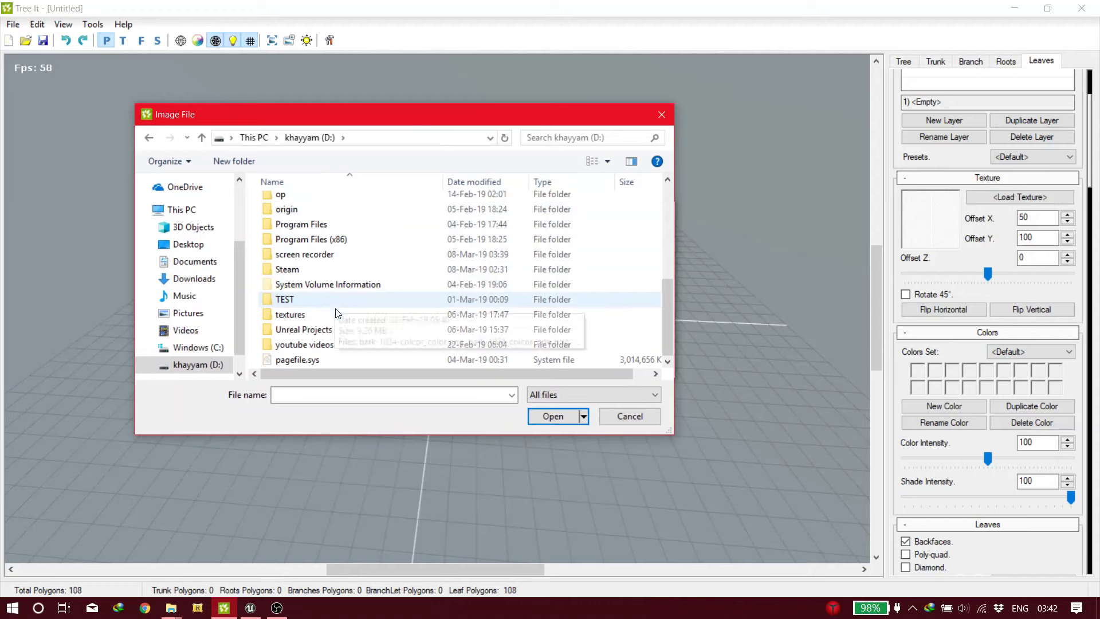
{"action": "double_click", "coordinate": [328, 316]}
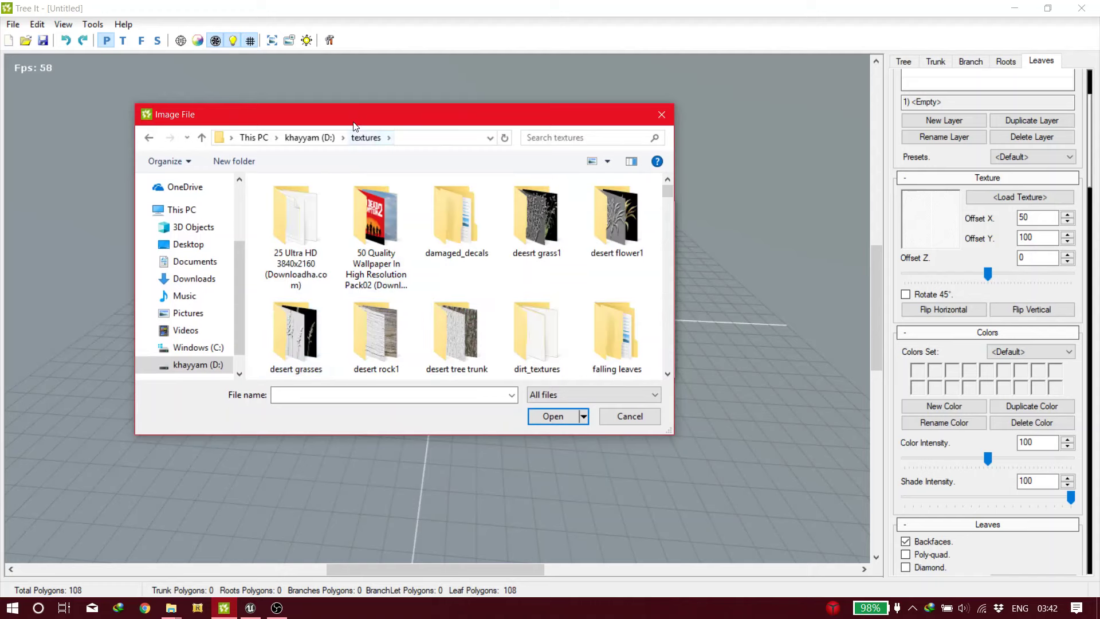
Step: Load flowerNormal.tga from the flower2 folder as the leaf's normal texture
{"action": "left_click_drag", "start_coordinate": [355, 123], "coordinate": [402, 164]}
{"action": "scroll", "coordinate": [523, 337], "scroll_direction": "down", "scroll_amount": 1}
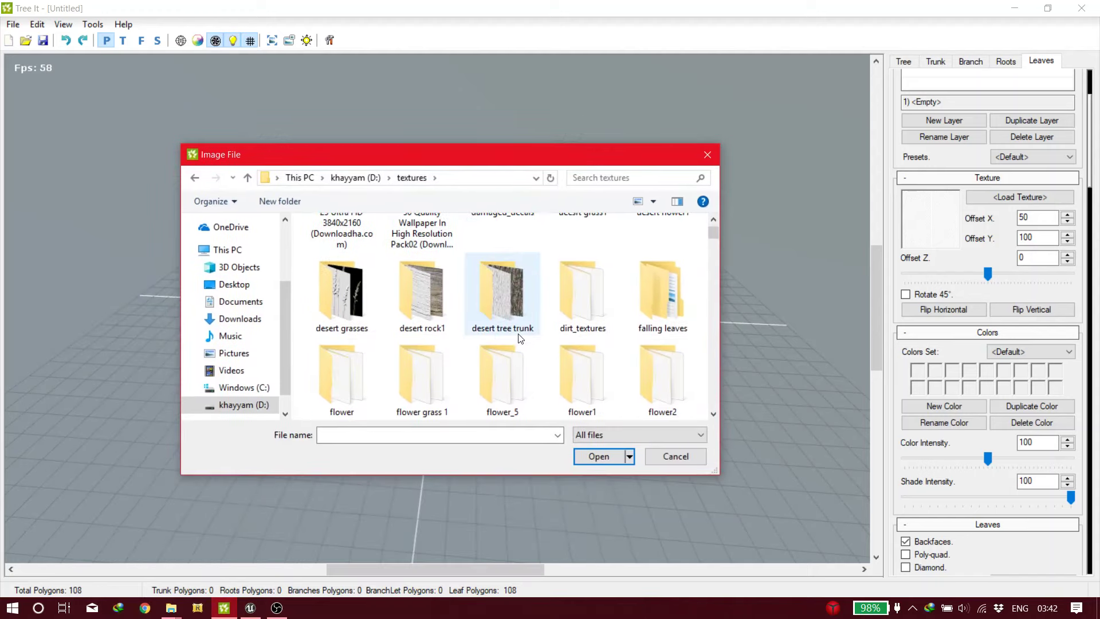
{"action": "left_click", "coordinate": [661, 292]}
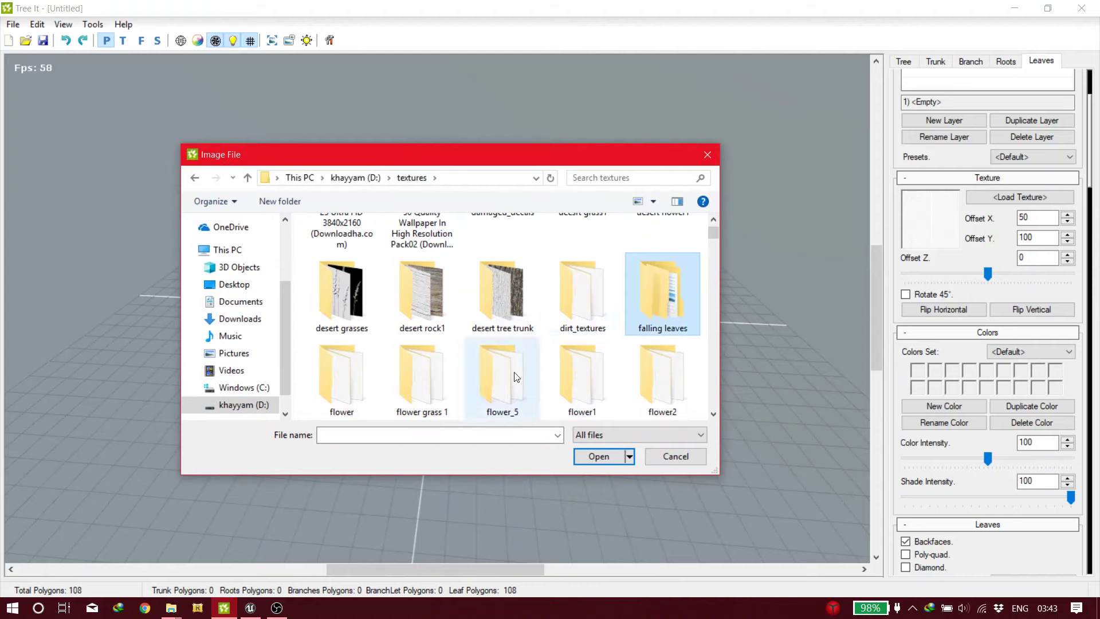
{"action": "scroll", "coordinate": [516, 373], "scroll_direction": "down", "scroll_amount": 2}
{"action": "double_click", "coordinate": [659, 287]}
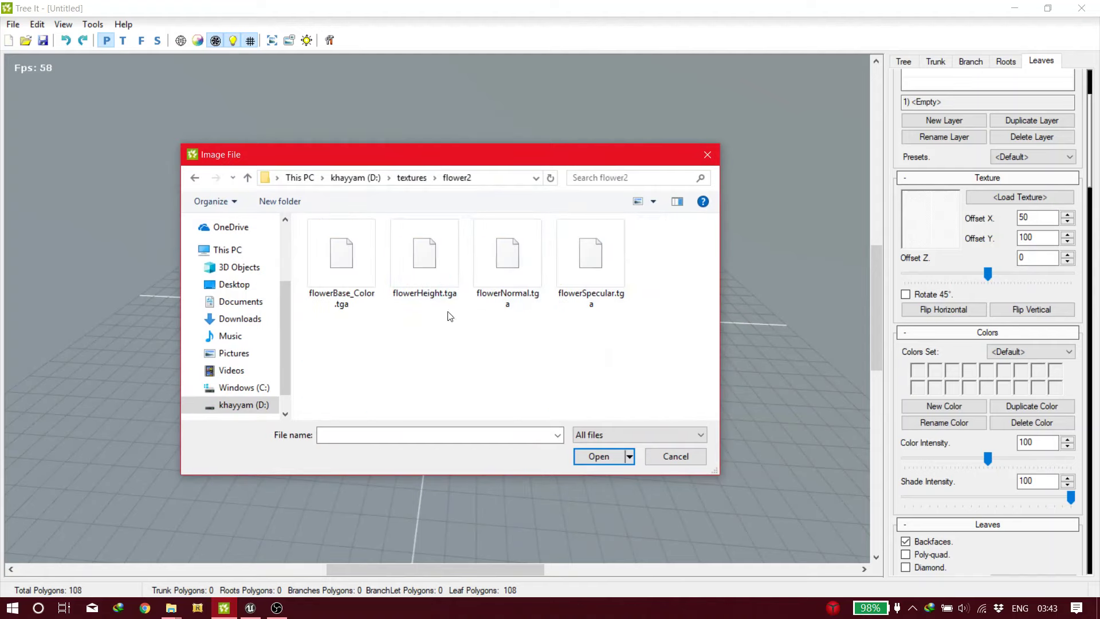
{"action": "double_click", "coordinate": [510, 293]}
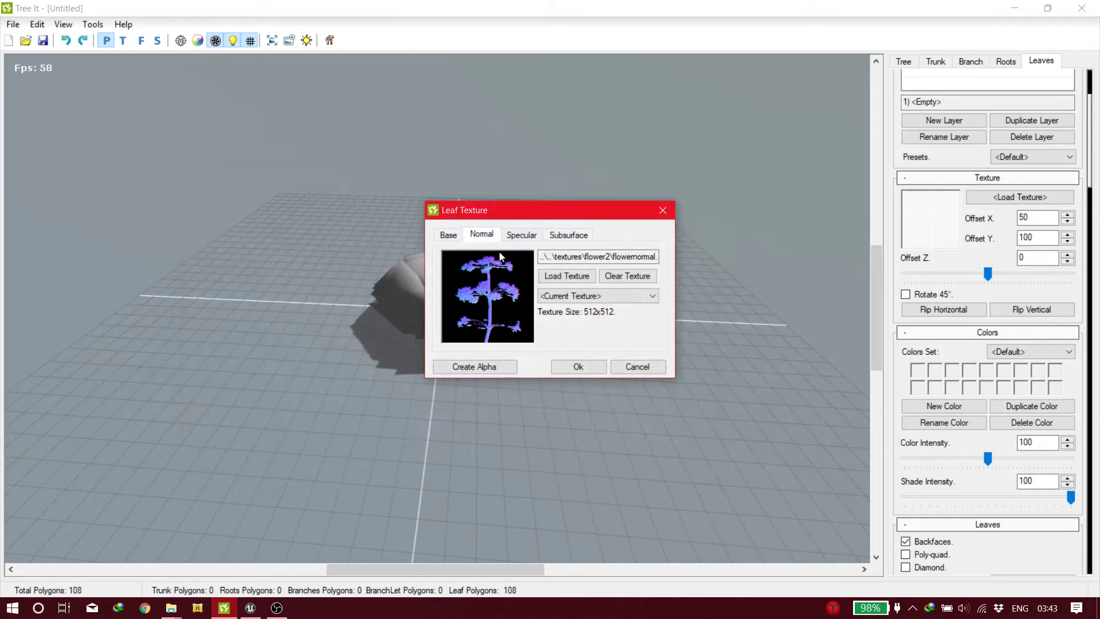
Step: Load flowerSpecular.tga from the textures\flower2 folder as the specular texture and apply the leaf textures
{"action": "left_click", "coordinate": [521, 238]}
{"action": "left_click", "coordinate": [550, 280]}
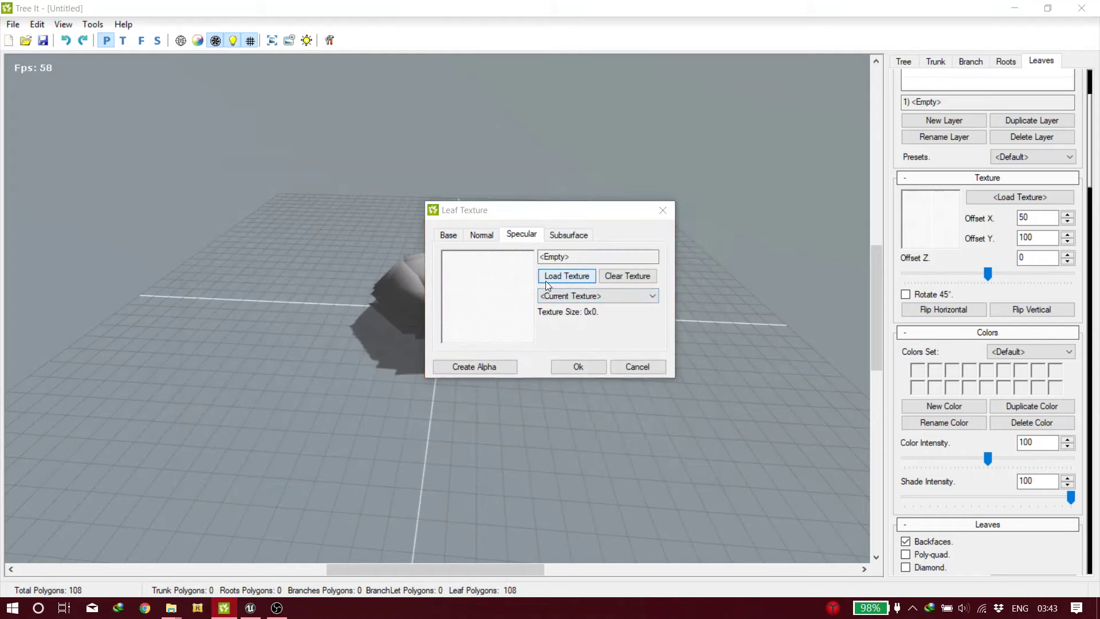
{"action": "left_click", "coordinate": [261, 406]}
{"action": "left_click", "coordinate": [398, 358]}
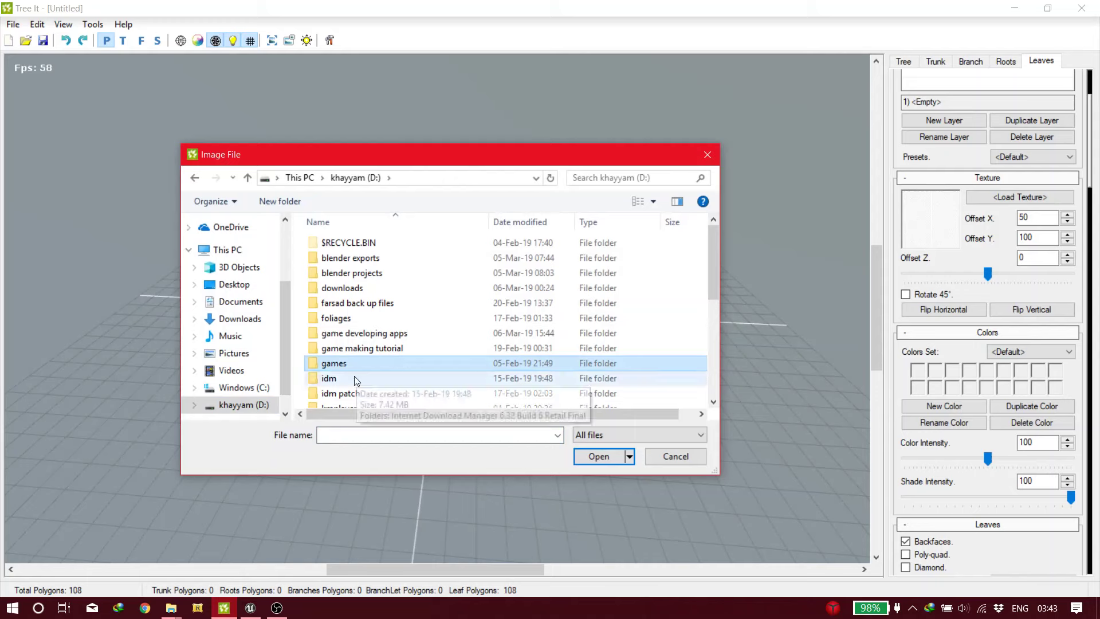
{"action": "scroll", "coordinate": [360, 372], "scroll_direction": "down", "scroll_amount": 2}
{"action": "scroll", "coordinate": [369, 360], "scroll_direction": "down", "scroll_amount": 3}
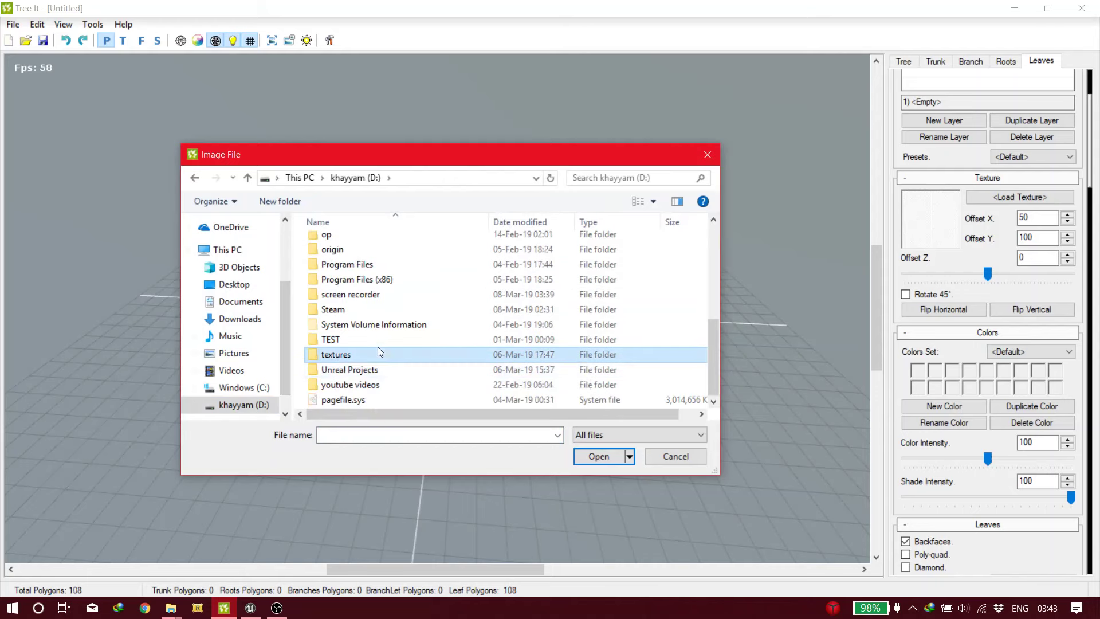
{"action": "double_click", "coordinate": [376, 347]}
{"action": "scroll", "coordinate": [384, 348], "scroll_direction": "down", "scroll_amount": 3}
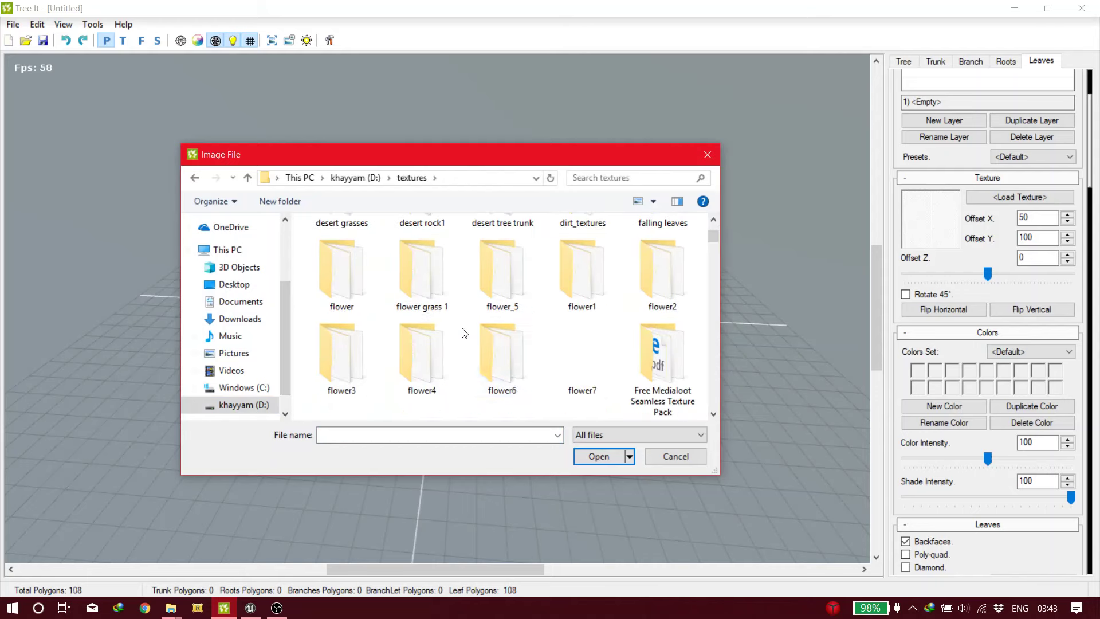
{"action": "double_click", "coordinate": [658, 281]}
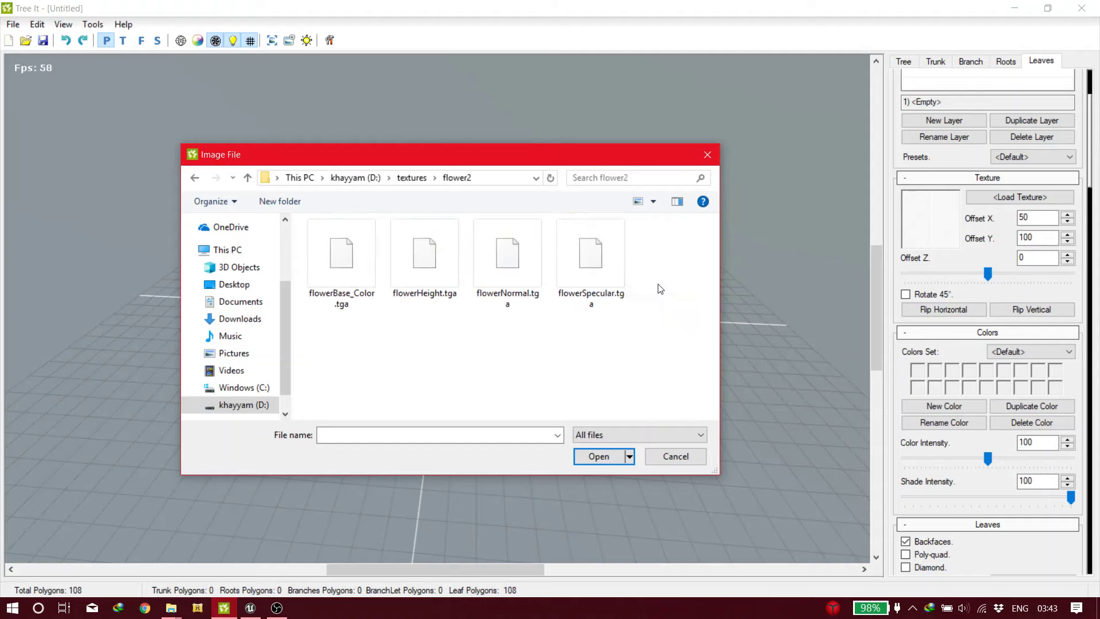
{"action": "left_click", "coordinate": [580, 265]}
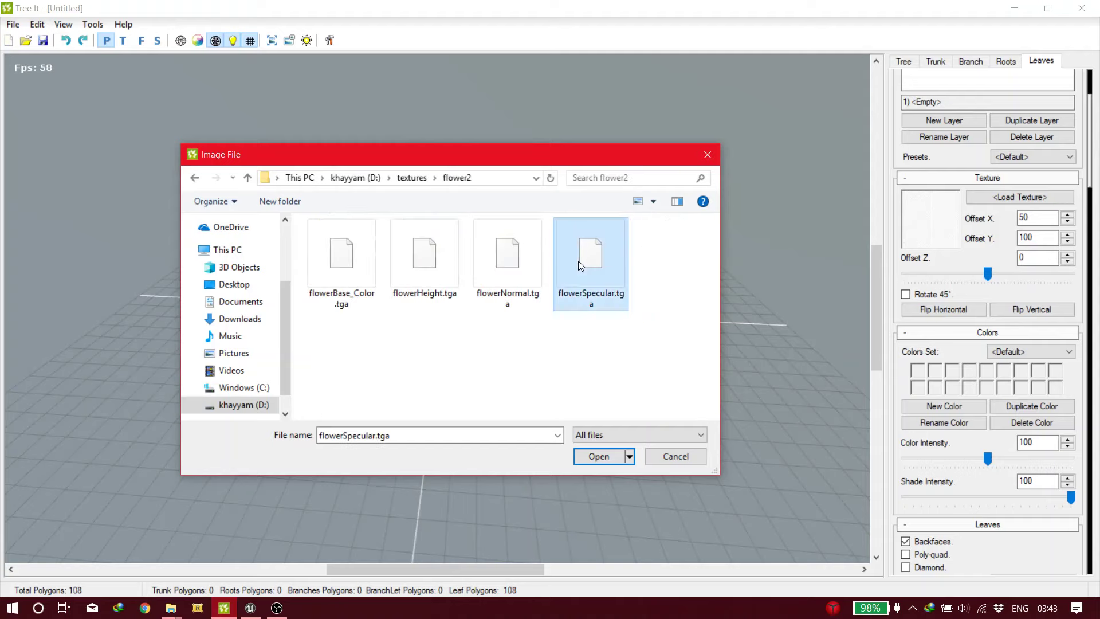
{"action": "double_click", "coordinate": [590, 304]}
{"action": "left_click", "coordinate": [571, 368]}
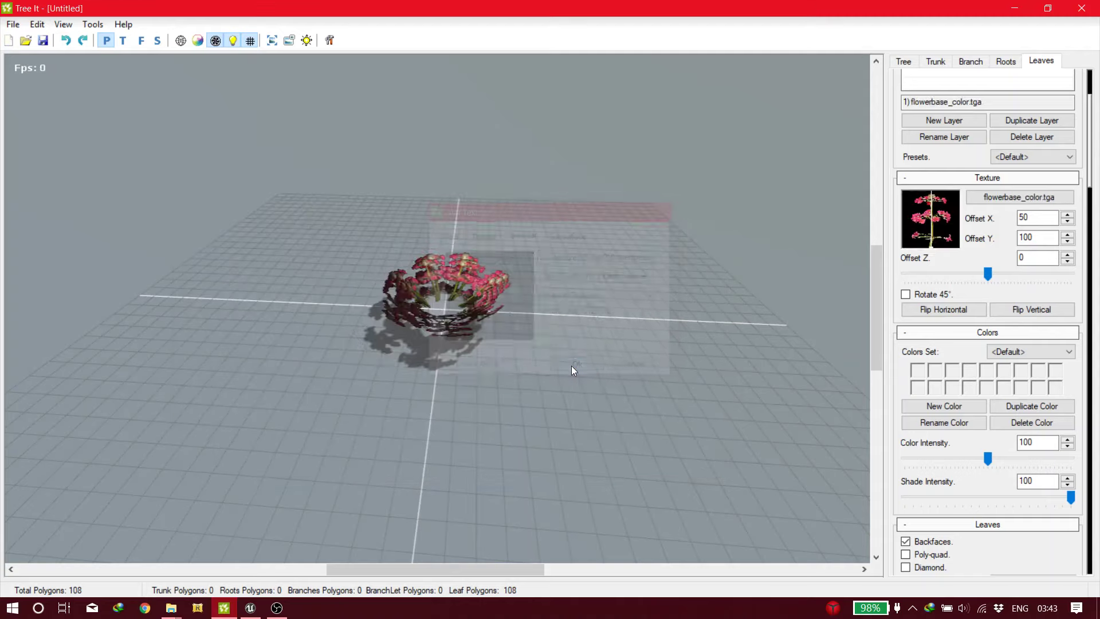
Step: Inspect the textured flowers up close and turn off the wind preview in the viewport
{"action": "left_click_drag", "start_coordinate": [517, 324], "coordinate": [554, 302]}
{"action": "scroll", "coordinate": [459, 283], "scroll_direction": "up", "scroll_amount": 5}
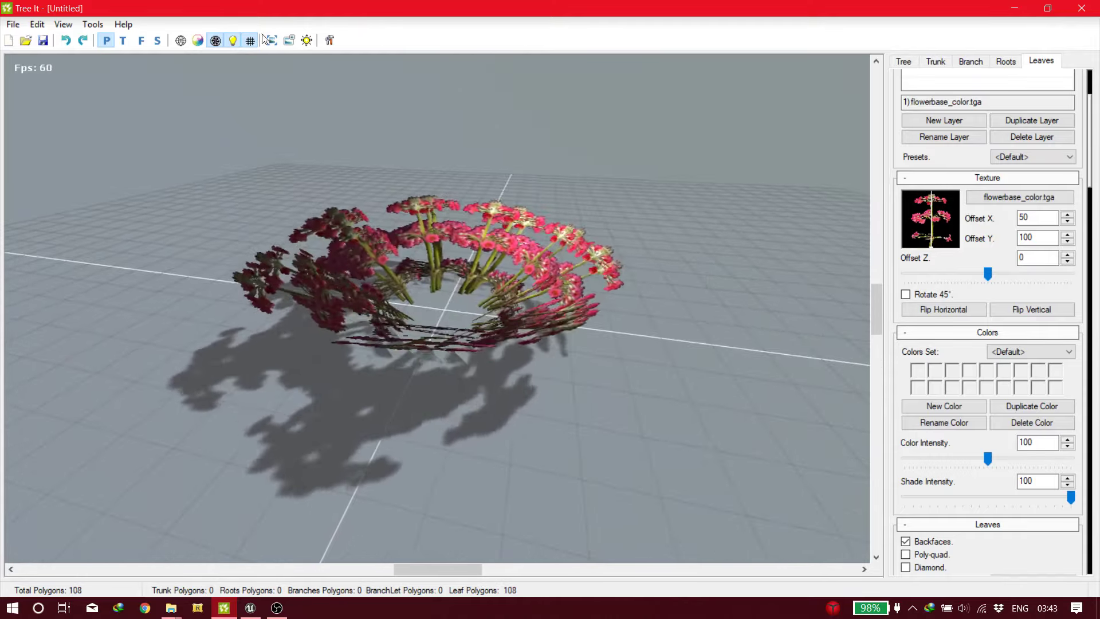
{"action": "left_click", "coordinate": [216, 41]}
{"action": "left_click_drag", "start_coordinate": [404, 200], "coordinate": [425, 205]}
{"action": "scroll", "coordinate": [495, 225], "scroll_direction": "down", "scroll_amount": 3}
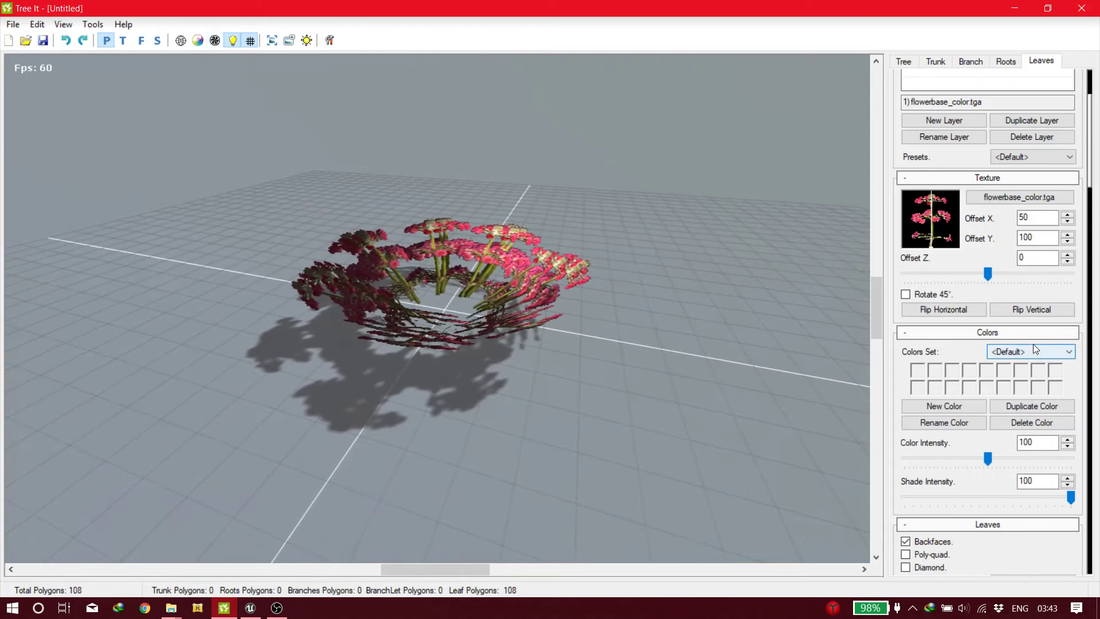
Step: Reduce the leaf count to 15 and check the flower arrangement from several angles
{"action": "scroll", "coordinate": [1015, 335], "scroll_direction": "down", "scroll_amount": 5}
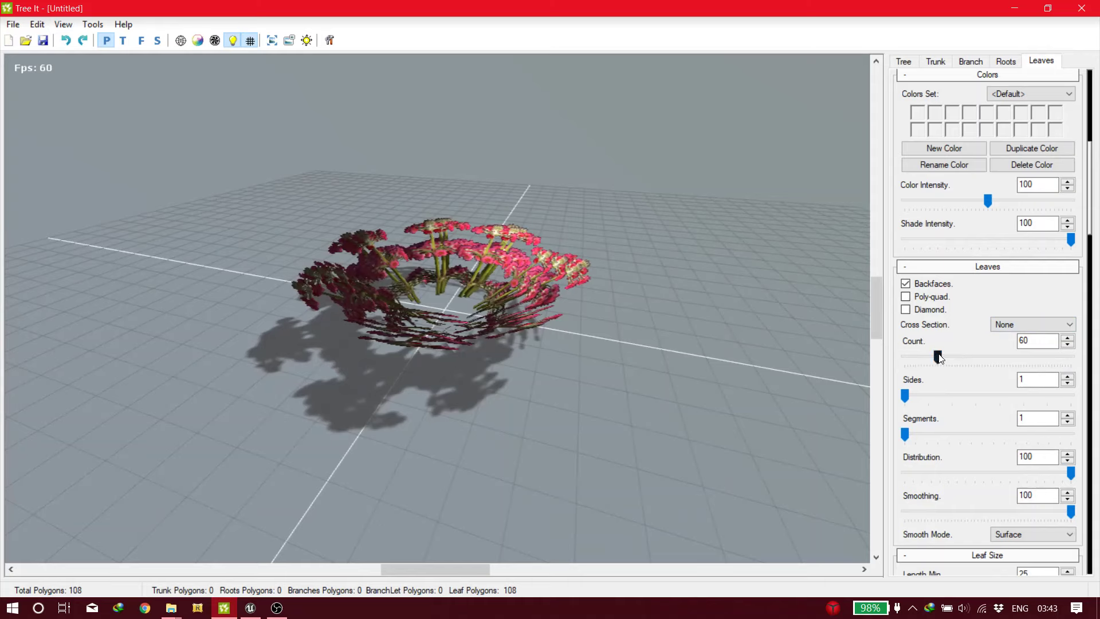
{"action": "left_click_drag", "start_coordinate": [939, 353], "coordinate": [911, 362]}
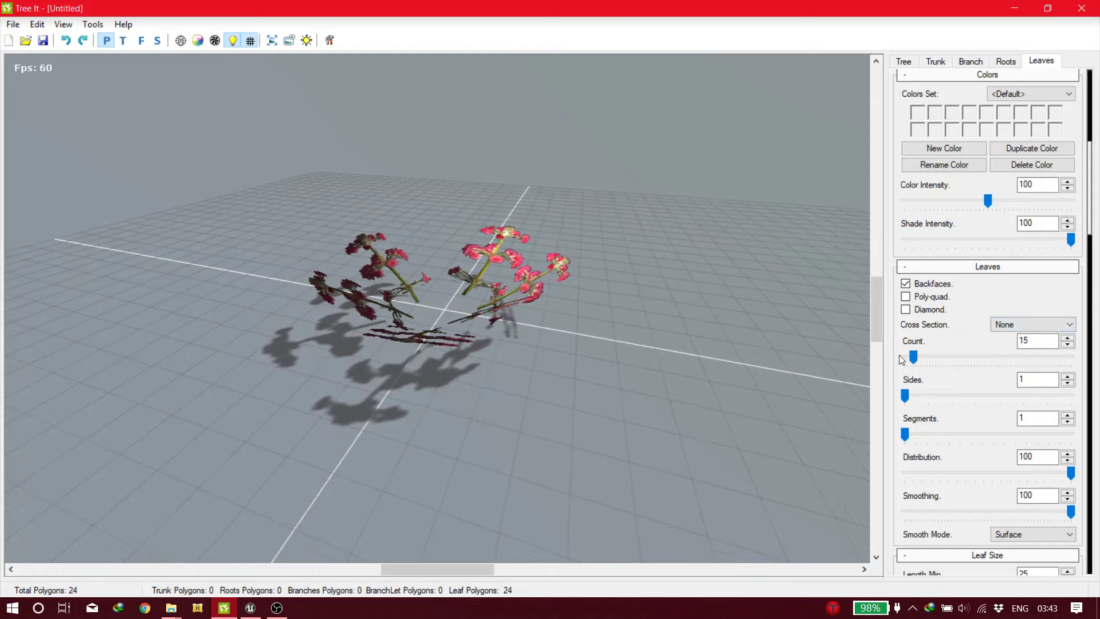
{"action": "left_click_drag", "start_coordinate": [676, 318], "coordinate": [515, 368]}
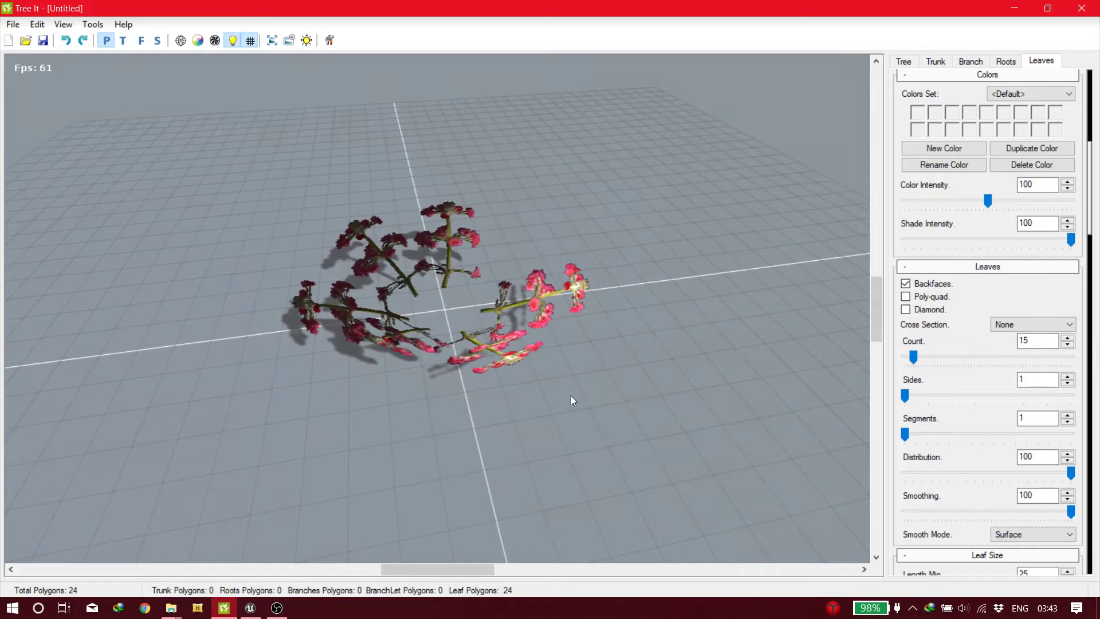
{"action": "left_click_drag", "start_coordinate": [570, 395], "coordinate": [814, 383]}
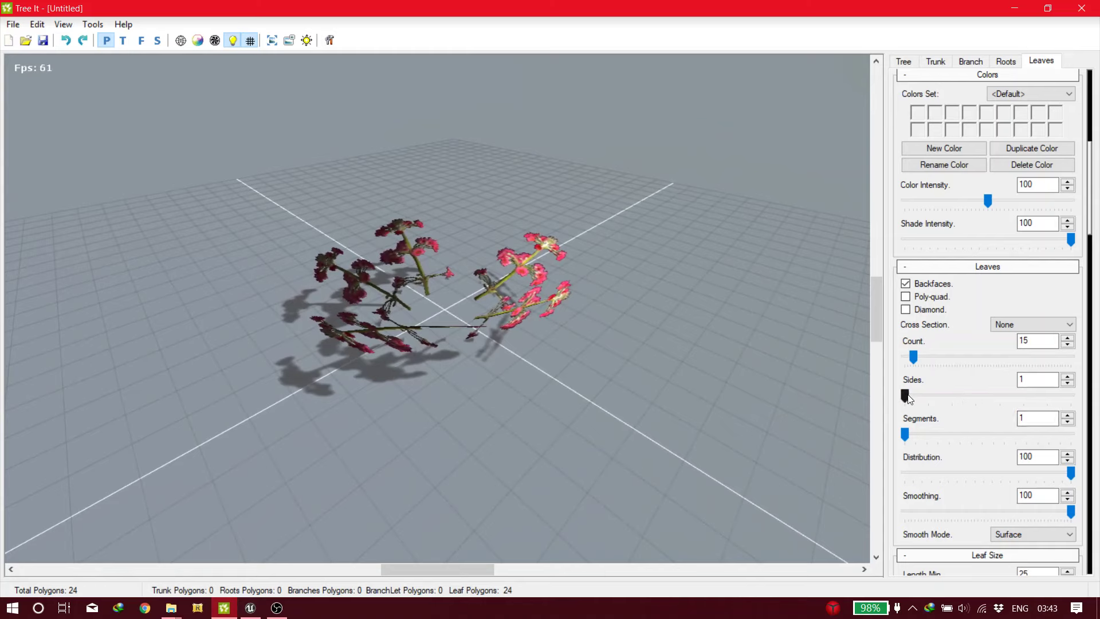
Step: Try a higher number of leaf sides and set the leaves' cross section to Halved
{"action": "left_click_drag", "start_coordinate": [903, 396], "coordinate": [929, 395]}
{"action": "scroll", "coordinate": [1001, 402], "scroll_direction": "down", "scroll_amount": 1}
{"action": "left_click", "coordinate": [1025, 328]}
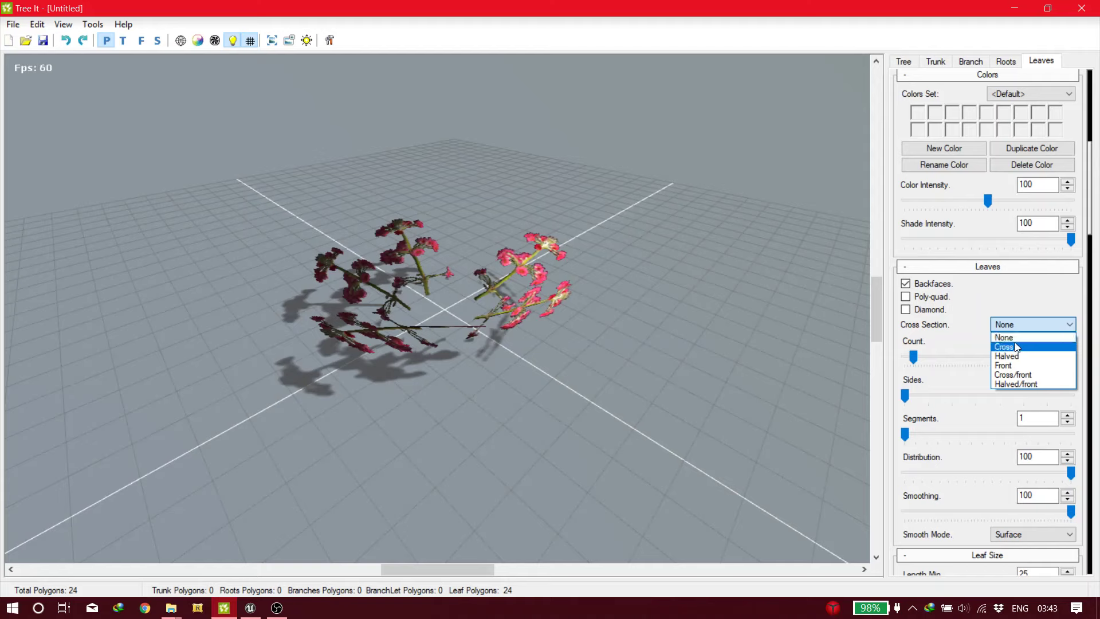
{"action": "left_click", "coordinate": [1024, 356]}
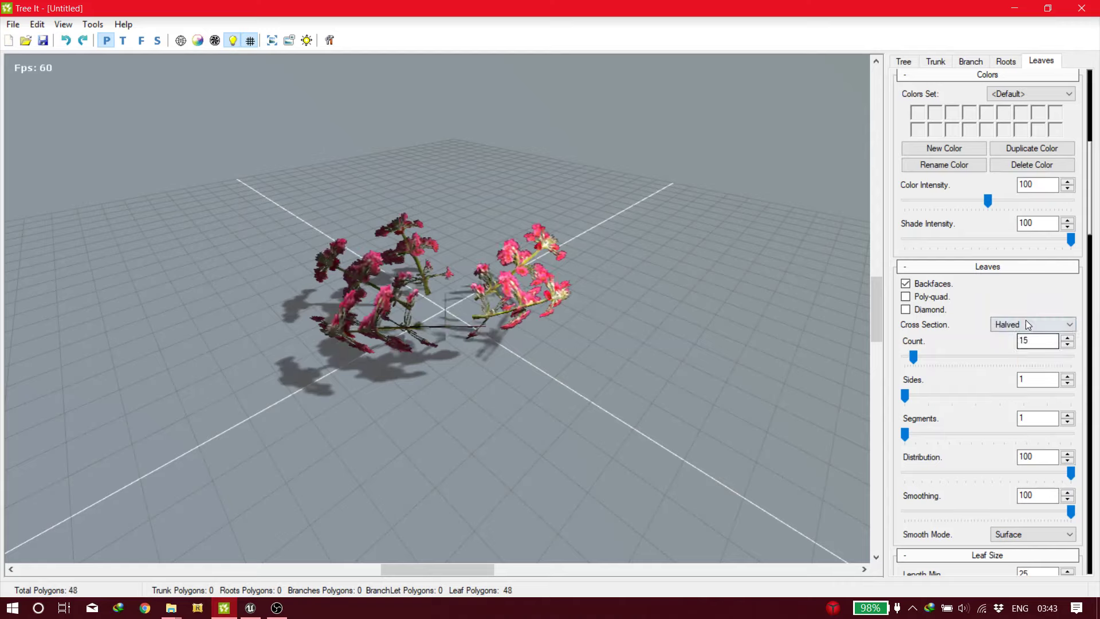
Step: Bend the leaves upward by setting Bend X Min to 90, Bend X Max to 144 and Bend Z Max to 36
{"action": "scroll", "coordinate": [967, 401], "scroll_direction": "down", "scroll_amount": 3}
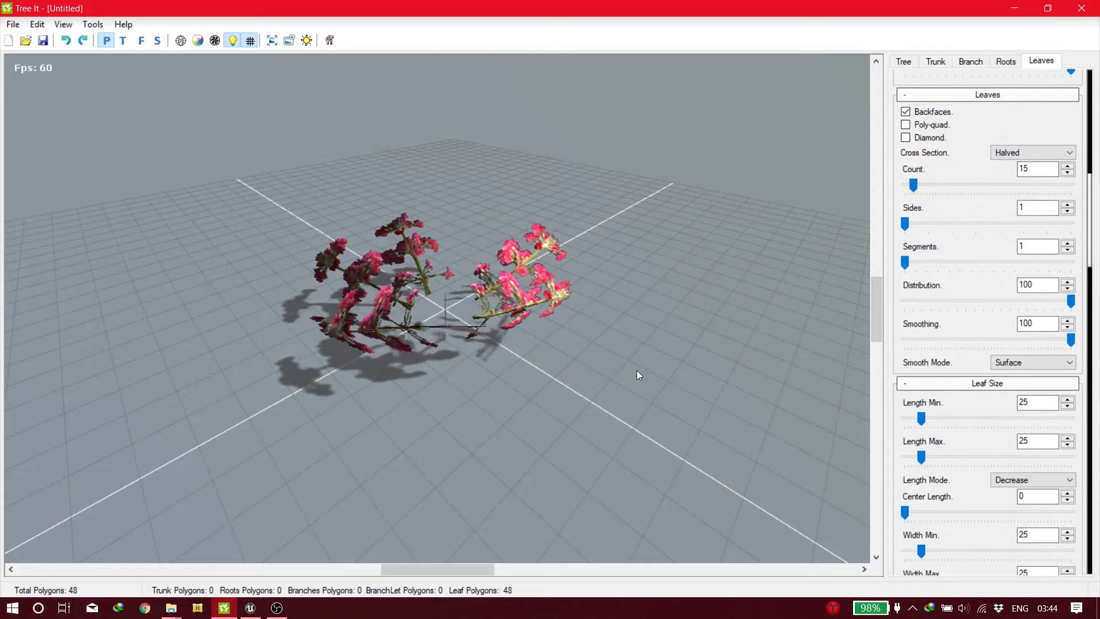
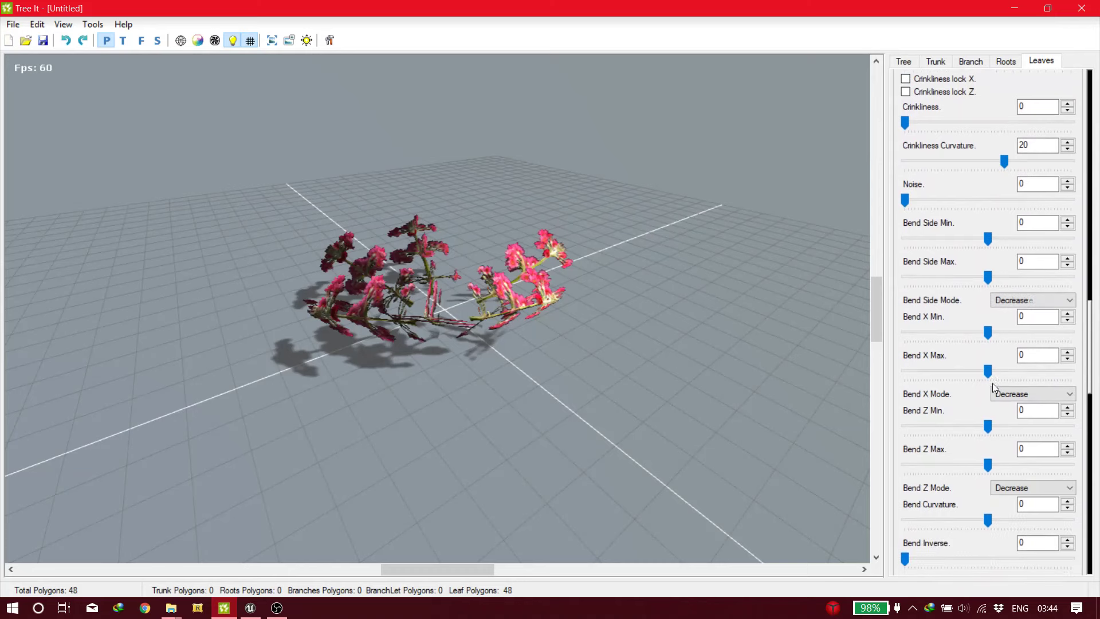
{"action": "scroll", "coordinate": [977, 365], "scroll_direction": "up", "scroll_amount": 4}
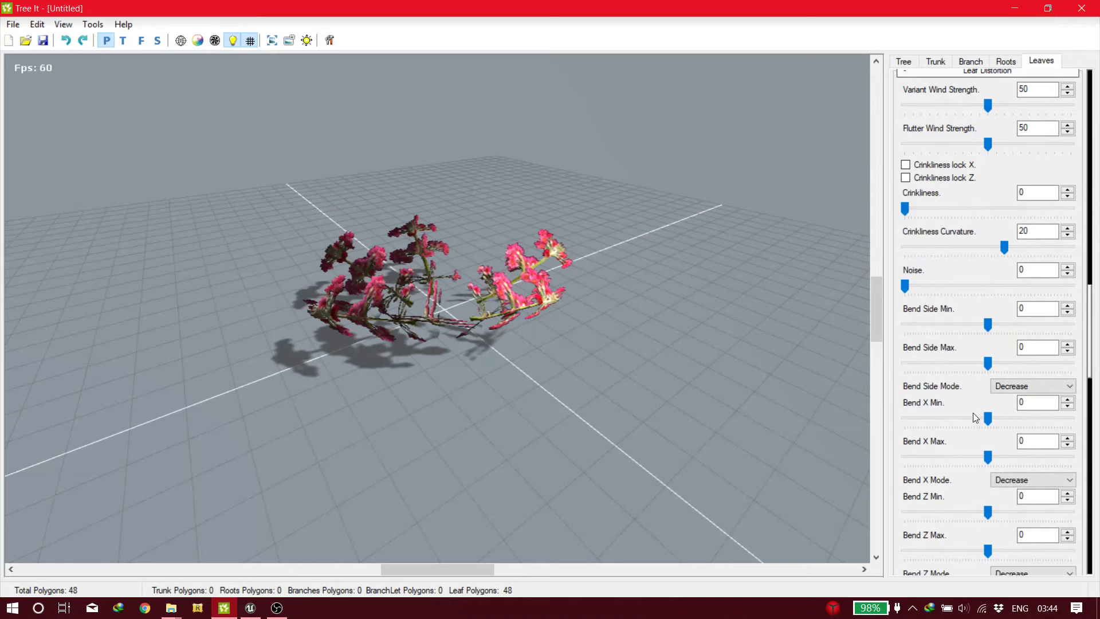
{"action": "left_click_drag", "start_coordinate": [985, 420], "coordinate": [1008, 421]}
{"action": "scroll", "coordinate": [991, 466], "scroll_direction": "down", "scroll_amount": 1}
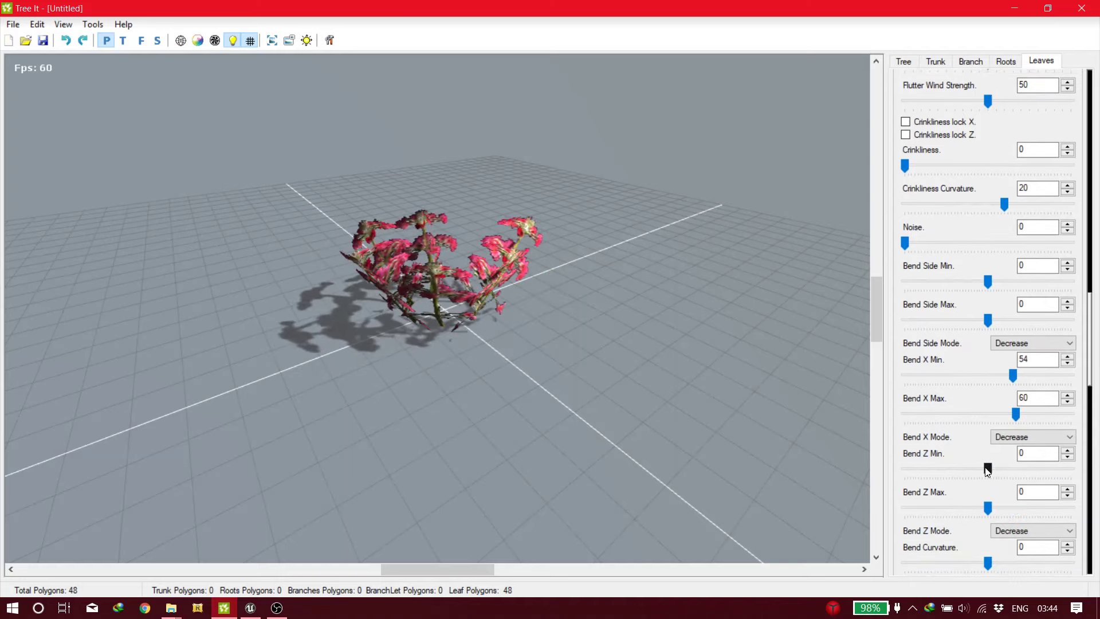
{"action": "mouse_move", "coordinate": [987, 470]}
{"action": "left_mouse_down"}
{"action": "mouse_move", "coordinate": [1001, 470]}
{"action": "mouse_move", "coordinate": [964, 466]}
{"action": "mouse_move", "coordinate": [986, 471]}
{"action": "left_mouse_up"}
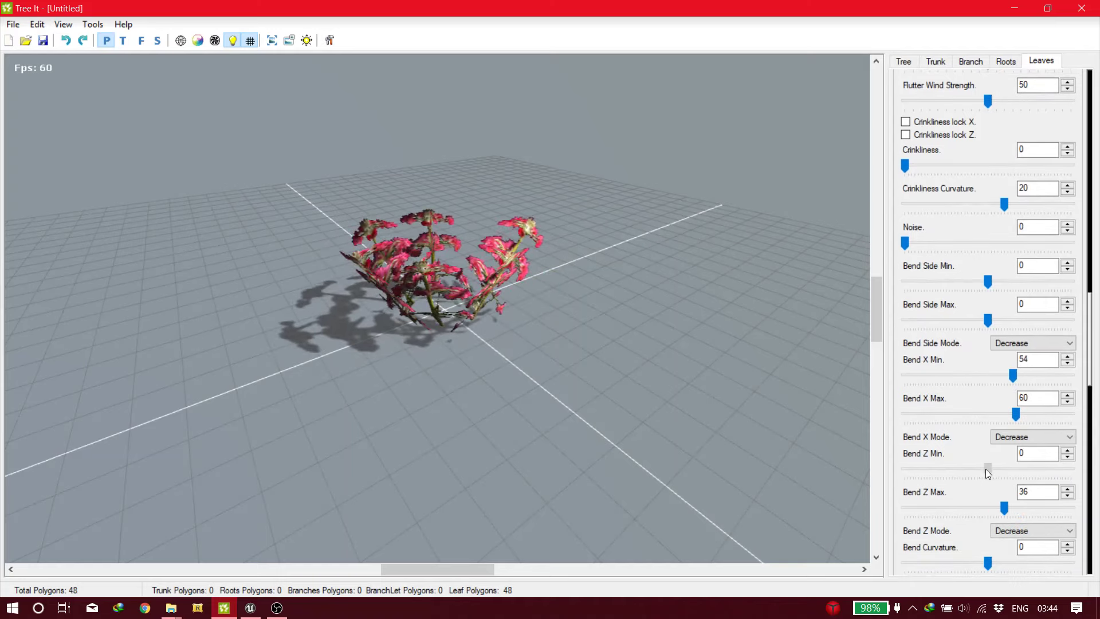
{"action": "left_click_drag", "start_coordinate": [1022, 420], "coordinate": [1053, 413]}
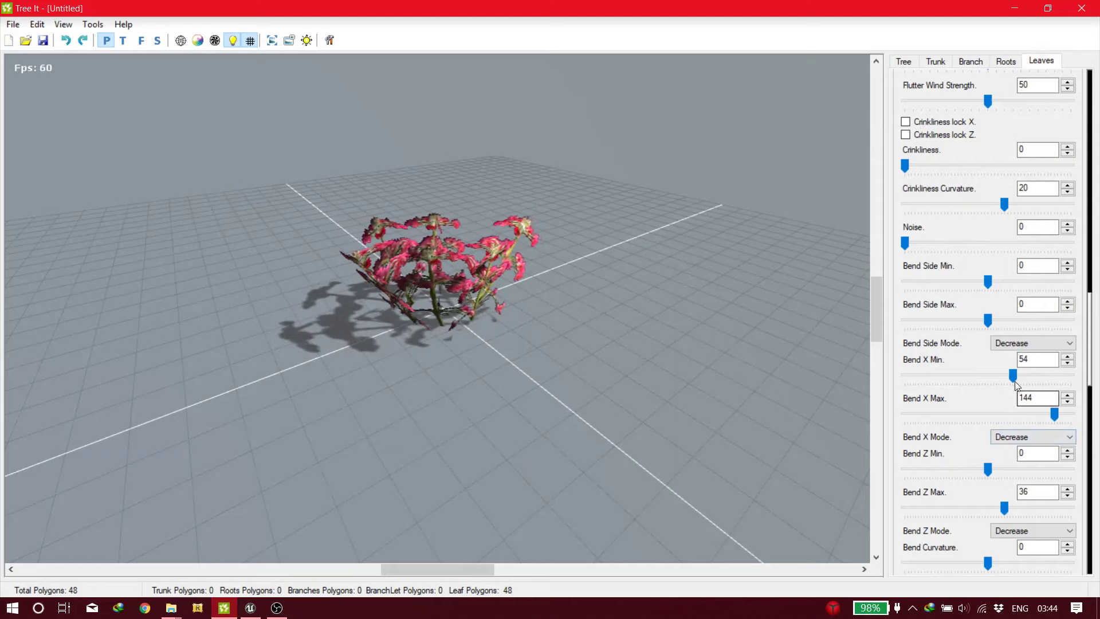
{"action": "mouse_move", "coordinate": [1012, 375]}
{"action": "left_mouse_down"}
{"action": "mouse_move", "coordinate": [1036, 384]}
{"action": "mouse_move", "coordinate": [1026, 381]}
{"action": "left_mouse_up"}
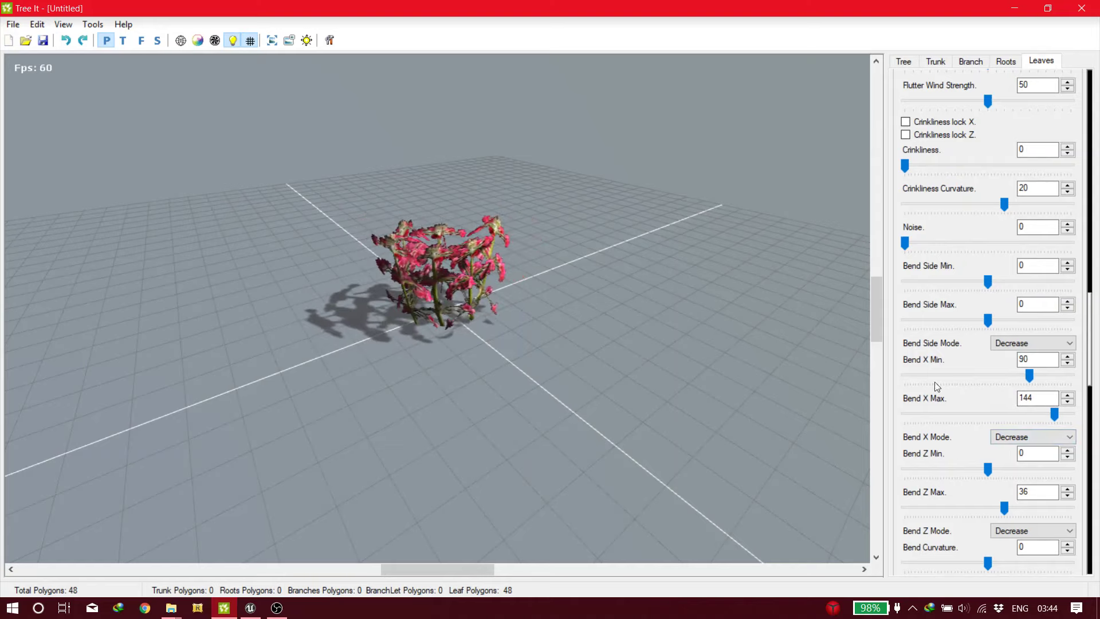
Step: Set the leaf texture's Offset X to 0 and check the flower arrangement from several angles
{"action": "left_click_drag", "start_coordinate": [831, 392], "coordinate": [540, 246]}
{"action": "scroll", "coordinate": [946, 221], "scroll_direction": "up", "scroll_amount": 10}
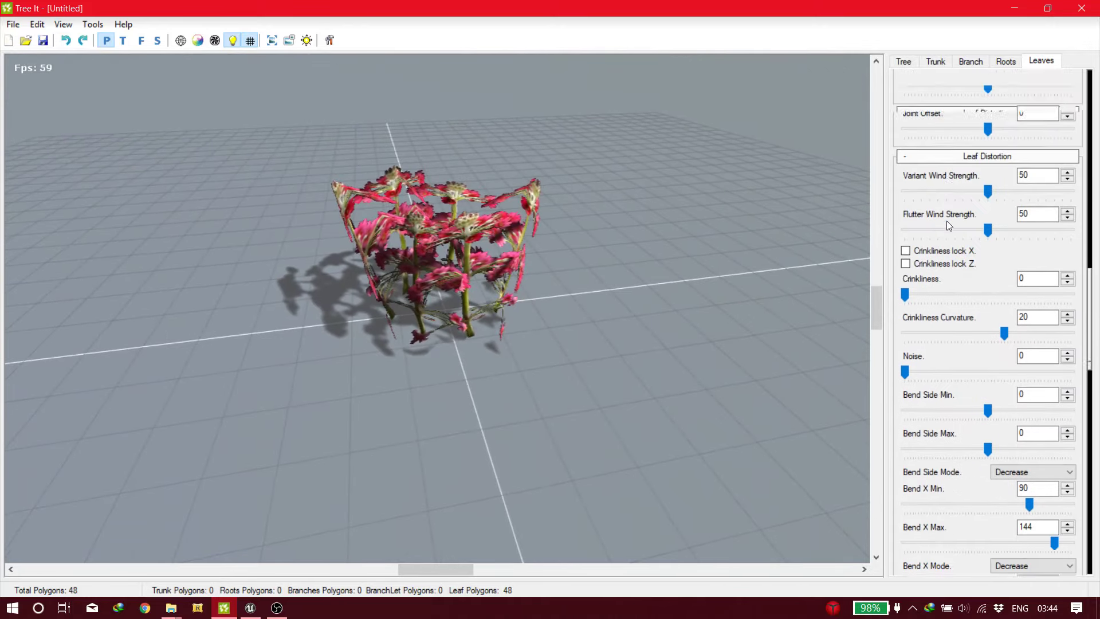
{"action": "scroll", "coordinate": [942, 221], "scroll_direction": "up", "scroll_amount": 10}
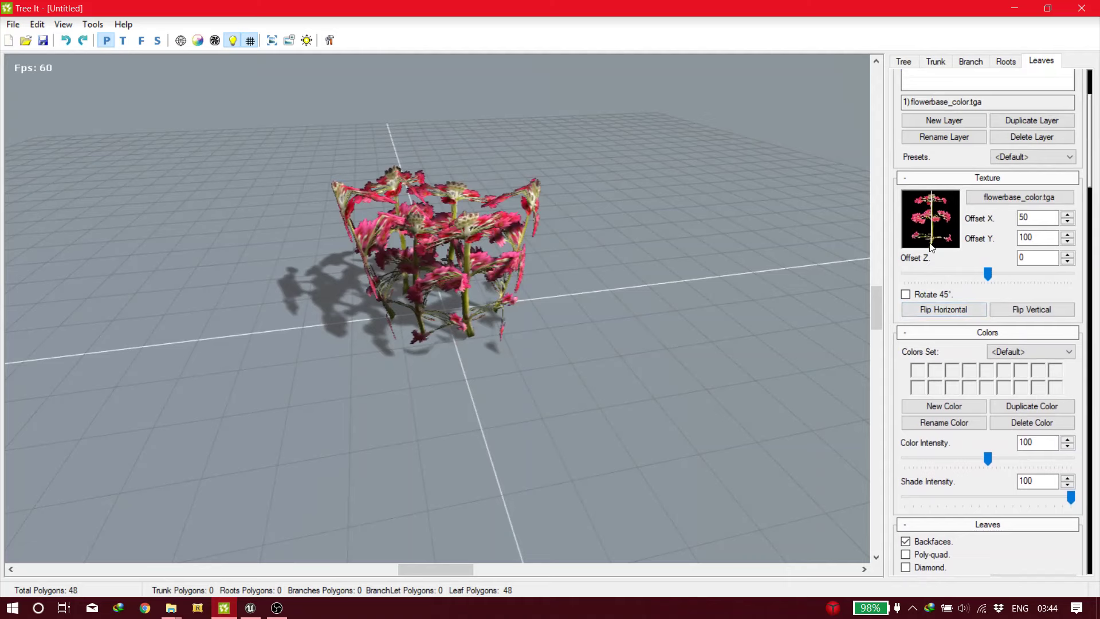
{"action": "left_click_drag", "start_coordinate": [931, 246], "coordinate": [895, 251]}
{"action": "left_click_drag", "start_coordinate": [706, 268], "coordinate": [802, 304]}
{"action": "scroll", "coordinate": [960, 360], "scroll_direction": "down", "scroll_amount": 3}
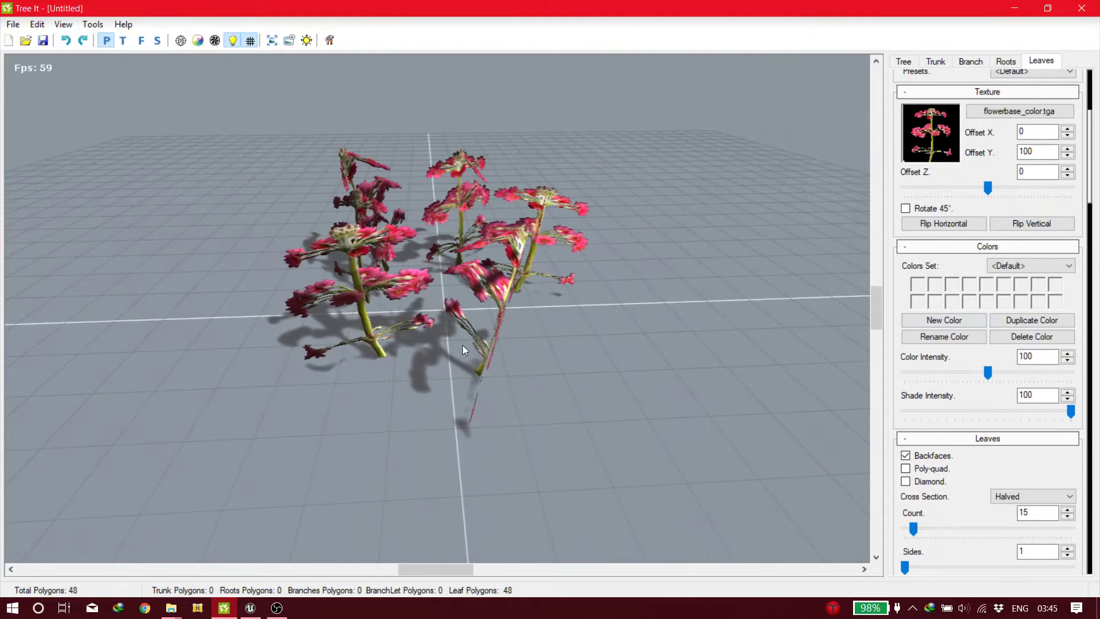
{"action": "left_click_drag", "start_coordinate": [462, 350], "coordinate": [400, 251]}
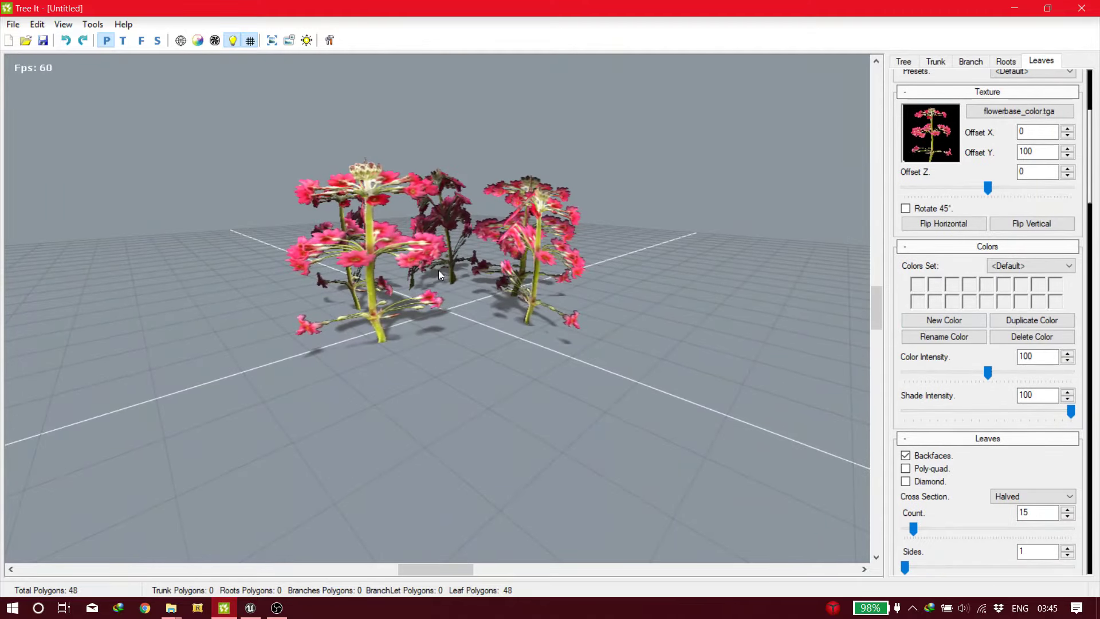
{"action": "left_click_drag", "start_coordinate": [453, 284], "coordinate": [722, 321]}
Step: Set the leaves' Width Min to 10 and try a Width Max of 20
{"action": "scroll", "coordinate": [967, 387], "scroll_direction": "down", "scroll_amount": 6}
{"action": "scroll", "coordinate": [950, 437], "scroll_direction": "down", "scroll_amount": 1}
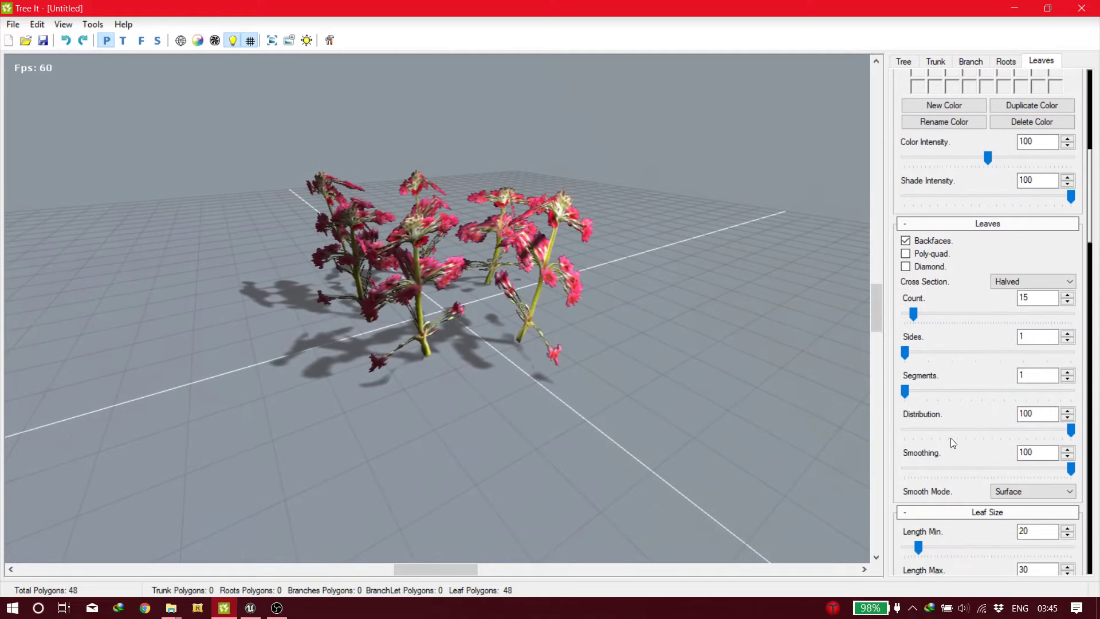
{"action": "scroll", "coordinate": [950, 437], "scroll_direction": "down", "scroll_amount": 6}
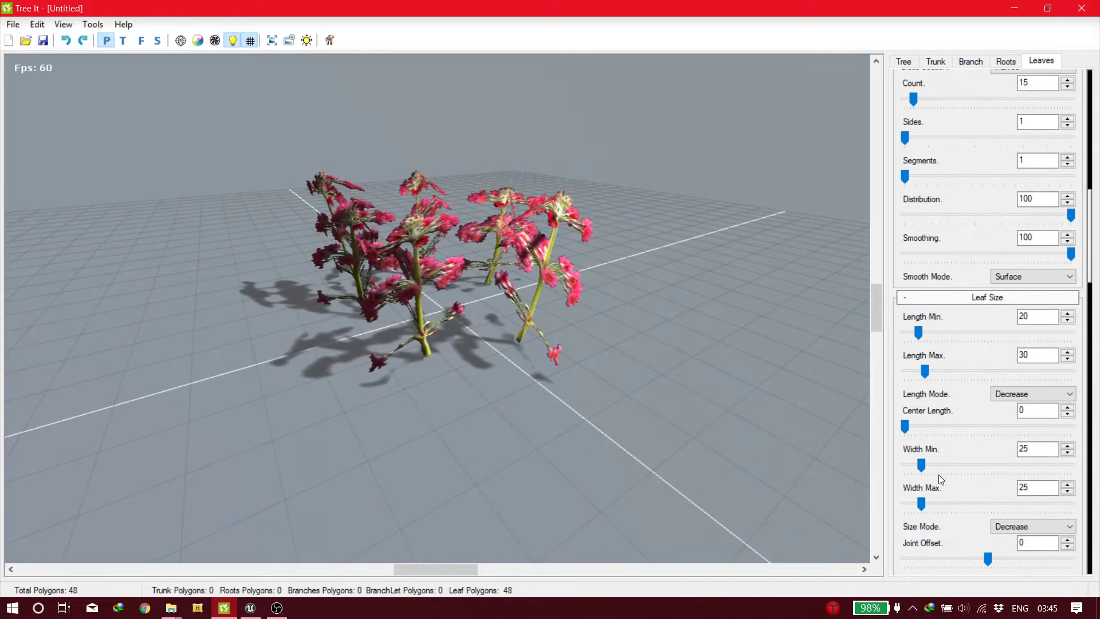
{"action": "left_click_drag", "start_coordinate": [921, 465], "coordinate": [910, 464]}
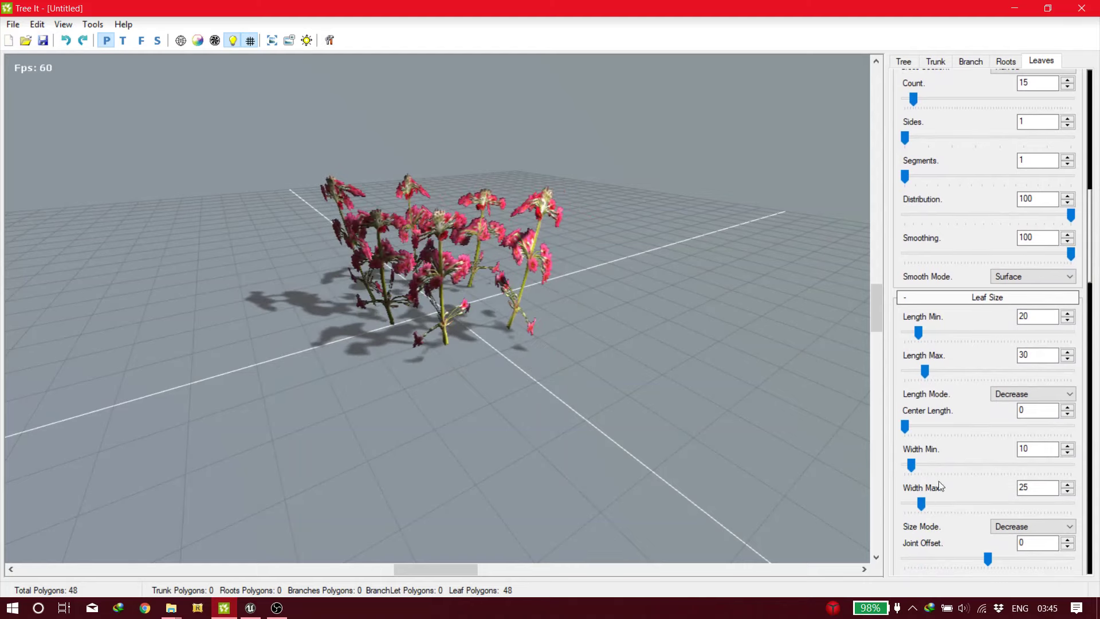
{"action": "left_click_drag", "start_coordinate": [693, 358], "coordinate": [865, 474]}
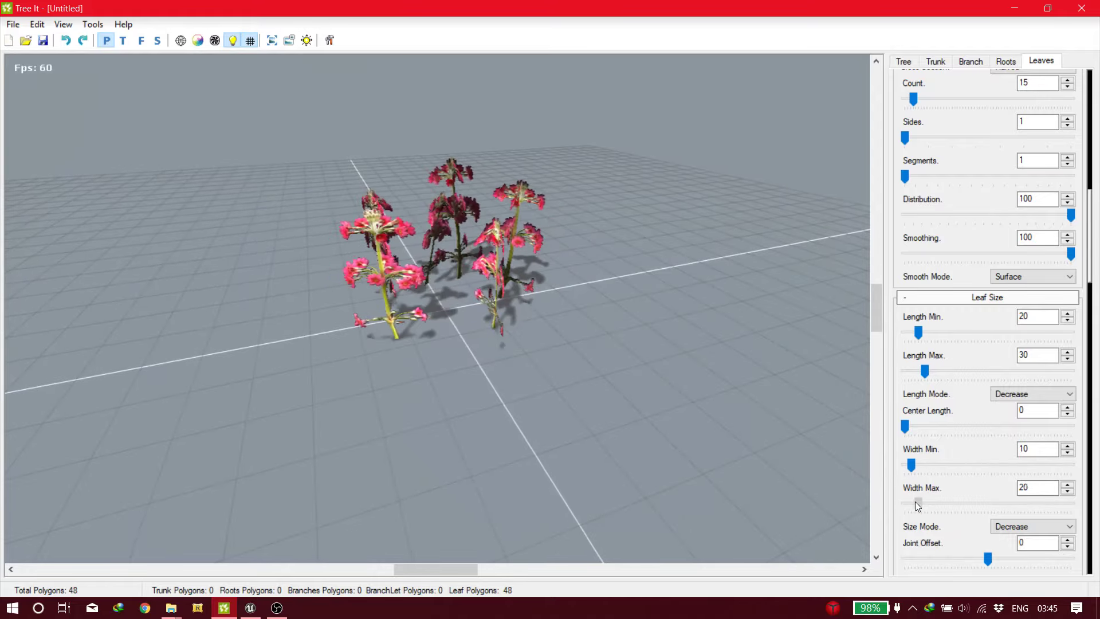
{"action": "left_click_drag", "start_coordinate": [710, 366], "coordinate": [806, 361]}
Step: Set the leaves' Bend Z Min to -36 and Bend Z Max to 42
{"action": "scroll", "coordinate": [994, 341], "scroll_direction": "up", "scroll_amount": 10}
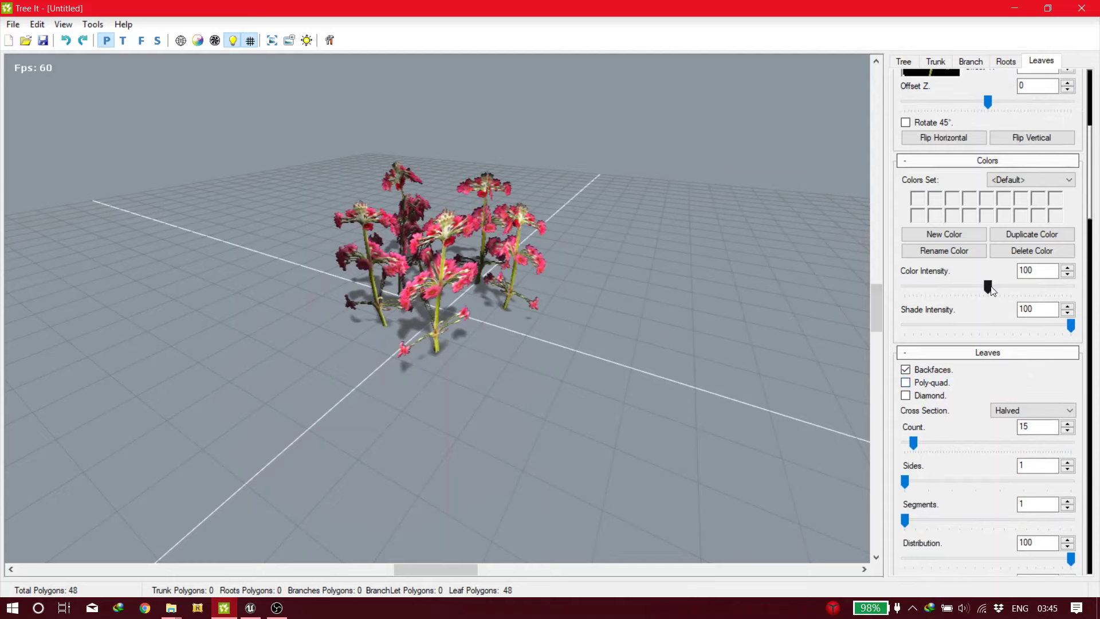
{"action": "scroll", "coordinate": [991, 286], "scroll_direction": "up", "scroll_amount": 5}
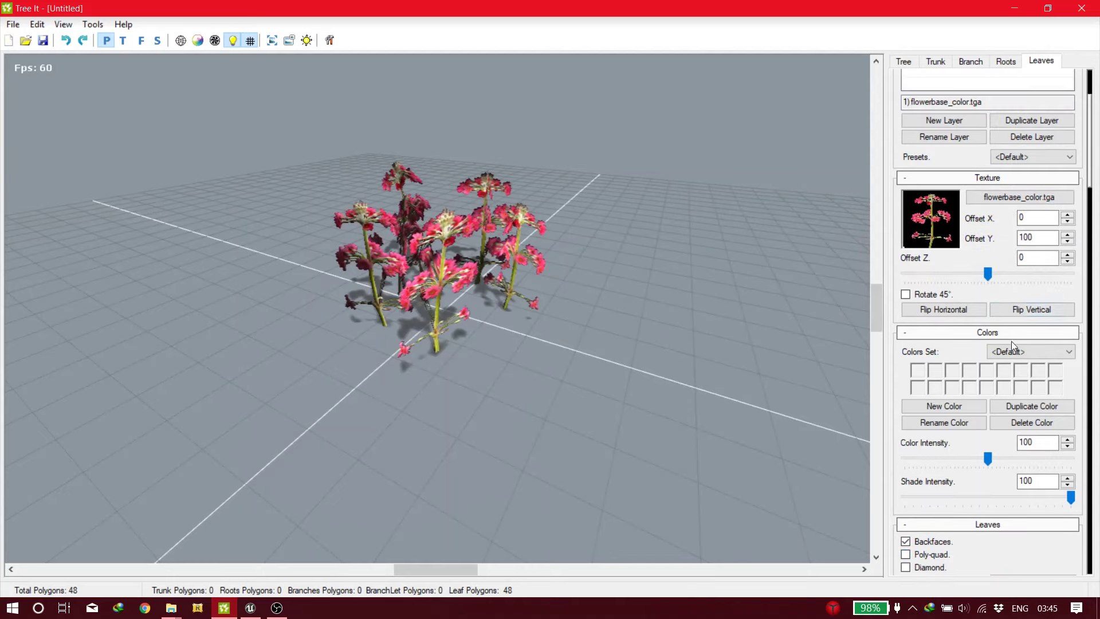
{"action": "scroll", "coordinate": [1014, 347], "scroll_direction": "down", "scroll_amount": 12}
{"action": "left_click_drag", "start_coordinate": [776, 311], "coordinate": [990, 367]}
{"action": "scroll", "coordinate": [991, 371], "scroll_direction": "down", "scroll_amount": 10}
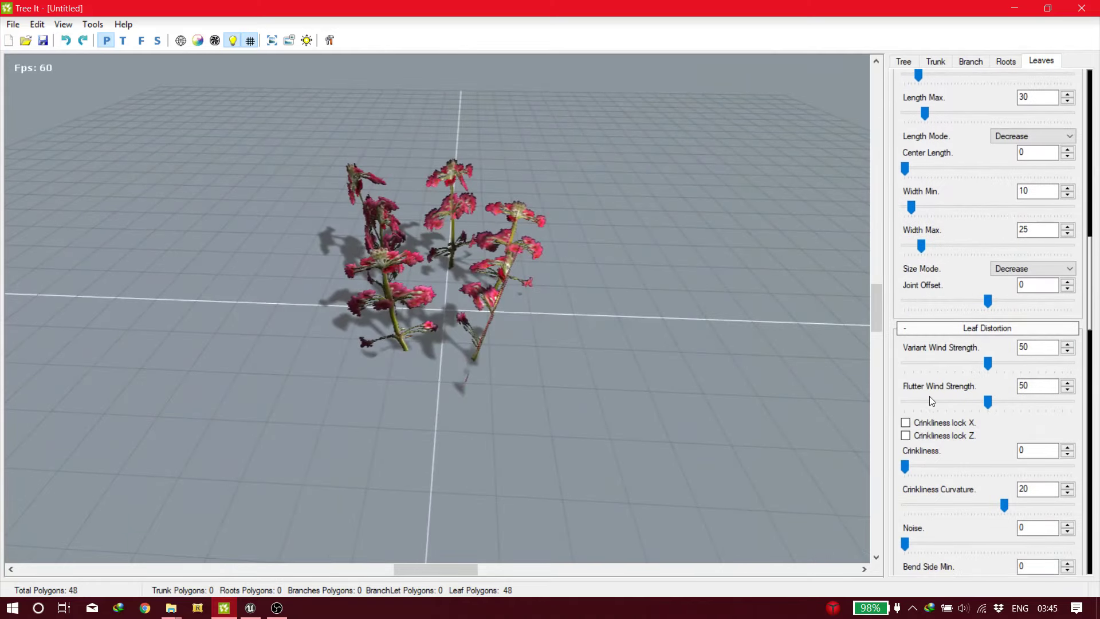
{"action": "scroll", "coordinate": [945, 444], "scroll_direction": "down", "scroll_amount": 10}
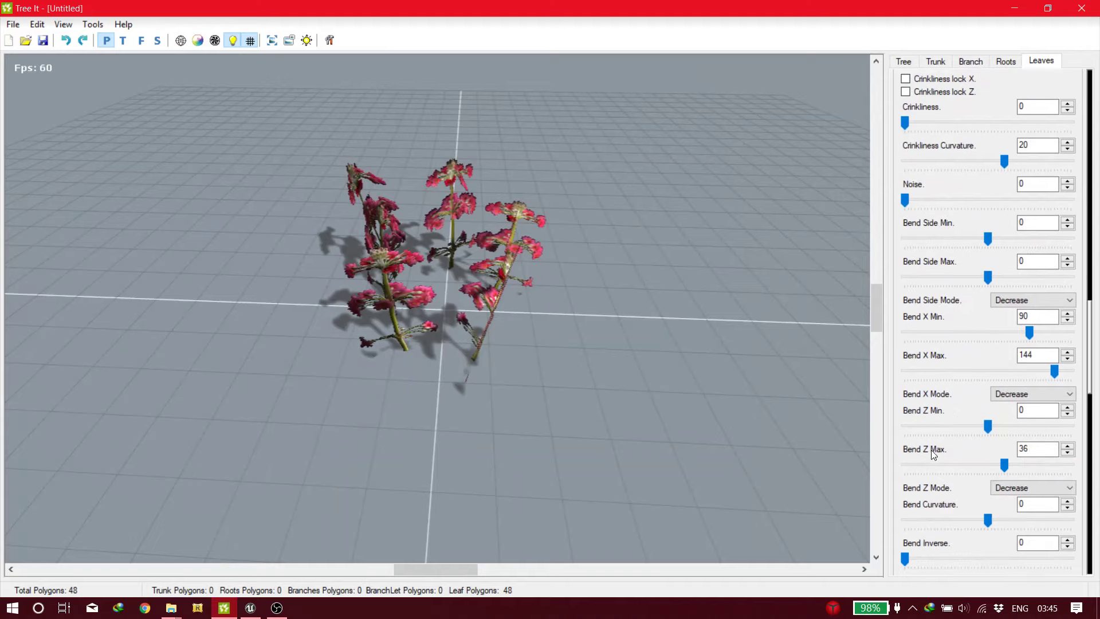
{"action": "mouse_move", "coordinate": [987, 429]}
{"action": "left_mouse_down"}
{"action": "mouse_move", "coordinate": [1006, 428]}
{"action": "mouse_move", "coordinate": [973, 429]}
{"action": "left_mouse_up"}
{"action": "left_click_drag", "start_coordinate": [710, 378], "coordinate": [687, 343]}
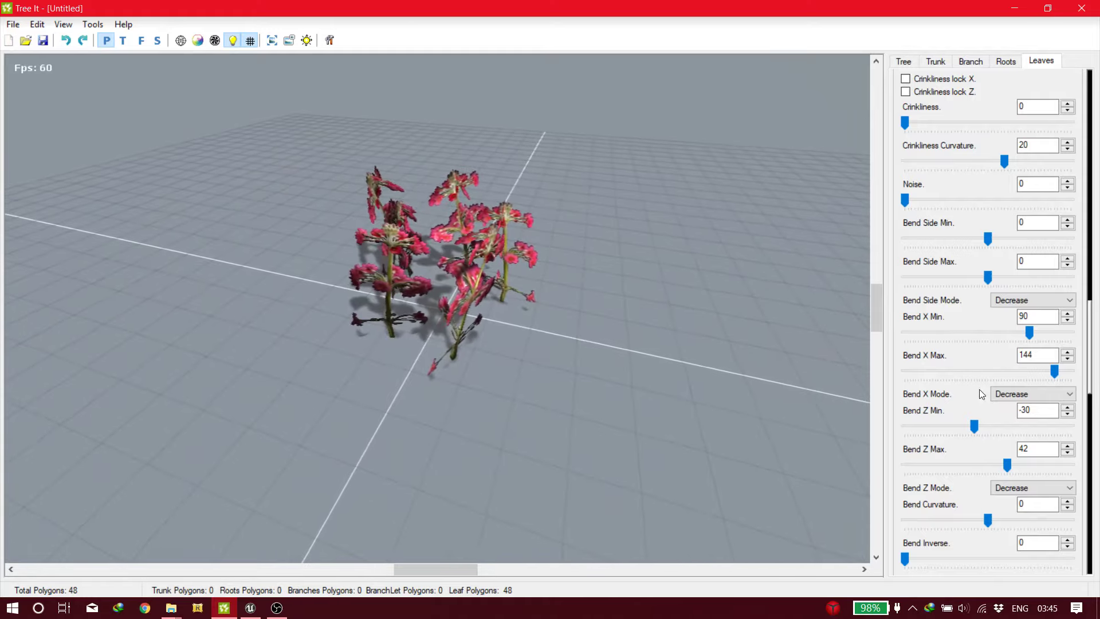
{"action": "left_click_drag", "start_coordinate": [980, 422], "coordinate": [971, 422]}
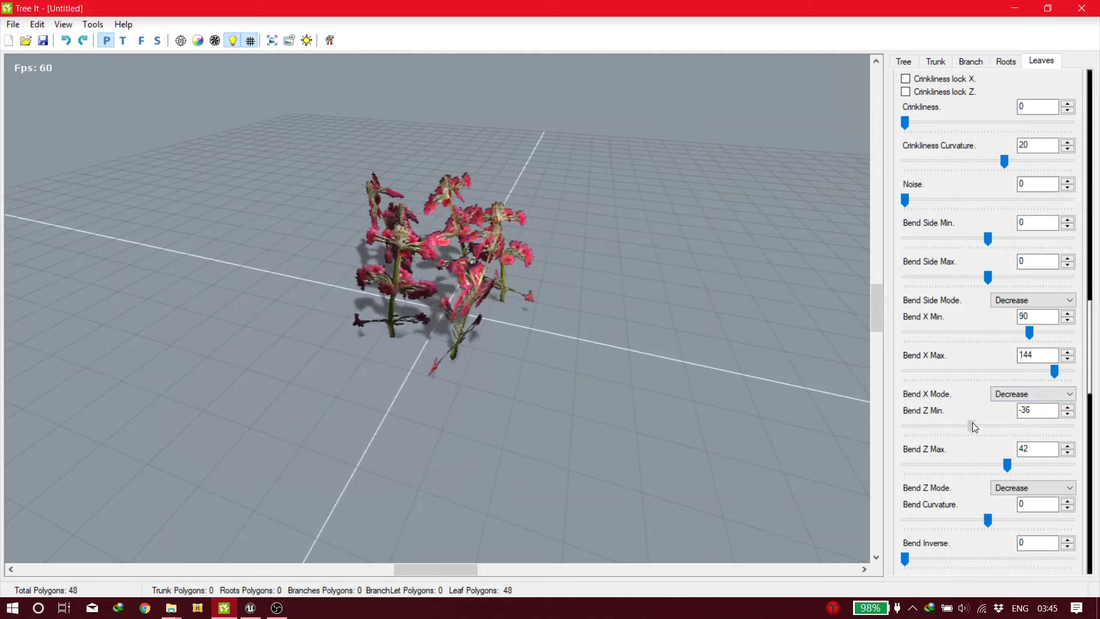
Step: Set the leaves' Position Min to 0 and Position Max to 98, keeping the Position Mode at Step
{"action": "scroll", "coordinate": [988, 464], "scroll_direction": "down", "scroll_amount": 5}
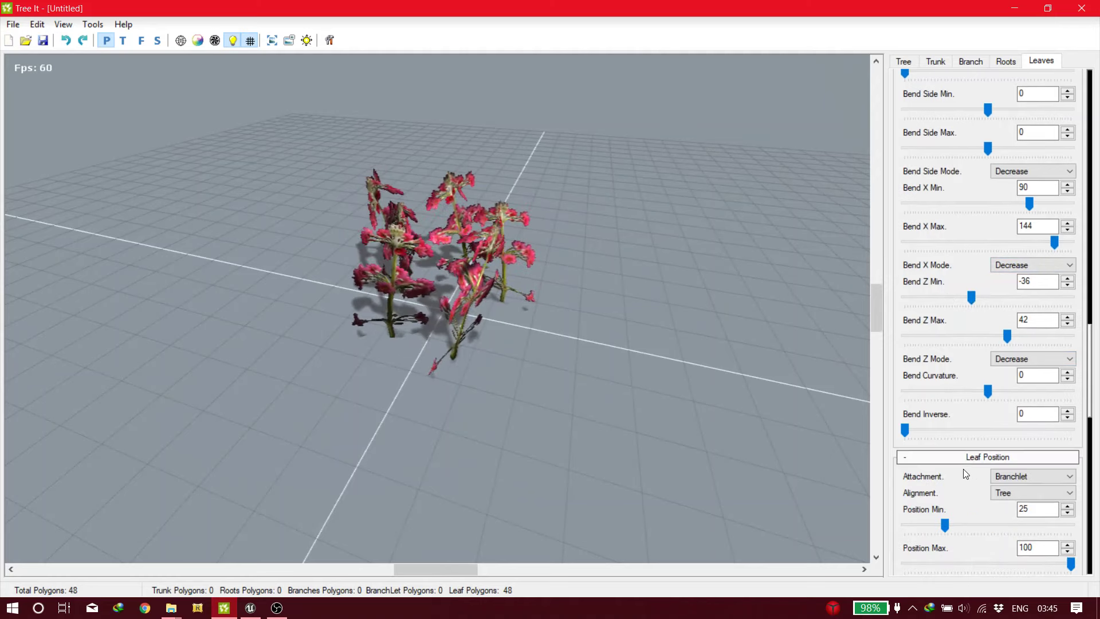
{"action": "left_click_drag", "start_coordinate": [947, 394], "coordinate": [867, 390]}
{"action": "left_click_drag", "start_coordinate": [1070, 436], "coordinate": [1003, 413]}
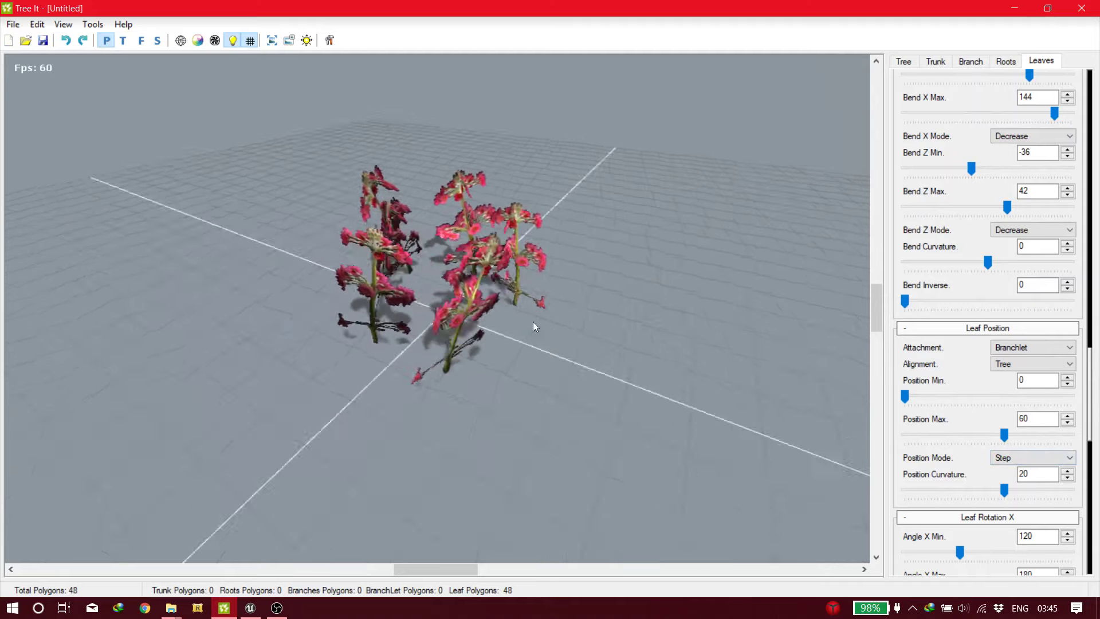
{"action": "left_click_drag", "start_coordinate": [532, 321], "coordinate": [716, 289]}
{"action": "scroll", "coordinate": [1029, 461], "scroll_direction": "down", "scroll_amount": 3}
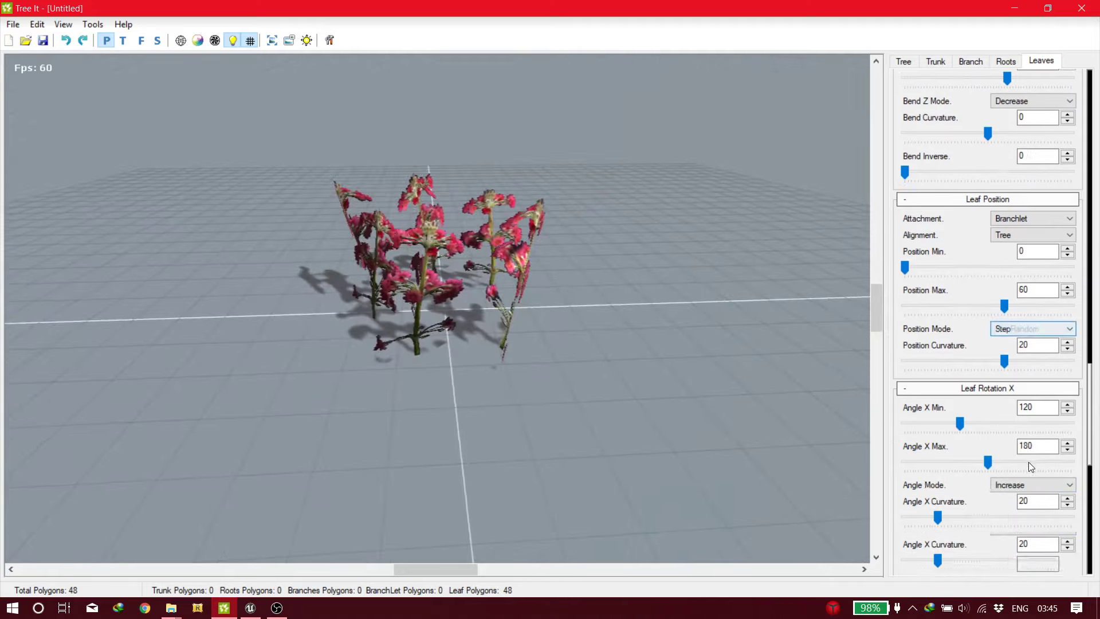
{"action": "scroll", "coordinate": [906, 324], "scroll_direction": "up", "scroll_amount": 2}
{"action": "mouse_move", "coordinate": [908, 354]}
{"action": "left_mouse_down"}
{"action": "mouse_move", "coordinate": [1068, 357]}
{"action": "mouse_move", "coordinate": [905, 353]}
{"action": "left_mouse_up"}
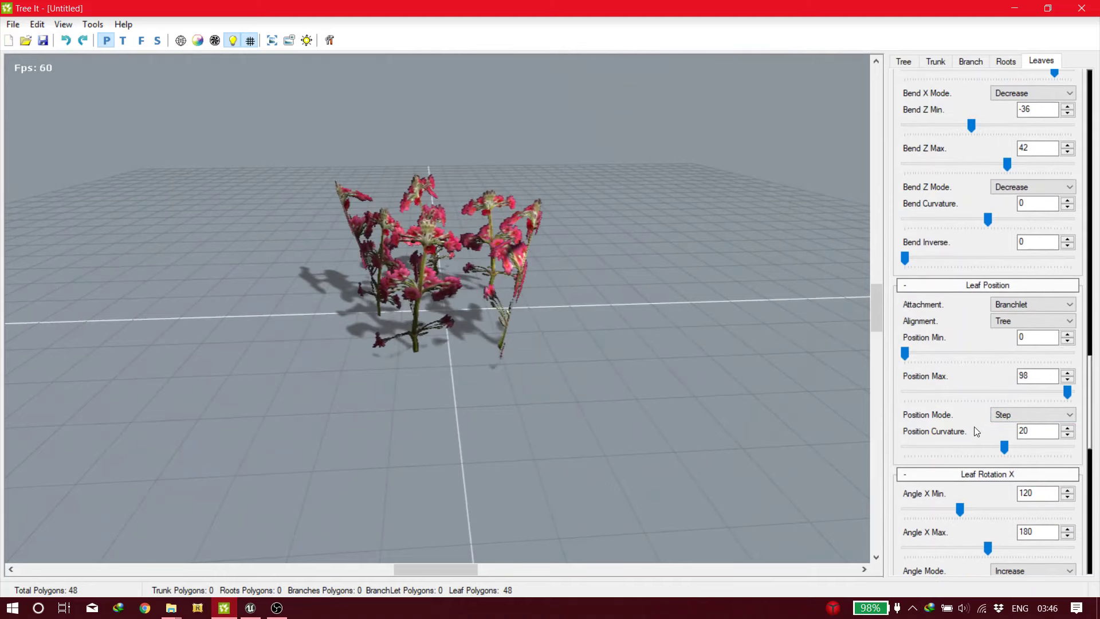
{"action": "scroll", "coordinate": [974, 426], "scroll_direction": "down", "scroll_amount": 2}
Step: Lower the leaf texture's Offset Z to -12 and check how the flowers meet the ground
{"action": "scroll", "coordinate": [971, 425], "scroll_direction": "up", "scroll_amount": 20}
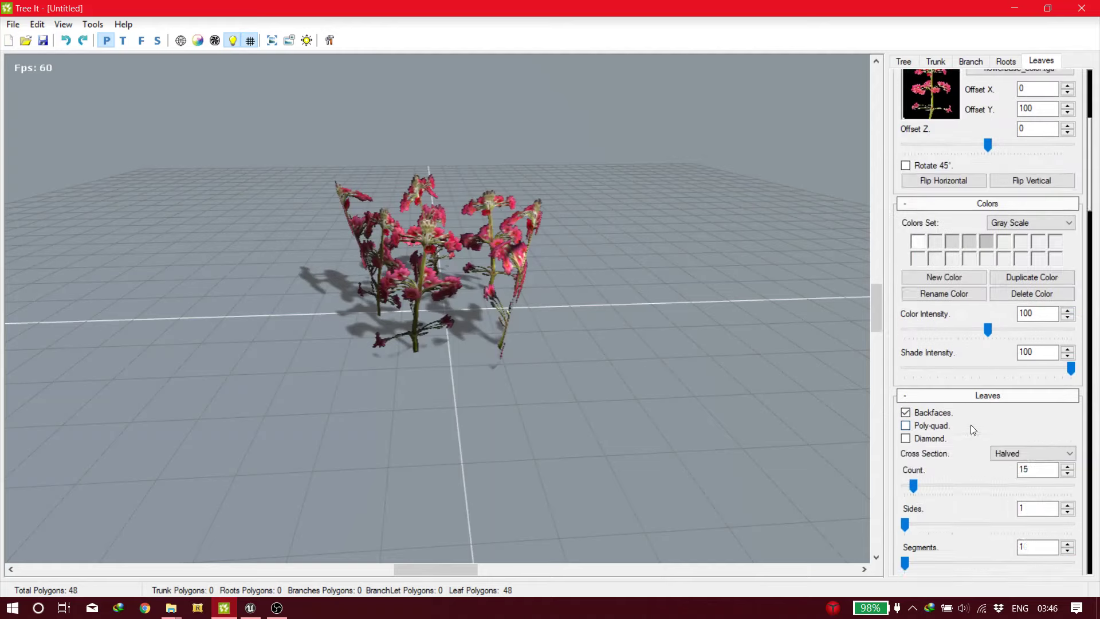
{"action": "scroll", "coordinate": [970, 425], "scroll_direction": "up", "scroll_amount": 5}
{"action": "left_click_drag", "start_coordinate": [583, 317], "coordinate": [516, 321]}
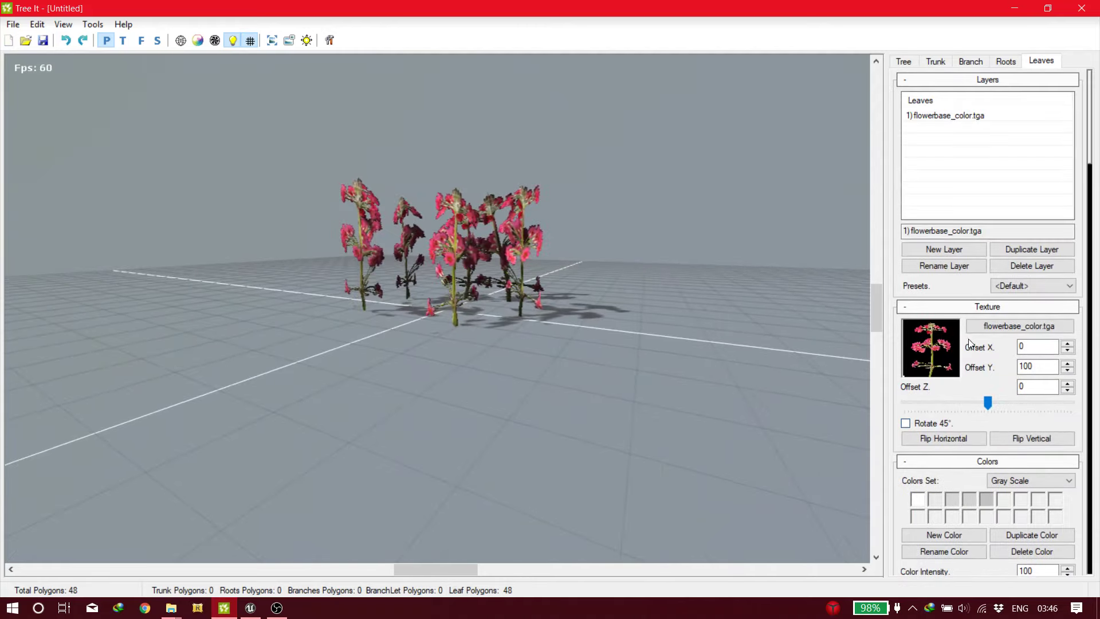
{"action": "mouse_move", "coordinate": [997, 399]}
{"action": "left_mouse_down"}
{"action": "mouse_move", "coordinate": [1017, 400]}
{"action": "mouse_move", "coordinate": [948, 405]}
{"action": "mouse_move", "coordinate": [978, 404]}
{"action": "left_mouse_up"}
{"action": "left_click_drag", "start_coordinate": [668, 360], "coordinate": [801, 378]}
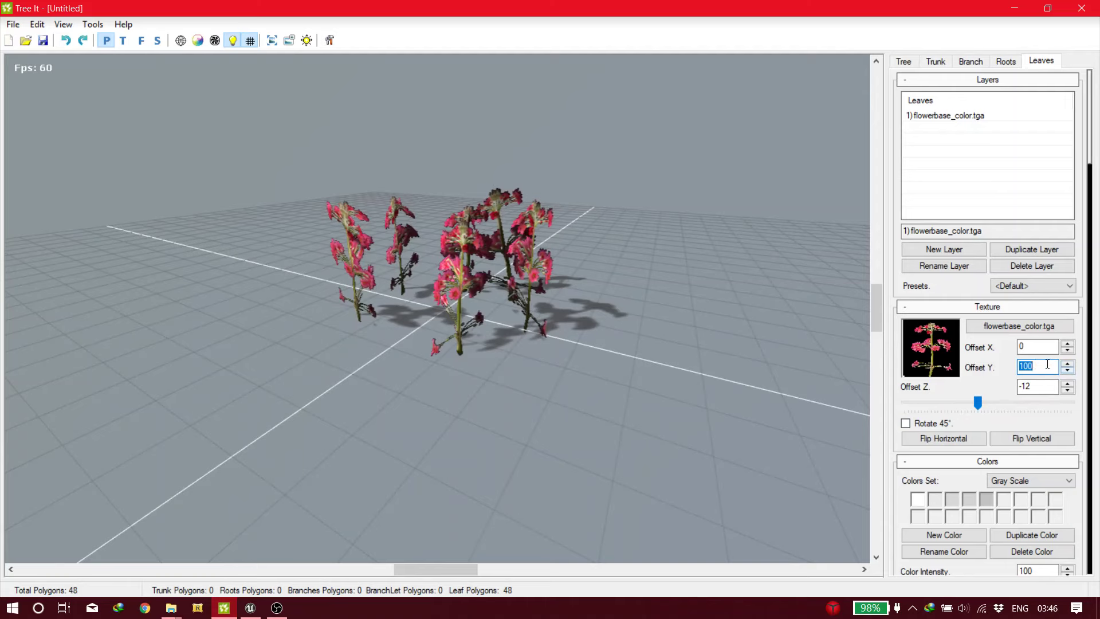
Step: Try spreading the flowers with a texture Offset Y of 150, an Offset Z of -68 and a vertical flip
{"action": "type", "text": "150"}
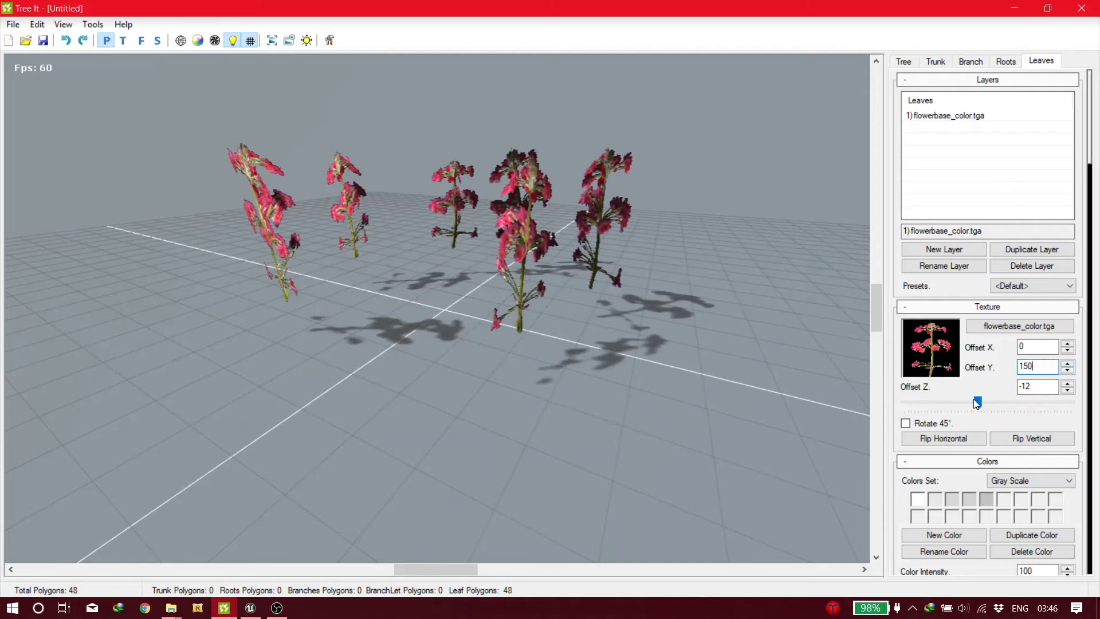
{"action": "left_click_drag", "start_coordinate": [974, 400], "coordinate": [927, 404]}
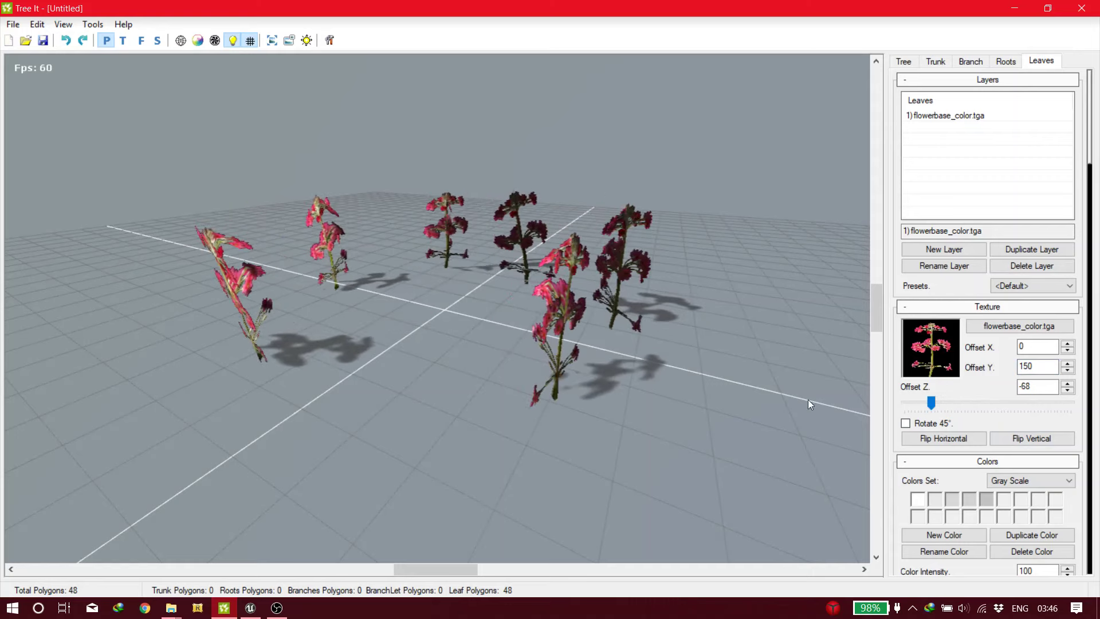
{"action": "middle_click_drag", "start_coordinate": [695, 413], "coordinate": [728, 424]}
{"action": "left_click_drag", "start_coordinate": [729, 429], "coordinate": [859, 393]}
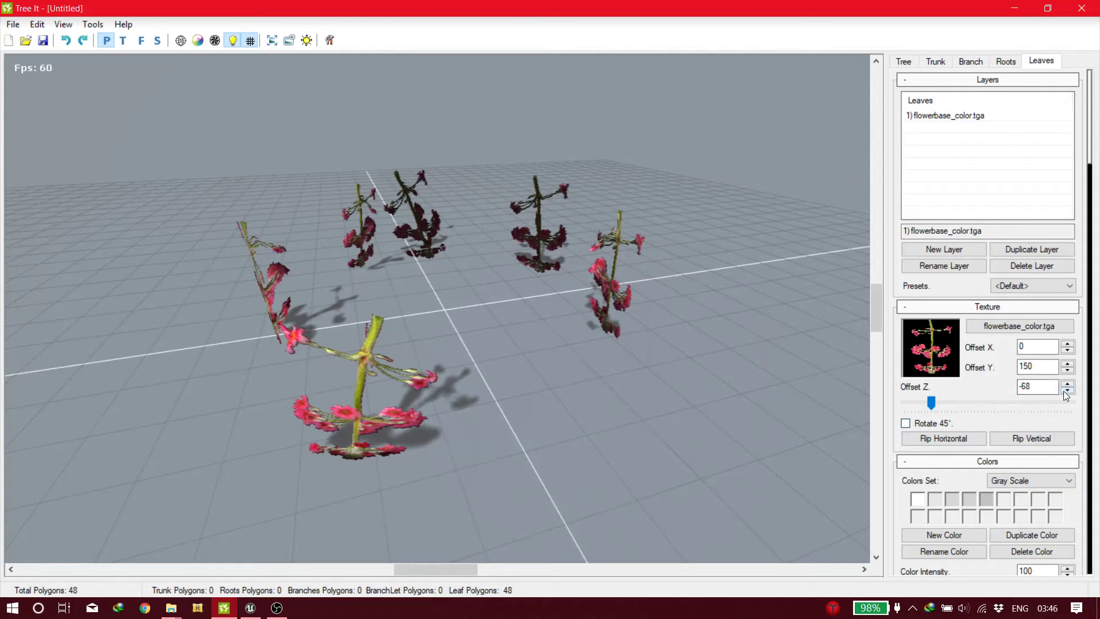
Step: Undo the vertical flip and the Offset Y change, and set the leaf texture's Offset Z to -20
{"action": "key", "text": "ctrl+z"}
{"action": "left_click_drag", "start_coordinate": [713, 398], "coordinate": [802, 389]}
{"action": "left_click_drag", "start_coordinate": [935, 405], "coordinate": [971, 401]}
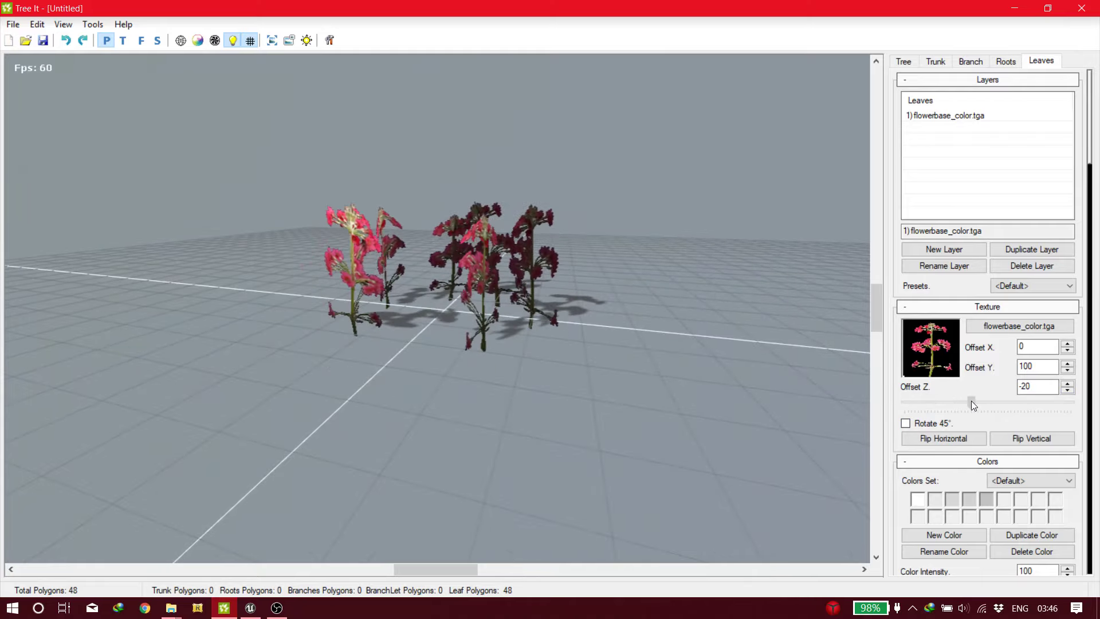
{"action": "left_click_drag", "start_coordinate": [600, 375], "coordinate": [1003, 386]}
{"action": "left_click_drag", "start_coordinate": [792, 393], "coordinate": [886, 350]}
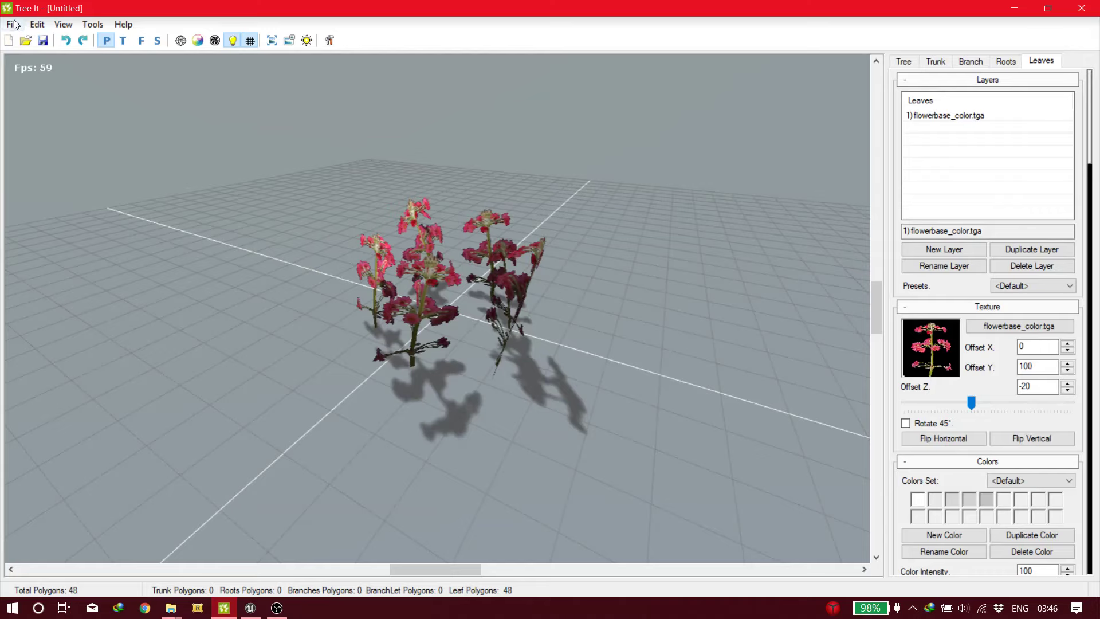
Step: Start saving the plant and create a new folder on the D: drive, declining to merge it with the existing TEST folder
{"action": "left_click_drag", "start_coordinate": [95, 87], "coordinate": [63, 45]}
{"action": "left_click", "coordinate": [46, 40]}
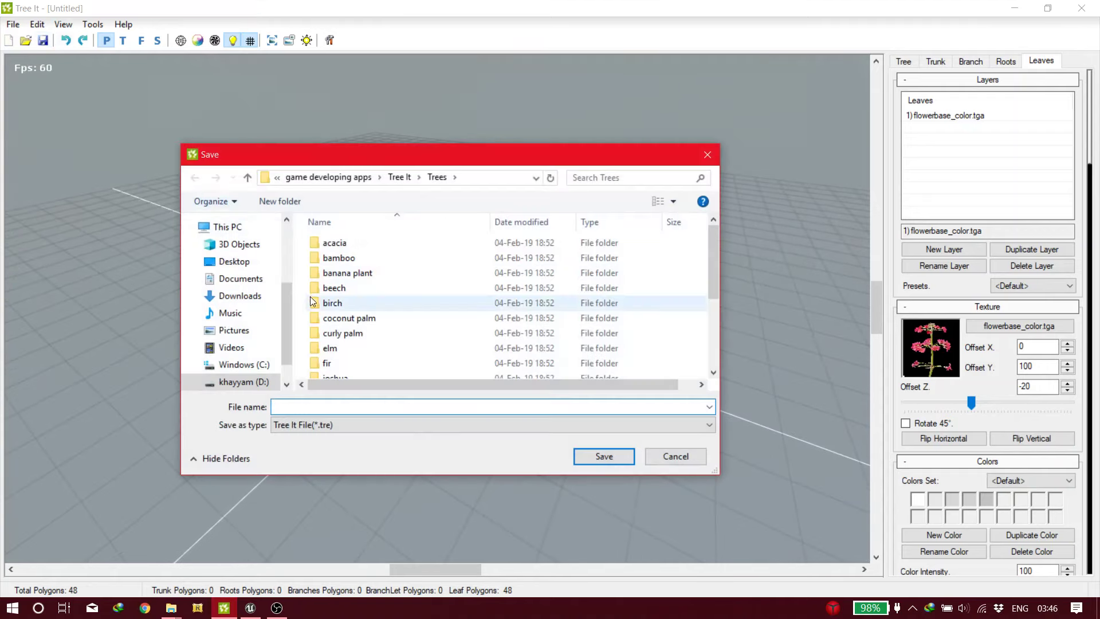
{"action": "left_click", "coordinate": [253, 381]}
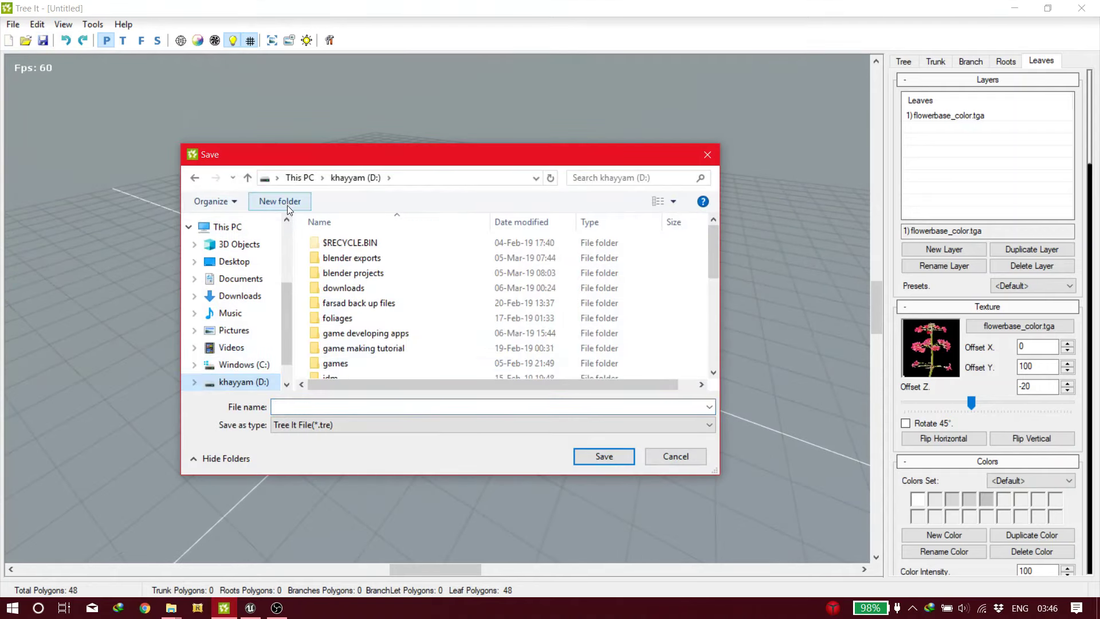
{"action": "left_click", "coordinate": [284, 202]}
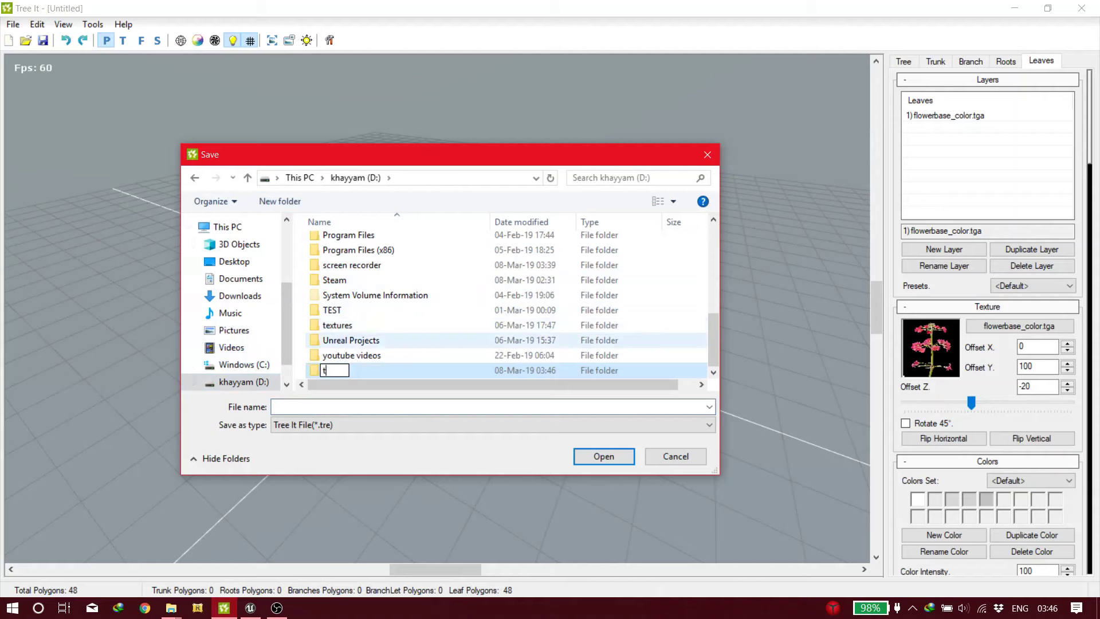
{"action": "type", "text": "test"}
{"action": "key", "text": "Return"}
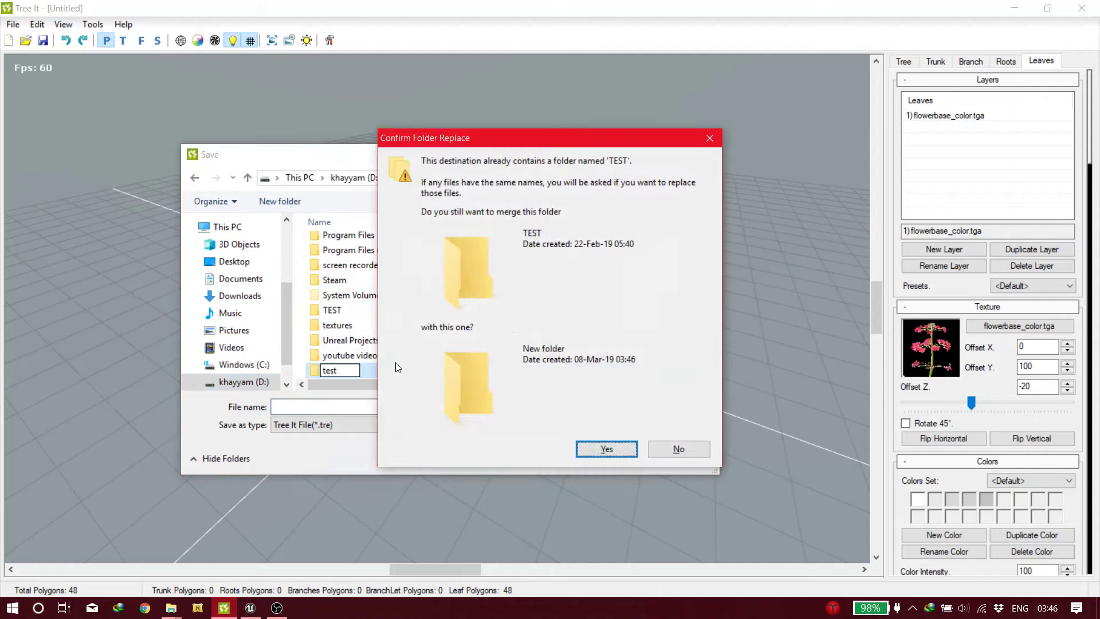
{"action": "left_click", "coordinate": [677, 449]}
Step: Save the plant as test2 in the new folder and bring up the available export formats
{"action": "double_click", "coordinate": [364, 371]}
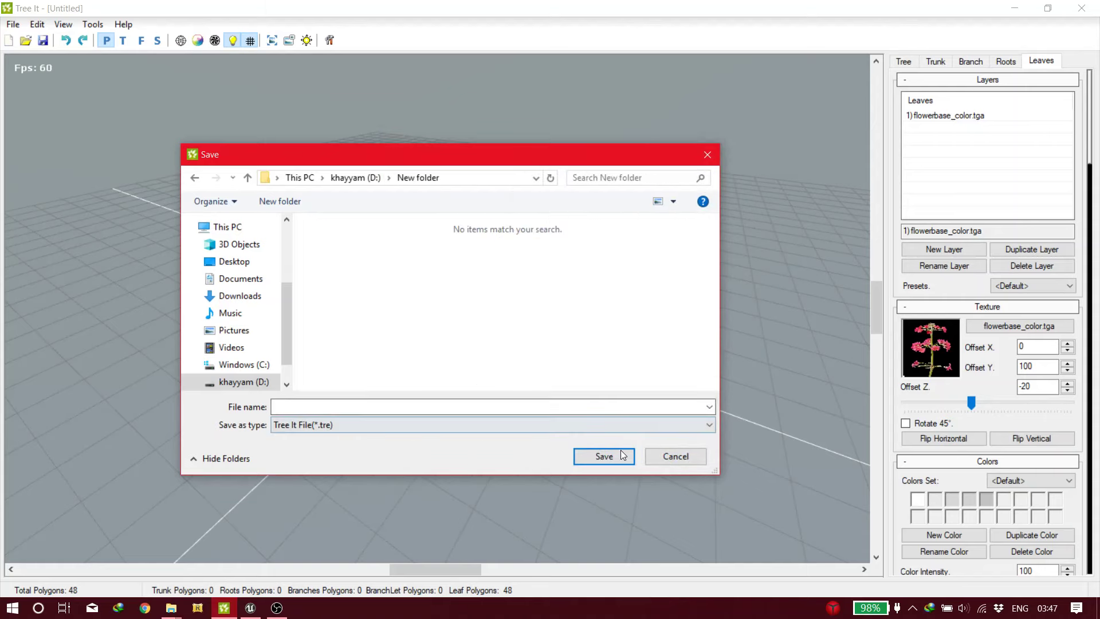
{"action": "left_click", "coordinate": [518, 405]}
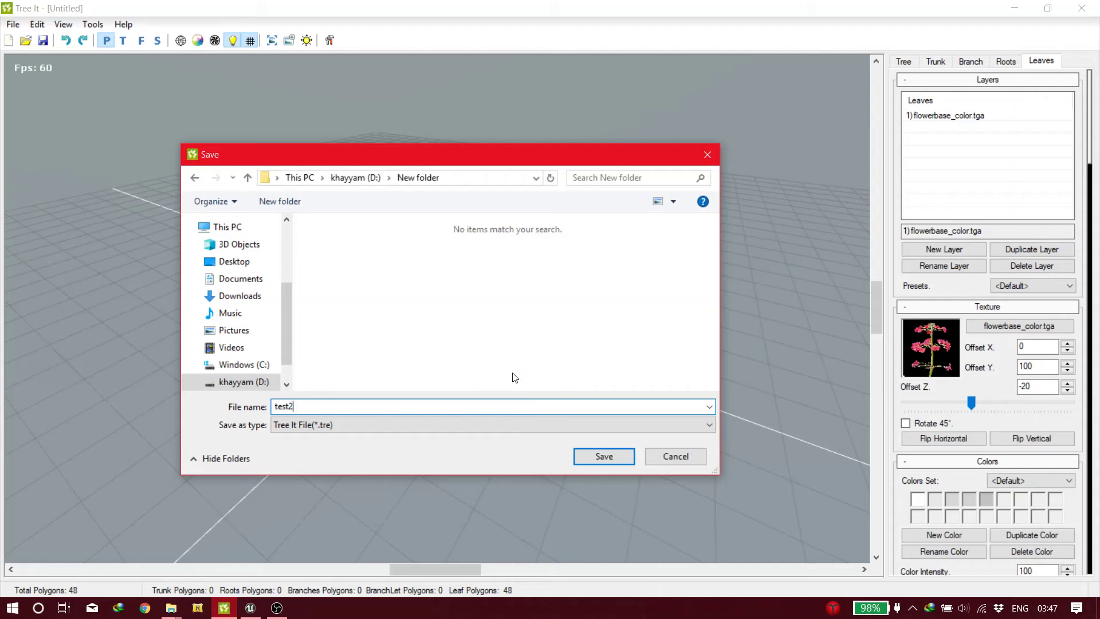
{"action": "left_click", "coordinate": [604, 455]}
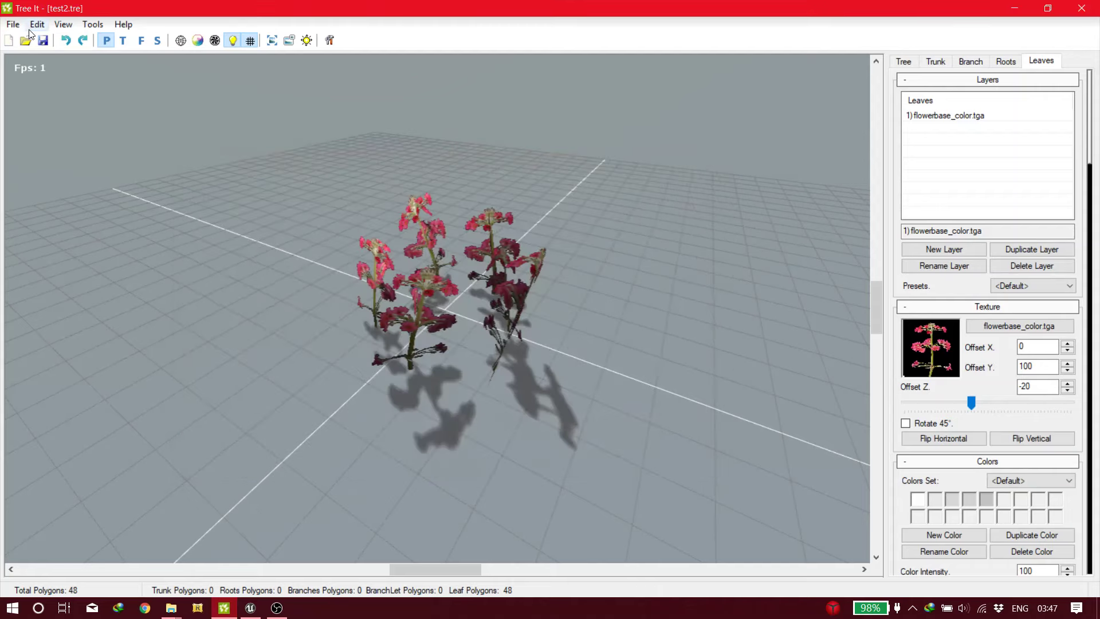
{"action": "mouse_move", "coordinate": [60, 113]}
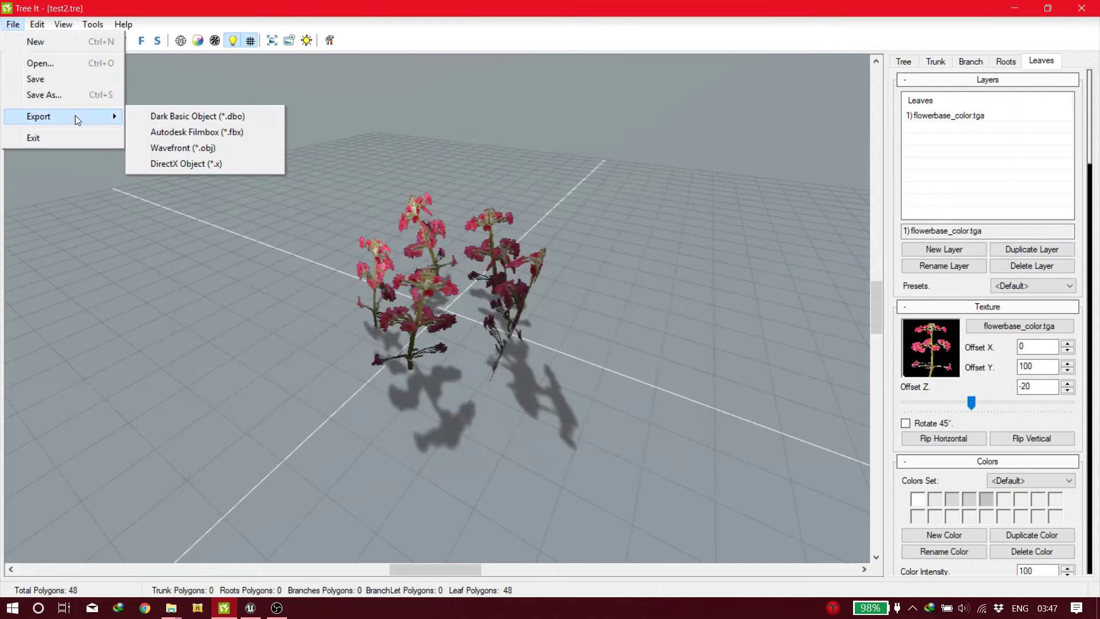
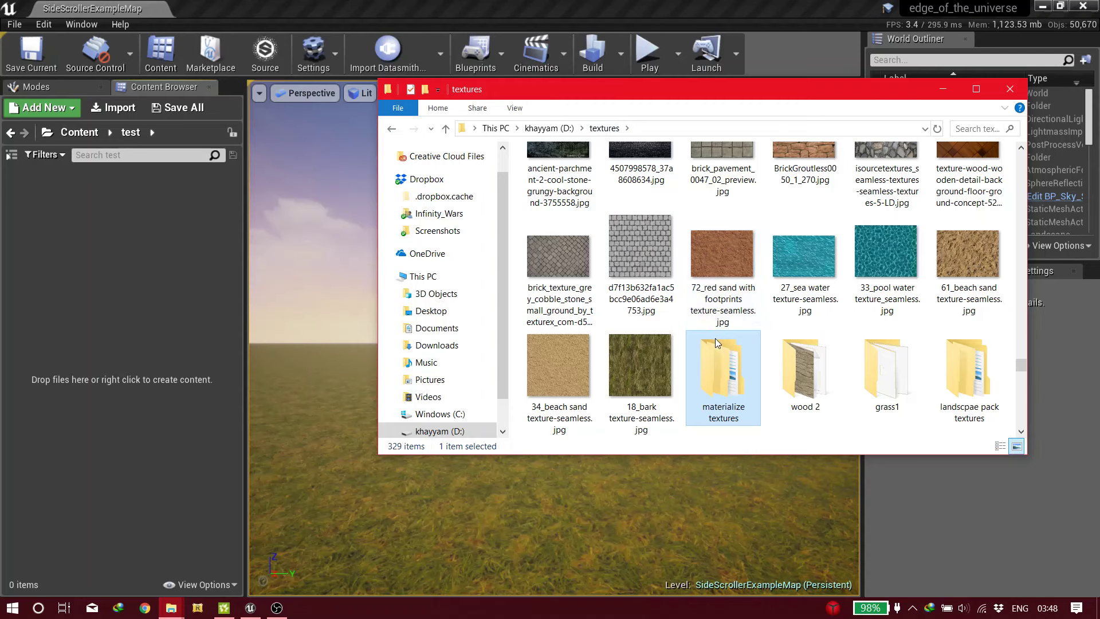
Step: Find the flower texture folders within the D: drive's textures folder and open flower2
{"action": "key", "text": "f"}
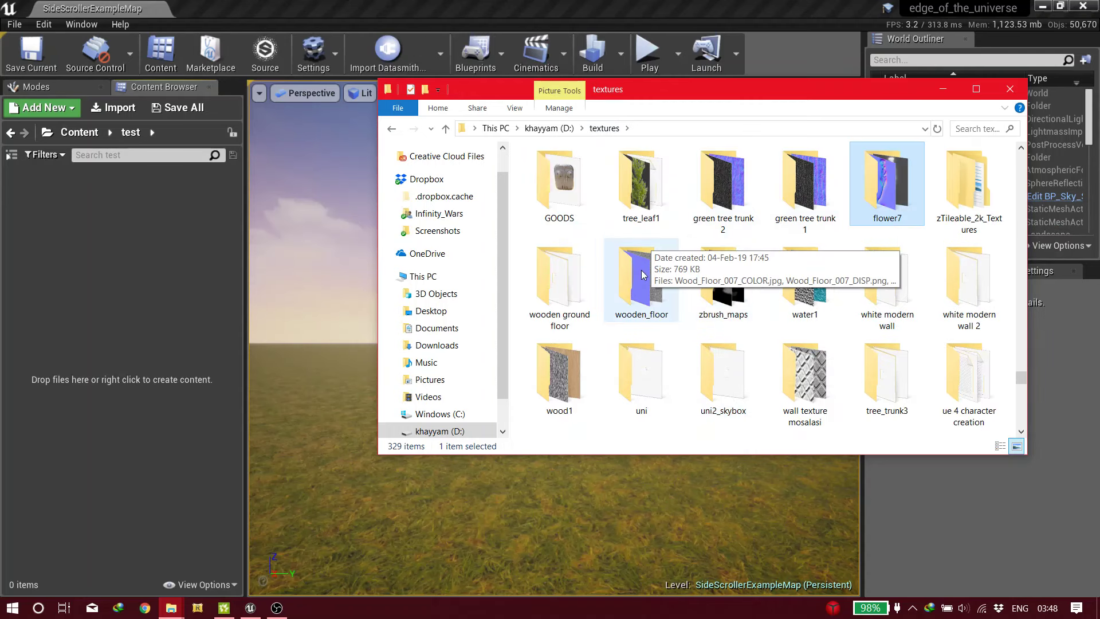
{"action": "scroll", "coordinate": [734, 246], "scroll_direction": "down", "scroll_amount": 3}
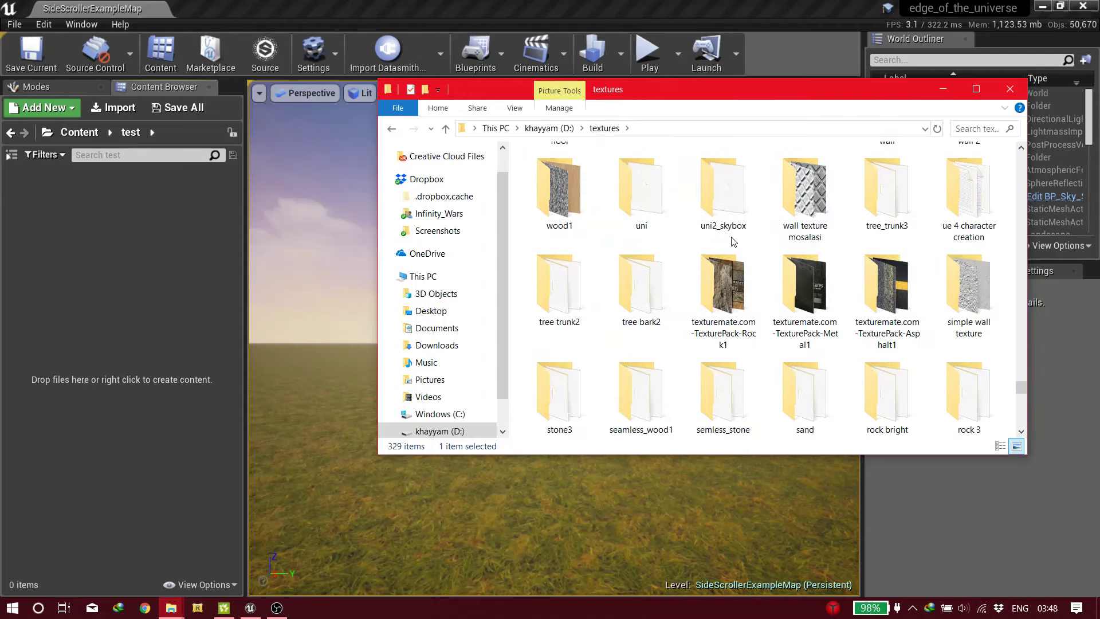
{"action": "key", "text": "f"}
{"action": "key", "text": "Right"}
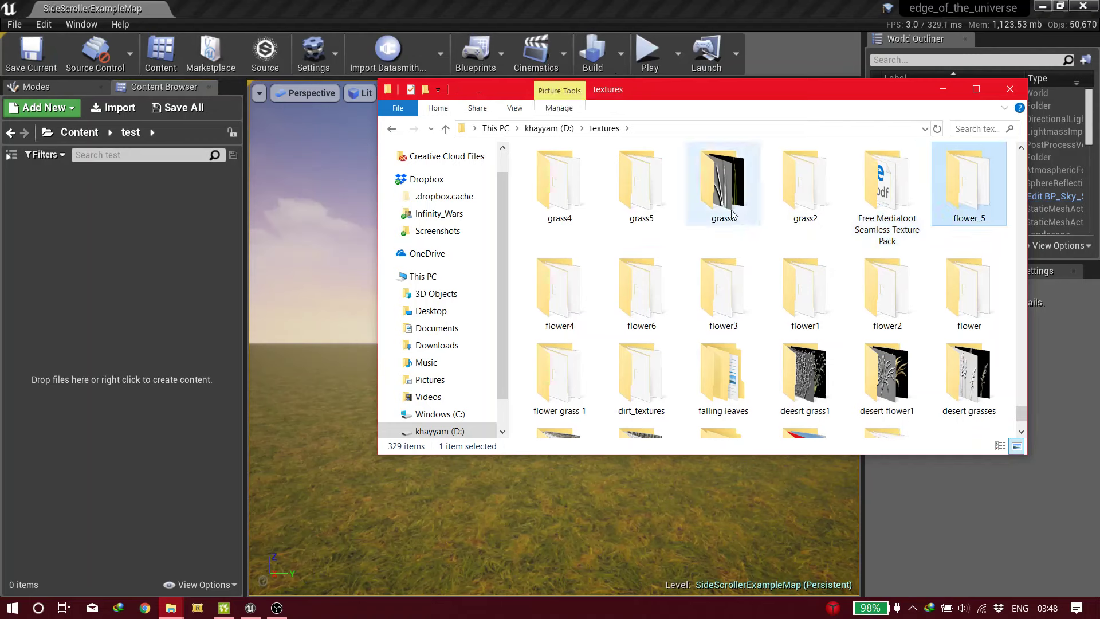
{"action": "key", "text": "Right"}
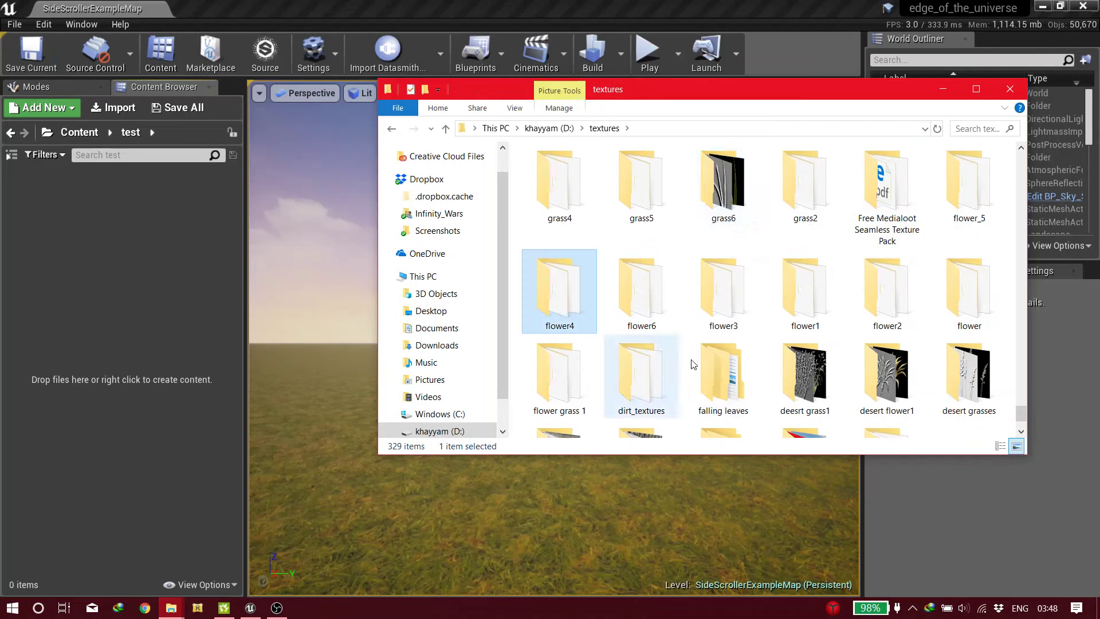
{"action": "double_click", "coordinate": [869, 299]}
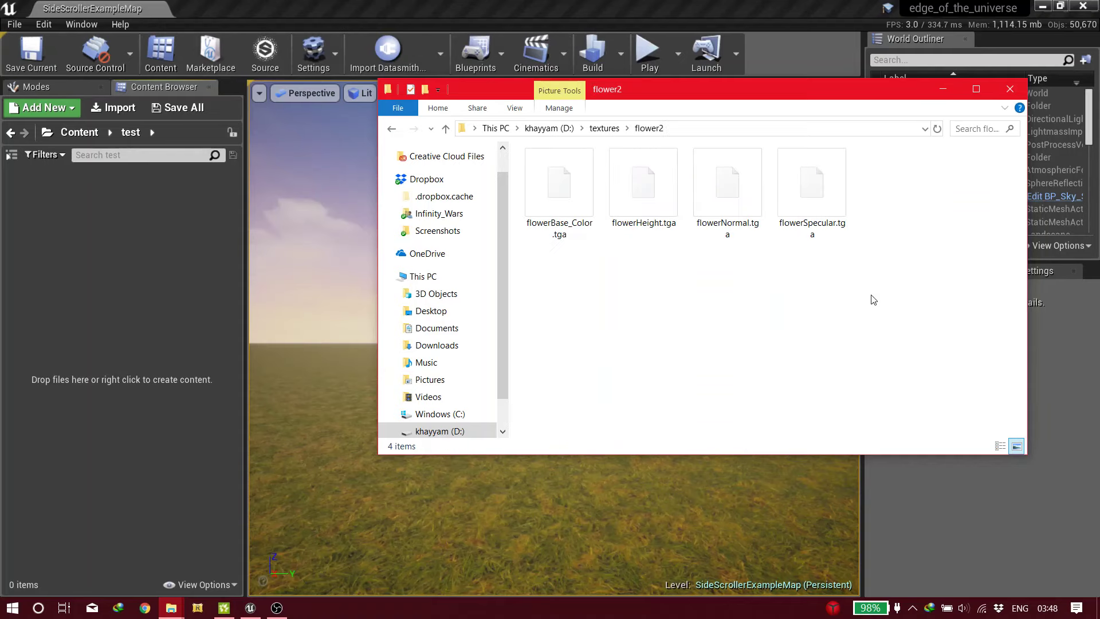
Step: Import all four flower2 textures (base color, height, normal and specular) into the project's test content folder
{"action": "key", "text": "ctrl+a"}
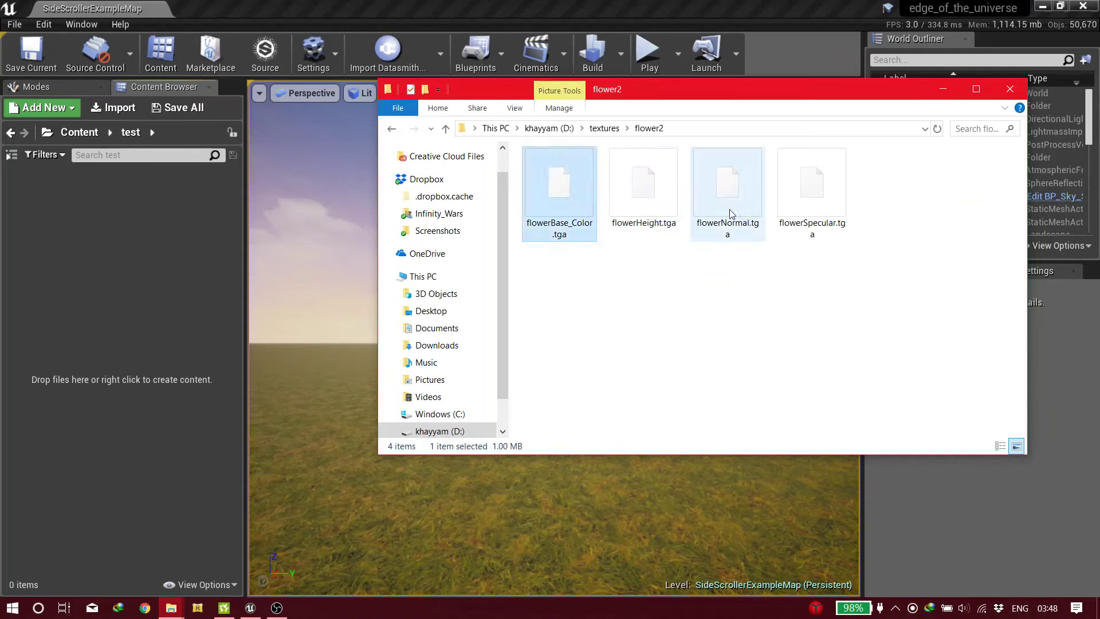
{"action": "left_click_drag", "start_coordinate": [561, 178], "coordinate": [119, 249]}
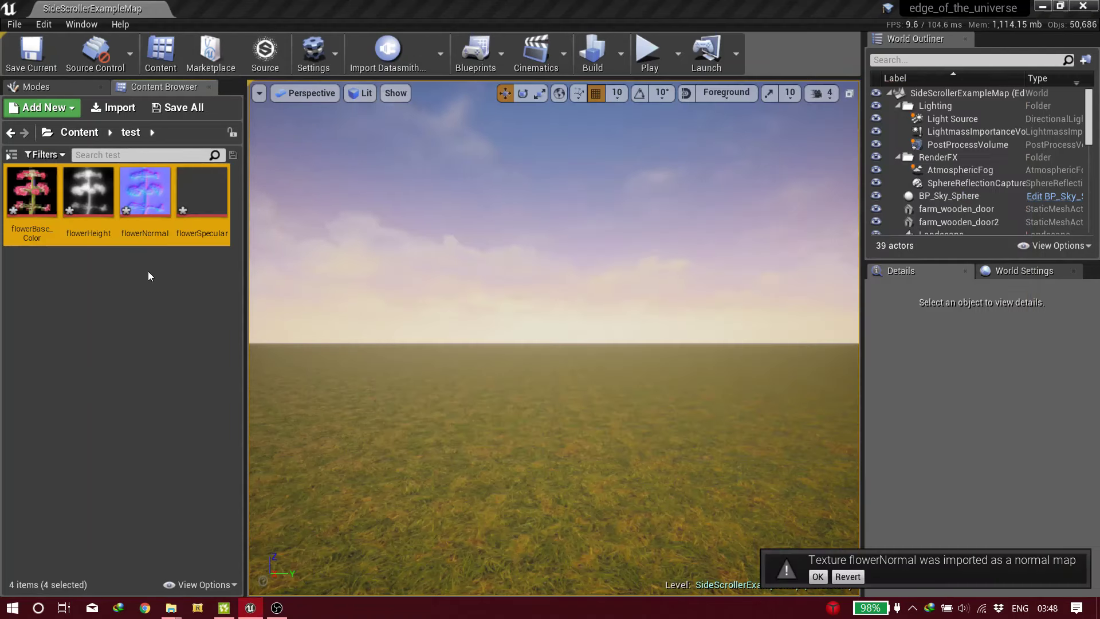
{"action": "left_click", "coordinate": [147, 269]}
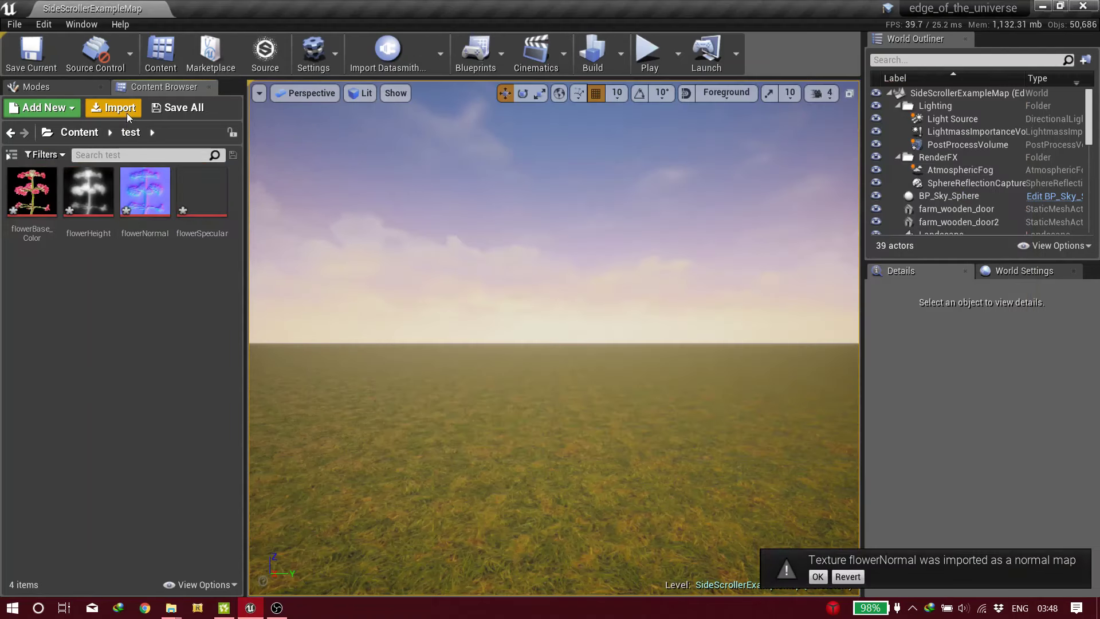
Step: Start an asset import and search the D: drive, including TEST, New folder and textures, for the exported plant model
{"action": "left_click", "coordinate": [113, 108]}
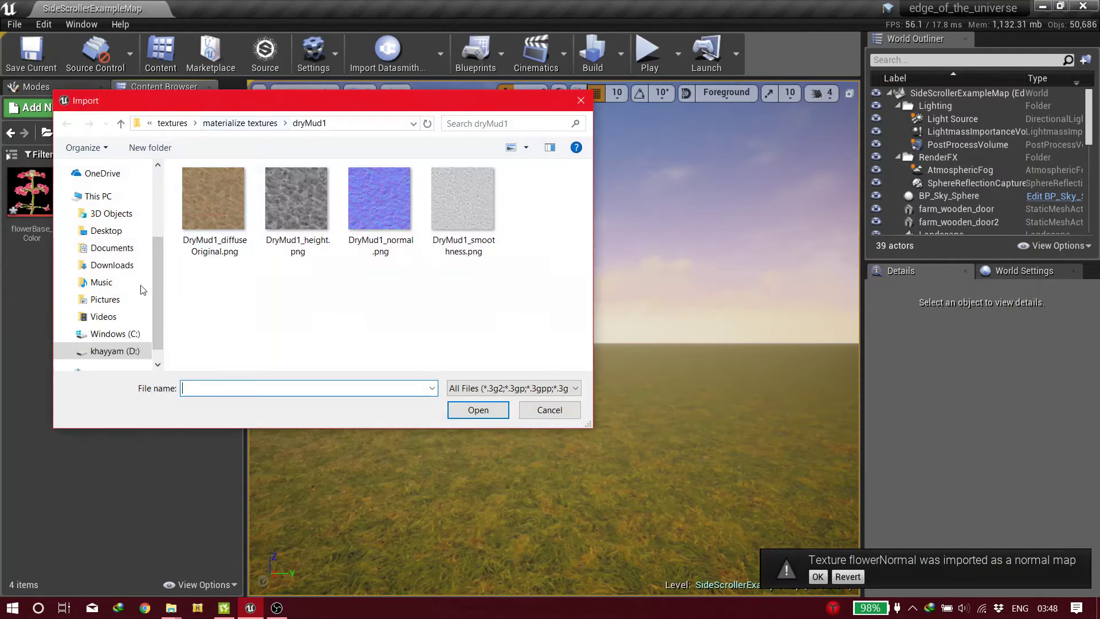
{"action": "left_click", "coordinate": [109, 351]}
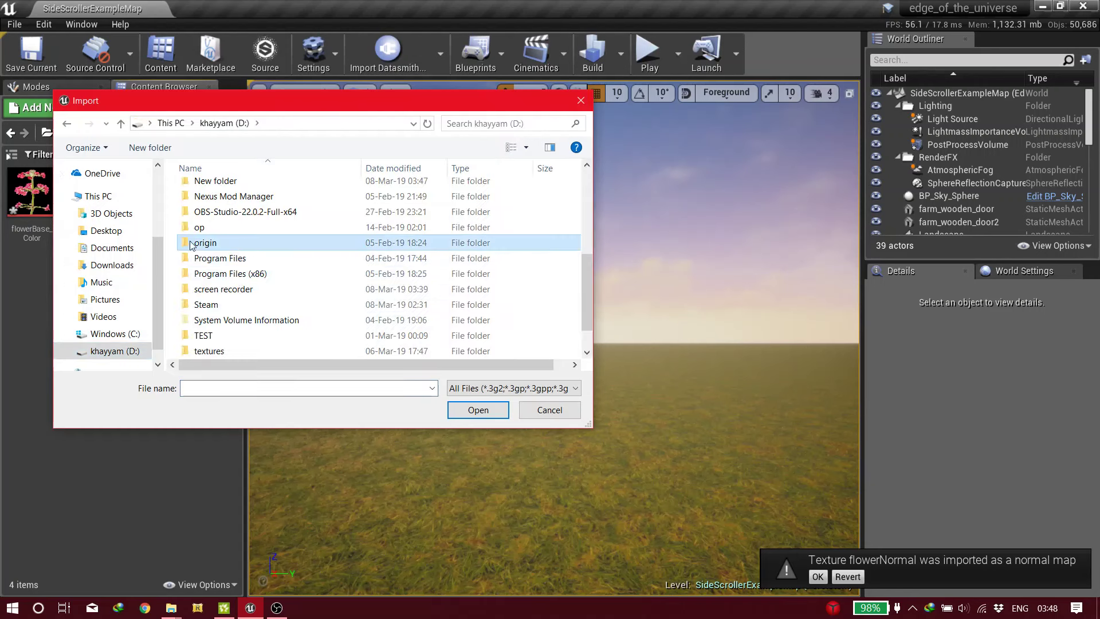
{"action": "scroll", "coordinate": [195, 240], "scroll_direction": "up", "scroll_amount": 5}
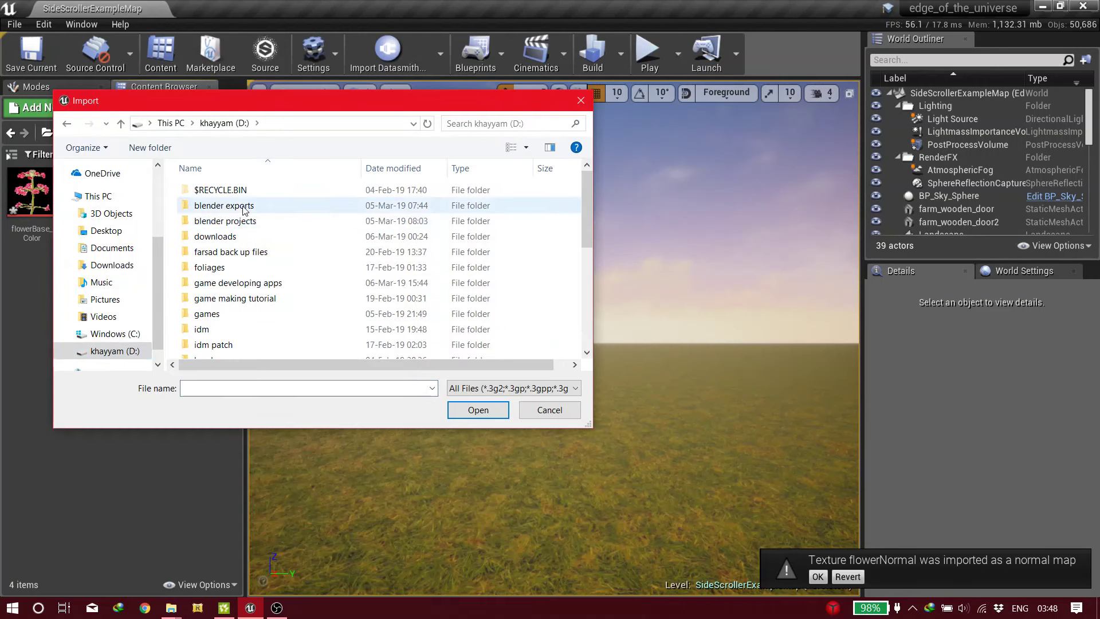
{"action": "scroll", "coordinate": [223, 286], "scroll_direction": "down", "scroll_amount": 3}
{"action": "scroll", "coordinate": [225, 311], "scroll_direction": "down", "scroll_amount": 2}
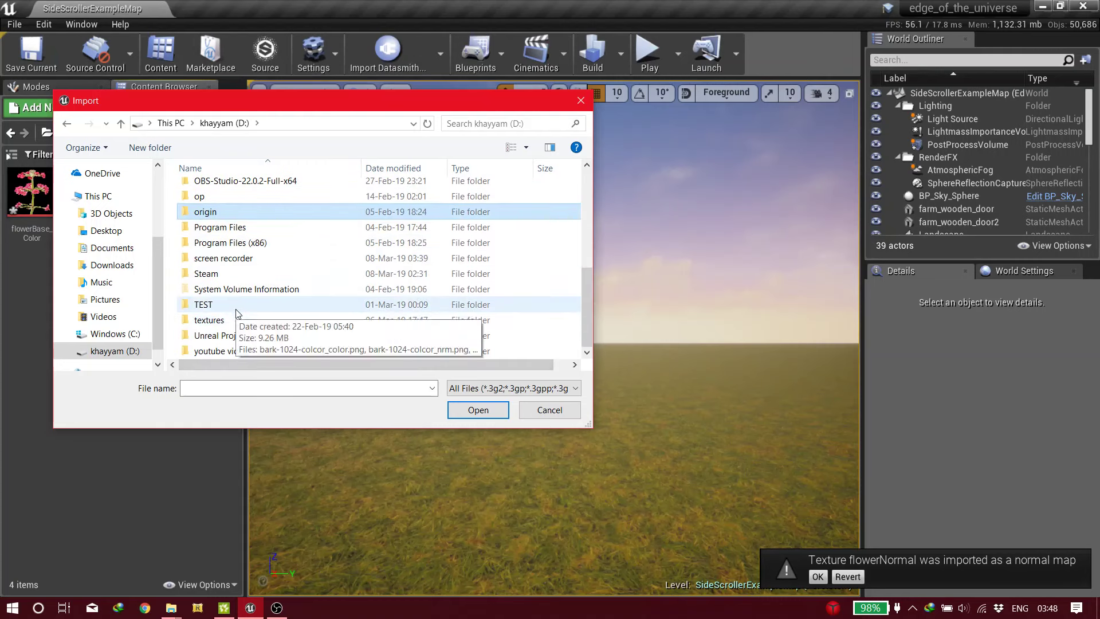
{"action": "double_click", "coordinate": [235, 304]}
{"action": "key", "text": "BackSpace"}
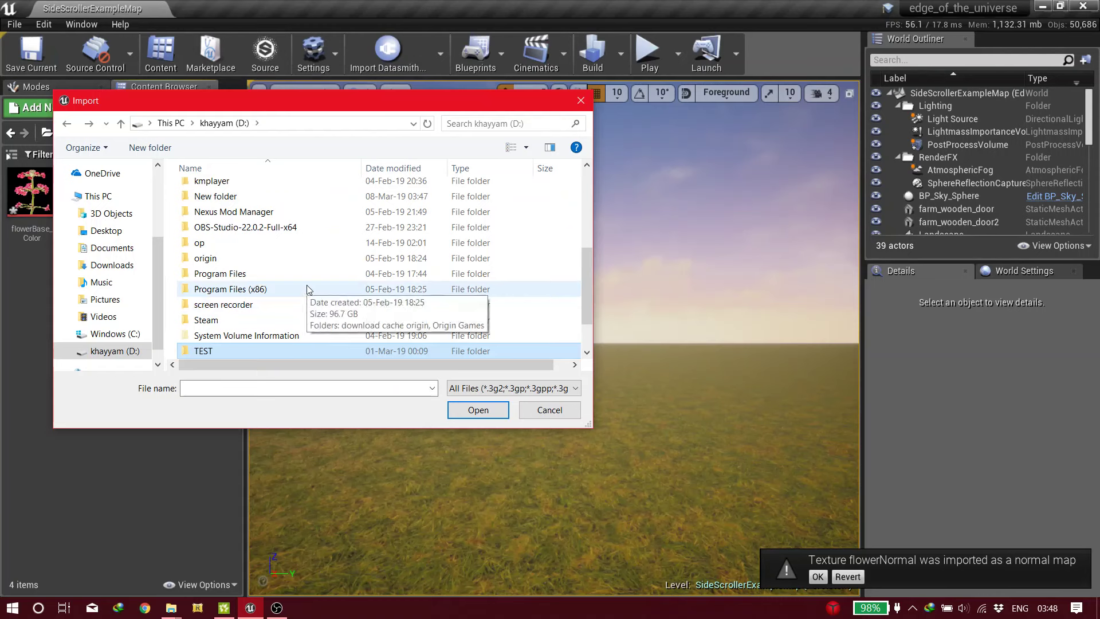
{"action": "key", "text": "n"}
{"action": "double_click", "coordinate": [244, 197]}
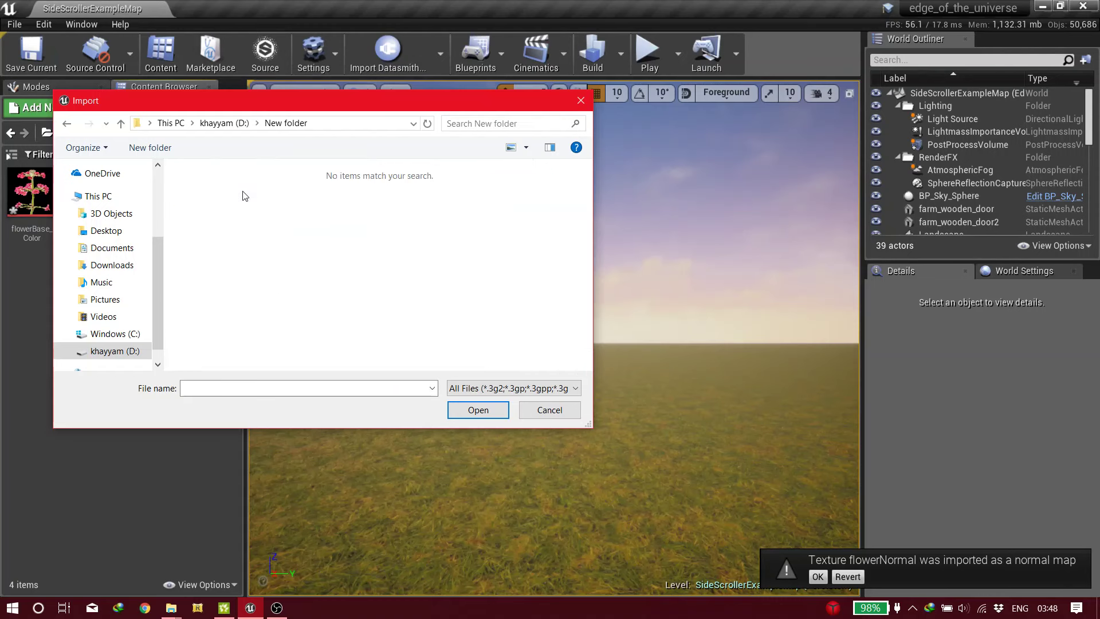
{"action": "key", "text": "BackSpace"}
{"action": "scroll", "coordinate": [261, 269], "scroll_direction": "down", "scroll_amount": 1}
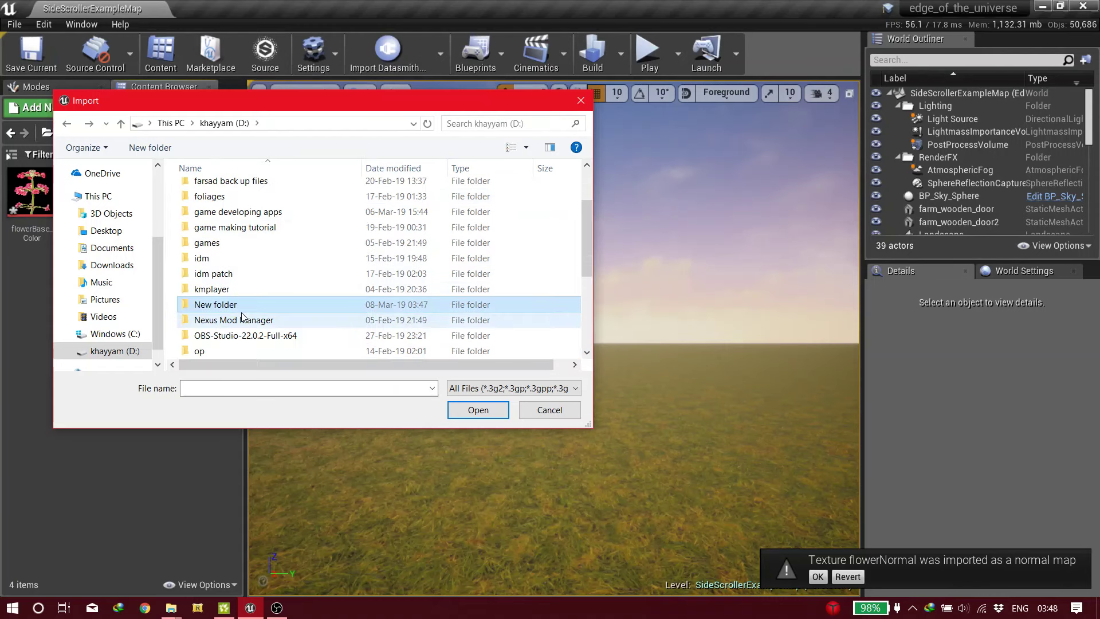
{"action": "double_click", "coordinate": [252, 306]}
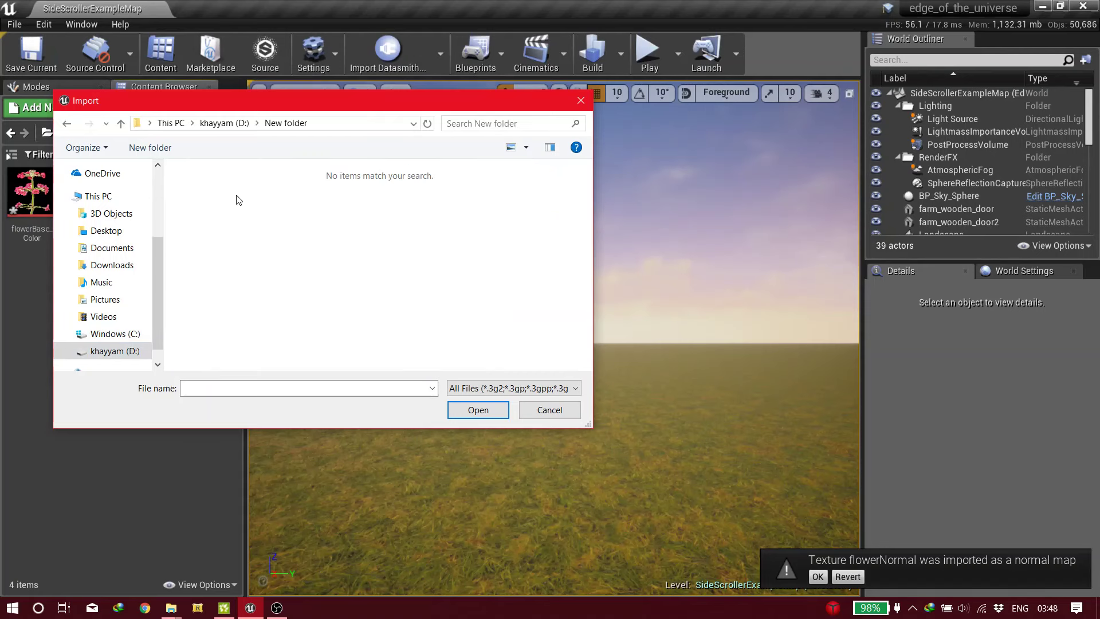
{"action": "key", "text": "BackSpace"}
{"action": "scroll", "coordinate": [243, 269], "scroll_direction": "down", "scroll_amount": 1}
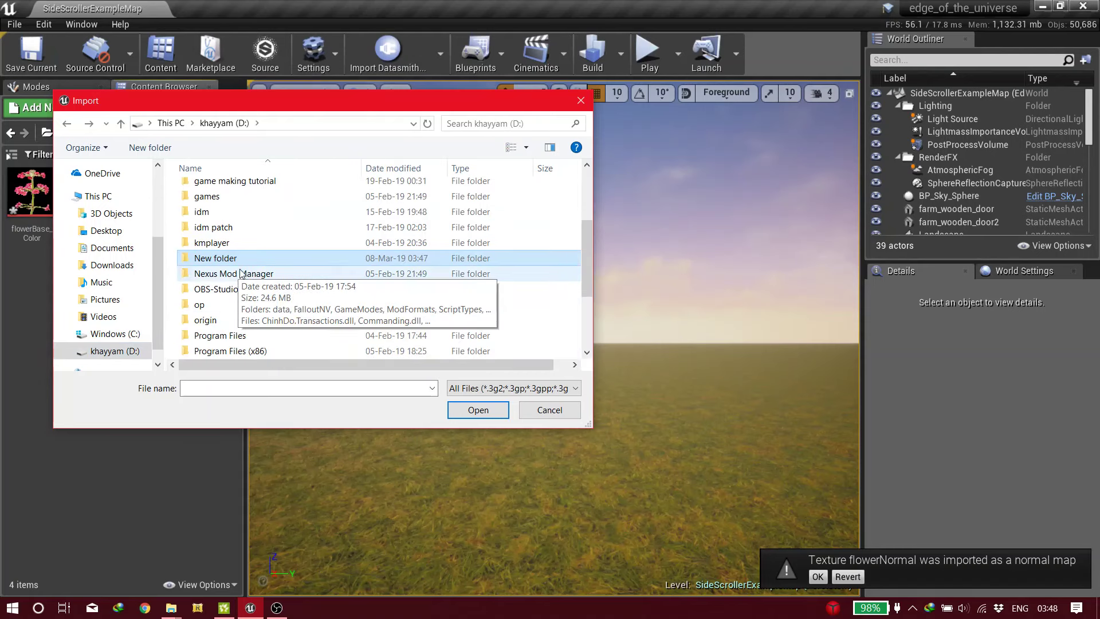
{"action": "scroll", "coordinate": [252, 318], "scroll_direction": "down", "scroll_amount": 3}
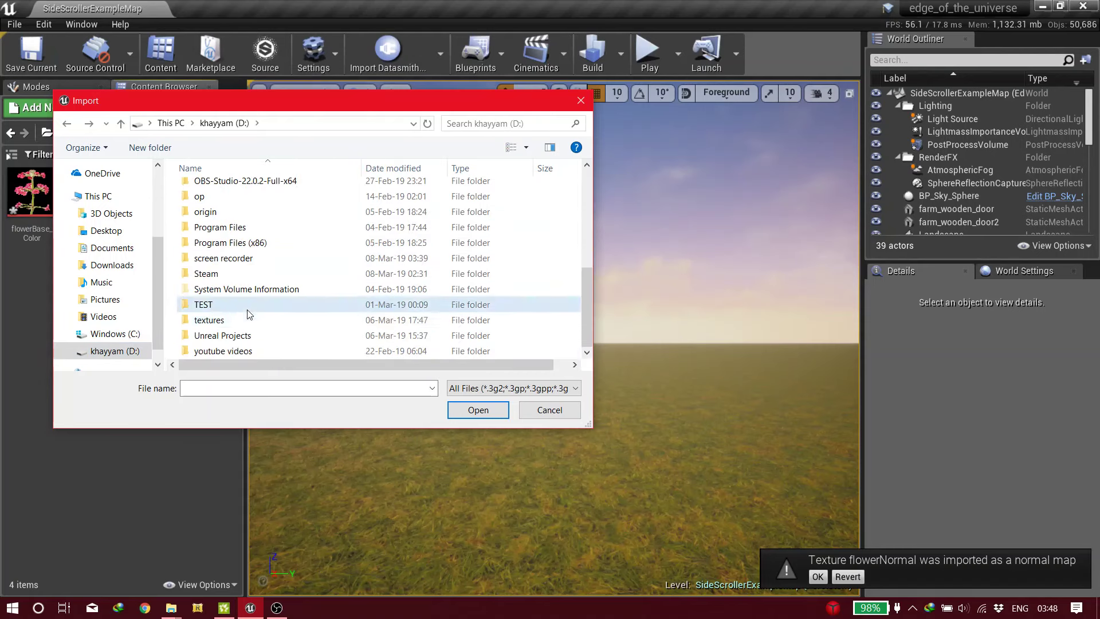
{"action": "double_click", "coordinate": [250, 307]}
{"action": "scroll", "coordinate": [328, 298], "scroll_direction": "down", "scroll_amount": 1}
{"action": "key", "text": "BackSpace"}
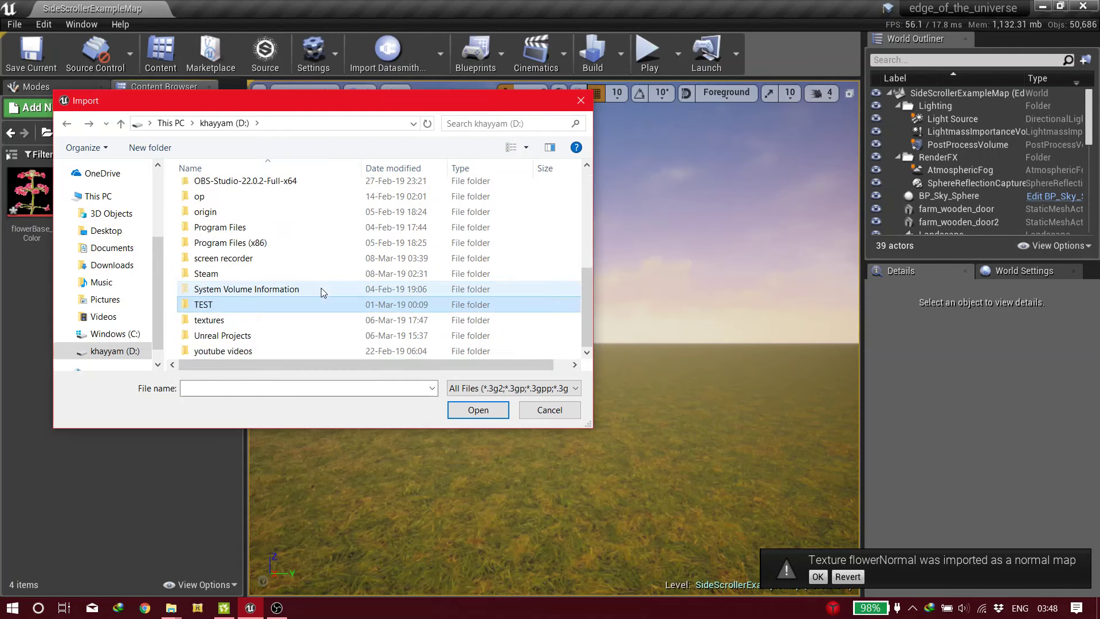
{"action": "double_click", "coordinate": [249, 319]}
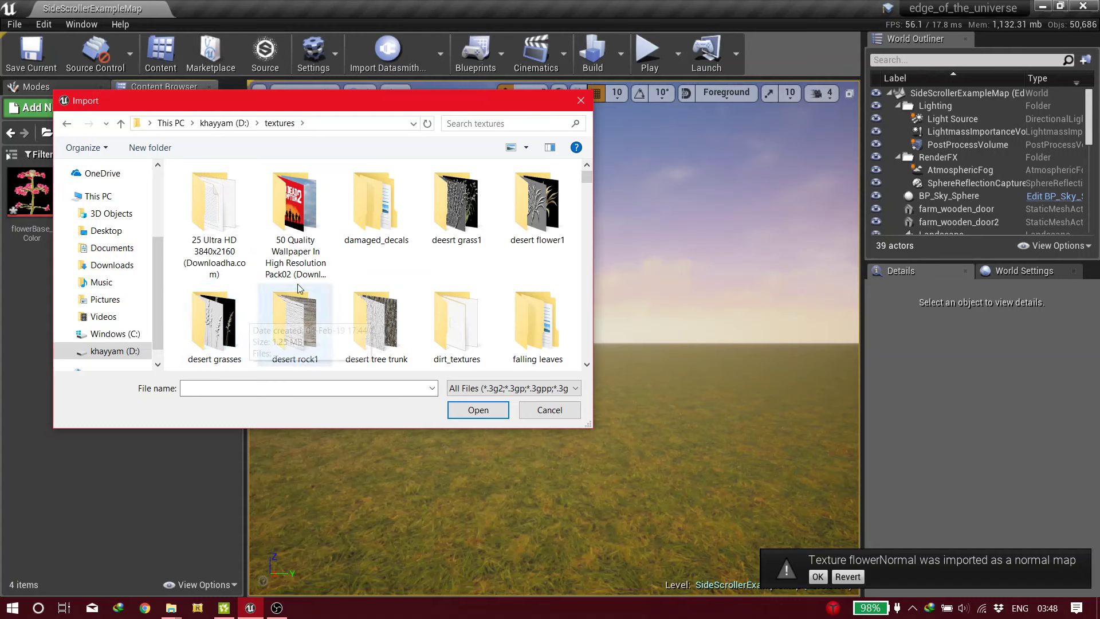
{"action": "key", "text": "BackSpace"}
{"action": "scroll", "coordinate": [344, 269], "scroll_direction": "up", "scroll_amount": 4}
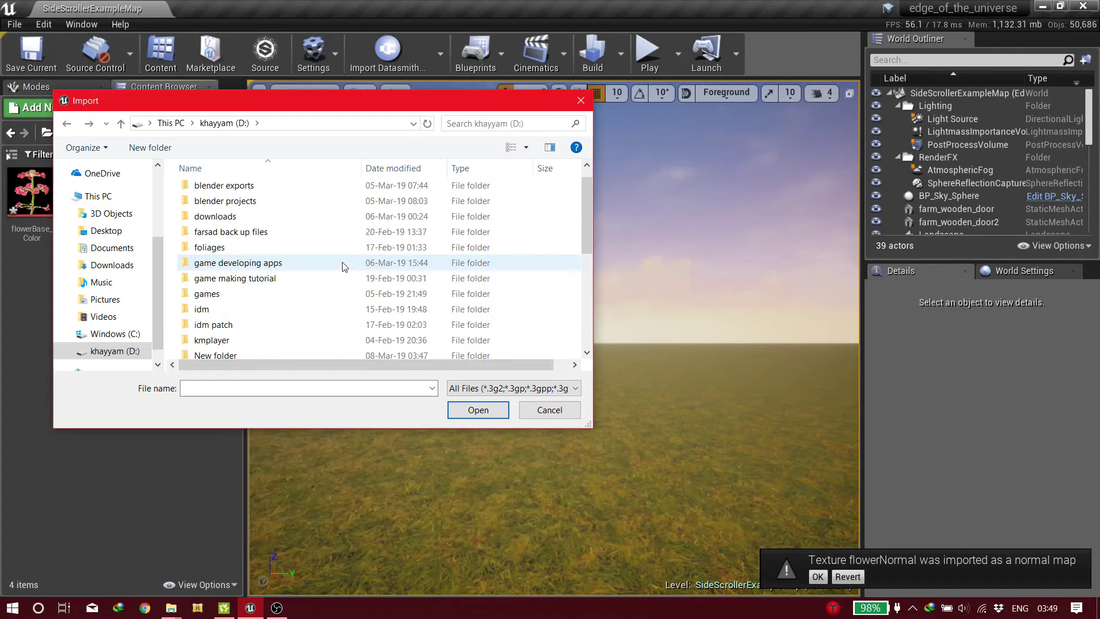
{"action": "scroll", "coordinate": [339, 271], "scroll_direction": "down", "scroll_amount": 3}
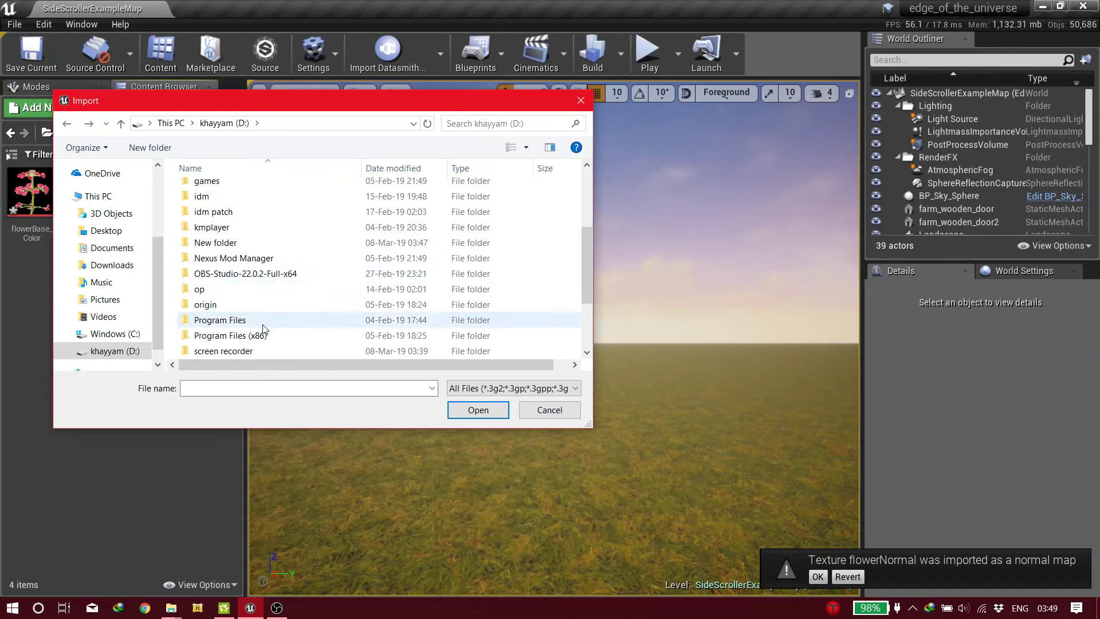
{"action": "double_click", "coordinate": [278, 242]}
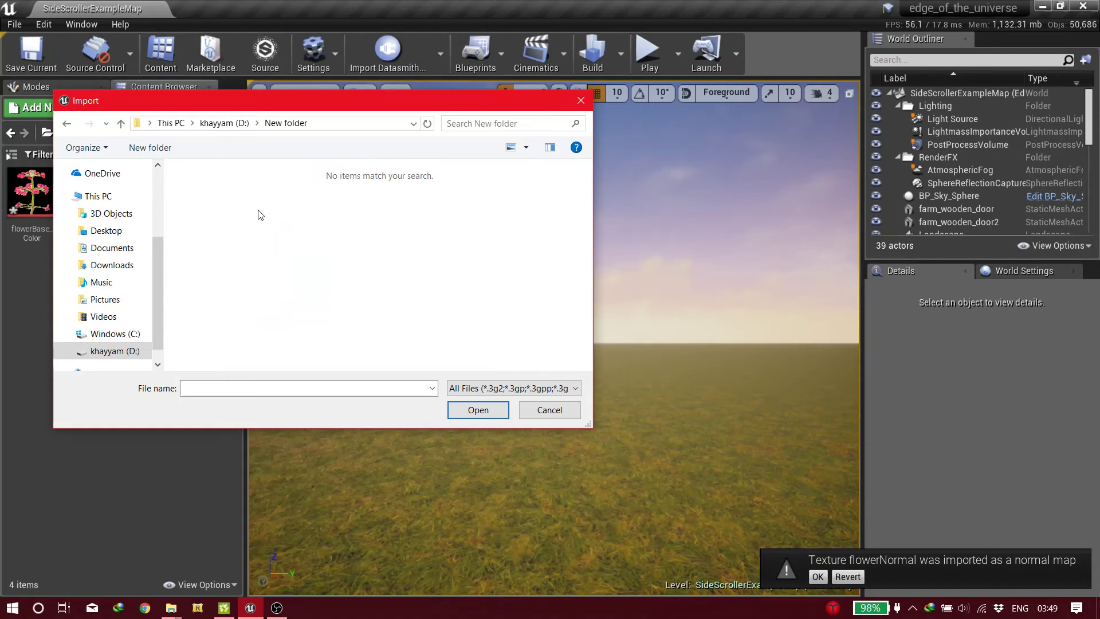
{"action": "key", "text": "BackSpace"}
{"action": "scroll", "coordinate": [256, 217], "scroll_direction": "up", "scroll_amount": 1}
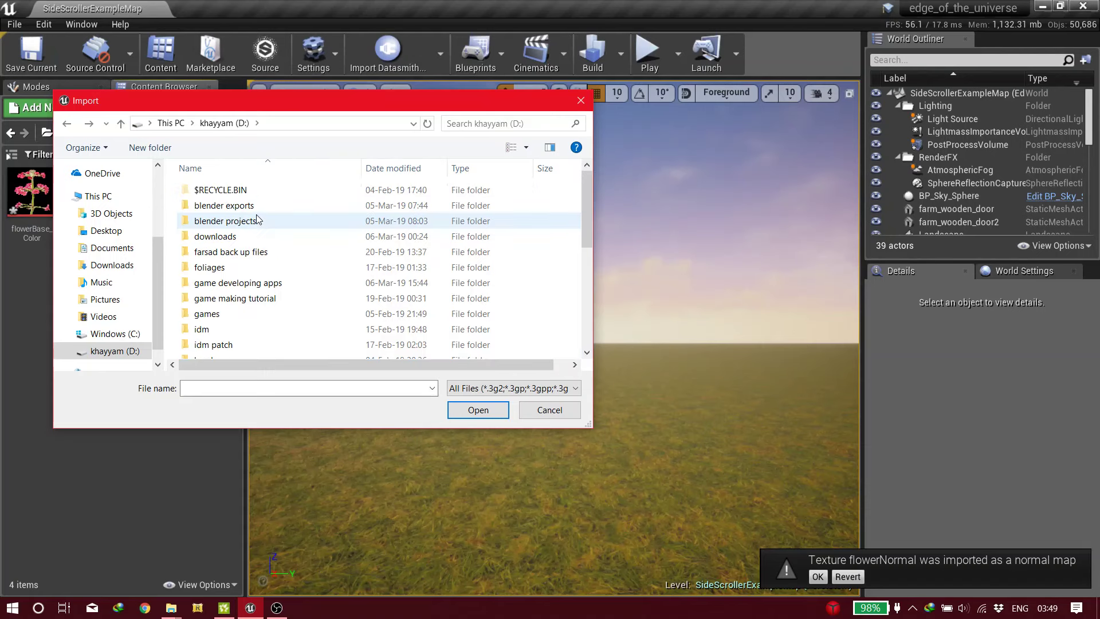
{"action": "scroll", "coordinate": [252, 309], "scroll_direction": "down", "scroll_amount": 2}
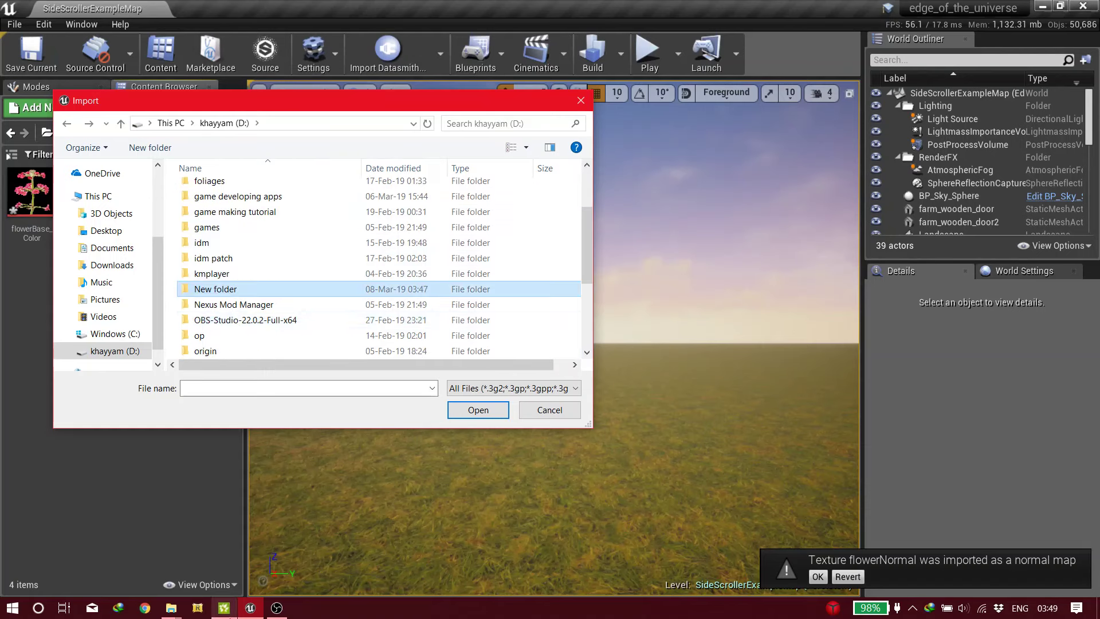
Step: Switch to Tree It and export the plant as an Autodesk Filmbox (FBX) file named test2 in New folder on the D: drive
{"action": "left_click", "coordinate": [227, 613]}
{"action": "left_click", "coordinate": [13, 24]}
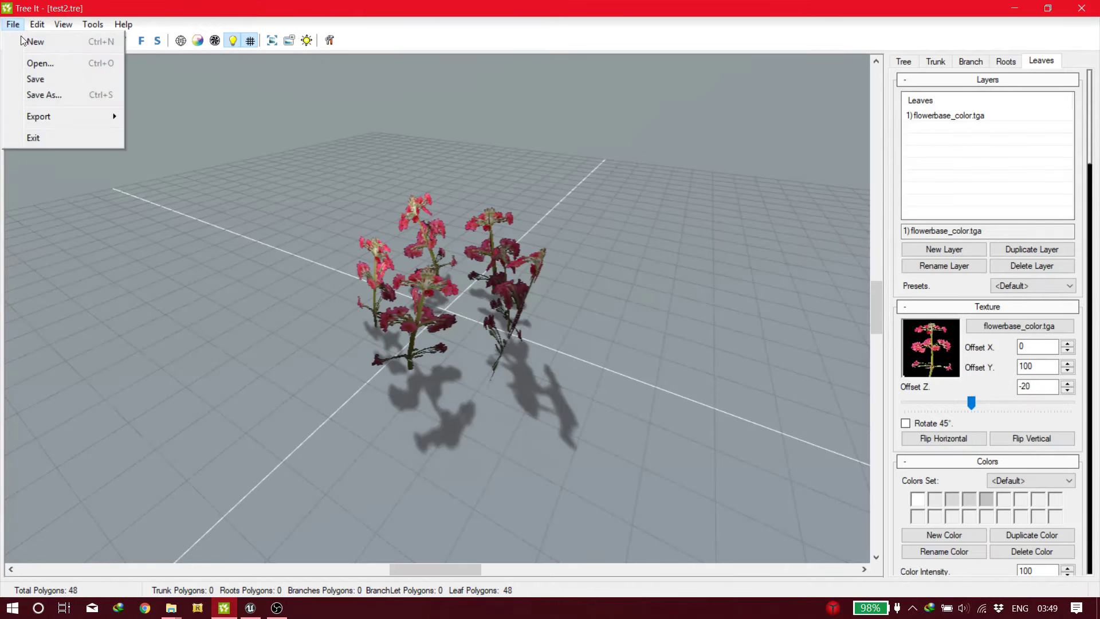
{"action": "mouse_move", "coordinate": [87, 115]}
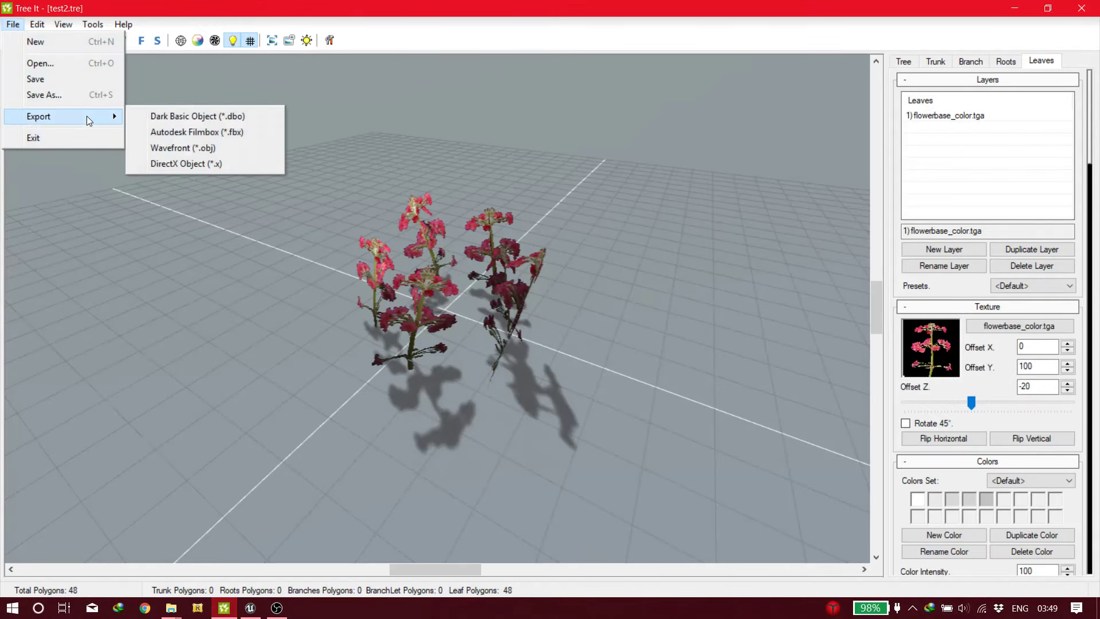
{"action": "left_click", "coordinate": [189, 135]}
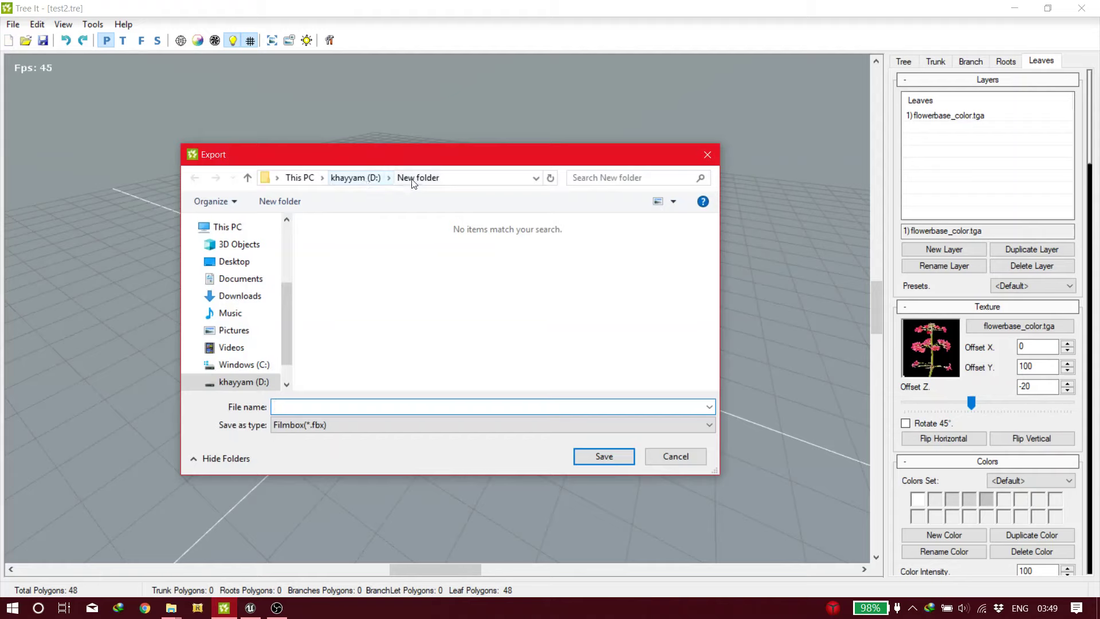
{"action": "type", "text": "t"}
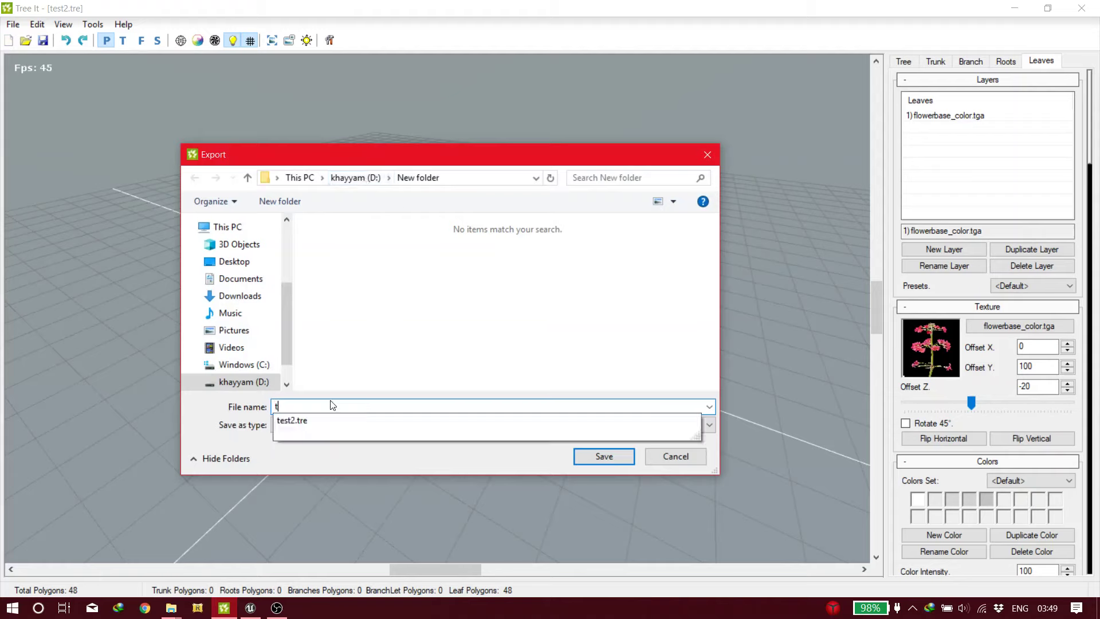
{"action": "type", "text": "ese"}
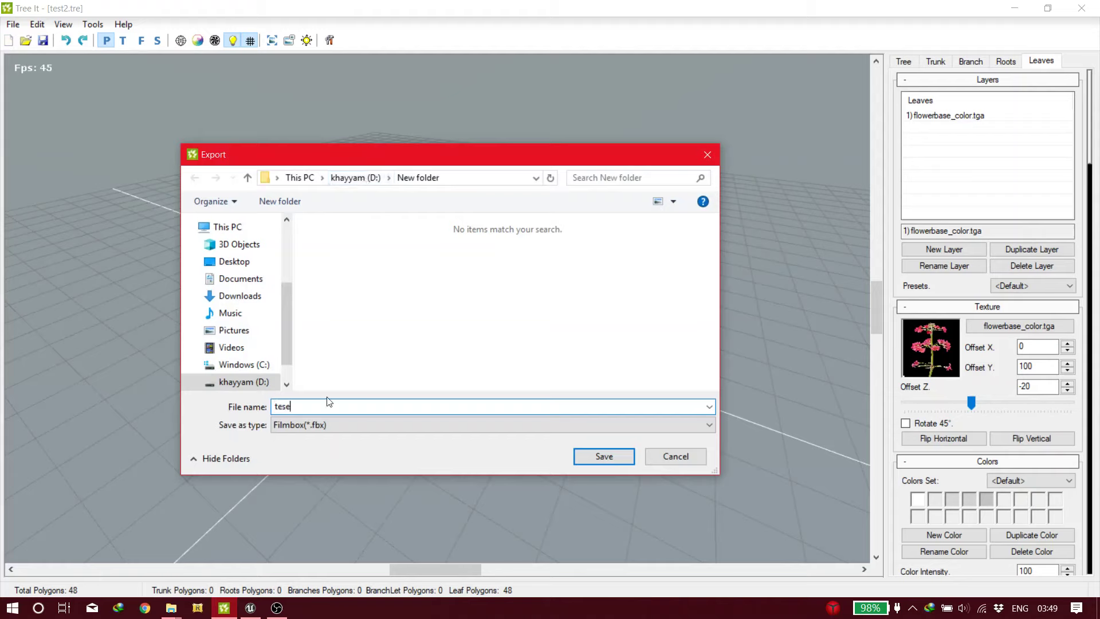
{"action": "key", "text": "BackSpace"}
{"action": "type", "text": "t2"}
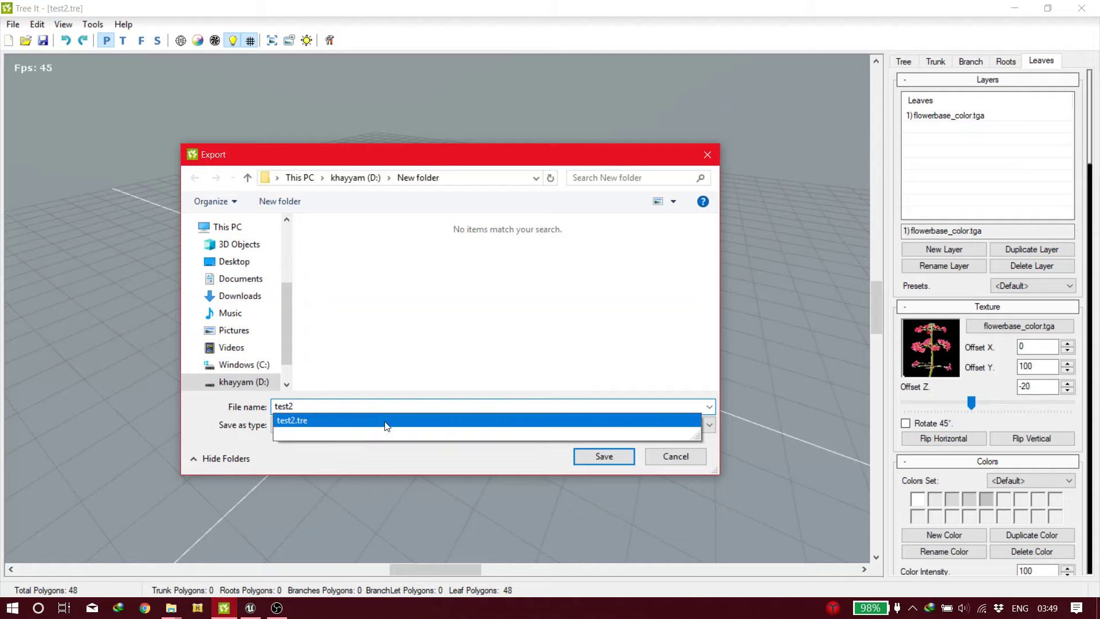
{"action": "left_click", "coordinate": [391, 366]}
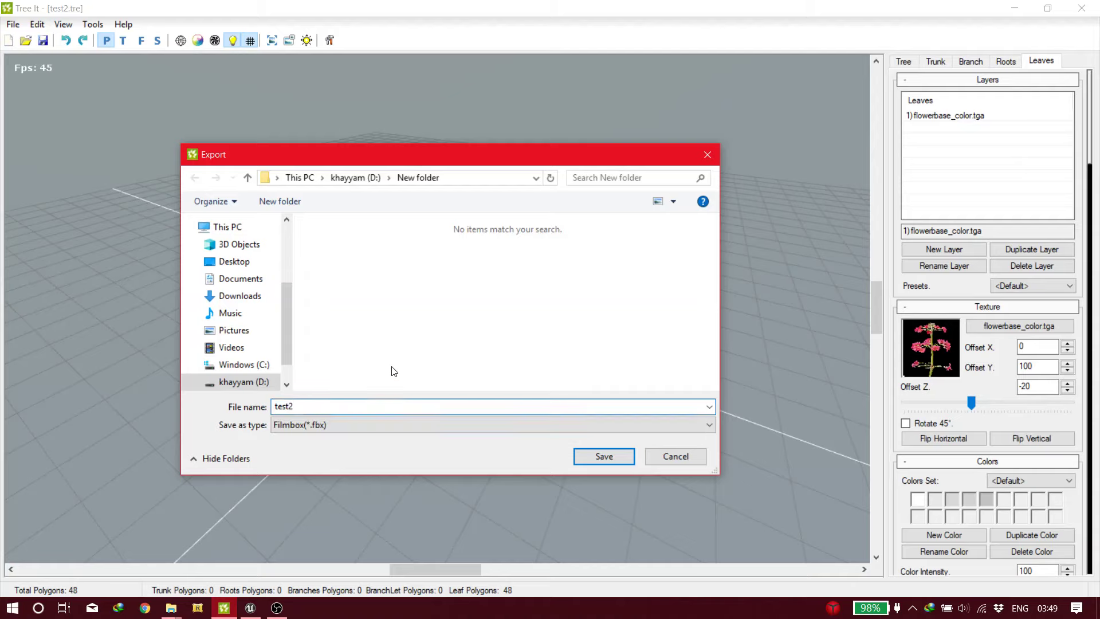
{"action": "left_click", "coordinate": [597, 455]}
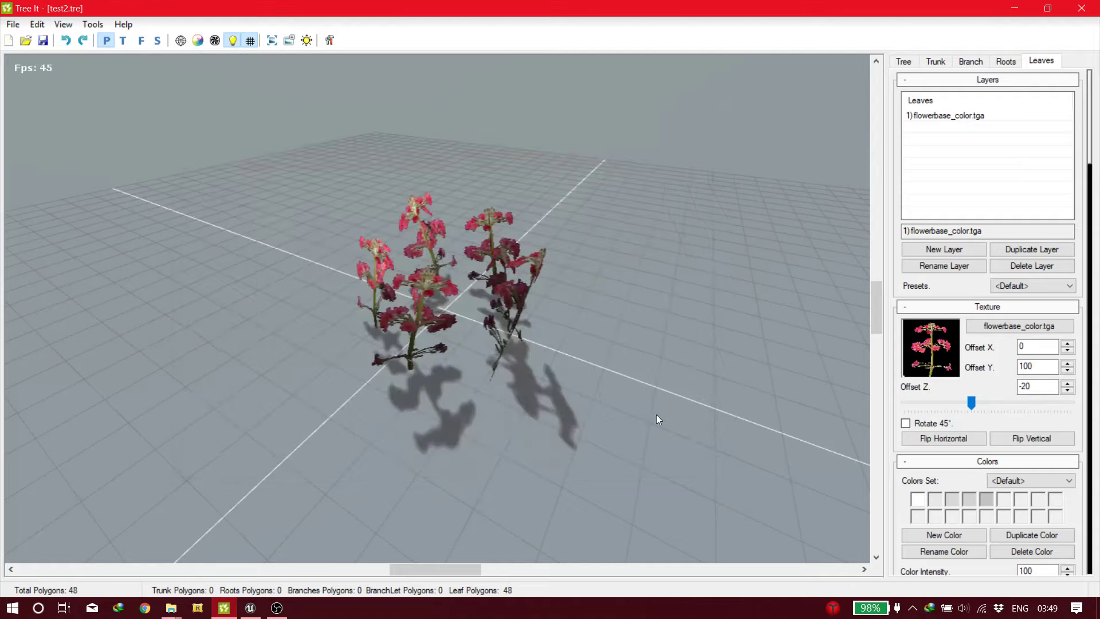
Step: Switch to Unreal Engine and import test2.fbx from New folder on the D: drive into the test folder as a static mesh
{"action": "left_click", "coordinate": [1005, 7]}
{"action": "left_click", "coordinate": [538, 408]}
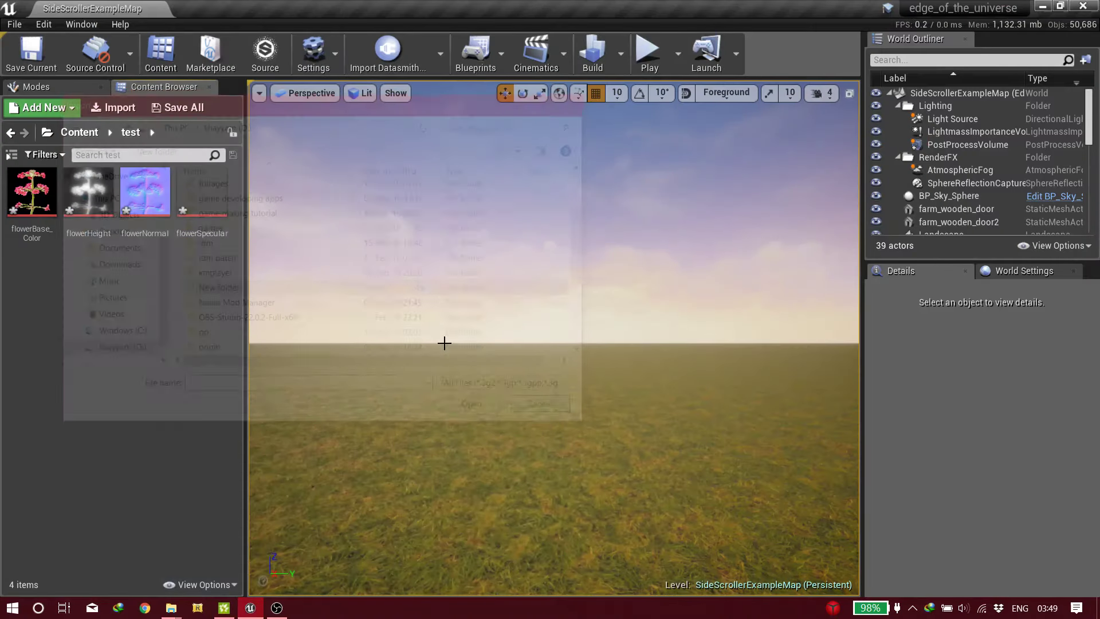
{"action": "left_click", "coordinate": [111, 110]}
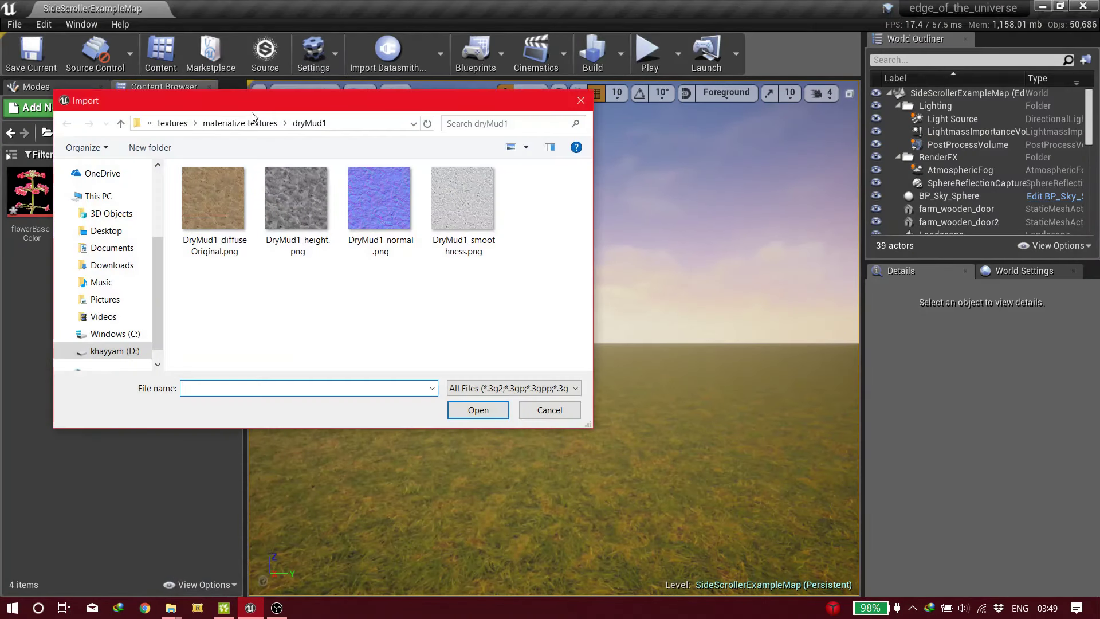
{"action": "left_click", "coordinate": [126, 351]}
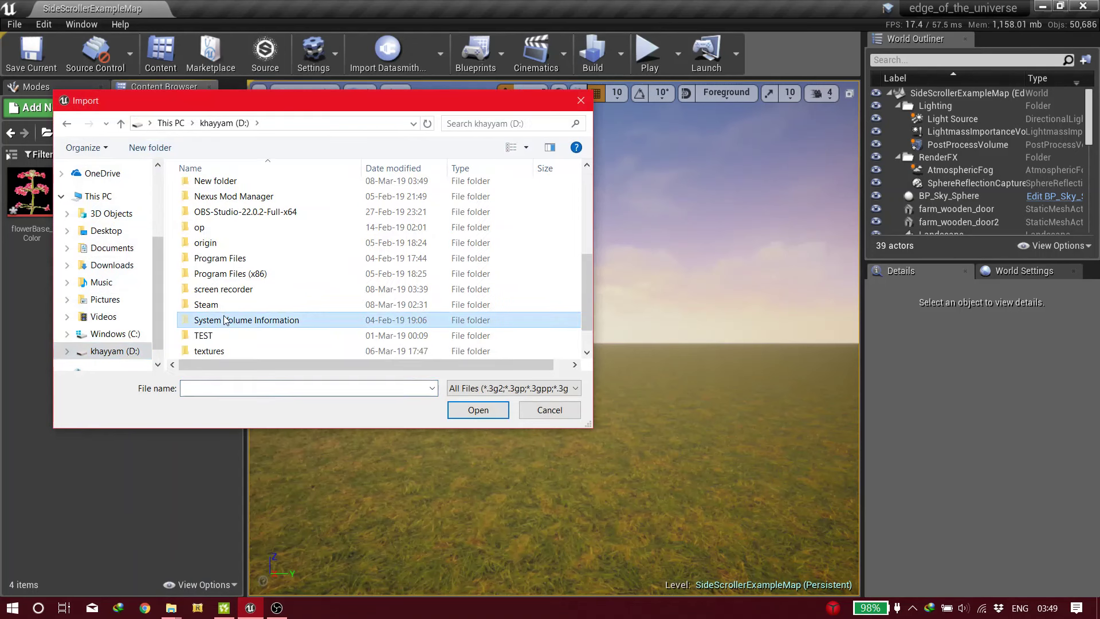
{"action": "double_click", "coordinate": [221, 335]}
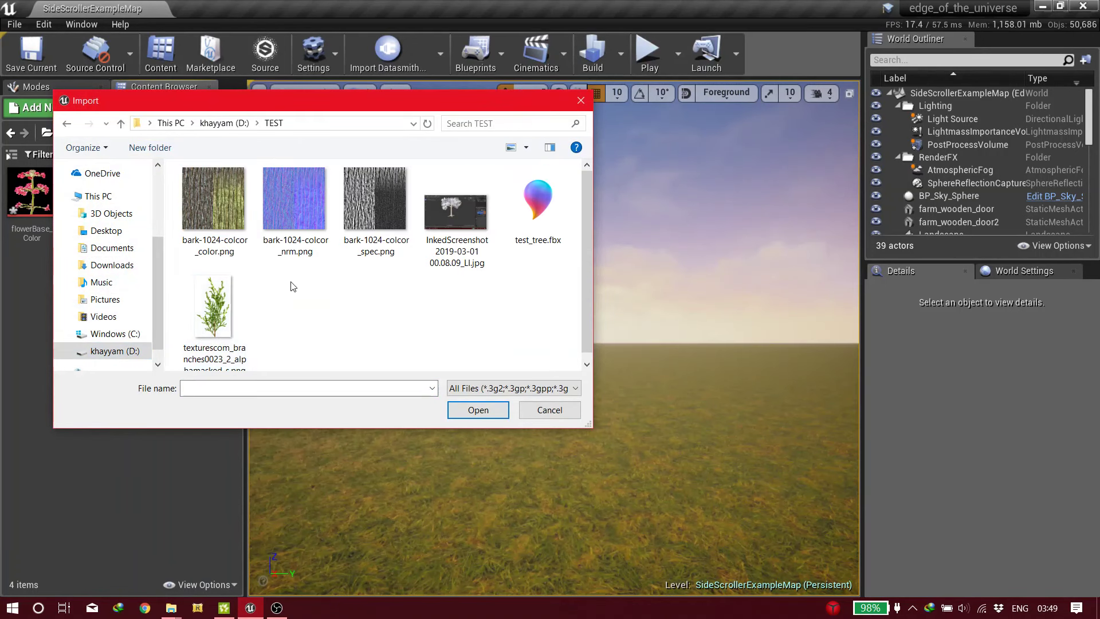
{"action": "key", "text": "alt+Left"}
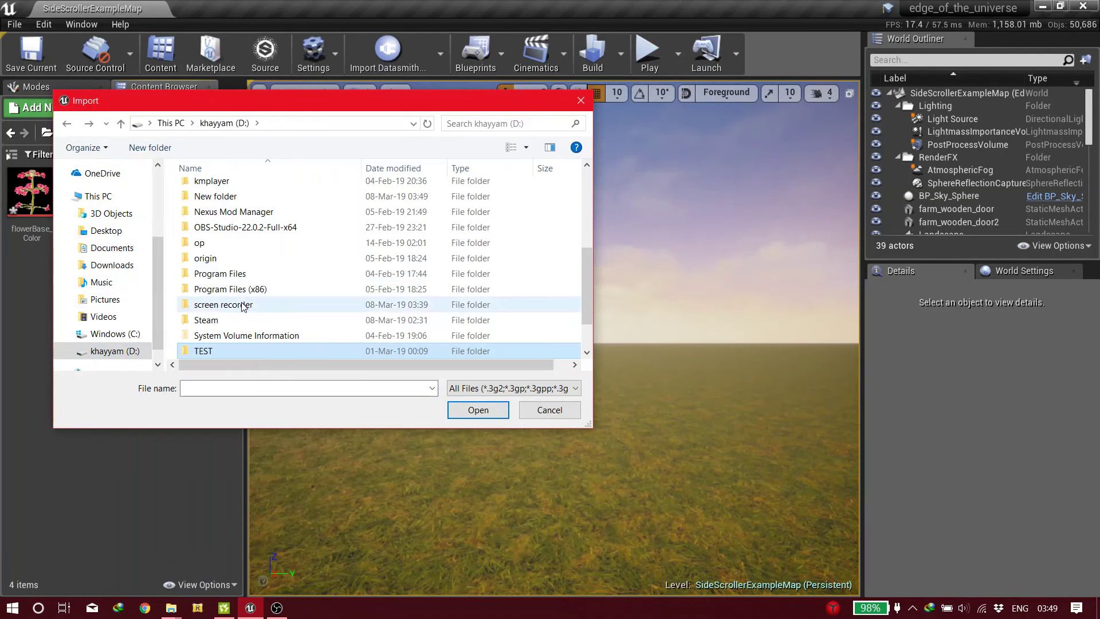
{"action": "left_click", "coordinate": [228, 201]}
{"action": "double_click", "coordinate": [227, 198]}
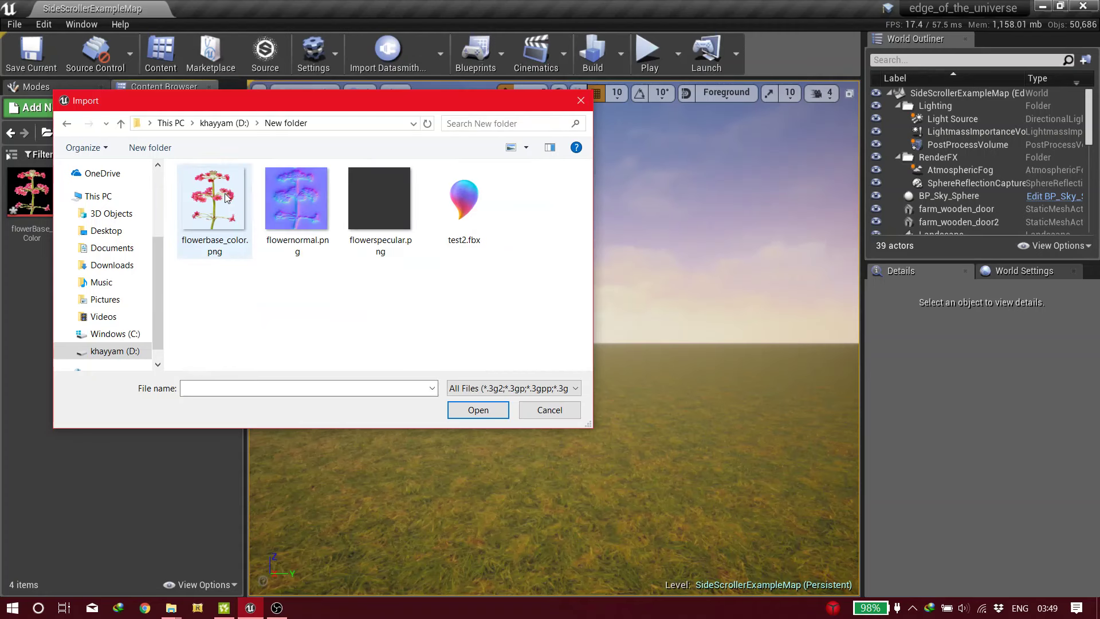
{"action": "left_click", "coordinate": [470, 206]}
{"action": "double_click", "coordinate": [472, 206]}
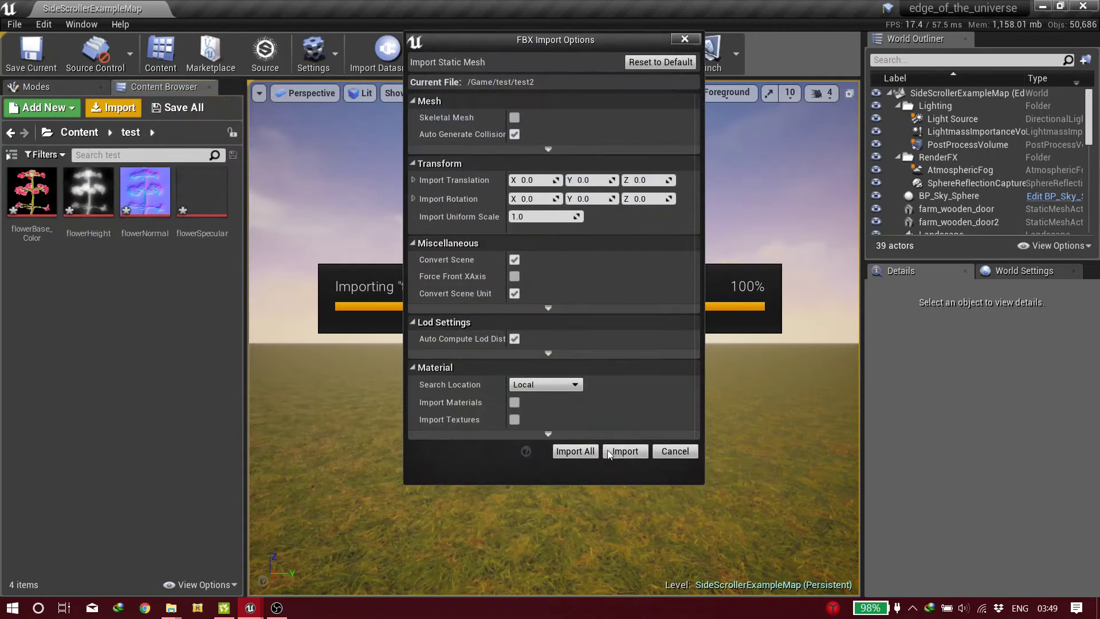
{"action": "left_click", "coordinate": [624, 450]}
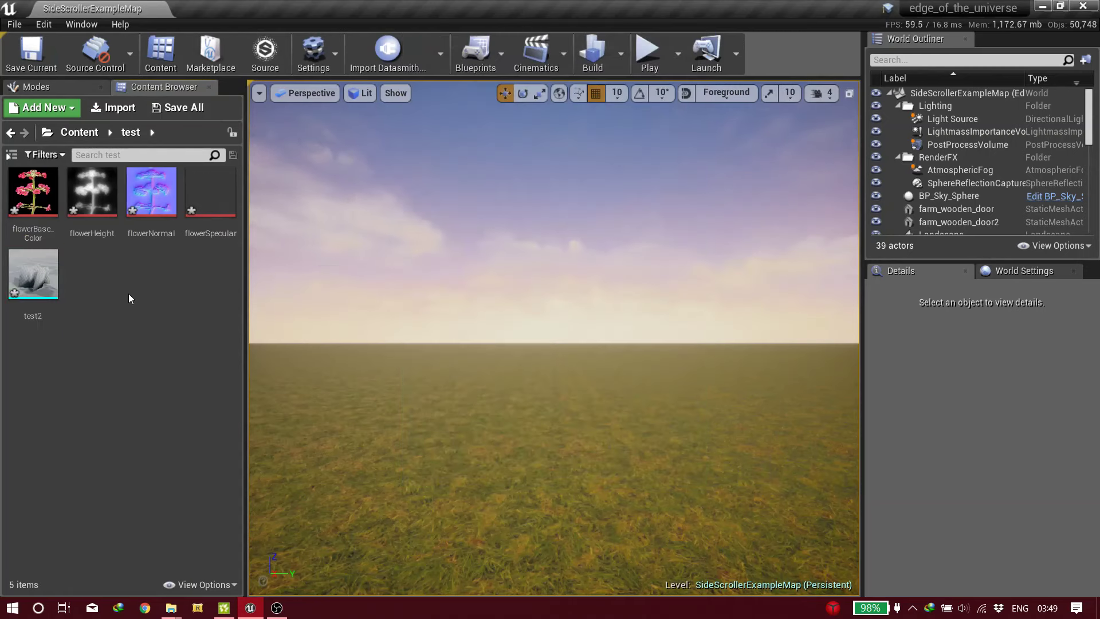
Step: Create a material from the flowerBase_Color texture with the name flowerBase_Color_Mat and open it for editing
{"action": "left_click", "coordinate": [48, 213]}
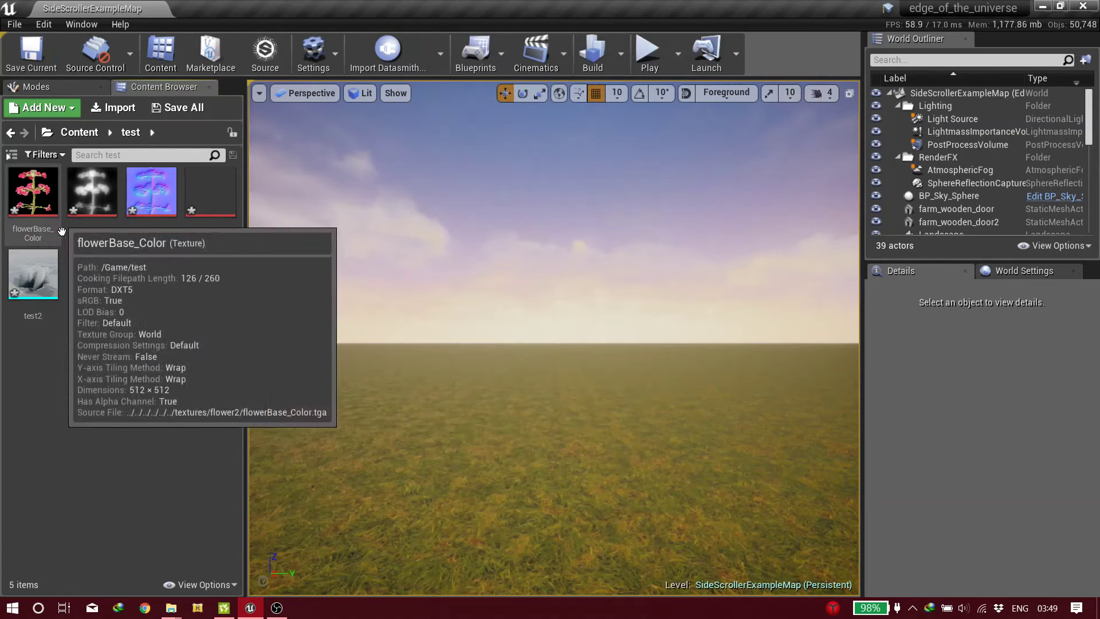
{"action": "right_click", "coordinate": [43, 192]}
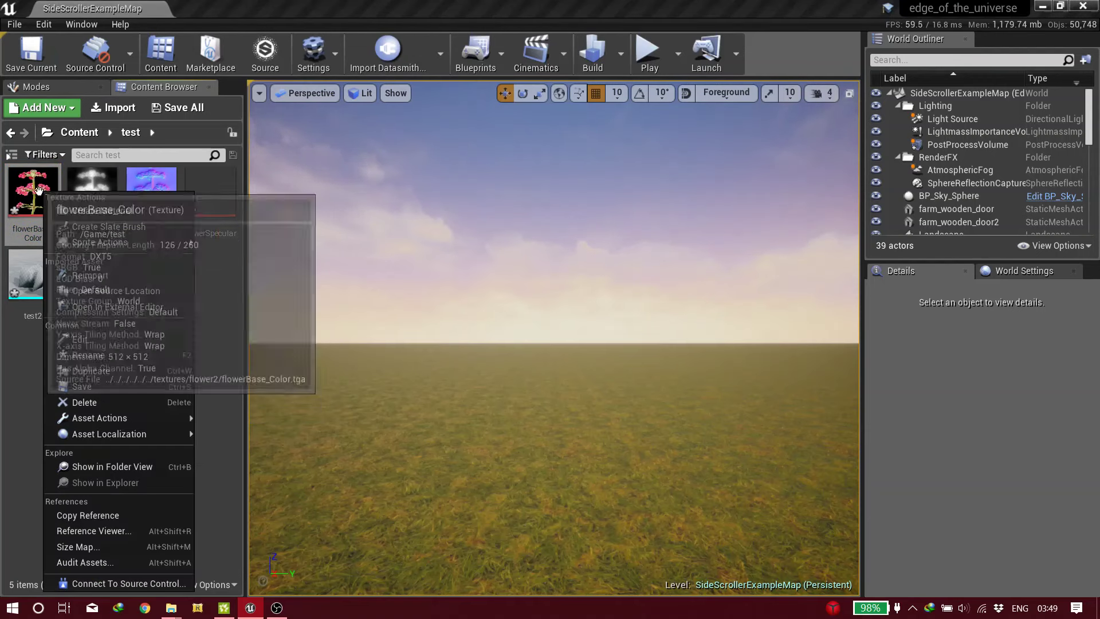
{"action": "left_click", "coordinate": [32, 368]}
{"action": "left_click", "coordinate": [37, 219]}
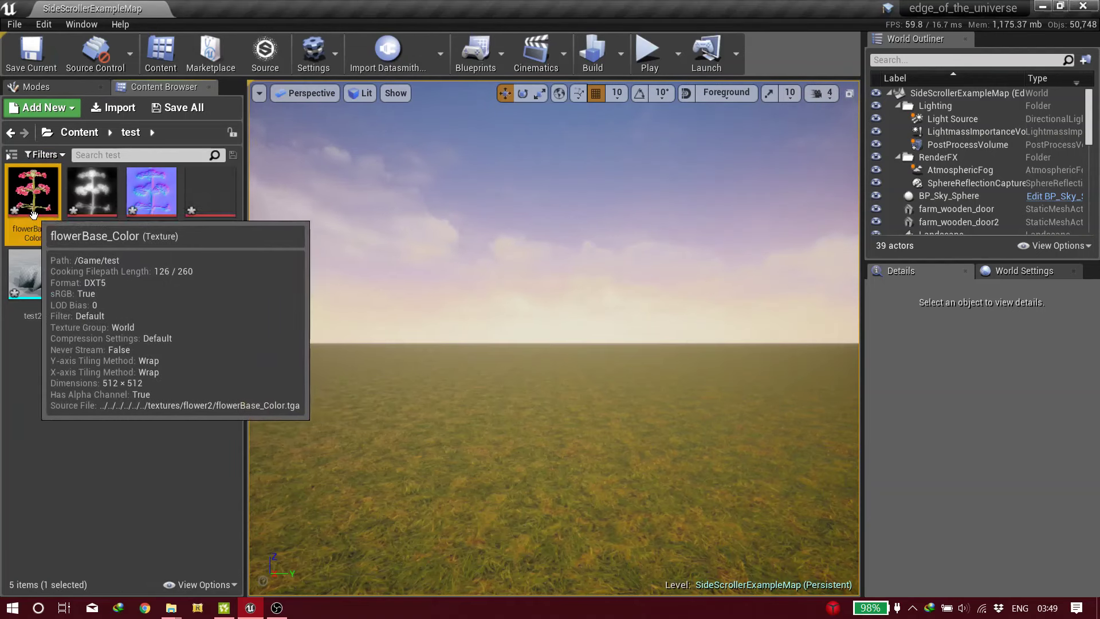
{"action": "right_click", "coordinate": [44, 207]}
{"action": "left_click", "coordinate": [47, 181]}
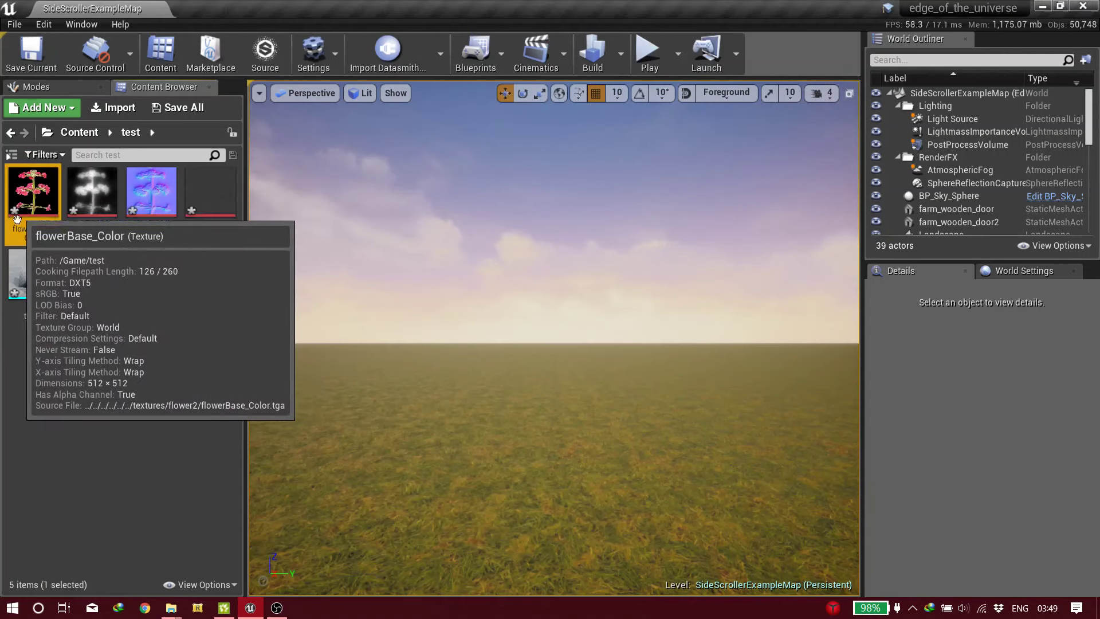
{"action": "right_click", "coordinate": [52, 206]}
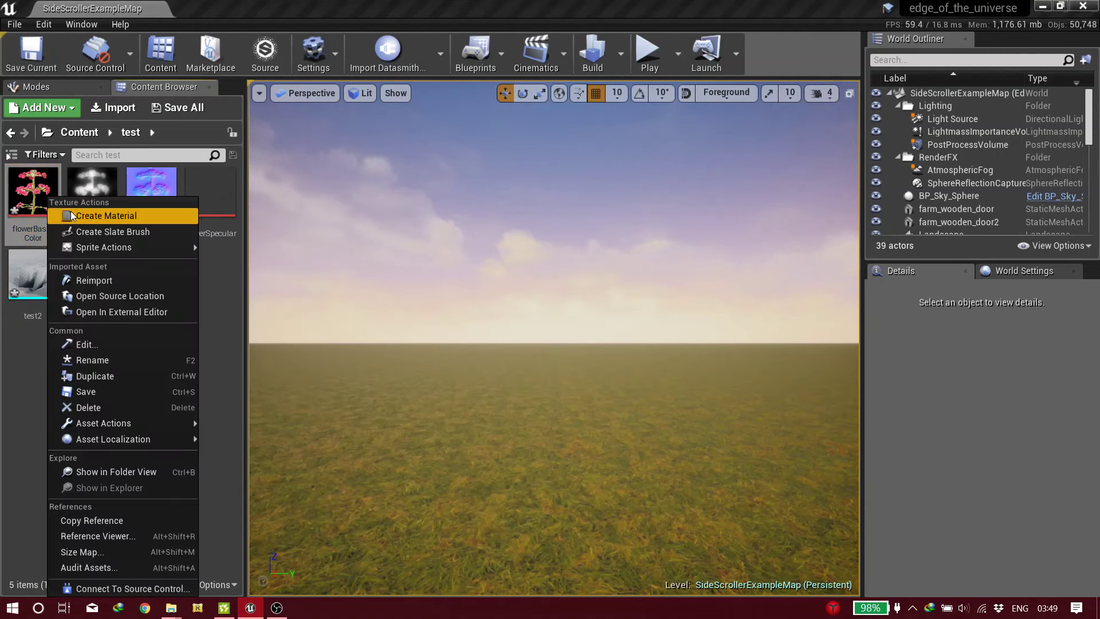
{"action": "left_click", "coordinate": [75, 216]}
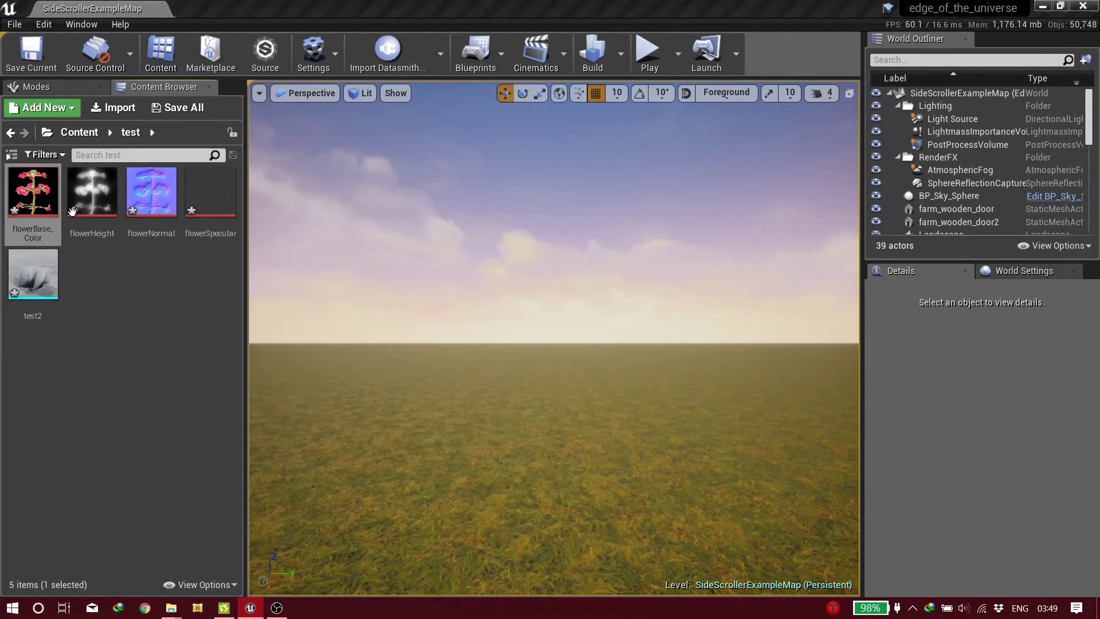
{"action": "key", "text": "Return"}
{"action": "double_click", "coordinate": [86, 208]}
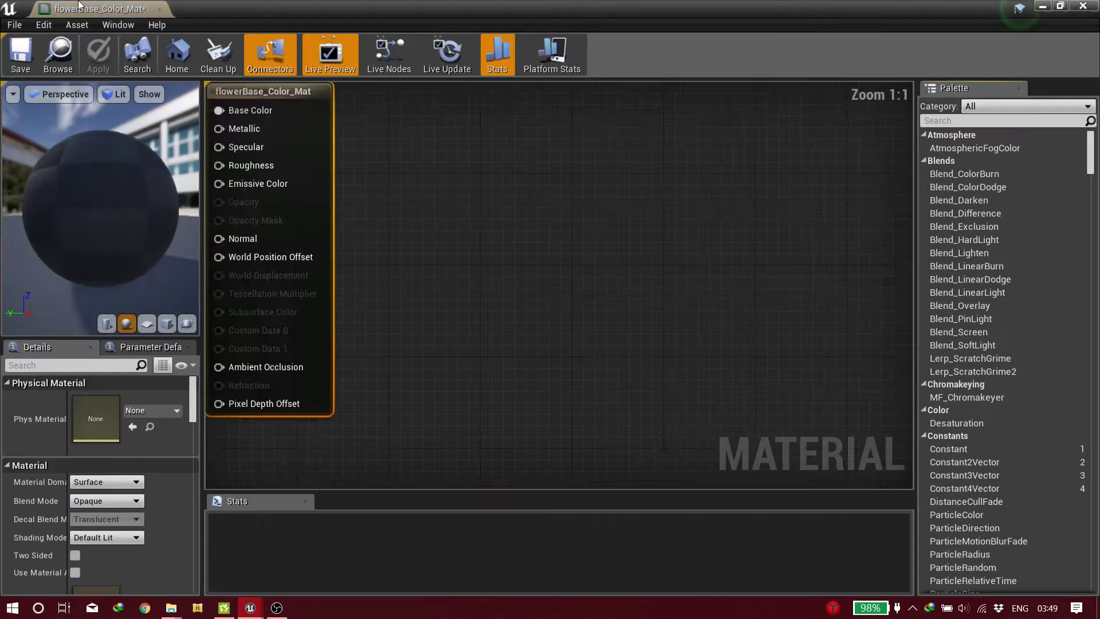
Step: Add the flowerNormal and flowerSpecular textures to the material graph as texture samples, leaving out flowerHeight, and maximize the material editor
{"action": "left_click", "coordinate": [141, 181]}
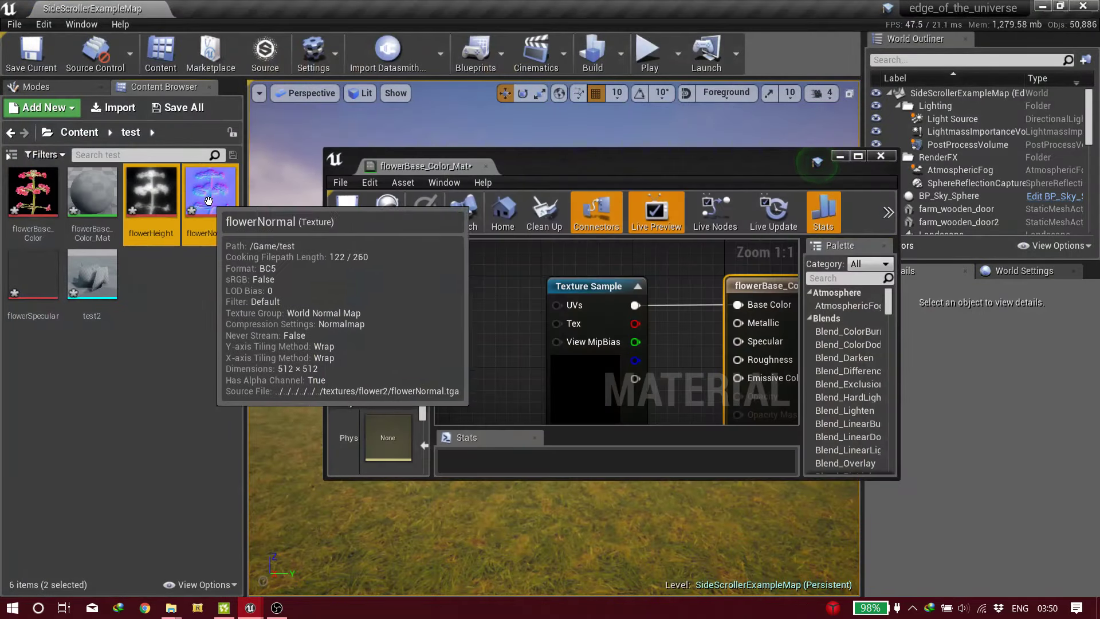
{"action": "left_click", "coordinate": [210, 191], "text": "ctrl"}
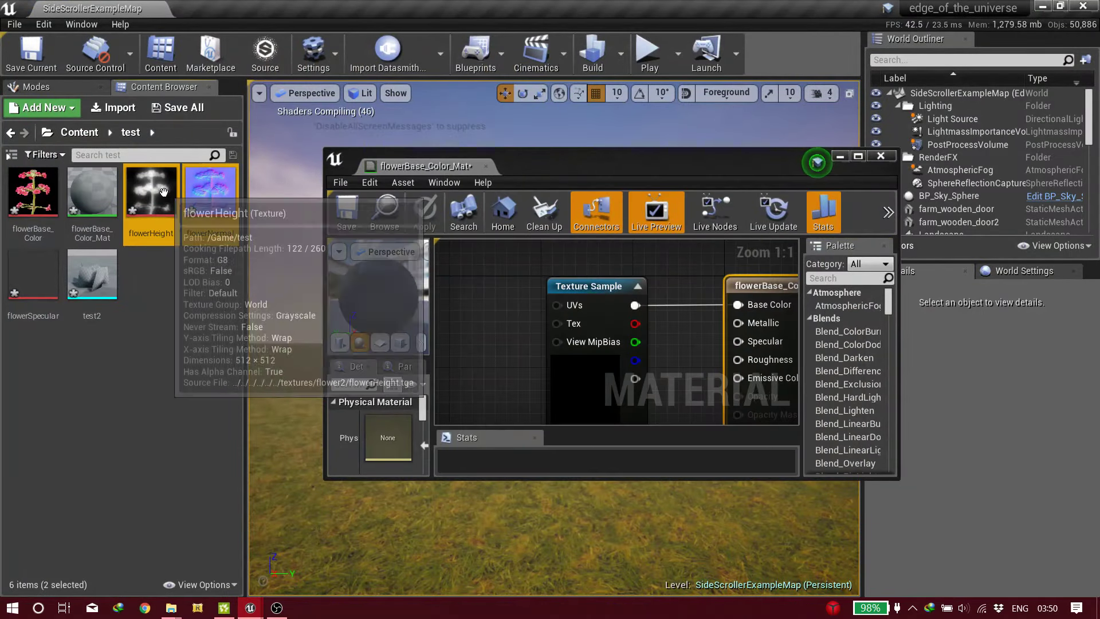
{"action": "left_click", "coordinate": [33, 274], "text": "ctrl"}
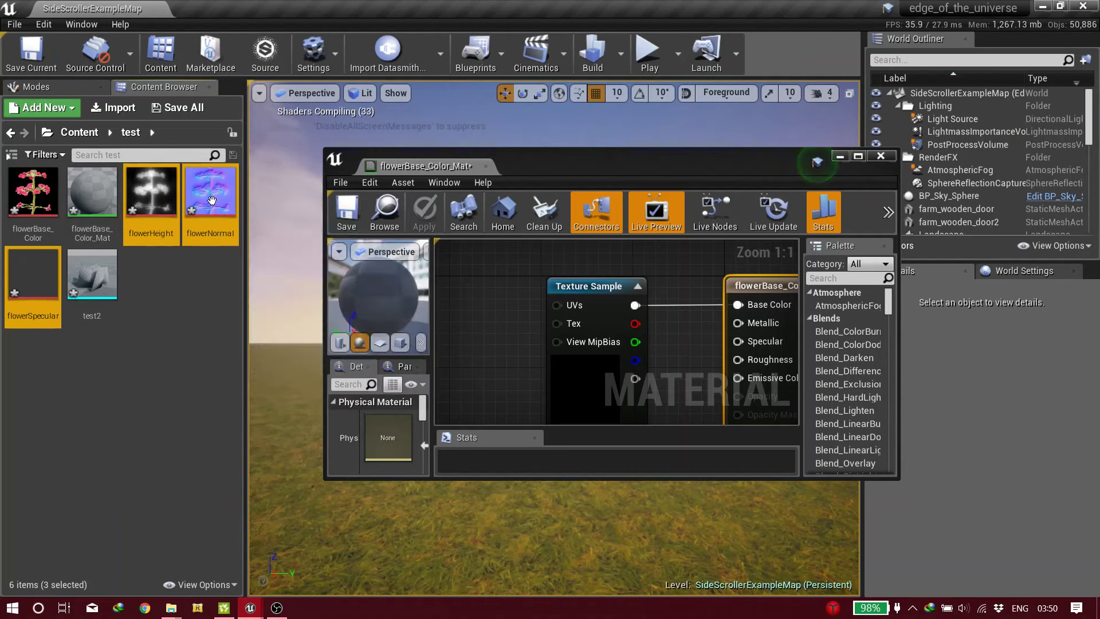
{"action": "left_click", "coordinate": [150, 198], "text": "ctrl"}
{"action": "left_click_drag", "start_coordinate": [37, 282], "coordinate": [456, 316]}
{"action": "double_click", "coordinate": [565, 161]}
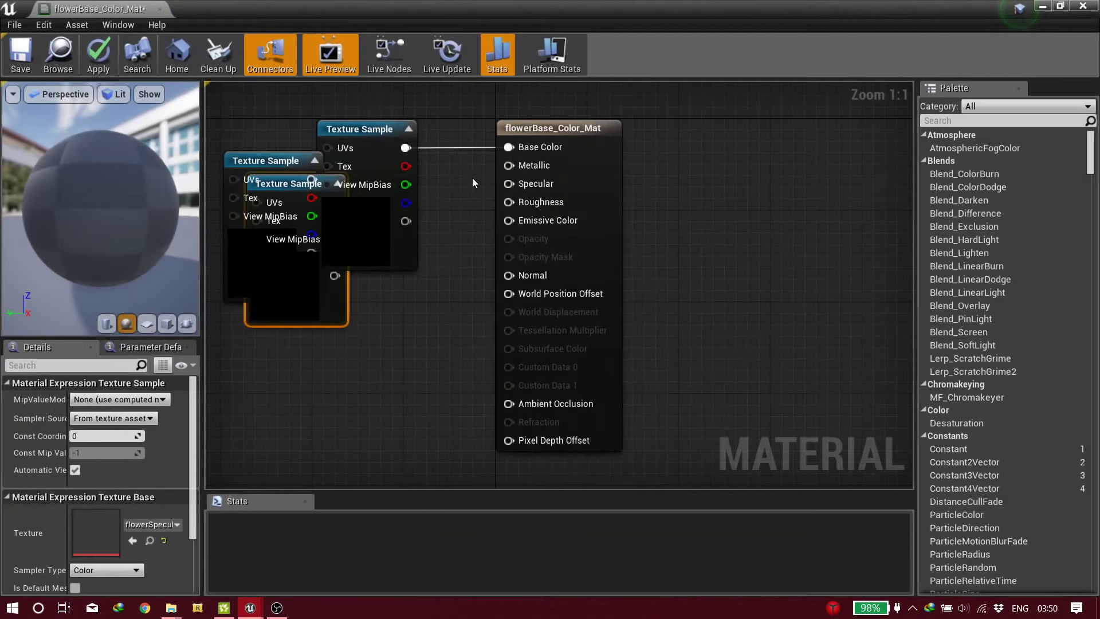
Step: Move the flowerNormal texture sample below the other nodes and connect its RGB output to the material's Normal input
{"action": "left_click_drag", "start_coordinate": [246, 189], "coordinate": [296, 350]}
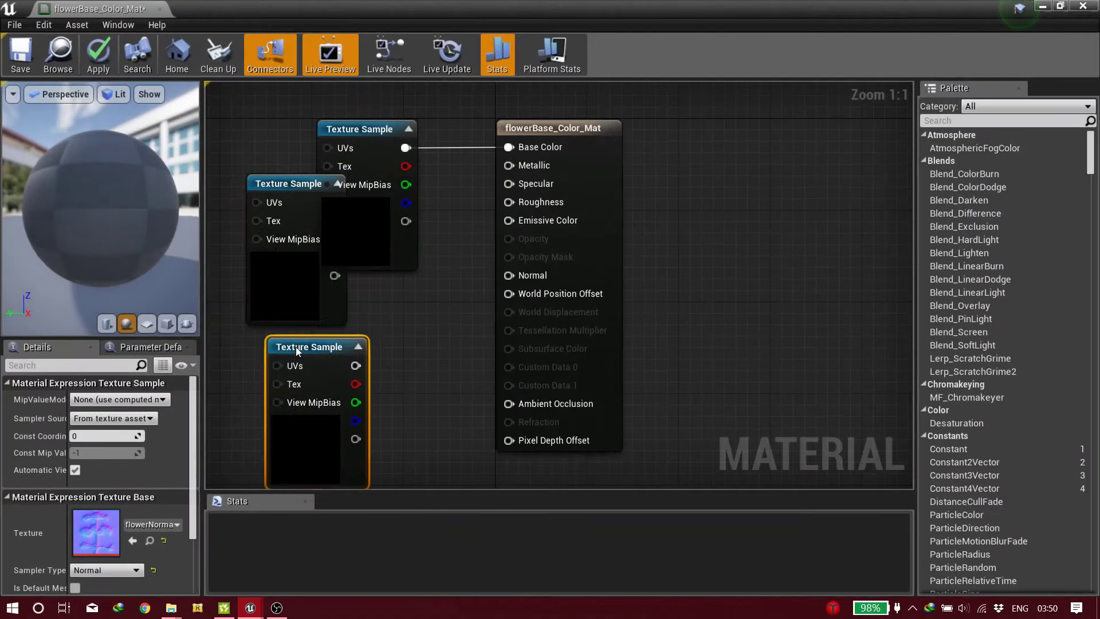
{"action": "right_click_drag", "start_coordinate": [296, 351], "coordinate": [269, 298]}
{"action": "left_click_drag", "start_coordinate": [327, 313], "coordinate": [480, 224]}
{"action": "right_click_drag", "start_coordinate": [480, 223], "coordinate": [575, 244]}
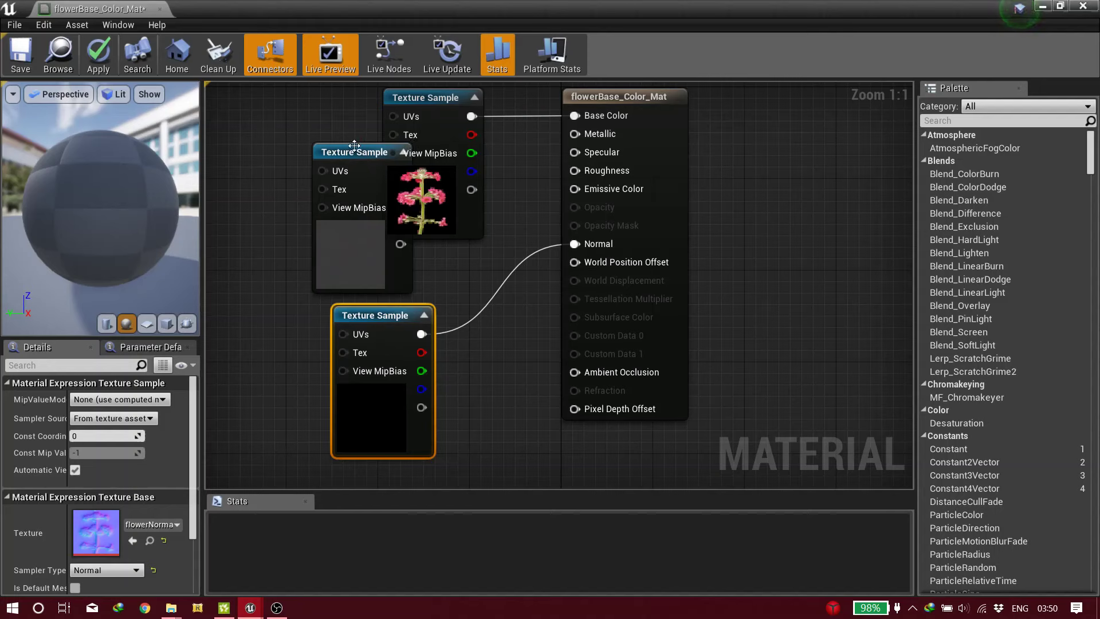
Step: Connect the flowerSpecular sample's RGB output to the Specular input and space the specular and base color samples apart
{"action": "left_click_drag", "start_coordinate": [354, 145], "coordinate": [212, 223]}
{"action": "left_click_drag", "start_coordinate": [269, 244], "coordinate": [687, 152]}
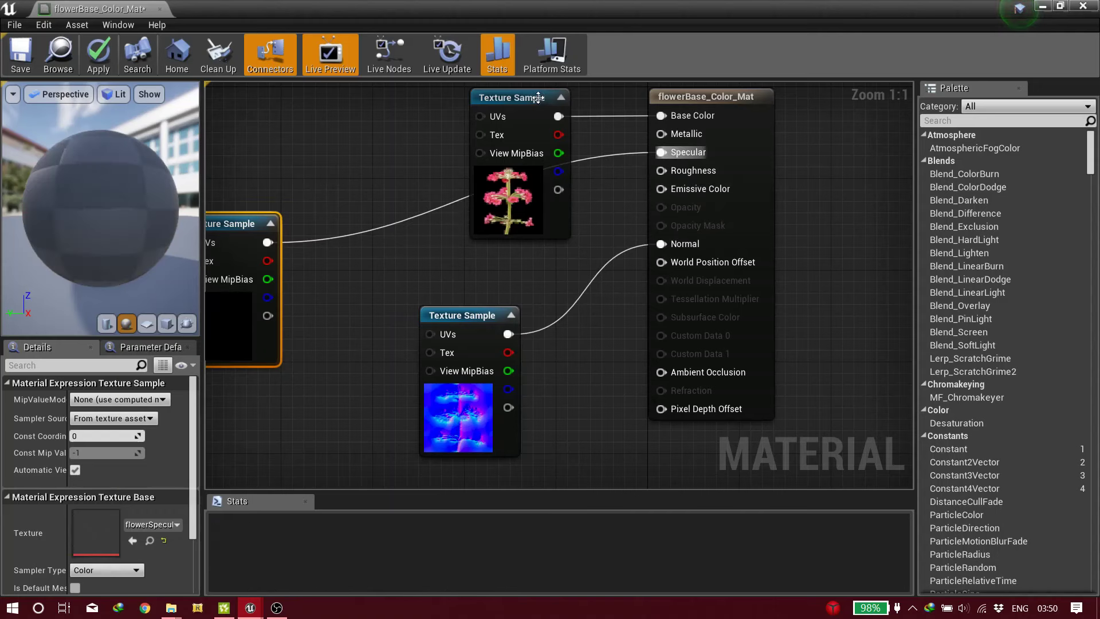
{"action": "left_click_drag", "start_coordinate": [538, 98], "coordinate": [429, 252]}
{"action": "right_click_drag", "start_coordinate": [601, 287], "coordinate": [577, 91]}
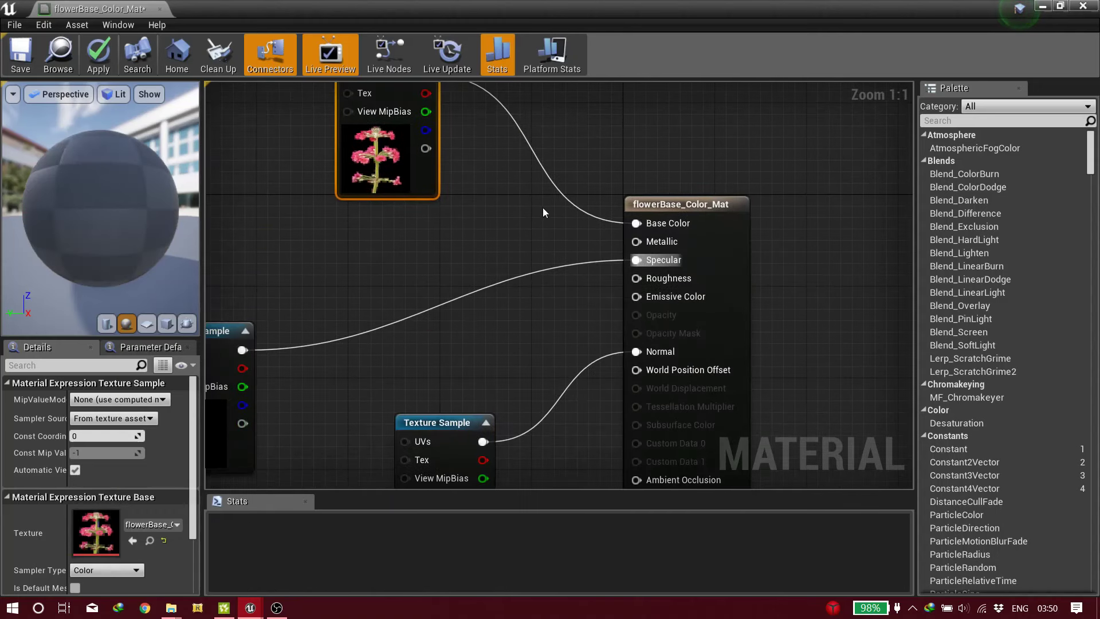
Step: Make the material two sided, with the Two Sided Foliage shading model and the Masked blend mode
{"action": "left_click", "coordinate": [689, 215]}
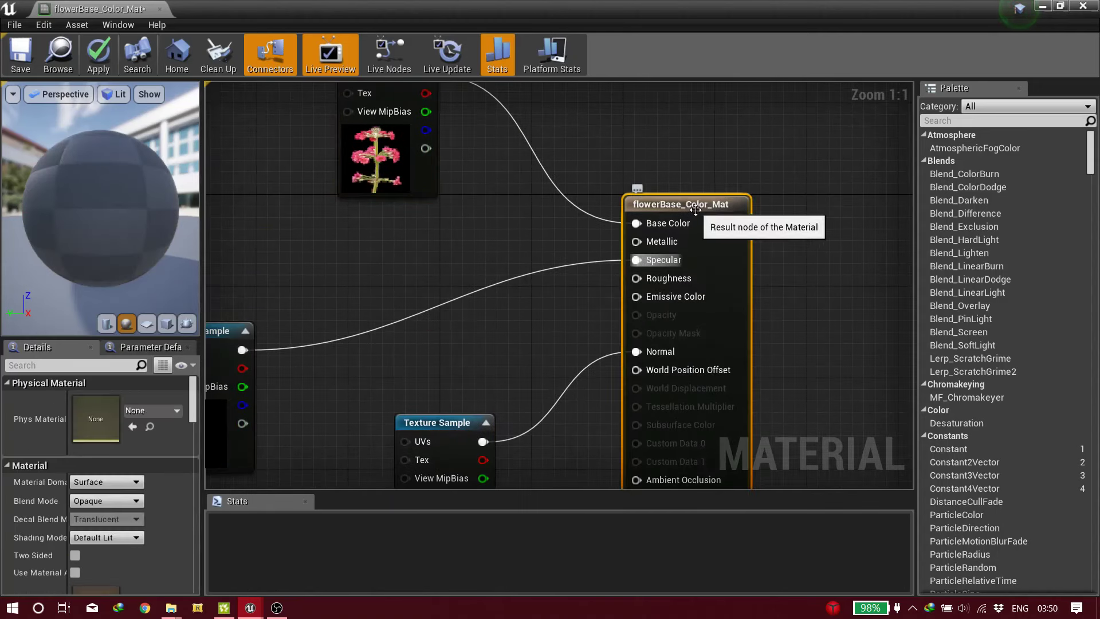
{"action": "scroll", "coordinate": [711, 196], "scroll_direction": "down", "scroll_amount": 2}
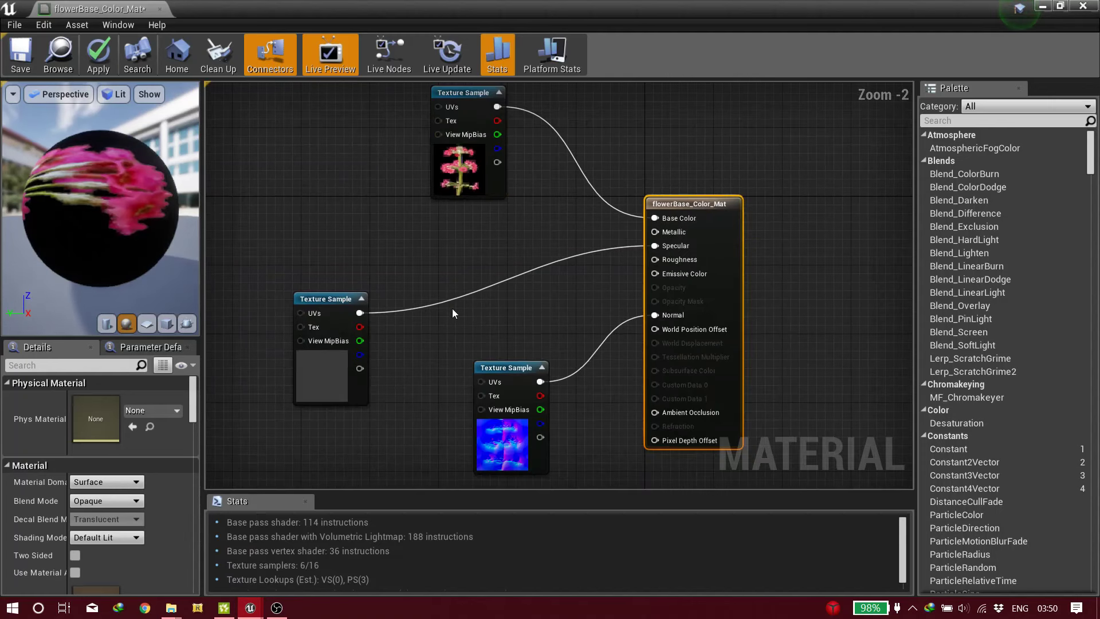
{"action": "left_click", "coordinate": [74, 554]}
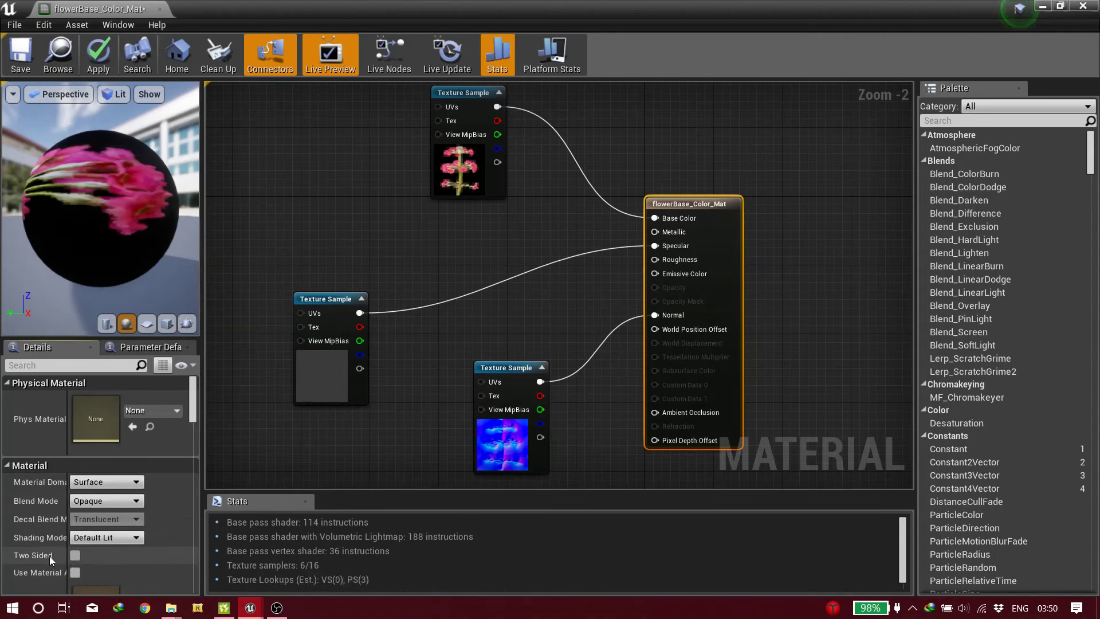
{"action": "left_click", "coordinate": [99, 537]}
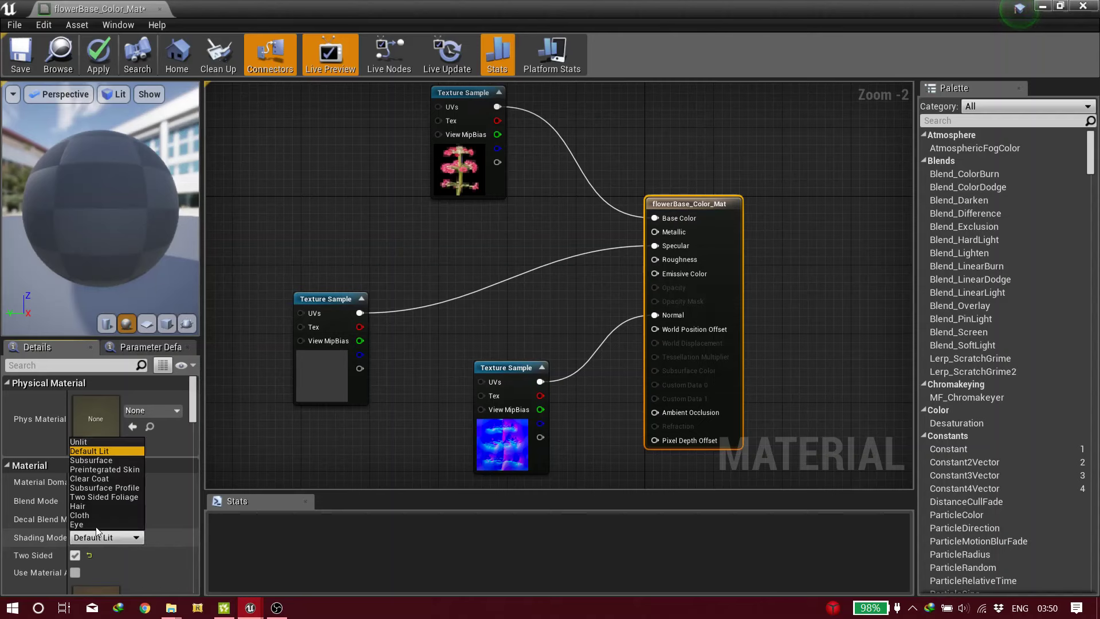
{"action": "left_click", "coordinate": [108, 499]}
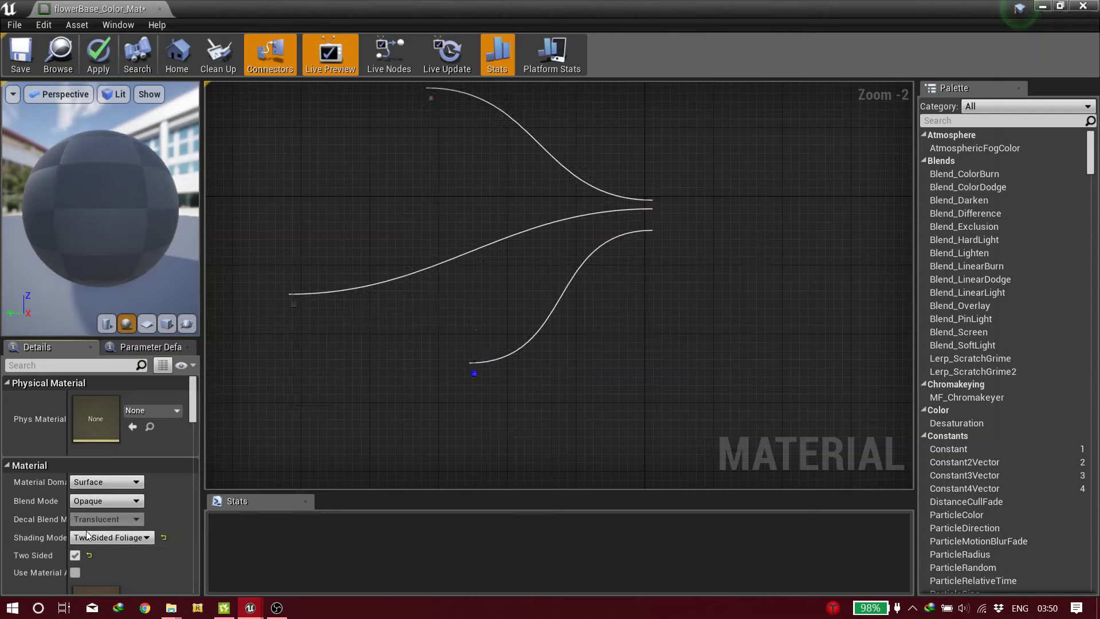
{"action": "left_click", "coordinate": [94, 501]}
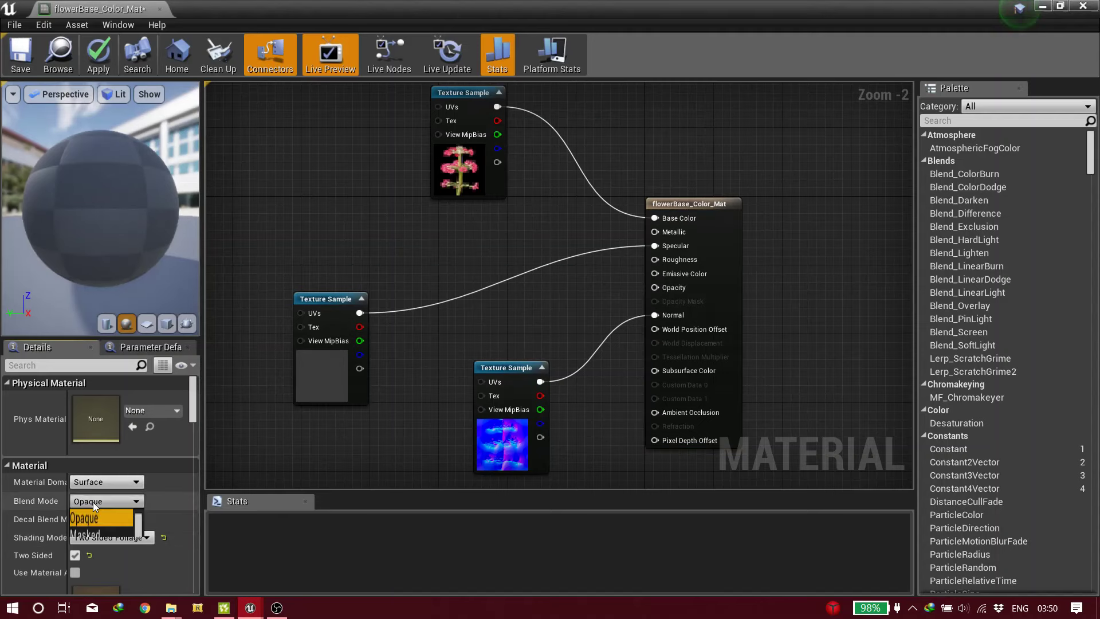
{"action": "left_click", "coordinate": [119, 523]}
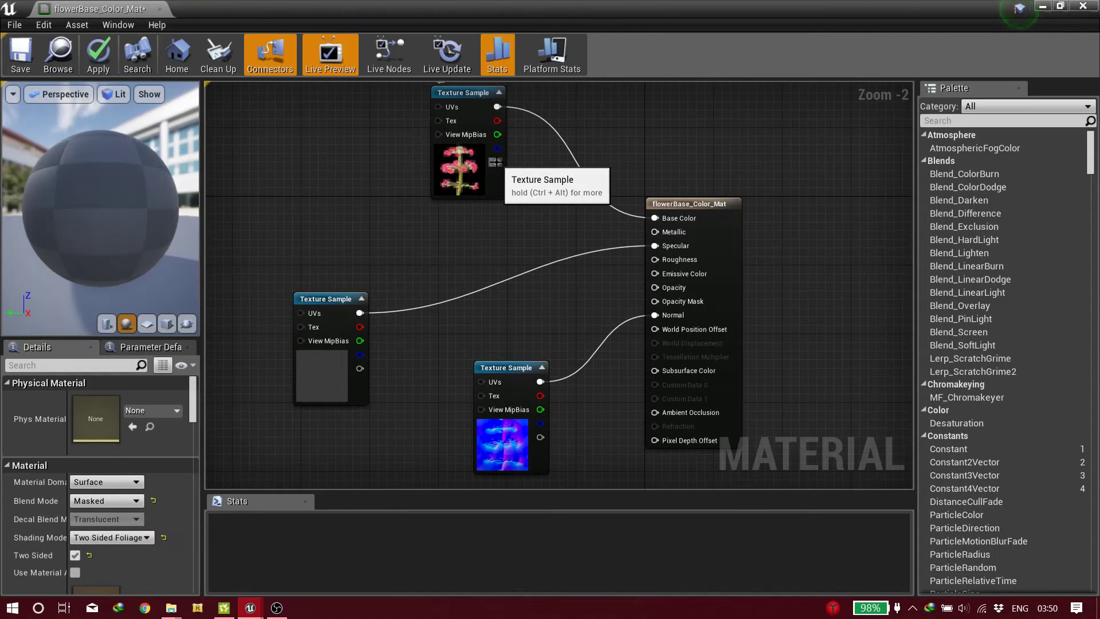
Step: Connect the base color sample's alpha output to Opacity Mask, move that sample away from the result node, and inspect the material preview
{"action": "left_click_drag", "start_coordinate": [497, 163], "coordinate": [497, 165]}
{"action": "left_click_drag", "start_coordinate": [502, 211], "coordinate": [661, 299]}
{"action": "left_click", "coordinate": [499, 248]}
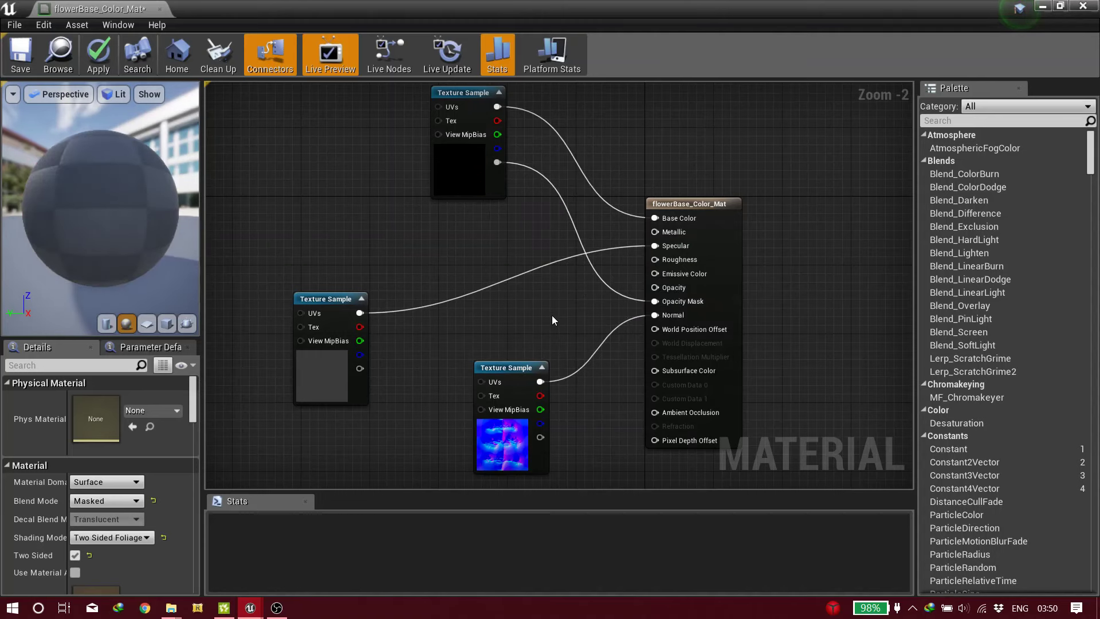
{"action": "right_click_drag", "start_coordinate": [552, 315], "coordinate": [486, 282]}
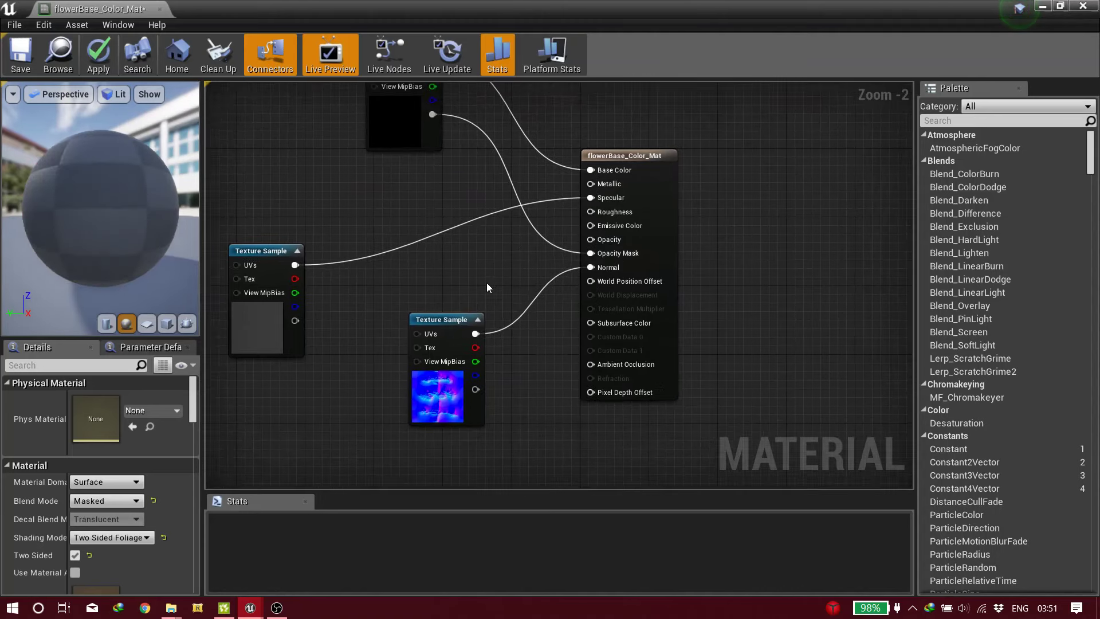
{"action": "right_click_drag", "start_coordinate": [492, 236], "coordinate": [490, 317]}
{"action": "left_click_drag", "start_coordinate": [407, 130], "coordinate": [328, 119]}
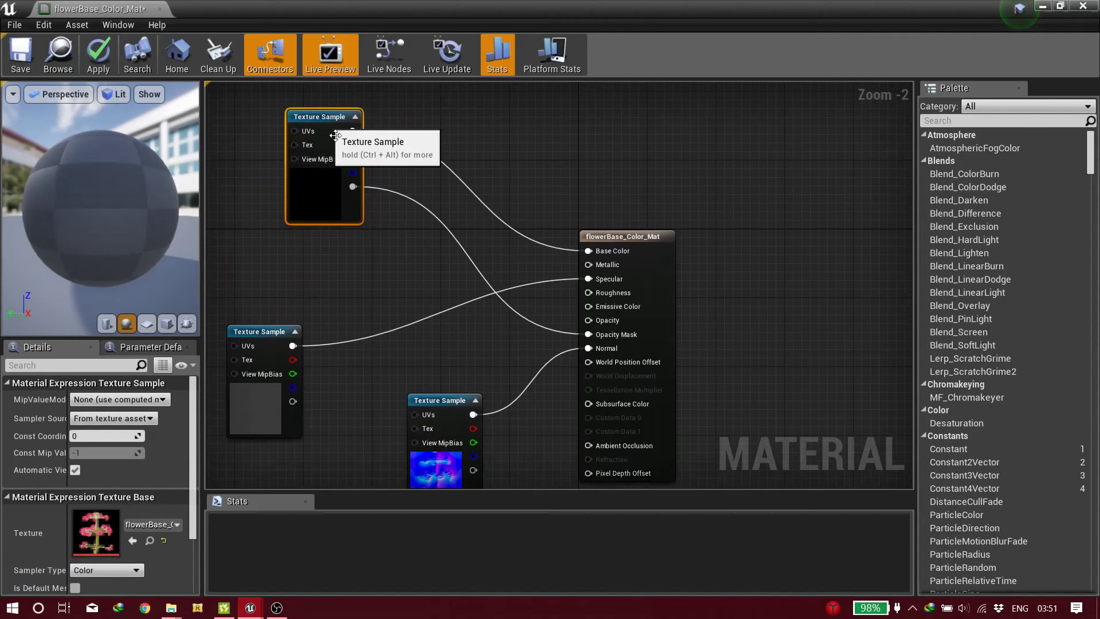
{"action": "right_click_drag", "start_coordinate": [439, 248], "coordinate": [413, 222]}
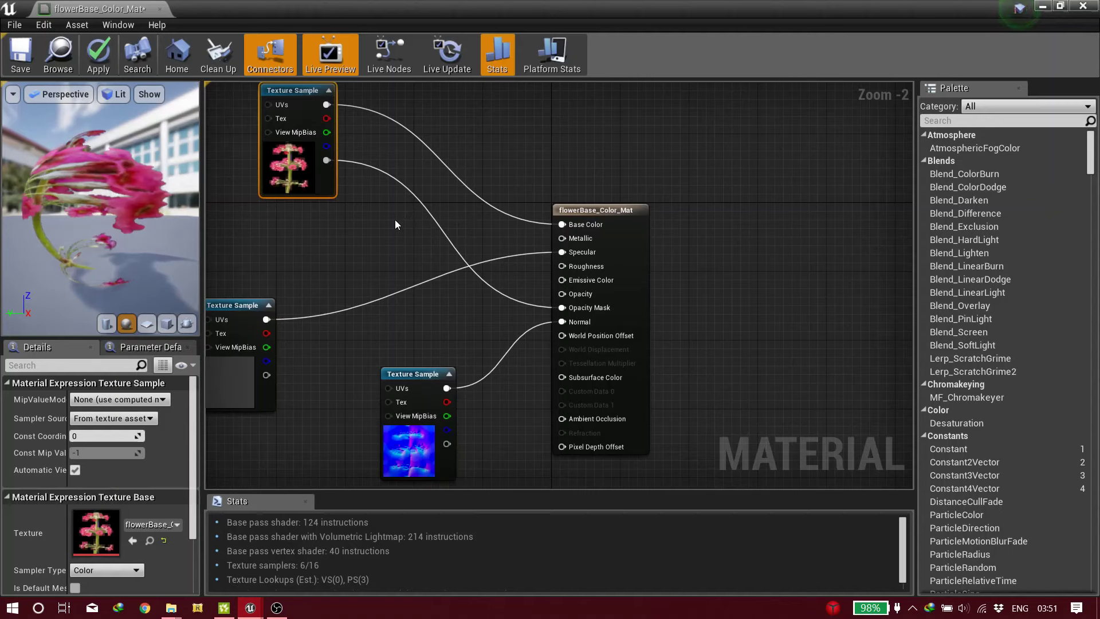
{"action": "left_click_drag", "start_coordinate": [88, 227], "coordinate": [67, 164]}
{"action": "left_click_drag", "start_coordinate": [87, 215], "coordinate": [143, 164]}
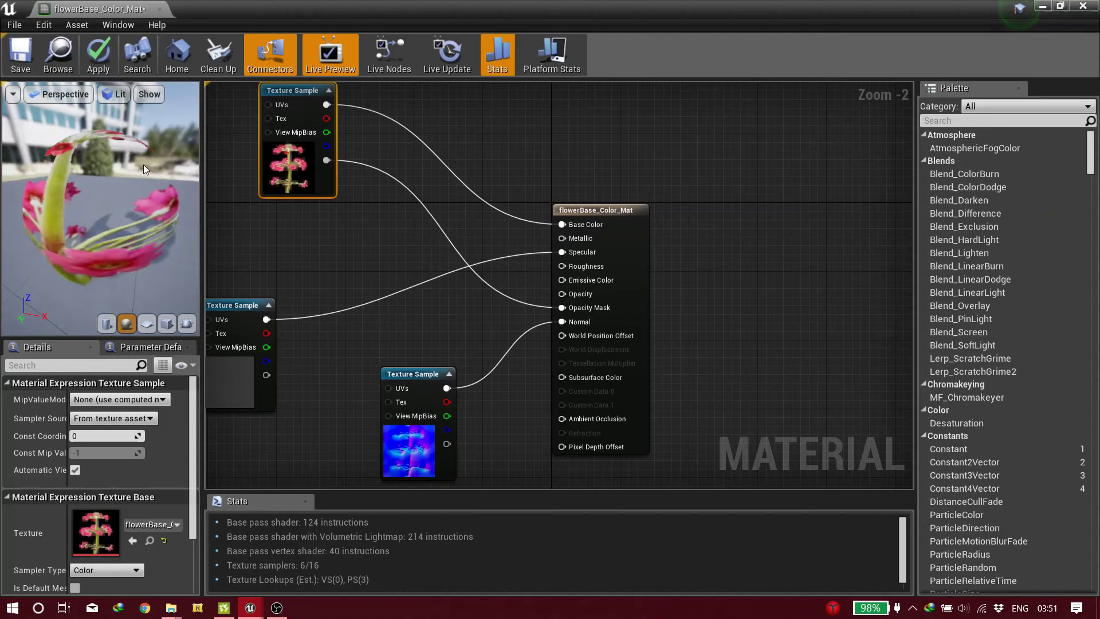
Step: Move the base color texture sample farther from the result node to make room in the material graph
{"action": "left_click_drag", "start_coordinate": [98, 211], "coordinate": [367, 253]}
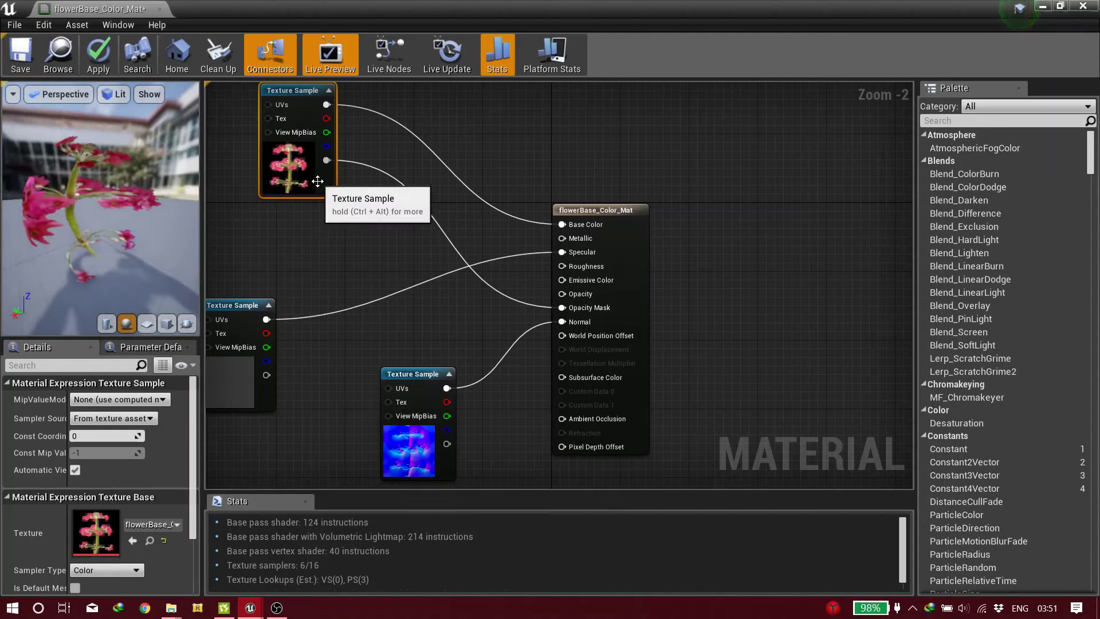
{"action": "left_click_drag", "start_coordinate": [317, 176], "coordinate": [256, 167]}
{"action": "right_click_drag", "start_coordinate": [346, 213], "coordinate": [391, 292]}
{"action": "left_click_drag", "start_coordinate": [261, 247], "coordinate": [252, 247]}
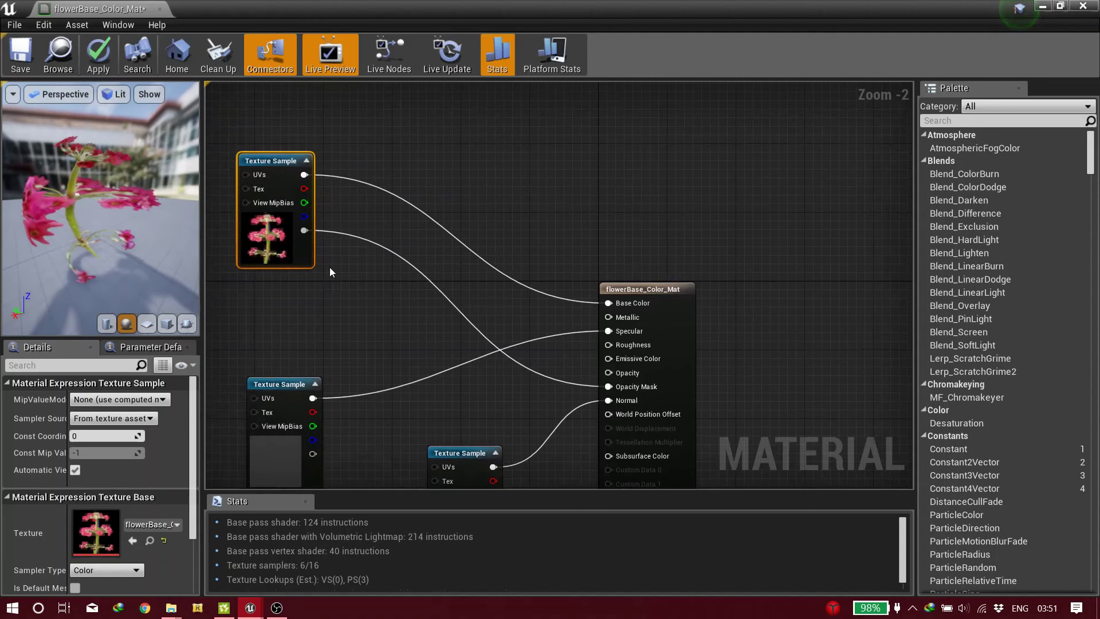
Step: Add a Multiply node between the base color sample and the result node, deleting the duplicate Multiply
{"action": "left_click", "coordinate": [441, 179]}
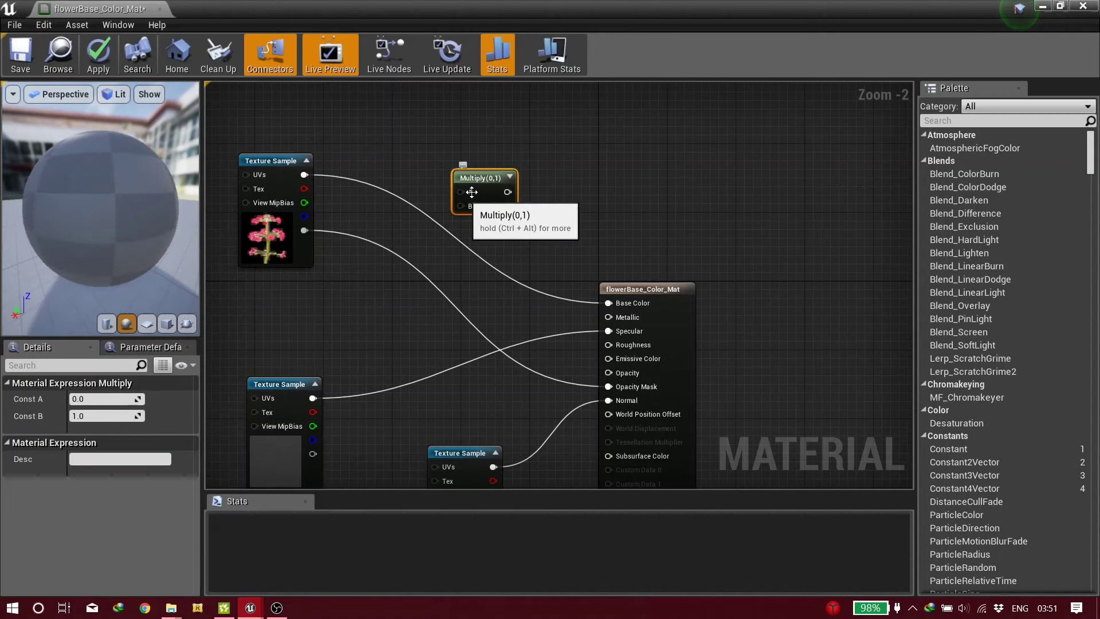
{"action": "right_click", "coordinate": [424, 174]}
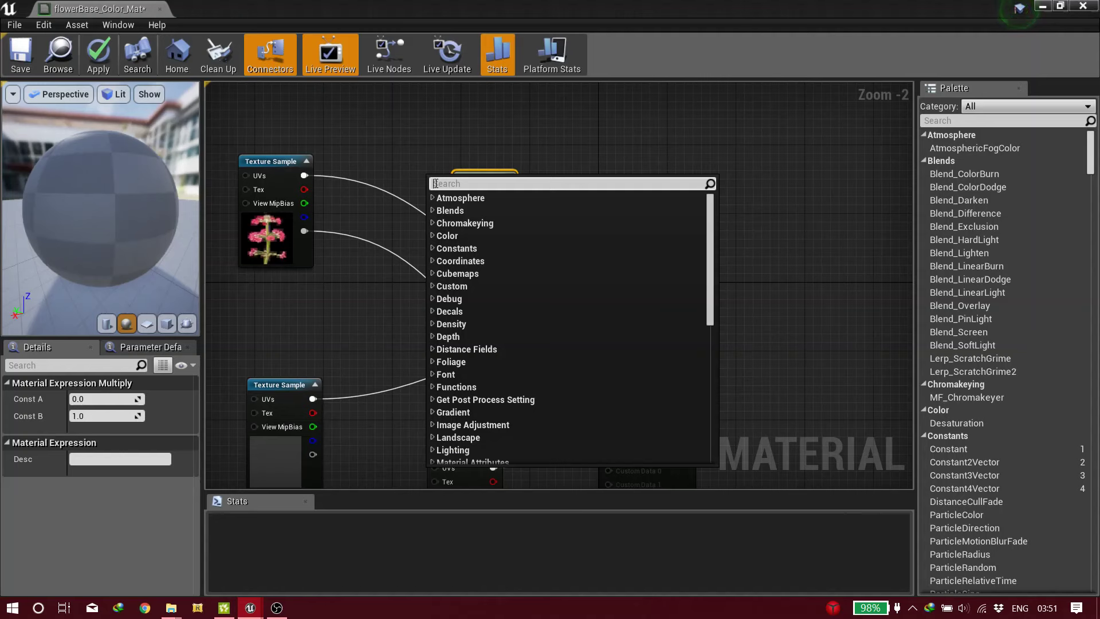
{"action": "type", "text": "multi"}
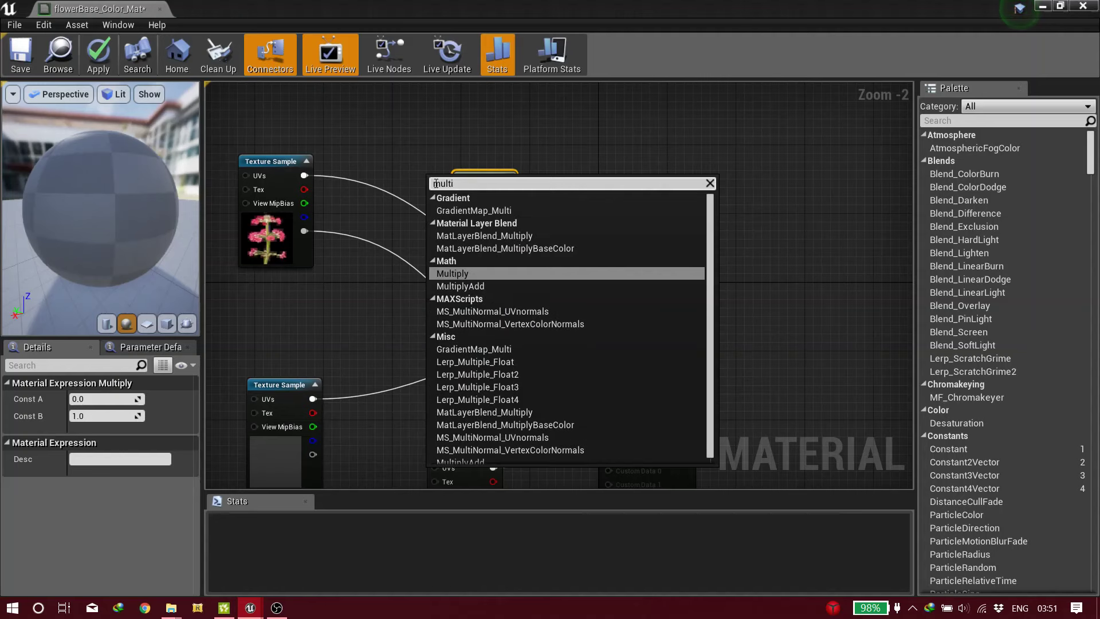
{"action": "left_click", "coordinate": [461, 275]}
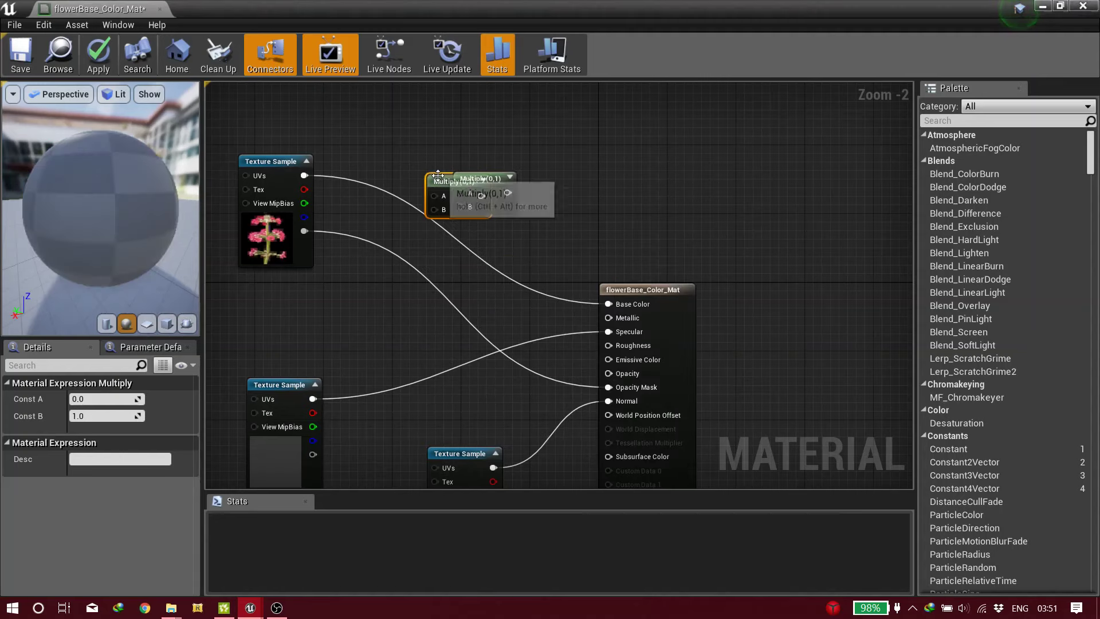
{"action": "mouse_move", "coordinate": [437, 175]}
{"action": "left_mouse_down"}
{"action": "mouse_move", "coordinate": [413, 171]}
{"action": "mouse_move", "coordinate": [452, 174]}
{"action": "left_mouse_up"}
{"action": "key", "text": "Delete"}
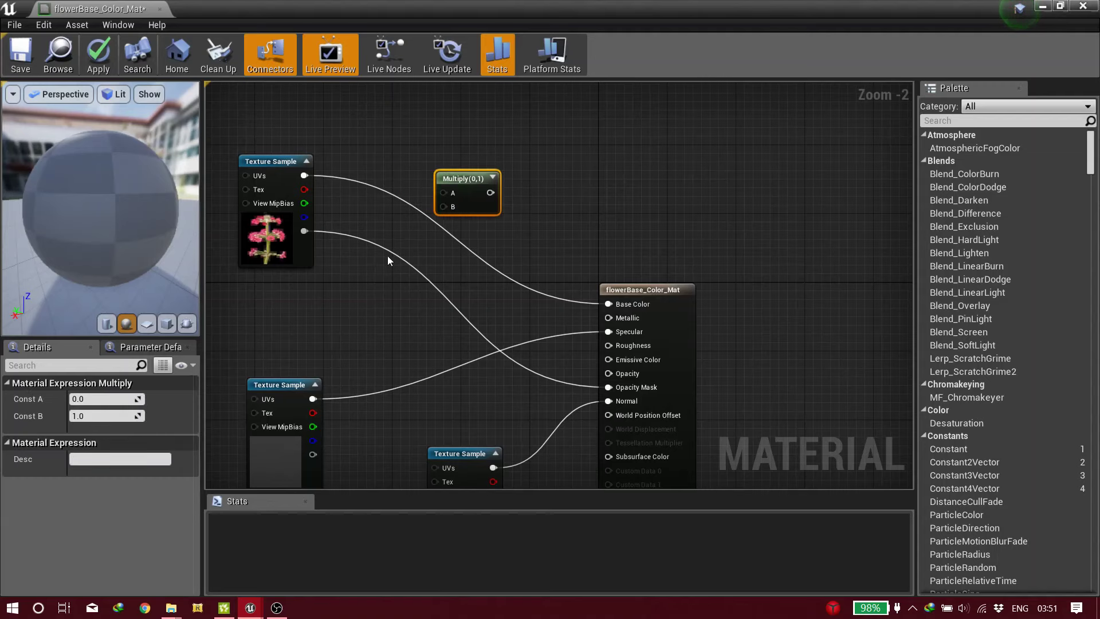
Step: Add a Constant3Vector node below the base color sample and connect its output to the Multiply node's B input
{"action": "left_click", "coordinate": [375, 291]}
{"action": "left_click_drag", "start_coordinate": [375, 291], "coordinate": [342, 290]}
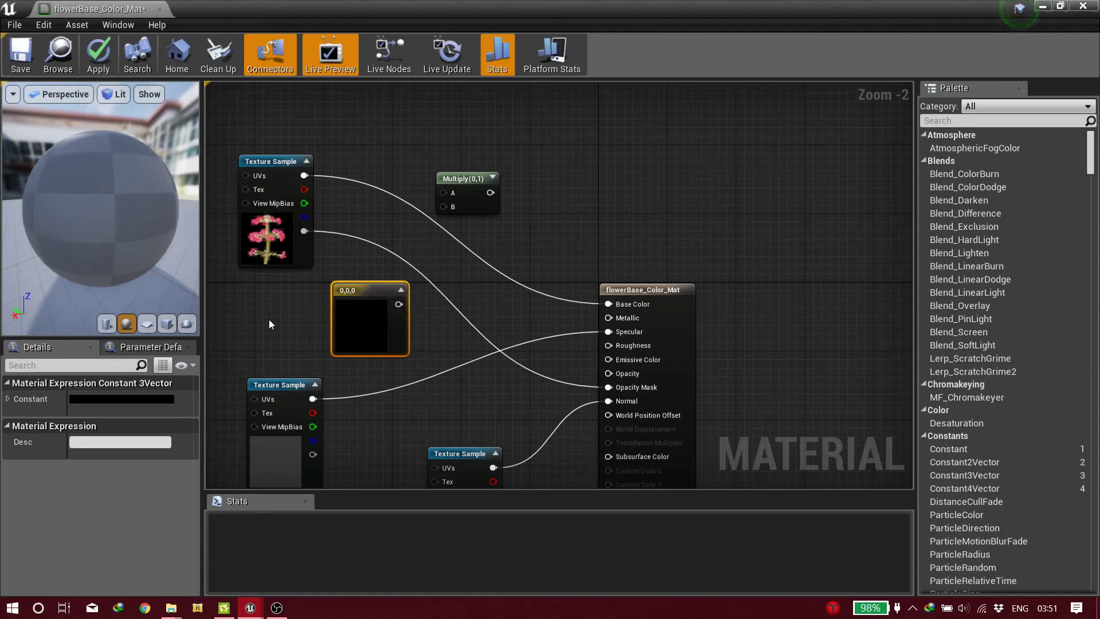
{"action": "left_click", "coordinate": [145, 396]}
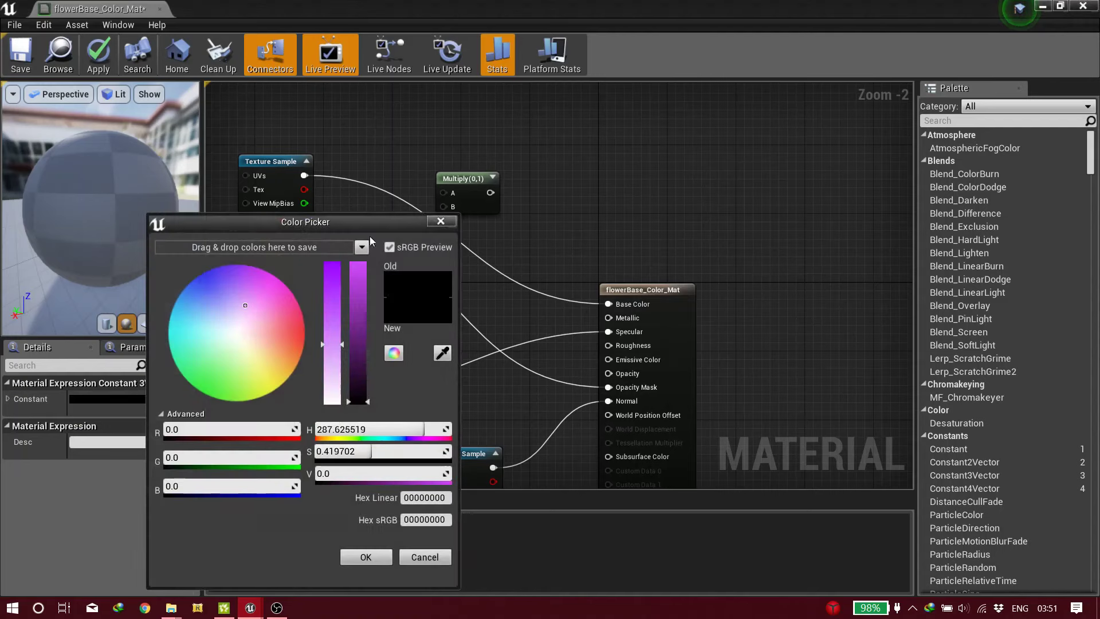
{"action": "left_click", "coordinate": [439, 222]}
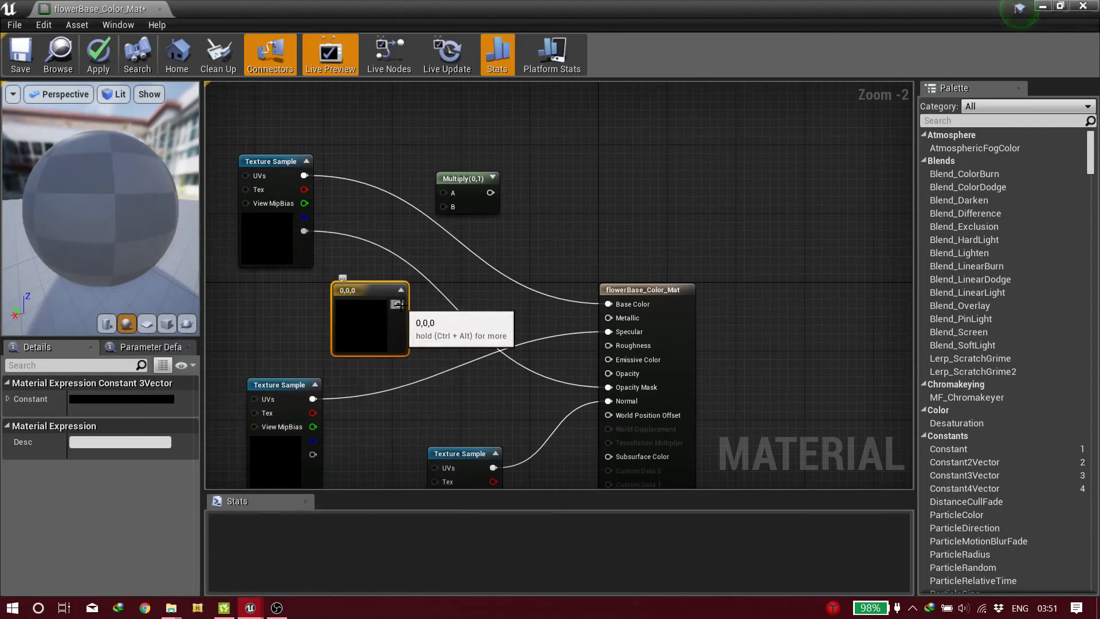
{"action": "left_click_drag", "start_coordinate": [398, 304], "coordinate": [442, 208]}
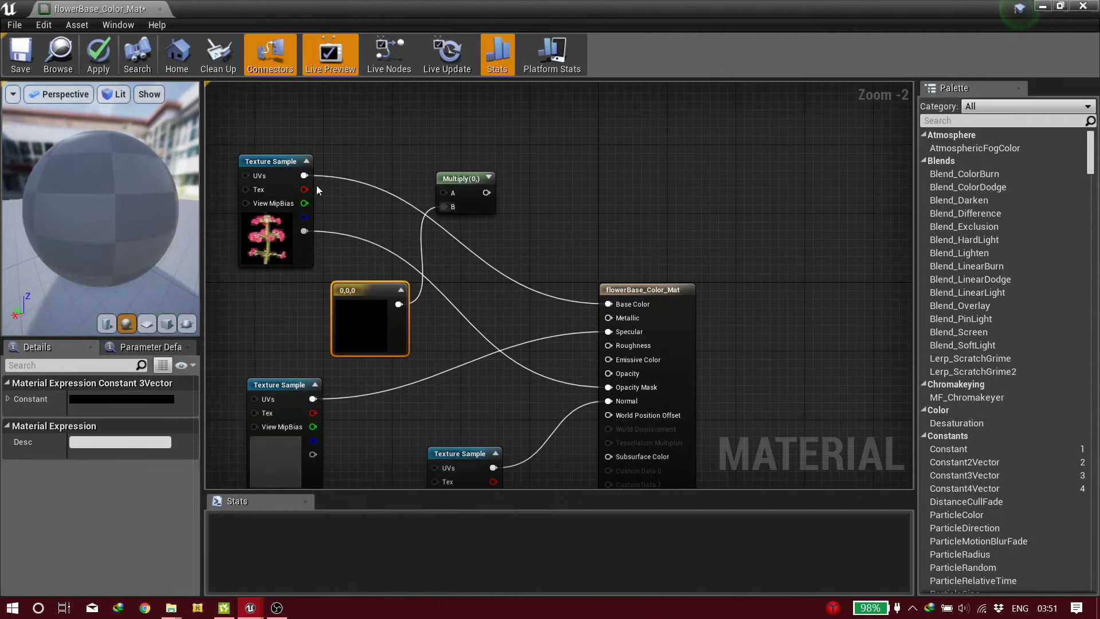
Step: Connect the base color sample's RGB output to Multiply's A input and Multiply's output to Base Color, and lower the Multiply node
{"action": "left_click_drag", "start_coordinate": [304, 175], "coordinate": [609, 303]}
{"action": "left_click_drag", "start_coordinate": [464, 180], "coordinate": [463, 222]}
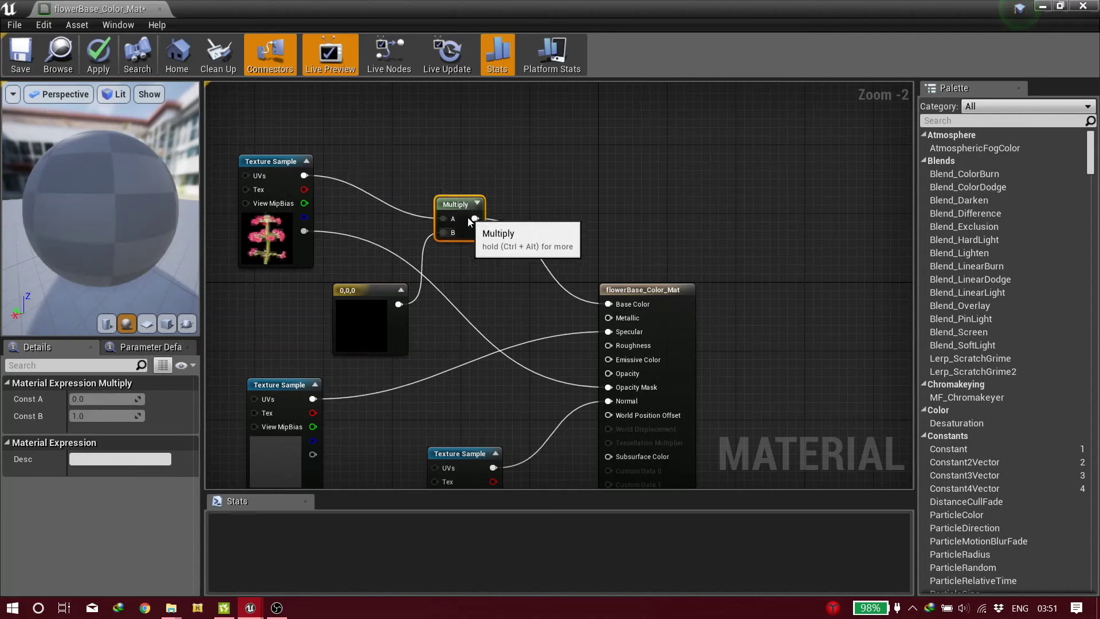
{"action": "left_click", "coordinate": [265, 251]}
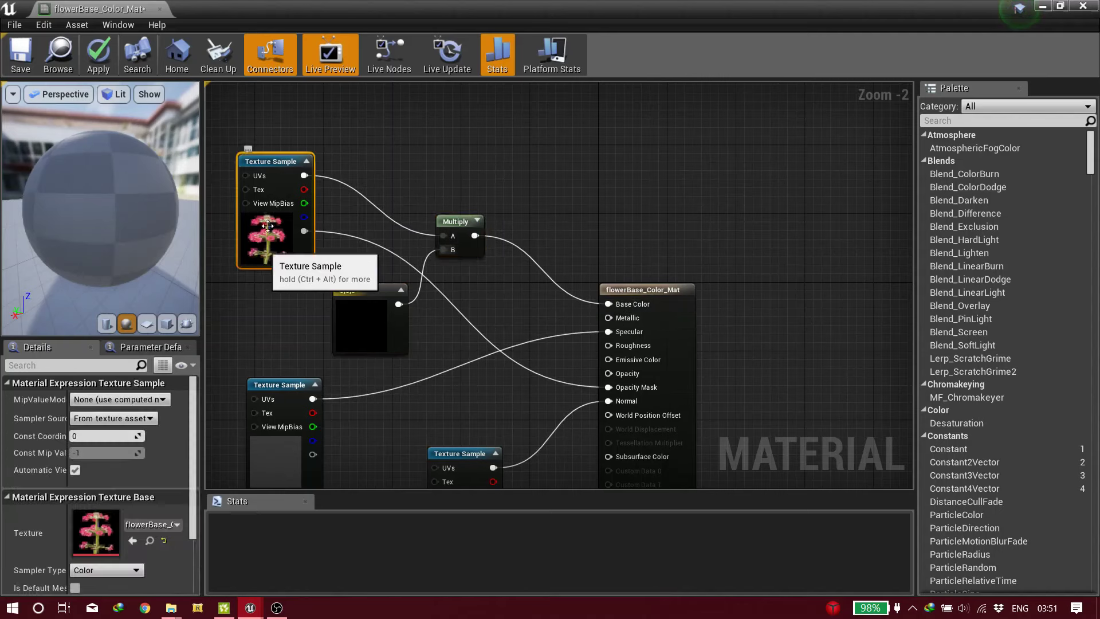
{"action": "left_click", "coordinate": [355, 318]}
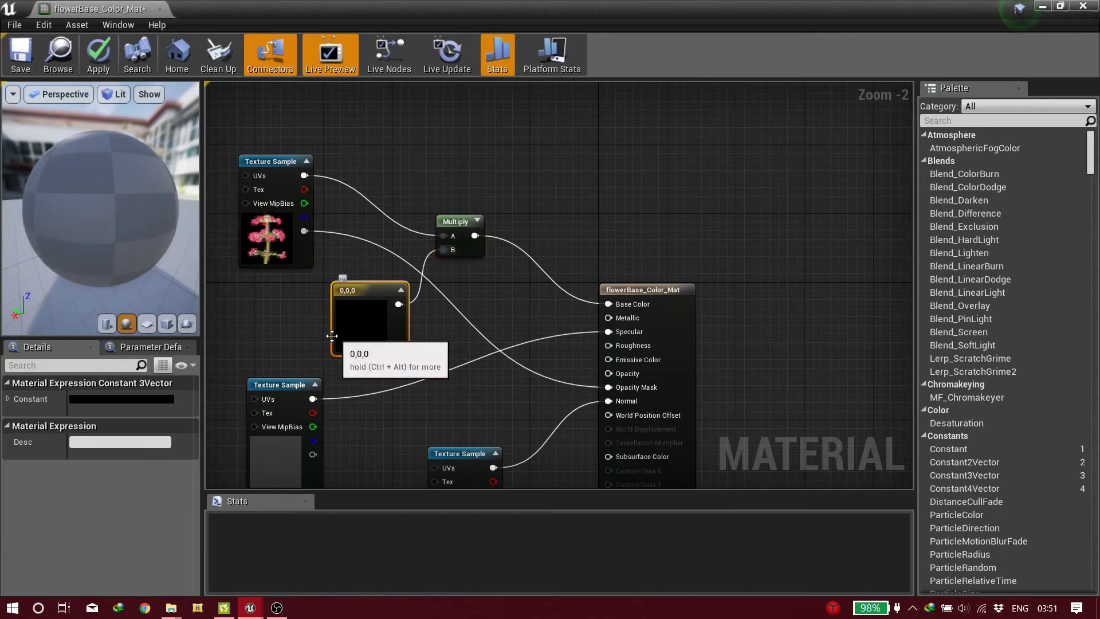
Step: Move the normal texture sample lower and the specular sample farther from the result node to free space between them
{"action": "right_click_drag", "start_coordinate": [320, 261], "coordinate": [318, 195]}
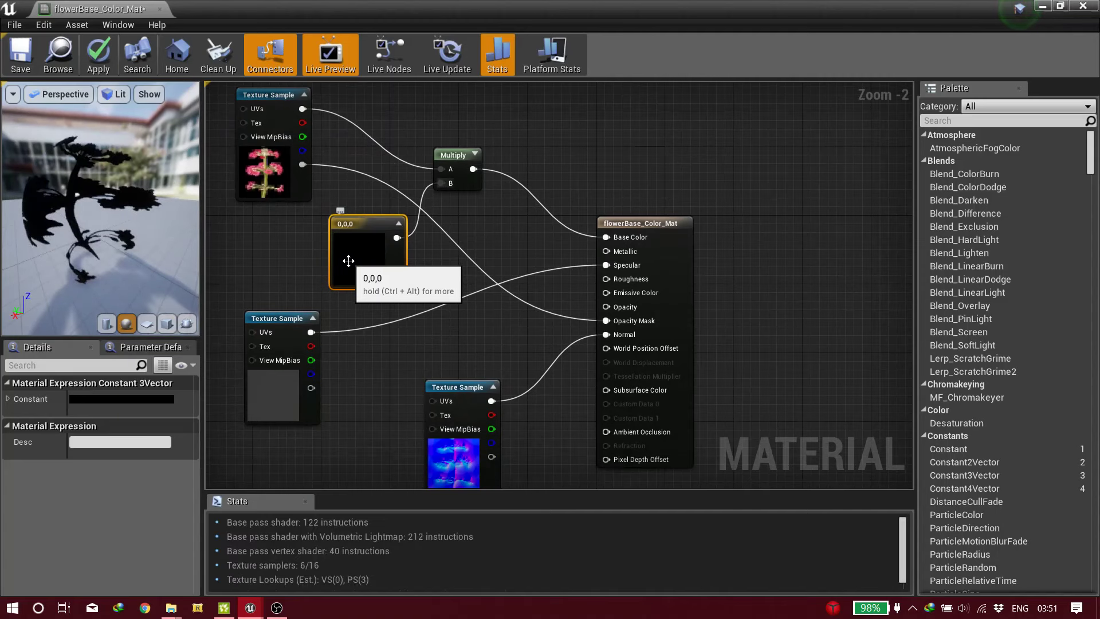
{"action": "right_click_drag", "start_coordinate": [393, 321], "coordinate": [385, 294]}
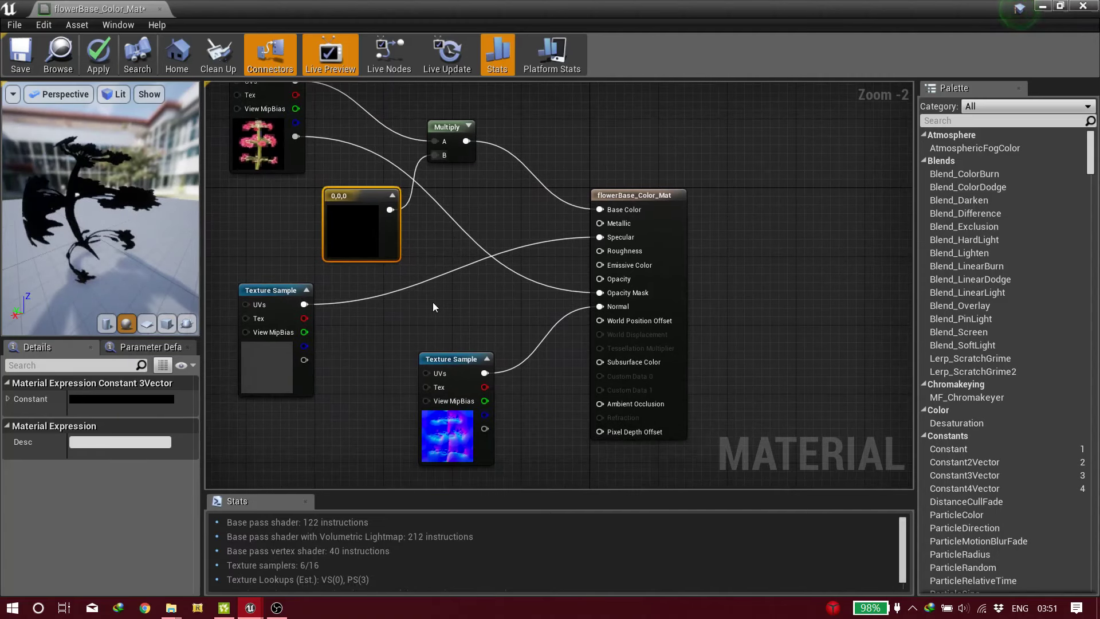
{"action": "left_click_drag", "start_coordinate": [451, 359], "coordinate": [451, 385]}
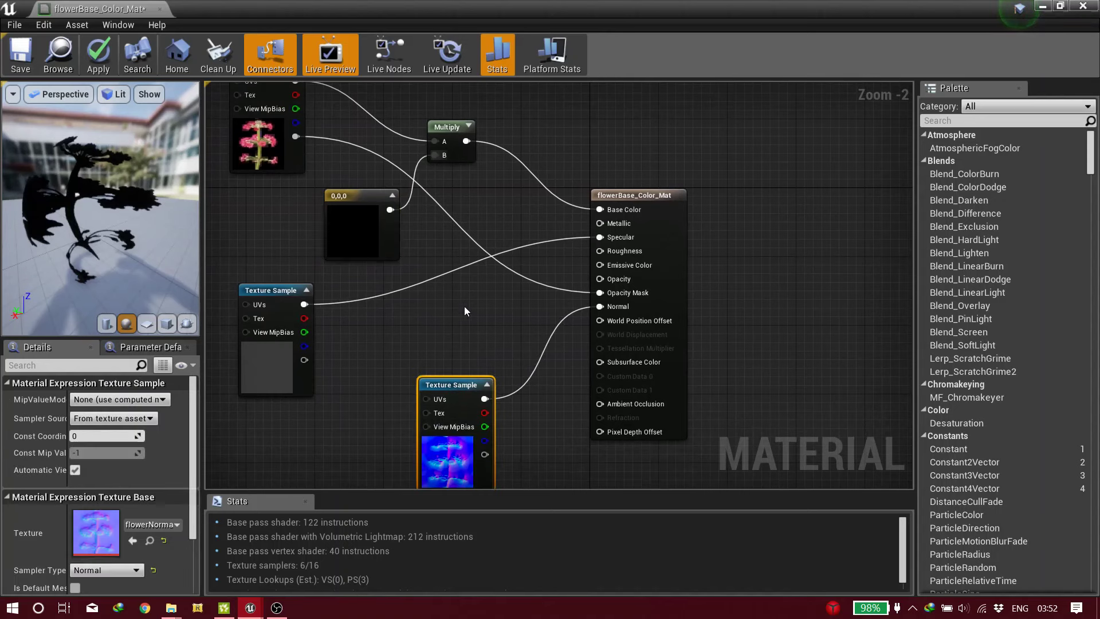
{"action": "mouse_move", "coordinate": [191, 236]}
{"action": "left_mouse_down"}
{"action": "mouse_move", "coordinate": [160, 243]}
{"action": "mouse_move", "coordinate": [188, 249]}
{"action": "left_mouse_up"}
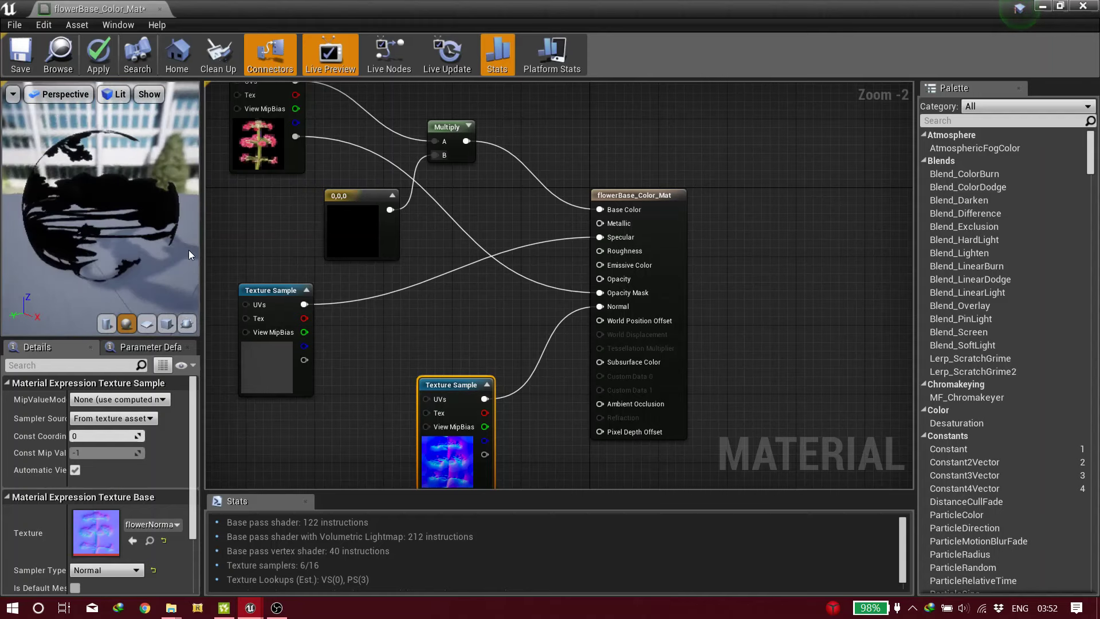
{"action": "left_click", "coordinate": [350, 184]}
{"action": "left_click", "coordinate": [352, 194]}
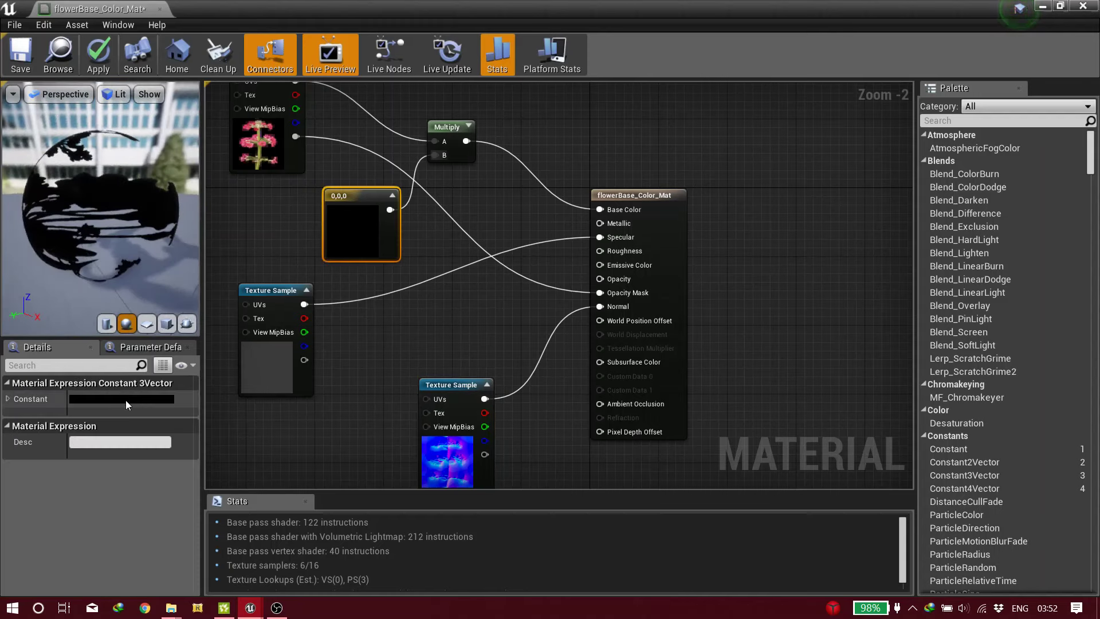
{"action": "left_click", "coordinate": [373, 285]}
{"action": "right_click_drag", "start_coordinate": [434, 310], "coordinate": [314, 247]}
{"action": "left_click", "coordinate": [281, 329]}
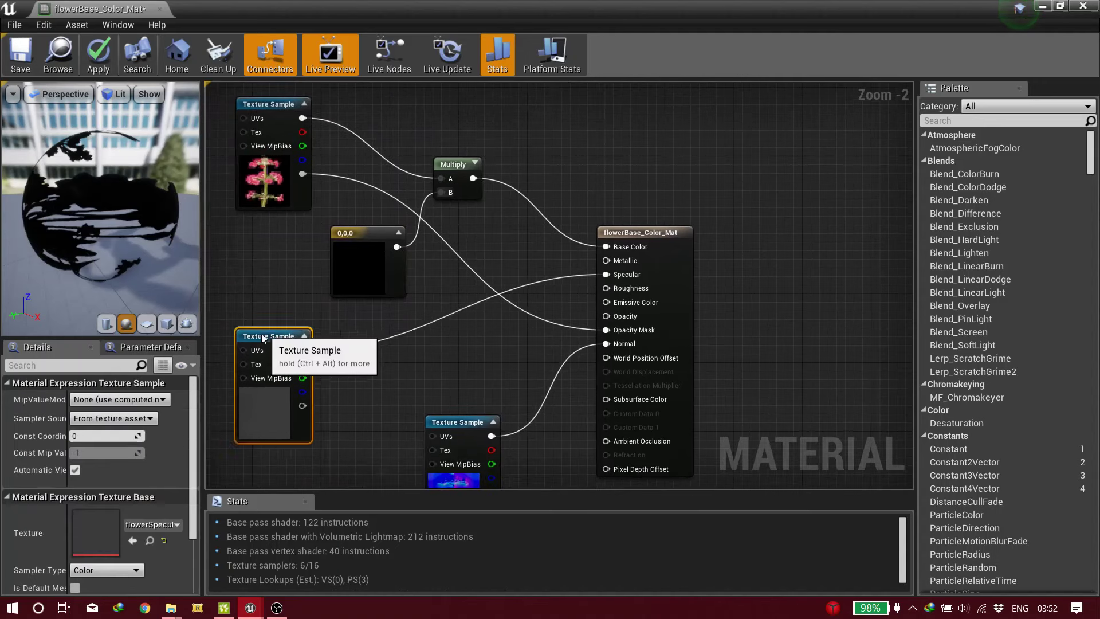
{"action": "left_click_drag", "start_coordinate": [282, 328], "coordinate": [227, 337]}
Step: Add a second Multiply and Constant3Vector between the specular and normal samples, and connect the constant to that Multiply's B input
{"action": "left_click", "coordinate": [455, 168]}
{"action": "left_click", "coordinate": [389, 234]}
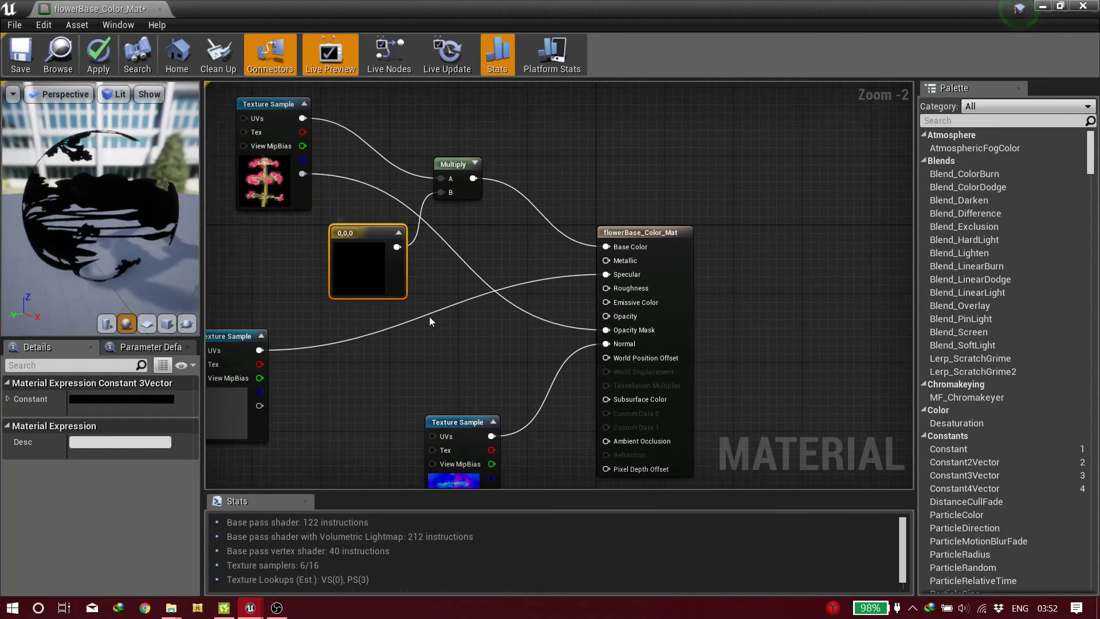
{"action": "left_click", "coordinate": [454, 329]}
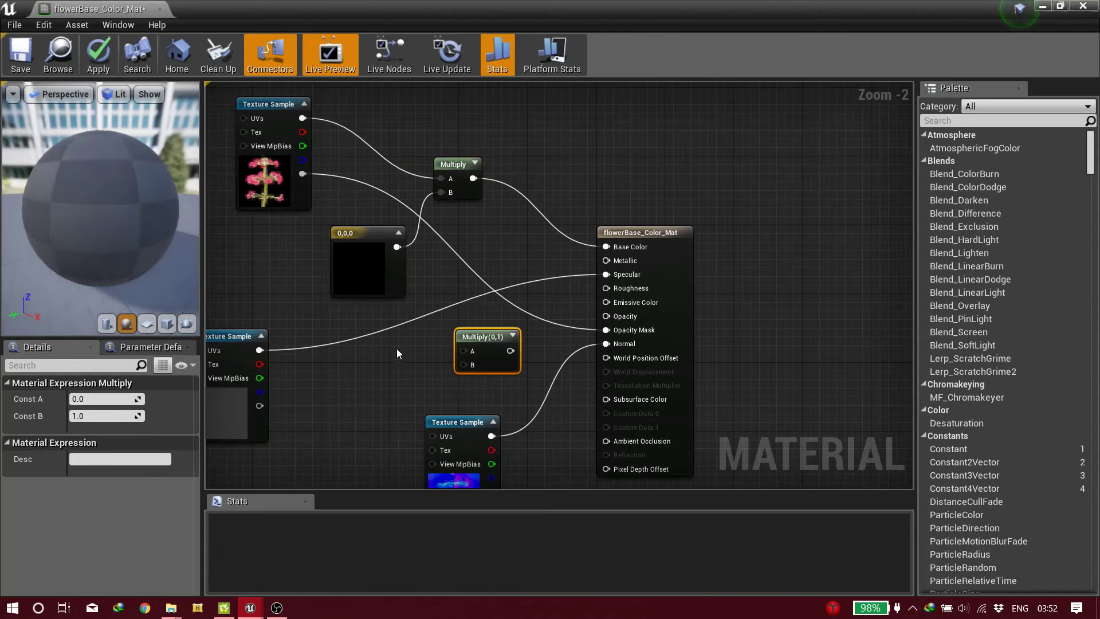
{"action": "left_click", "coordinate": [312, 401]}
{"action": "left_click_drag", "start_coordinate": [314, 400], "coordinate": [324, 387]}
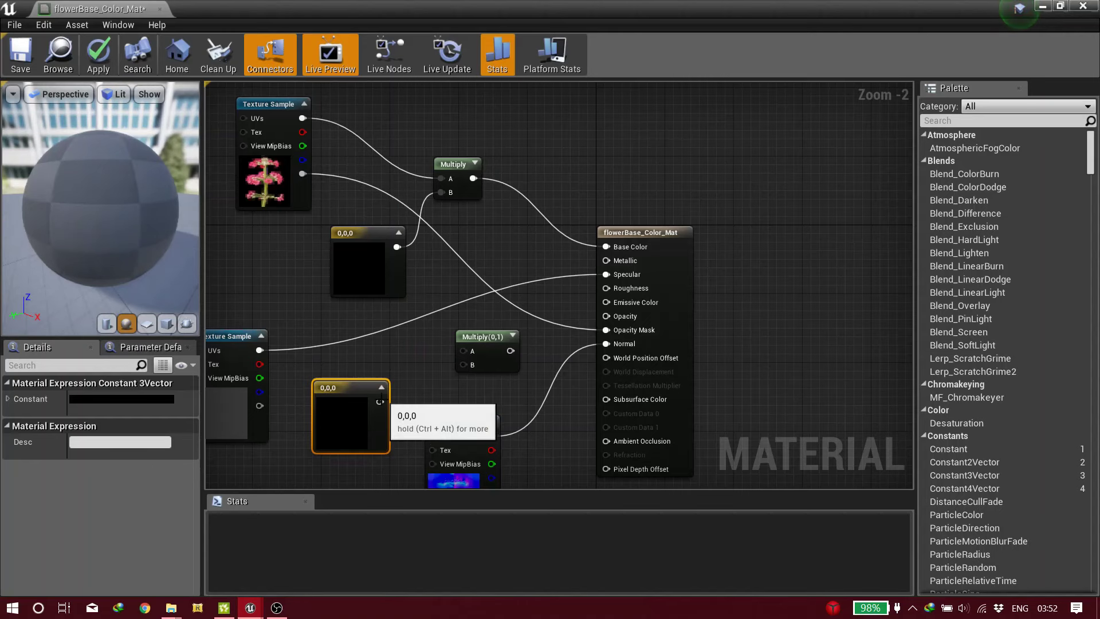
{"action": "left_click_drag", "start_coordinate": [380, 401], "coordinate": [468, 362]}
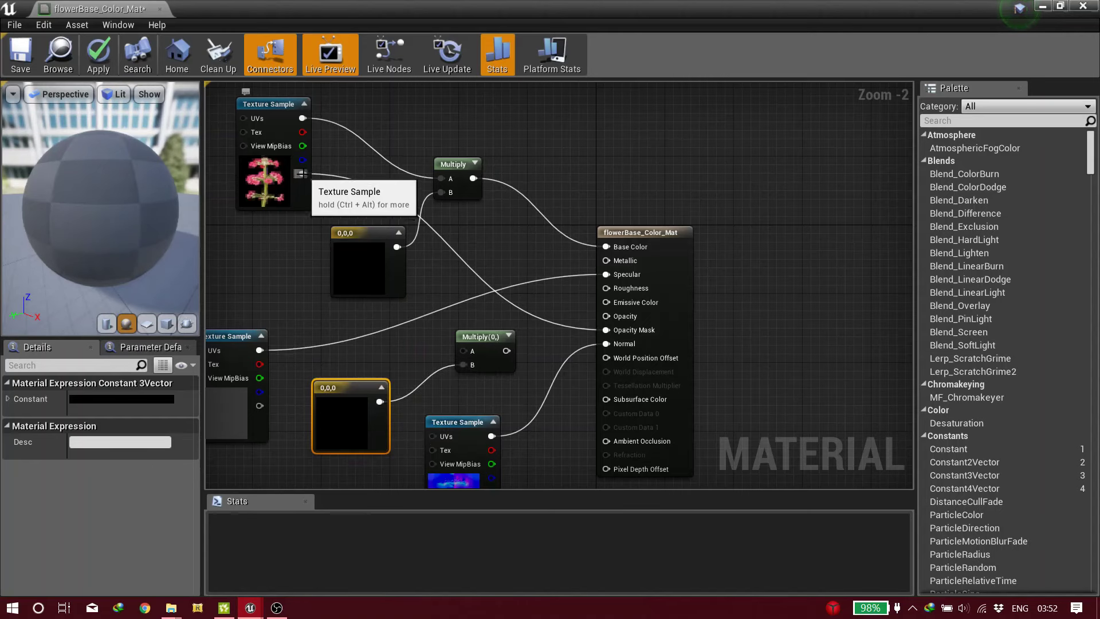
Step: Connect the base color sample's RGB output to the second Multiply's A input and that Multiply's output to Subsurface Color
{"action": "left_click_drag", "start_coordinate": [302, 173], "coordinate": [606, 399]}
{"action": "left_click_drag", "start_coordinate": [303, 118], "coordinate": [472, 351]}
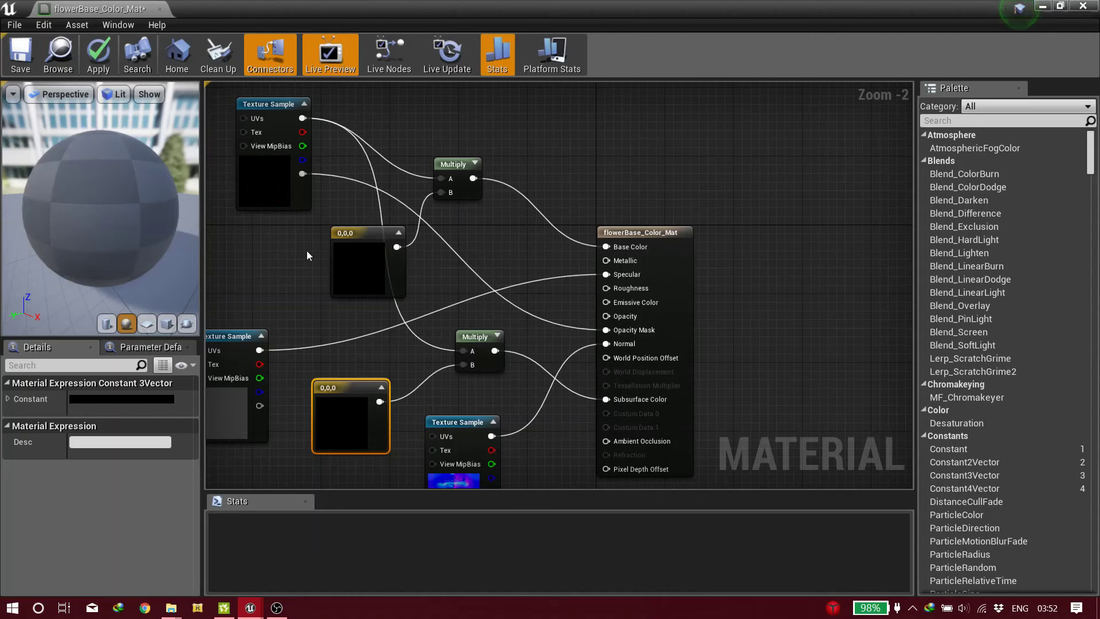
{"action": "left_click_drag", "start_coordinate": [150, 200], "coordinate": [60, 198]}
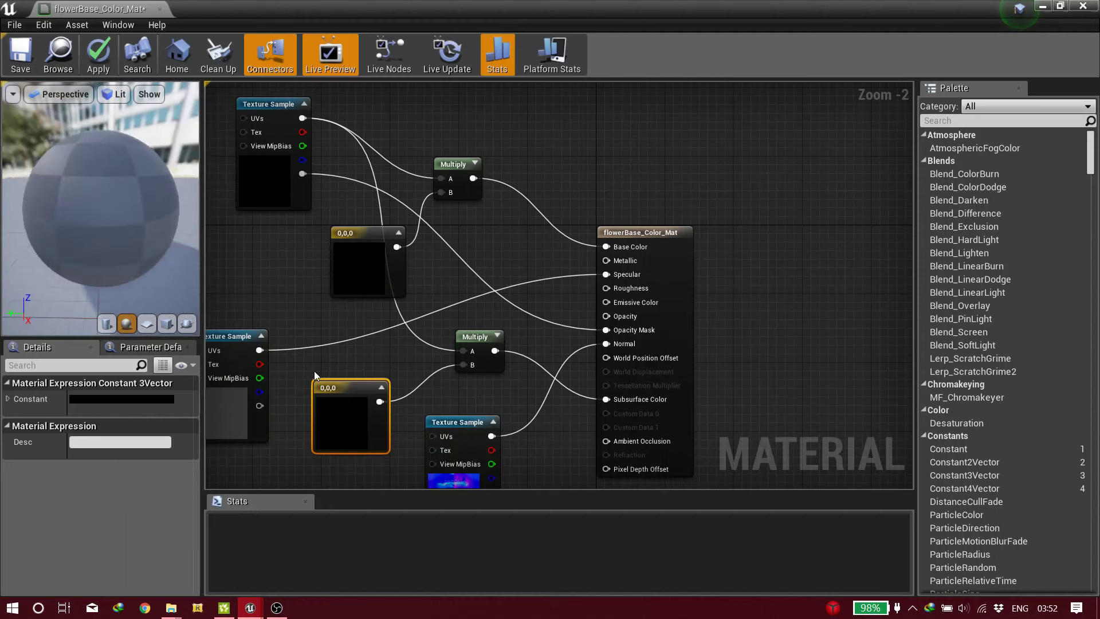
{"action": "mouse_move", "coordinate": [394, 344]}
{"action": "right_mouse_down"}
{"action": "mouse_move", "coordinate": [443, 255]}
{"action": "mouse_move", "coordinate": [434, 290]}
{"action": "mouse_move", "coordinate": [391, 242]}
{"action": "mouse_move", "coordinate": [394, 339]}
{"action": "right_mouse_up"}
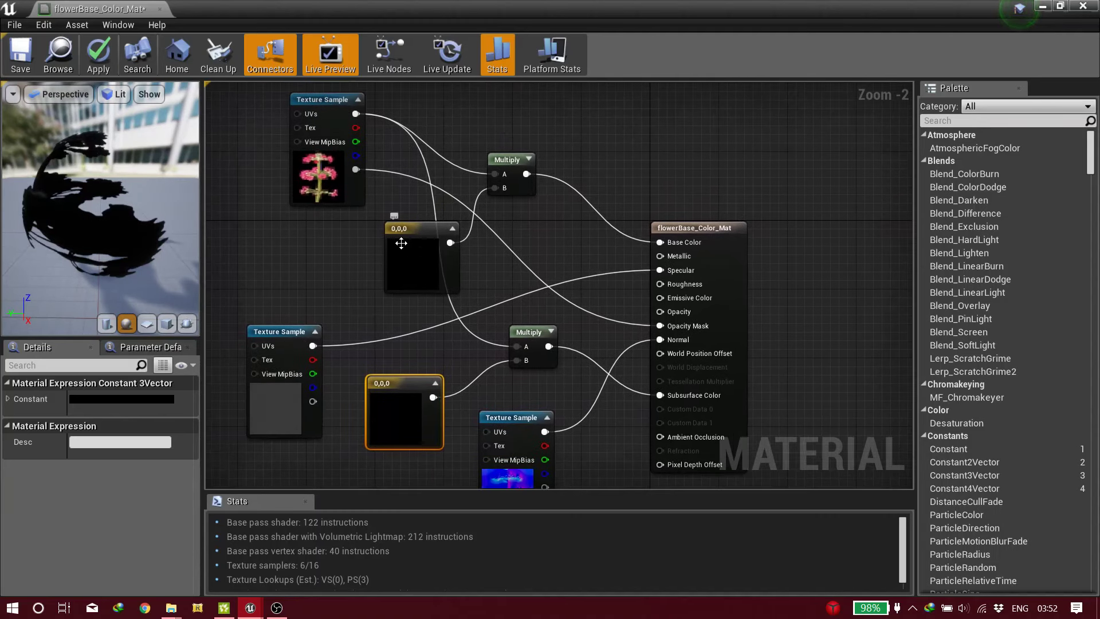
Step: Convert the constant feeding the Base Color Multiply to a parameter named color
{"action": "left_click", "coordinate": [400, 243]}
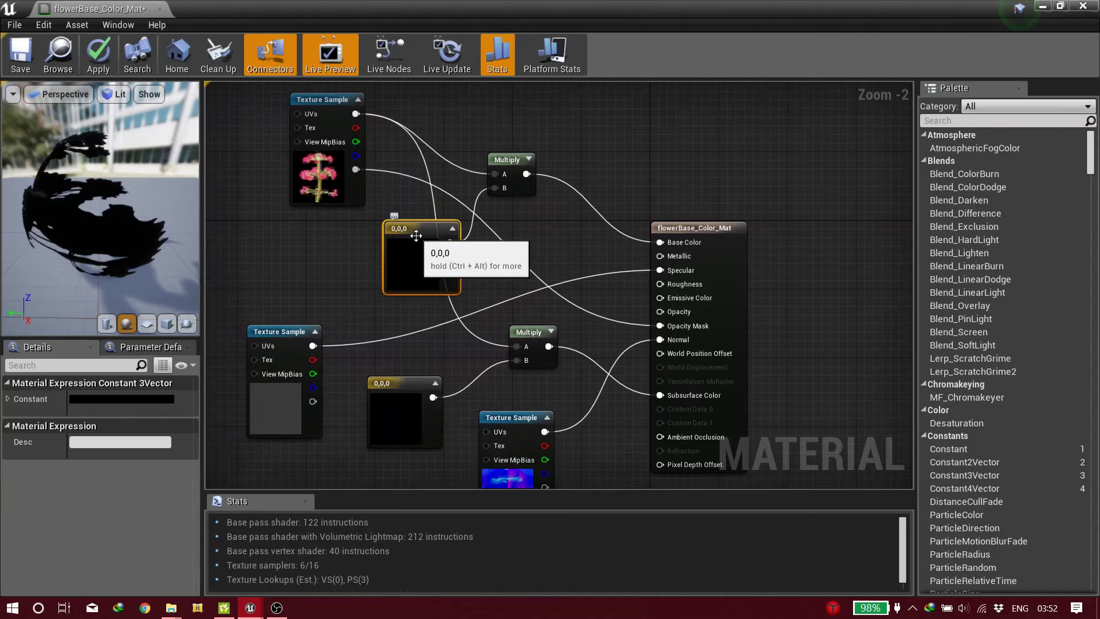
{"action": "right_click", "coordinate": [416, 235]}
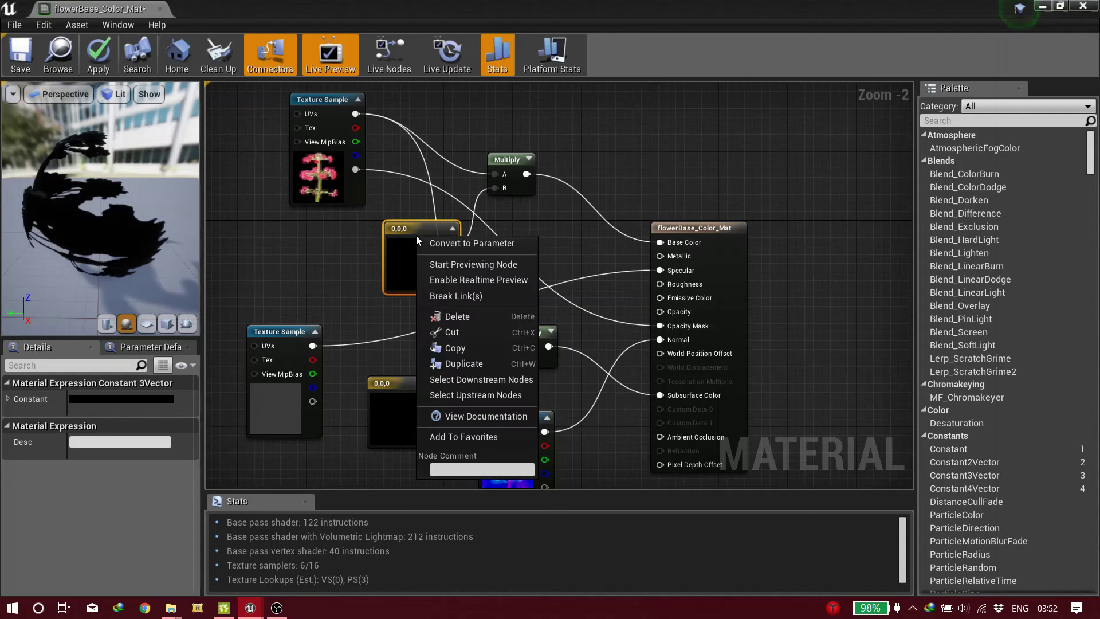
{"action": "left_click", "coordinate": [433, 244]}
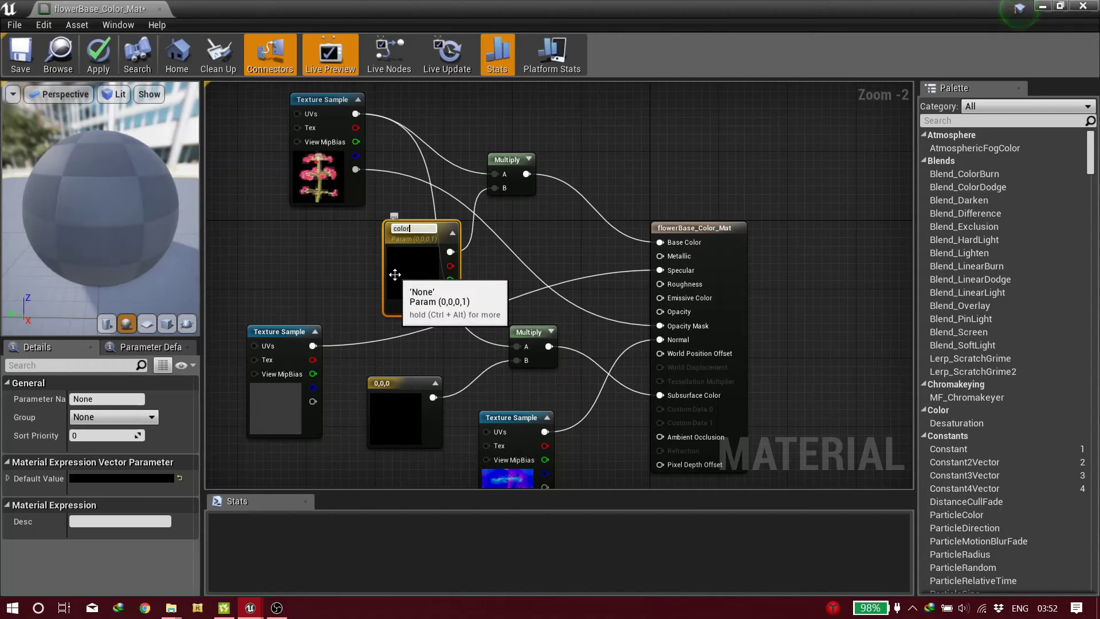
{"action": "type", "text": "color"}
{"action": "key", "text": "Return"}
Step: Convert the constant feeding the Subsurface Color Multiply to a parameter named subsurface
{"action": "left_click", "coordinate": [411, 418]}
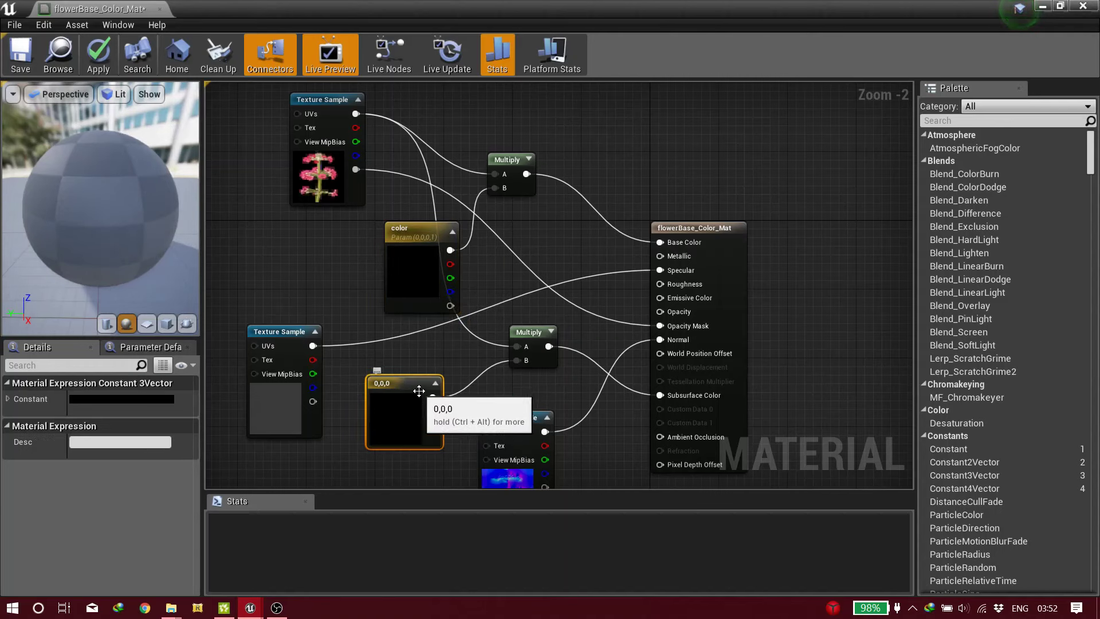
{"action": "right_click", "coordinate": [419, 391]}
{"action": "left_click", "coordinate": [472, 154]}
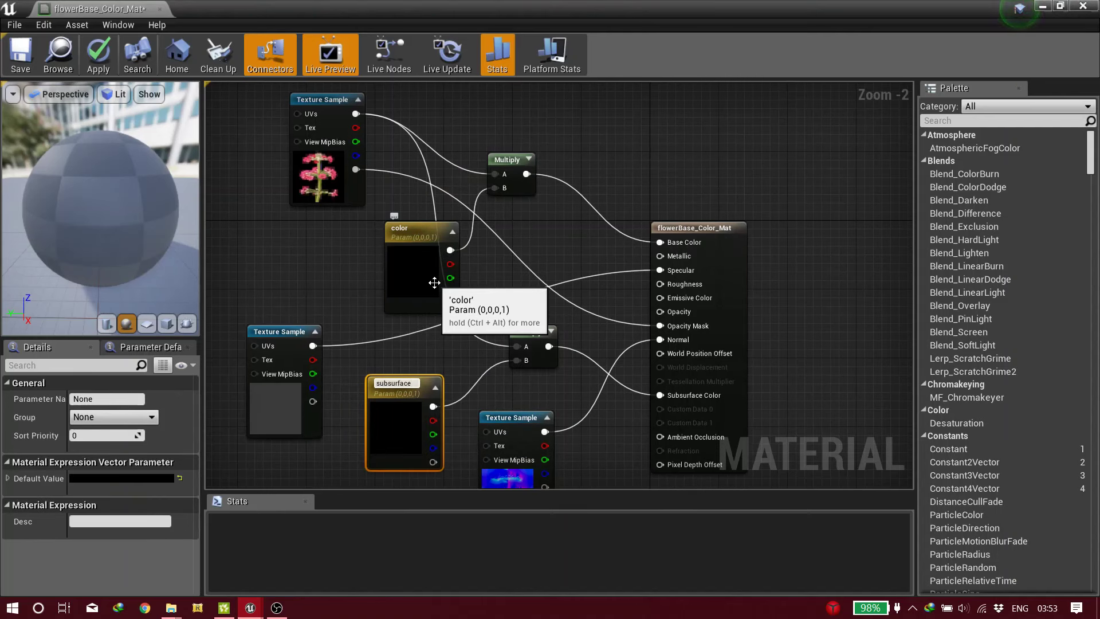
{"action": "left_click", "coordinate": [457, 357]}
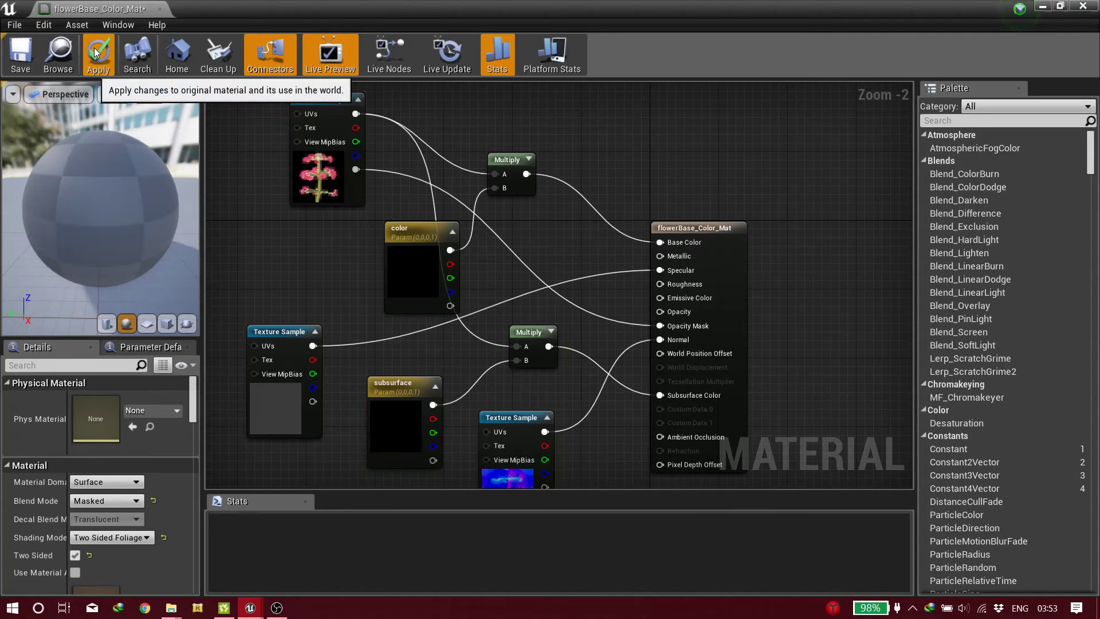
Step: Apply the changes to flowerBase_Color_Mat and close its material editor
{"action": "left_click", "coordinate": [97, 53]}
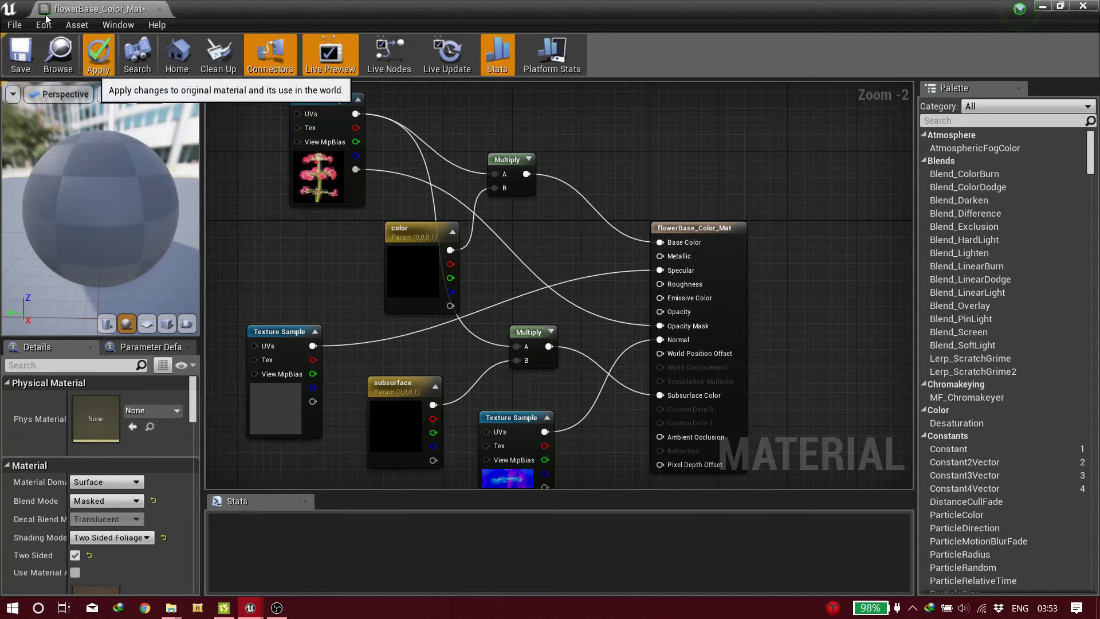
{"action": "left_click", "coordinate": [158, 8]}
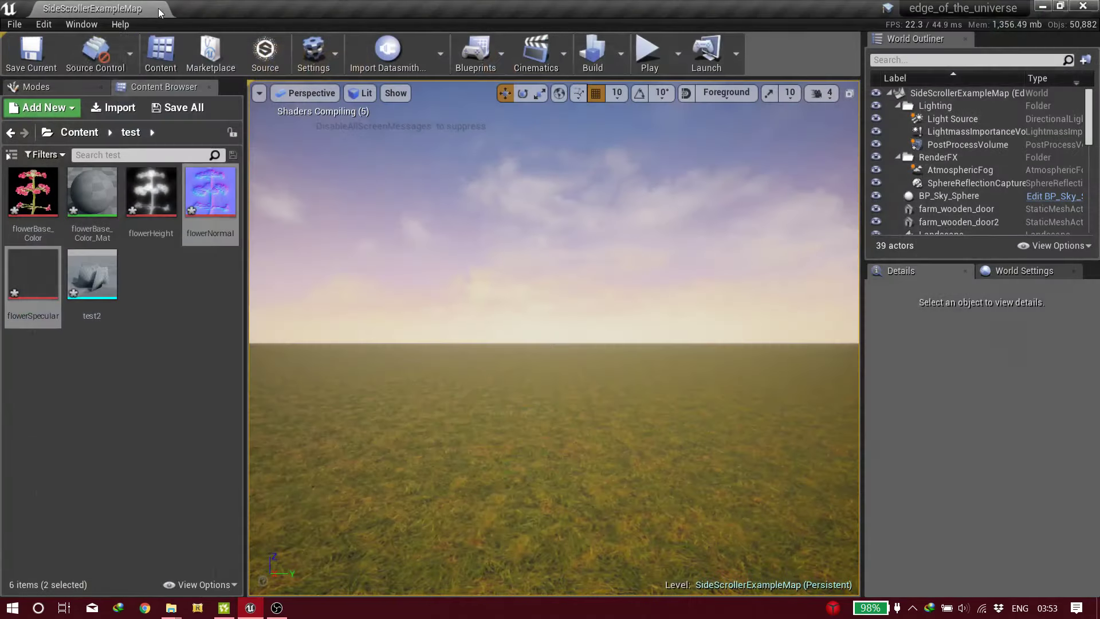
Step: Create a material instance from flowerBase_Color_Mat and enable its color and subsurface parameter overrides
{"action": "right_click", "coordinate": [99, 184]}
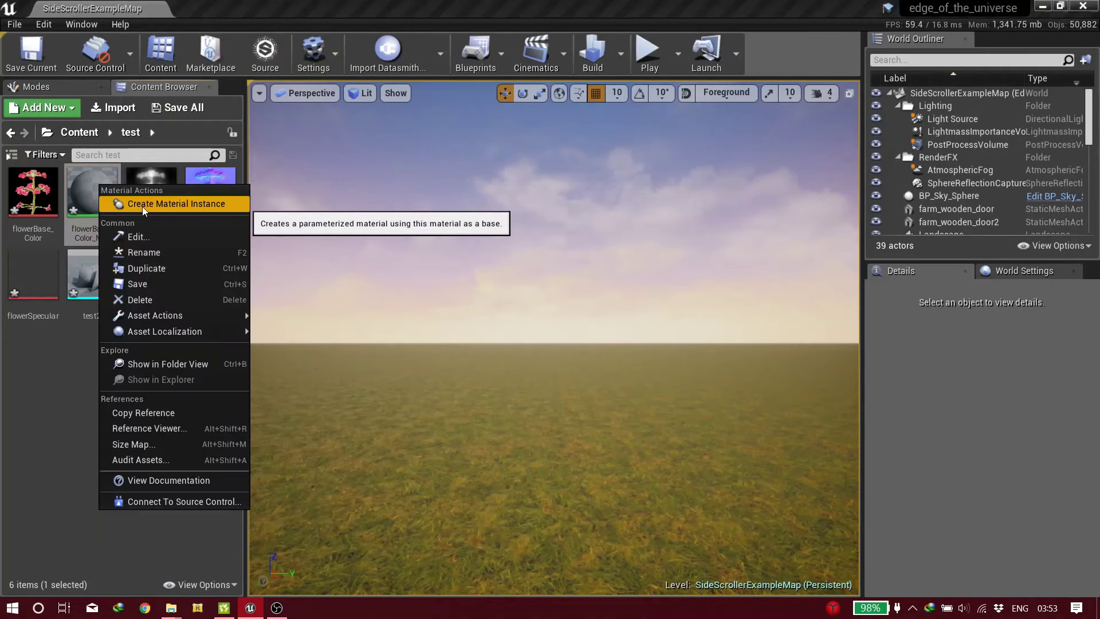
{"action": "left_click", "coordinate": [209, 204]}
{"action": "key", "text": "Return"}
{"action": "double_click", "coordinate": [161, 215]}
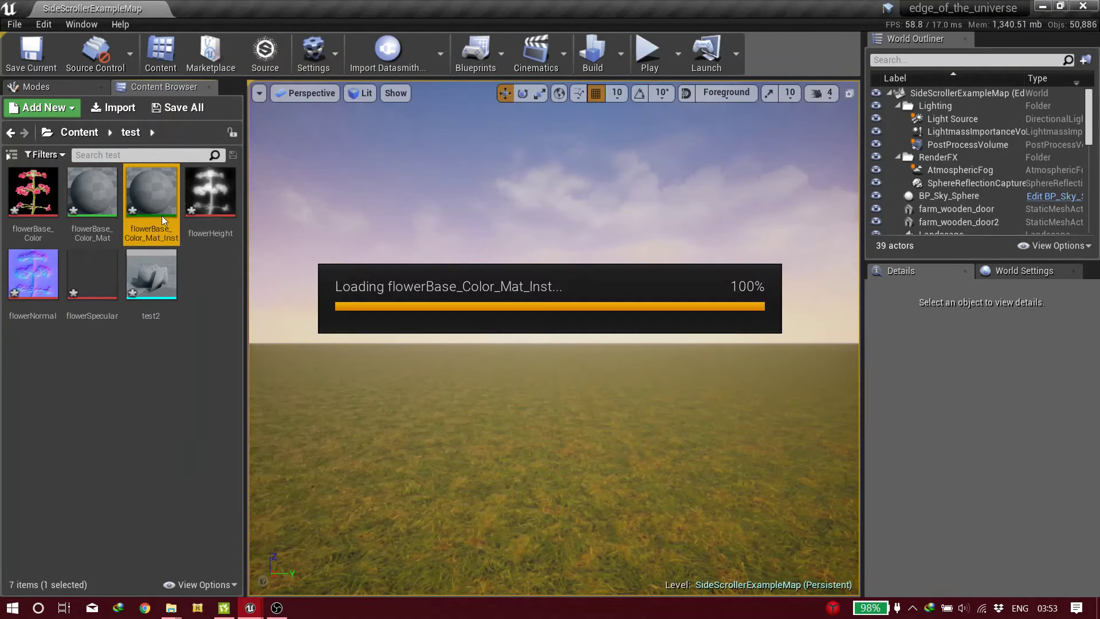
{"action": "left_click_drag", "start_coordinate": [97, 7], "coordinate": [477, 146]}
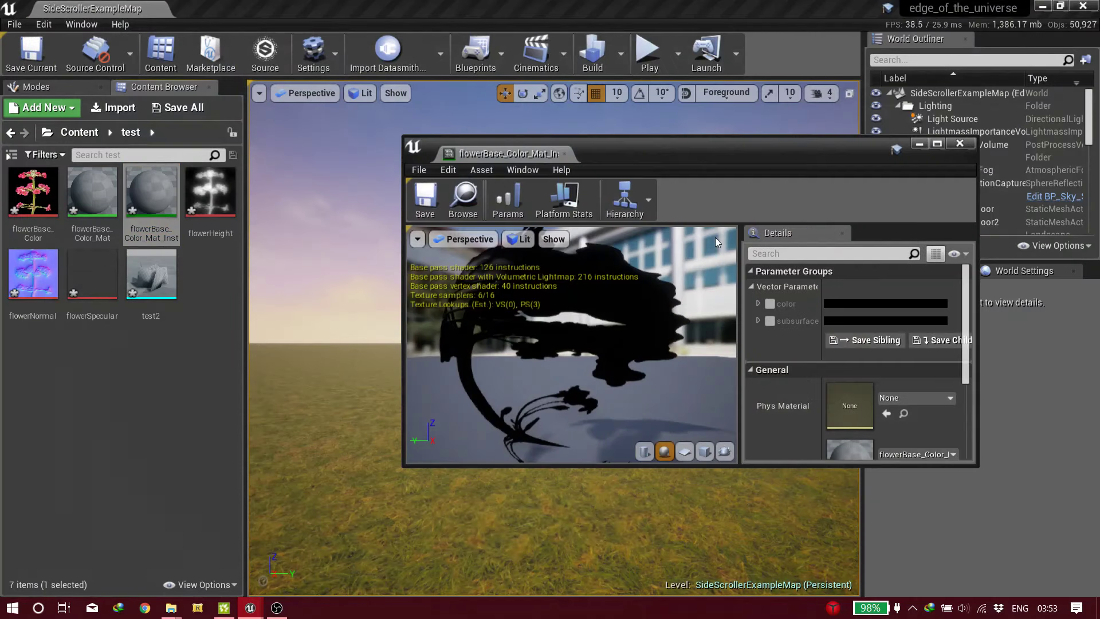
{"action": "left_click", "coordinate": [770, 303]}
{"action": "left_click", "coordinate": [770, 321]}
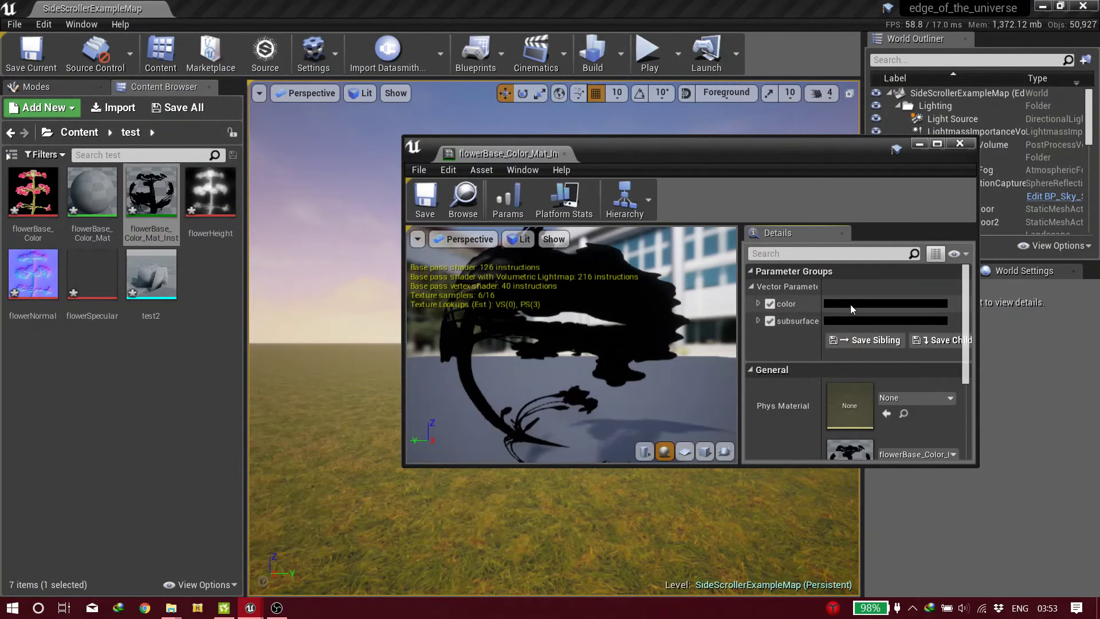
Step: Set the instance's color parameter to yellow with R 0.741667, G 0.570787 and B 0.0
{"action": "left_click", "coordinate": [839, 304]}
{"action": "left_click", "coordinate": [709, 318]}
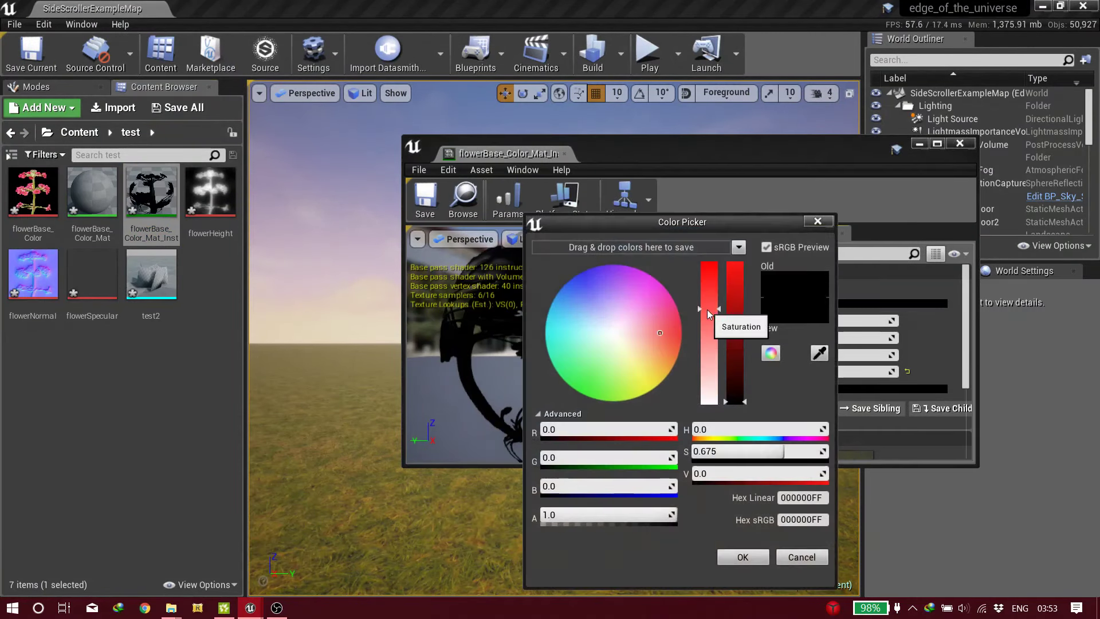
{"action": "left_click_drag", "start_coordinate": [627, 371], "coordinate": [663, 383]}
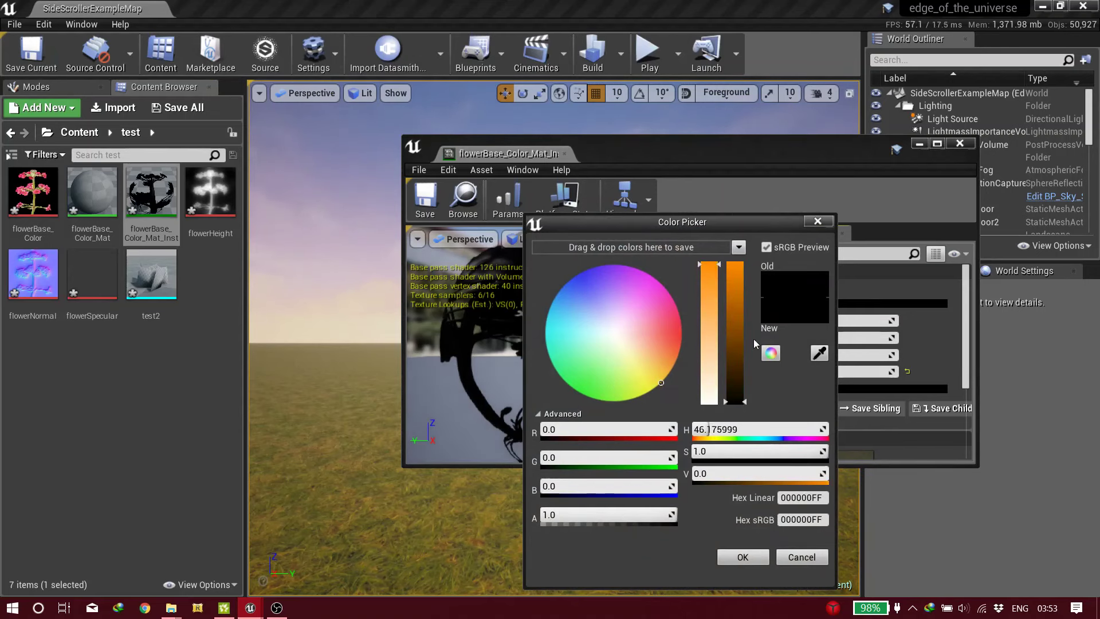
{"action": "left_click", "coordinate": [735, 300]}
{"action": "left_click", "coordinate": [738, 556]}
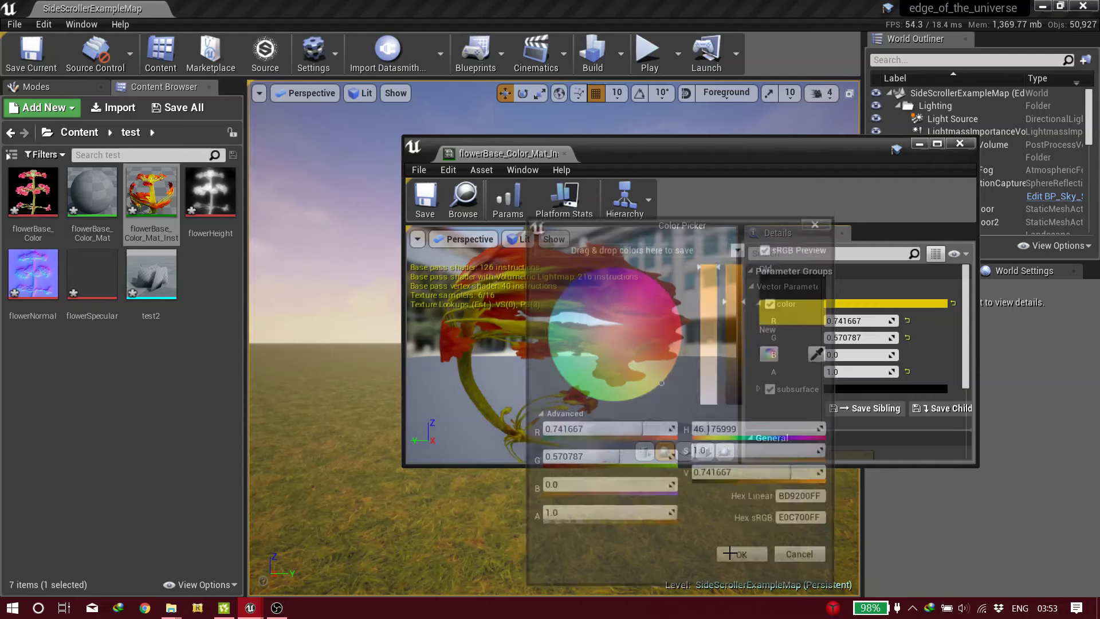
Step: Inspect the instance preview and set the color parameter to orange with R 0.758333, G 0.276234 and B 0.105126
{"action": "left_click_drag", "start_coordinate": [549, 343], "coordinate": [641, 358]}
{"action": "scroll", "coordinate": [549, 344], "scroll_direction": "down", "scroll_amount": 5}
{"action": "left_click_drag", "start_coordinate": [550, 344], "coordinate": [644, 421]}
{"action": "scroll", "coordinate": [599, 340], "scroll_direction": "up", "scroll_amount": 5}
{"action": "left_click", "coordinate": [913, 300]}
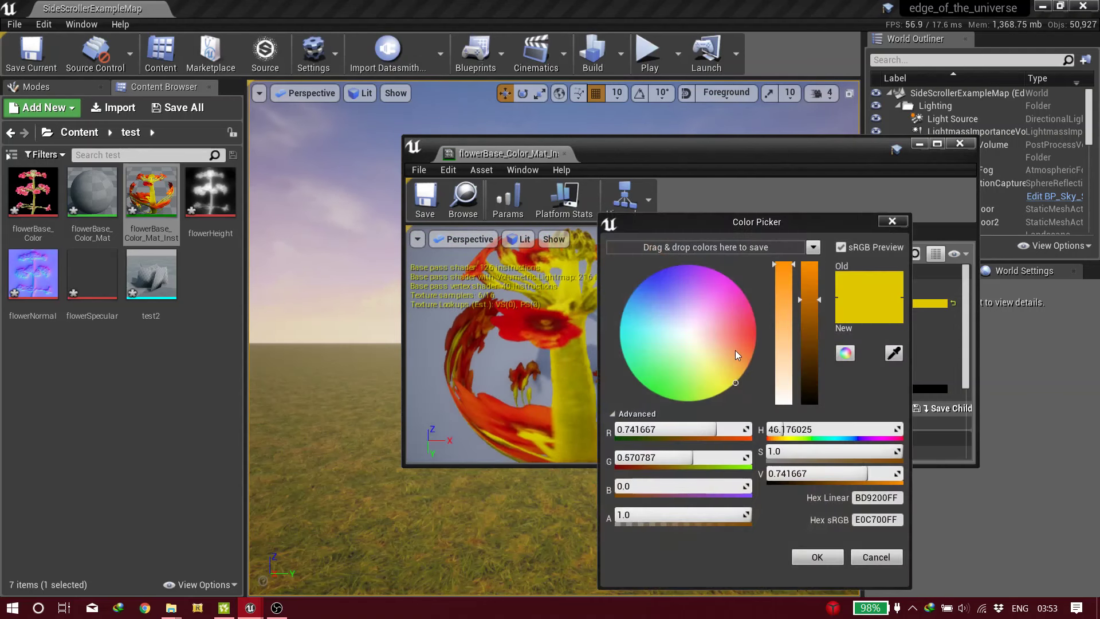
{"action": "left_click_drag", "start_coordinate": [734, 349], "coordinate": [745, 349]}
{"action": "left_click_drag", "start_coordinate": [808, 299], "coordinate": [807, 297]}
{"action": "left_click", "coordinate": [814, 557]}
{"action": "left_click", "coordinate": [816, 558]}
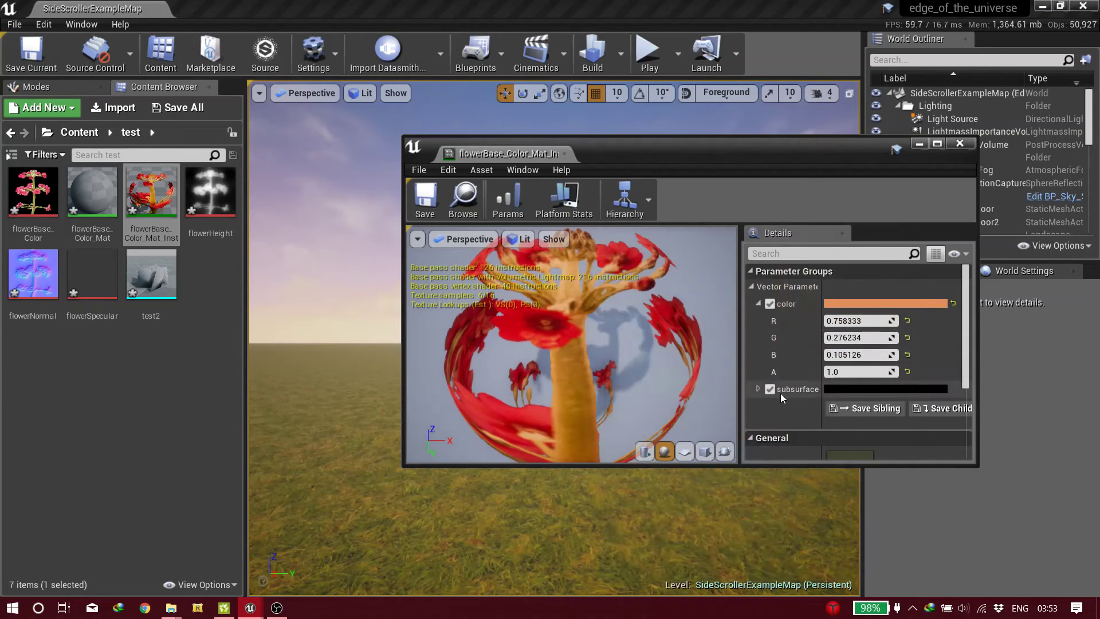
Step: Set the subsurface parameter to yellow, and save and close the material instance
{"action": "left_click", "coordinate": [839, 389]}
{"action": "mouse_move", "coordinate": [641, 335]}
{"action": "left_mouse_down"}
{"action": "mouse_move", "coordinate": [675, 352]}
{"action": "mouse_move", "coordinate": [625, 390]}
{"action": "left_mouse_up"}
{"action": "left_click_drag", "start_coordinate": [654, 228], "coordinate": [829, 168]}
{"action": "mouse_move", "coordinate": [820, 300]}
{"action": "left_mouse_down"}
{"action": "mouse_move", "coordinate": [765, 322]}
{"action": "mouse_move", "coordinate": [844, 267]}
{"action": "mouse_move", "coordinate": [791, 315]}
{"action": "mouse_move", "coordinate": [807, 323]}
{"action": "left_mouse_up"}
{"action": "left_click_drag", "start_coordinate": [911, 309], "coordinate": [912, 271]}
{"action": "mouse_move", "coordinate": [824, 316]}
{"action": "left_mouse_down"}
{"action": "mouse_move", "coordinate": [845, 284]}
{"action": "mouse_move", "coordinate": [789, 334]}
{"action": "mouse_move", "coordinate": [818, 328]}
{"action": "left_mouse_up"}
{"action": "left_click", "coordinate": [913, 497]}
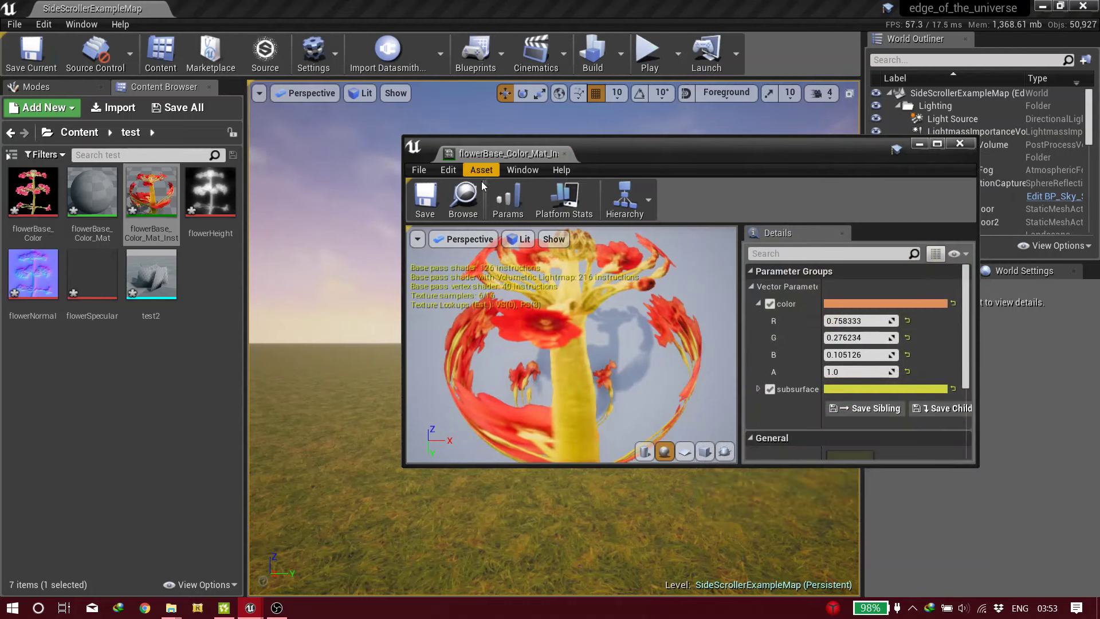
{"action": "left_click", "coordinate": [432, 205]}
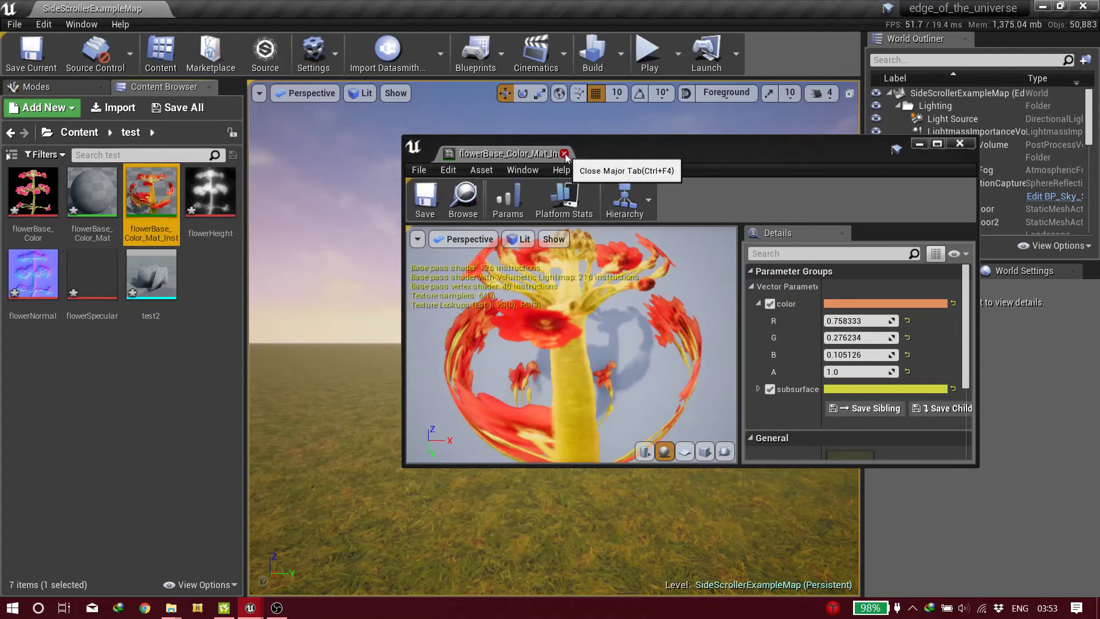
{"action": "left_click", "coordinate": [564, 153]}
Step: Assign flowerBase_Color_Mat_Inst to the Element 0 material slot of the test2 mesh and inspect the flowers from several angles
{"action": "double_click", "coordinate": [163, 285]}
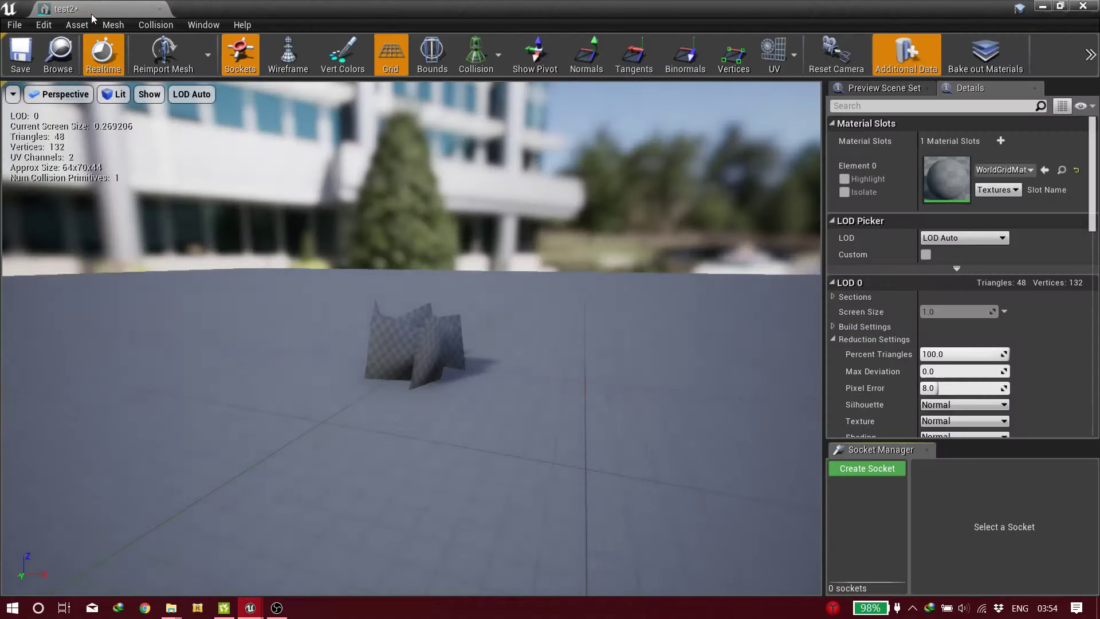
{"action": "double_click", "coordinate": [91, 14]}
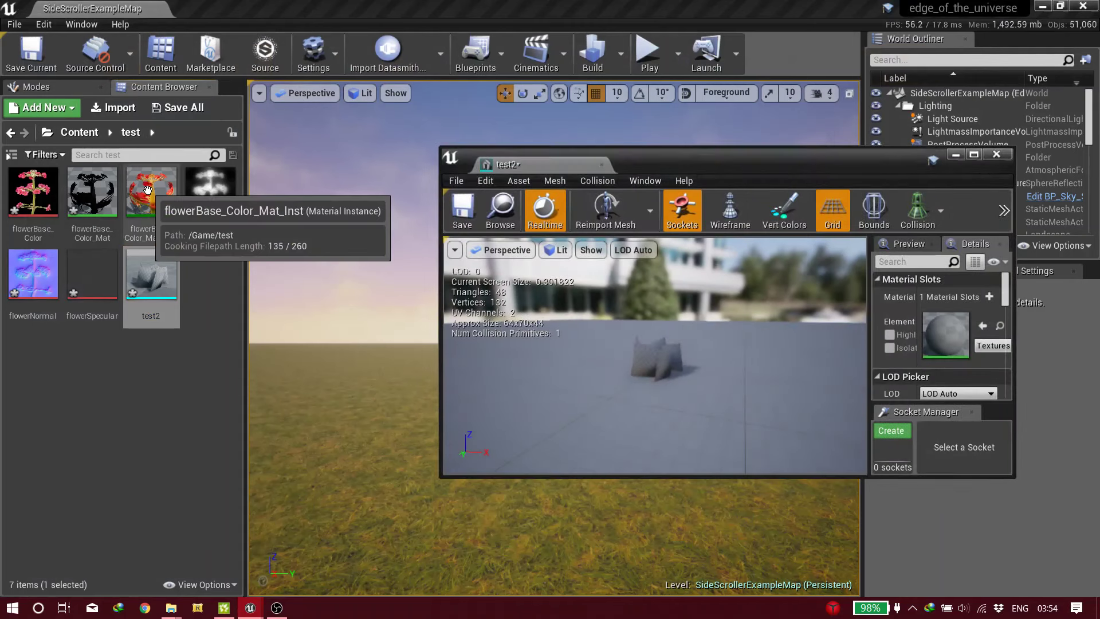
{"action": "left_click_drag", "start_coordinate": [151, 194], "coordinate": [951, 339]}
{"action": "double_click", "coordinate": [682, 160]}
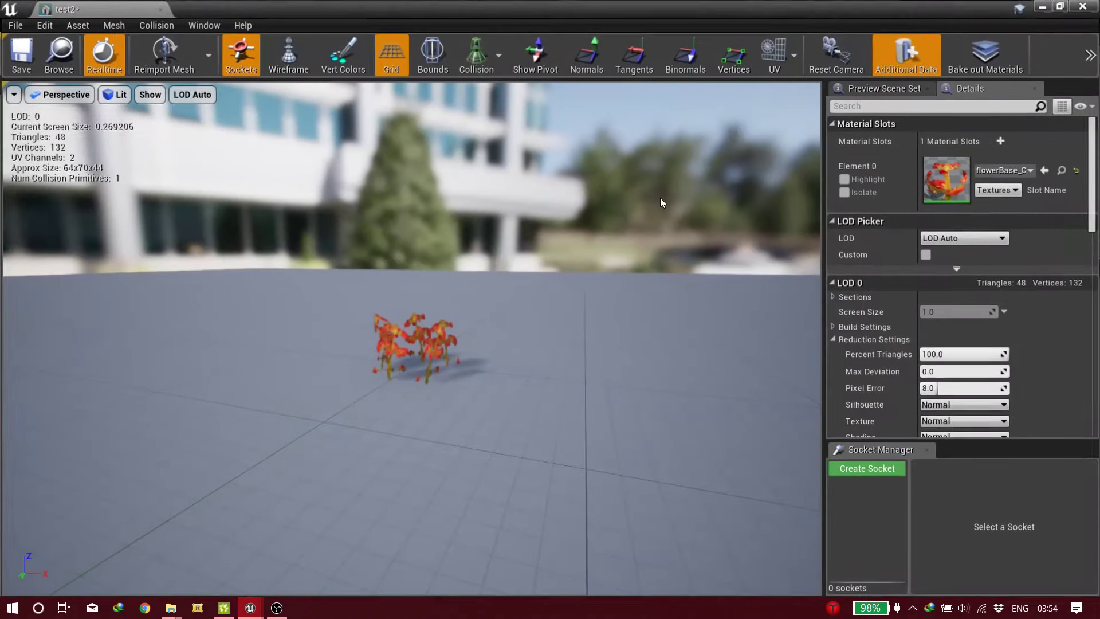
{"action": "right_click_drag", "start_coordinate": [660, 197], "coordinate": [630, 226]}
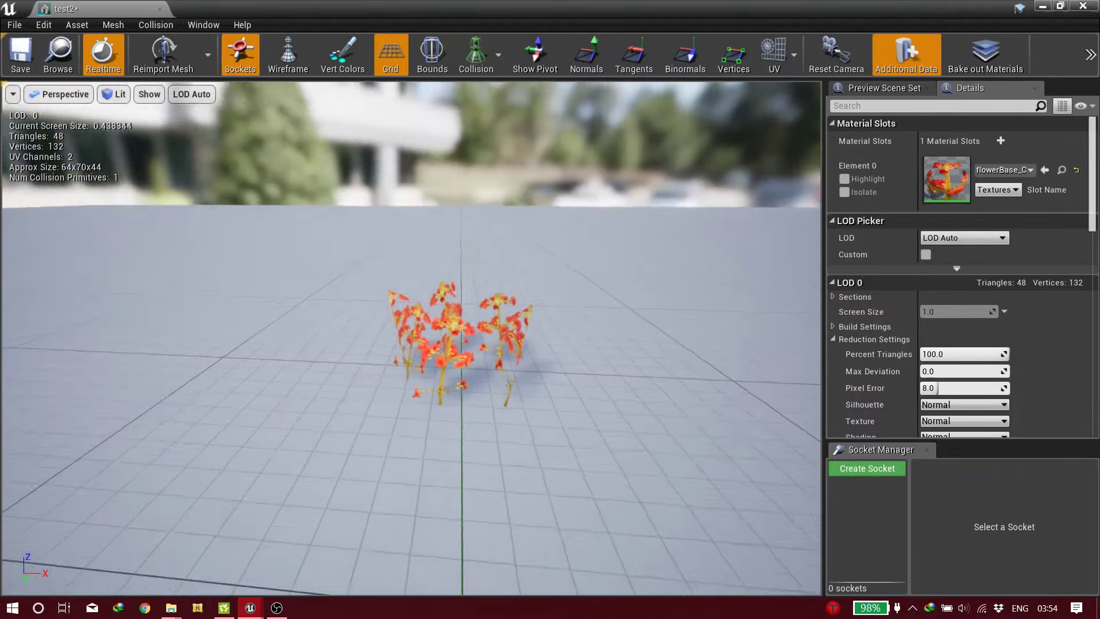
{"action": "left_click_drag", "start_coordinate": [667, 195], "coordinate": [447, 152]}
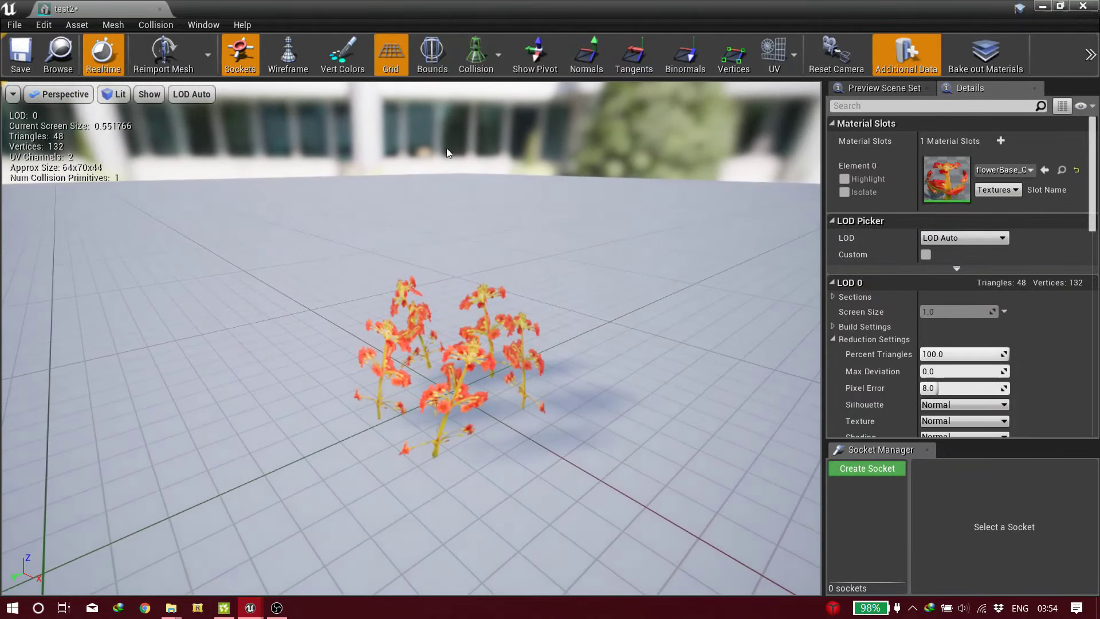
{"action": "left_click", "coordinate": [160, 9]}
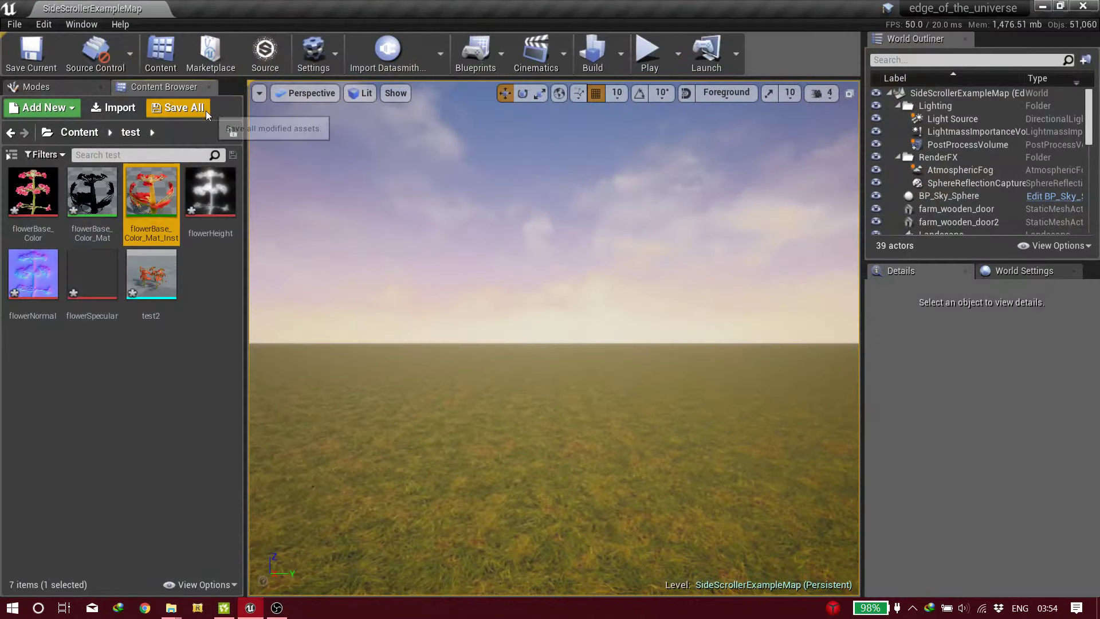
Step: Add a SimpleGrassWind node below the normal map's Texture Sample in the flowerBase_Color_Mat graph
{"action": "double_click", "coordinate": [103, 200]}
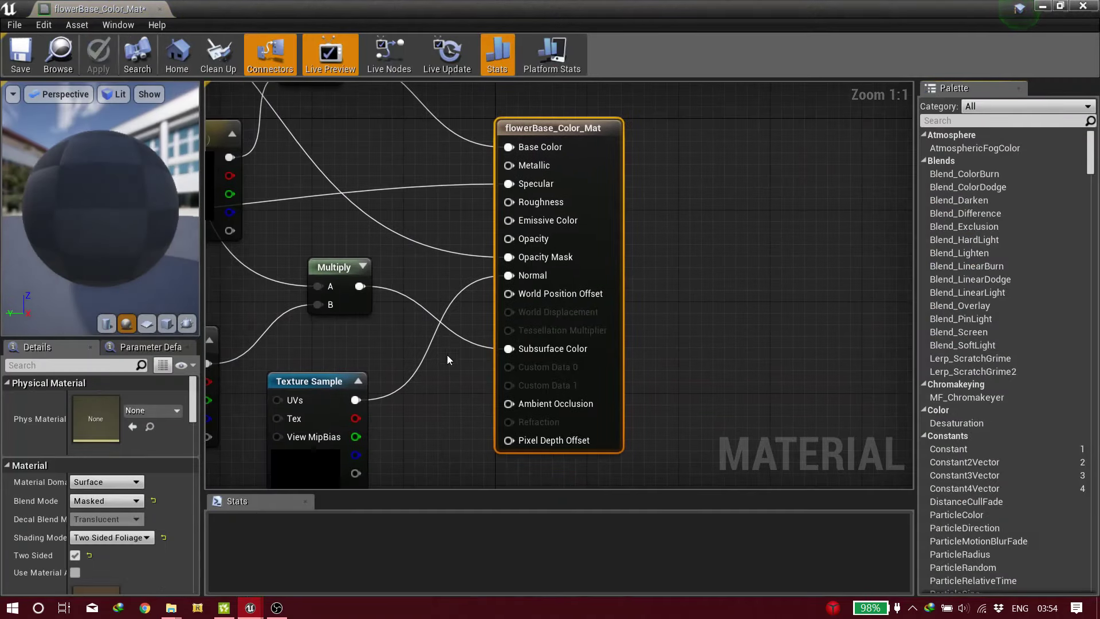
{"action": "left_click_drag", "start_coordinate": [583, 125], "coordinate": [629, 126]}
{"action": "right_click_drag", "start_coordinate": [525, 296], "coordinate": [640, 152]}
{"action": "scroll", "coordinate": [525, 277], "scroll_direction": "down", "scroll_amount": 3}
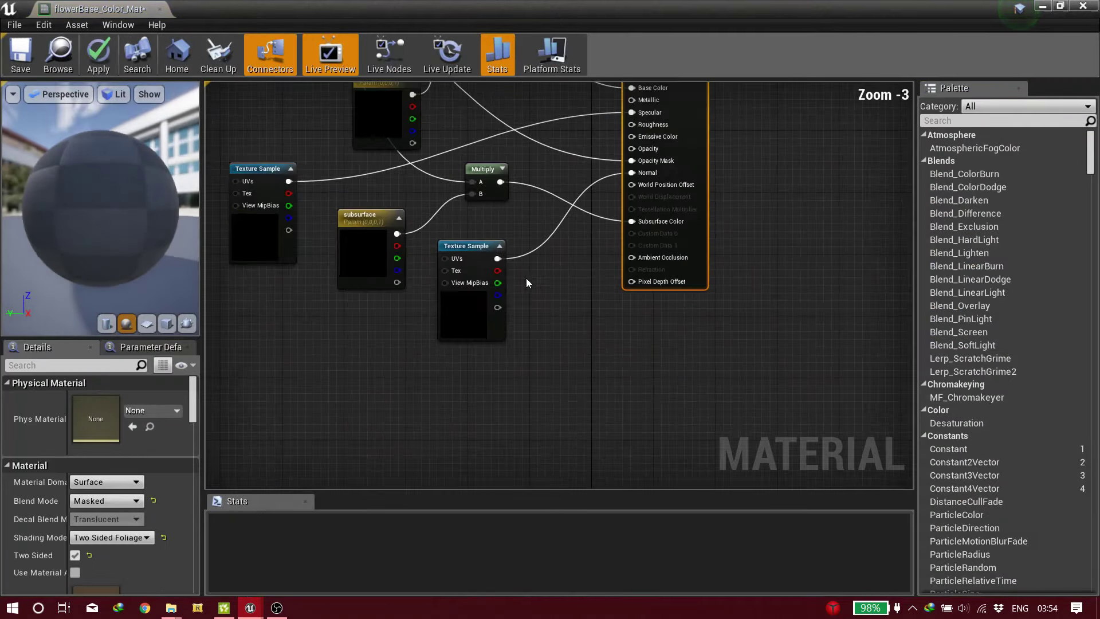
{"action": "right_click_drag", "start_coordinate": [561, 277], "coordinate": [554, 314]}
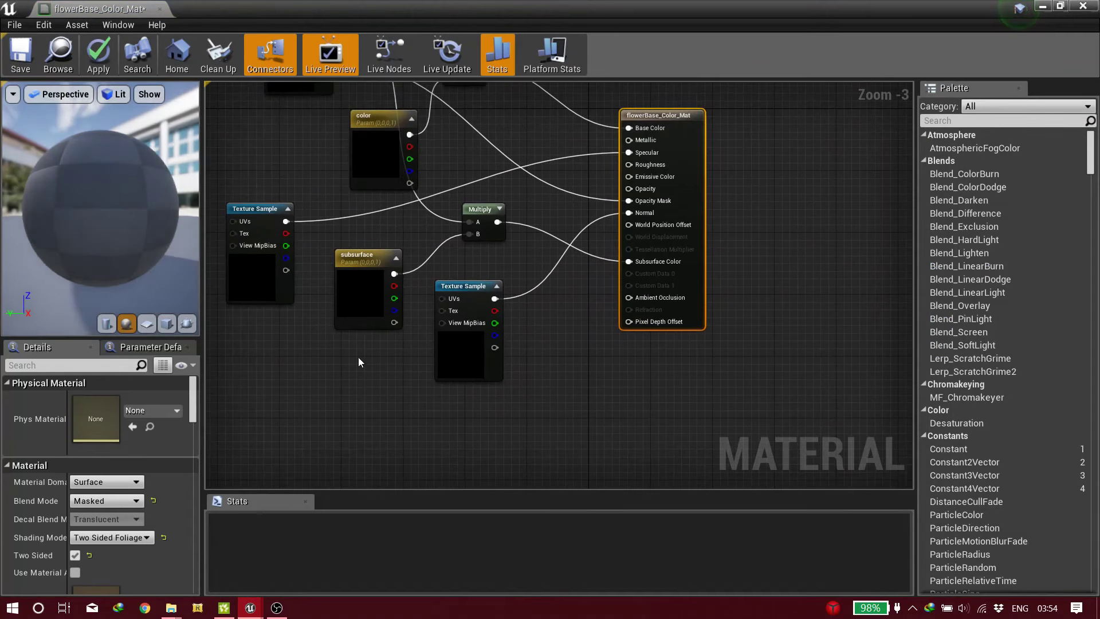
{"action": "right_click_drag", "start_coordinate": [358, 357], "coordinate": [451, 189]}
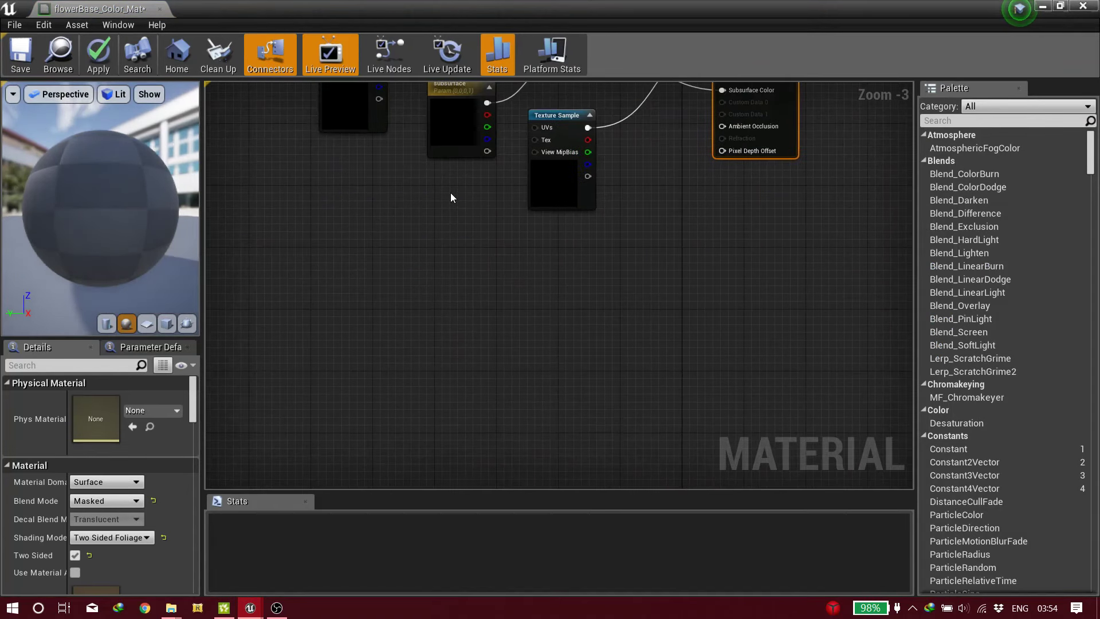
{"action": "right_click", "coordinate": [497, 274]}
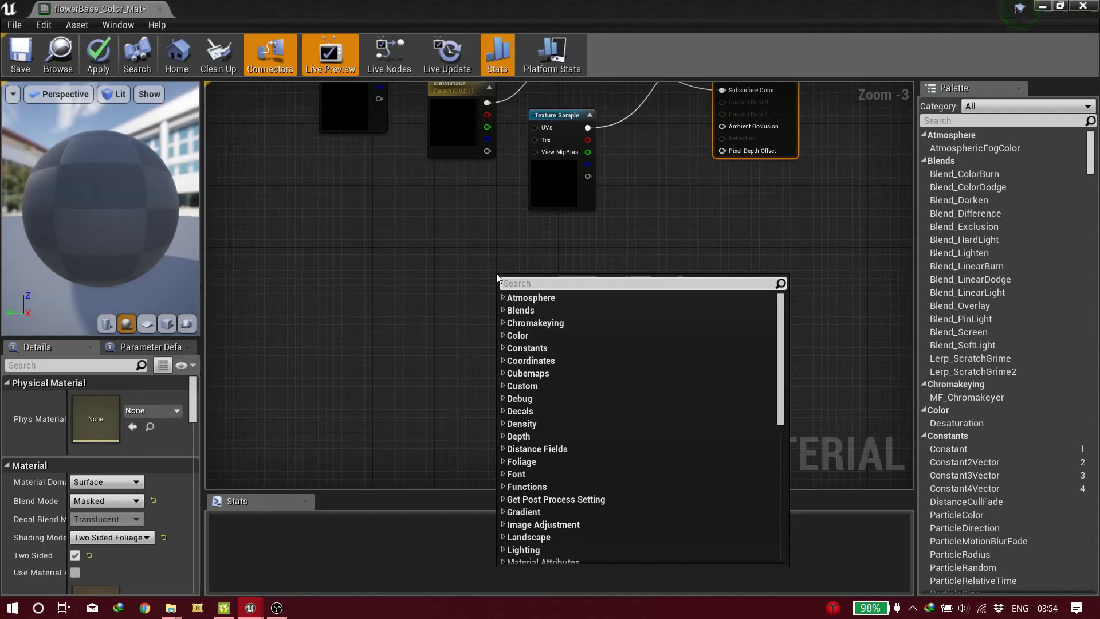
{"action": "type", "text": "wind"}
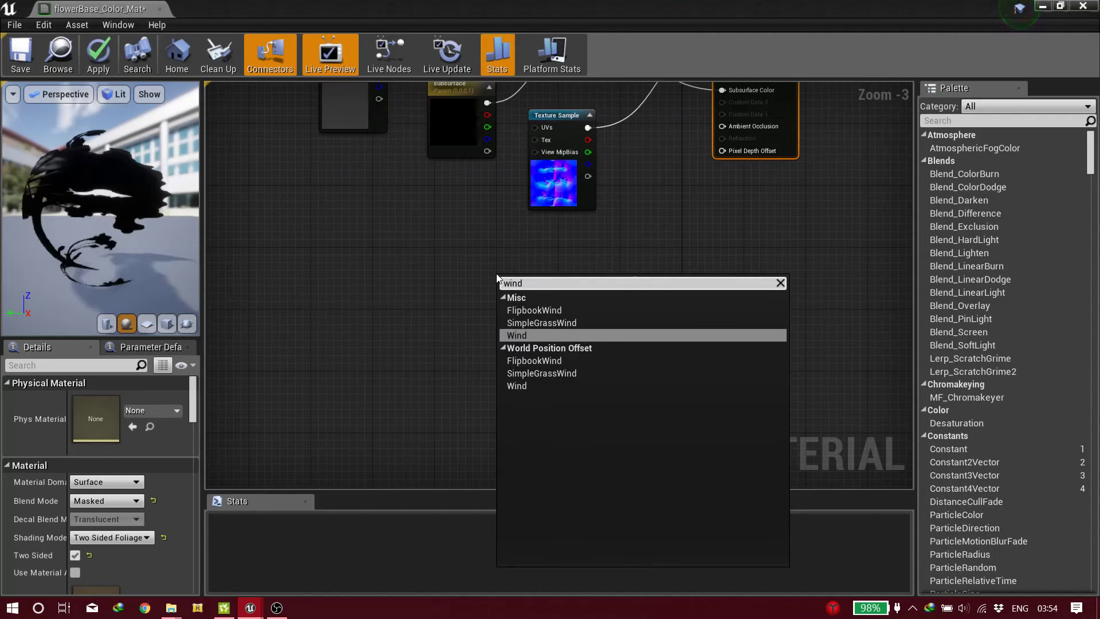
{"action": "left_click", "coordinate": [525, 324]}
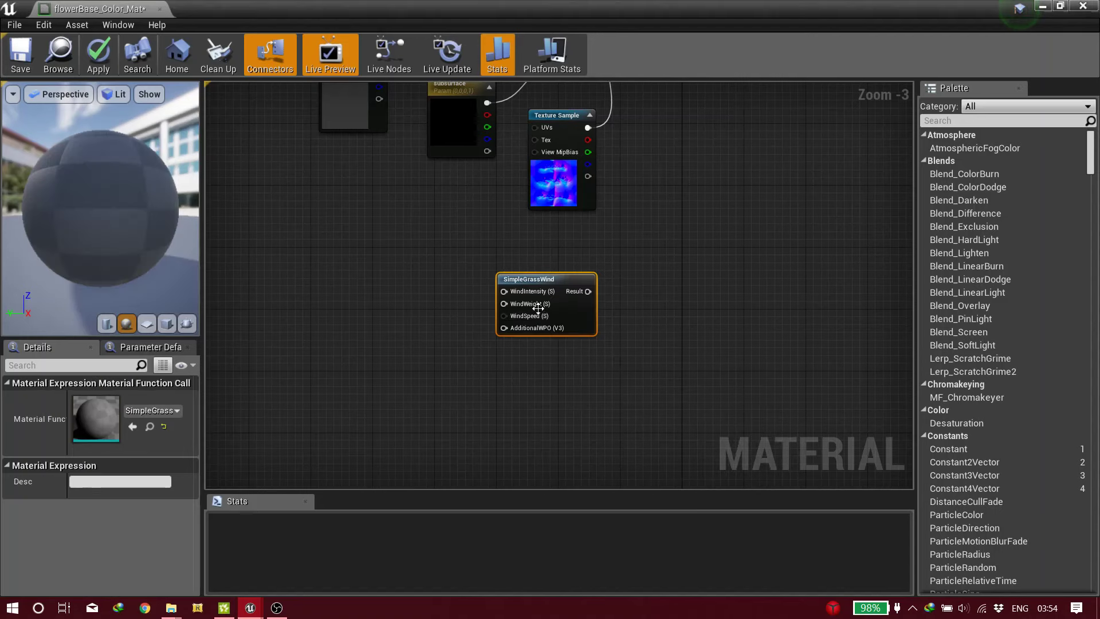
{"action": "left_click_drag", "start_coordinate": [538, 308], "coordinate": [576, 305]}
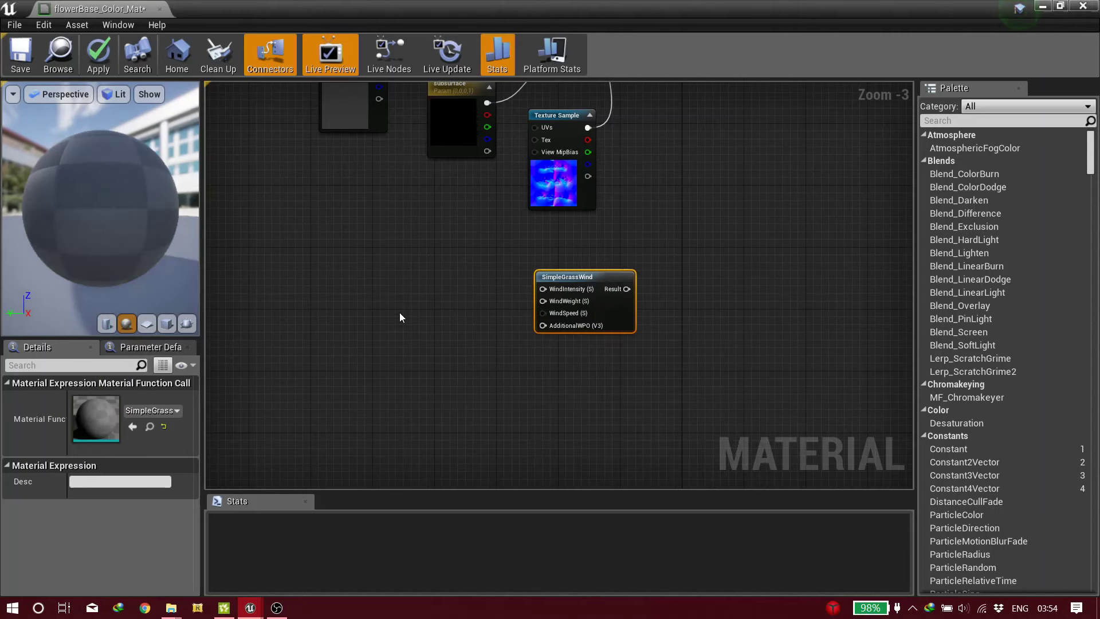
Step: Add three scalar parameters beside the SimpleGrassWind node
{"action": "left_click", "coordinate": [429, 252]}
{"action": "type", "text": "ssssssssssssss"}
{"action": "left_click", "coordinate": [403, 277]}
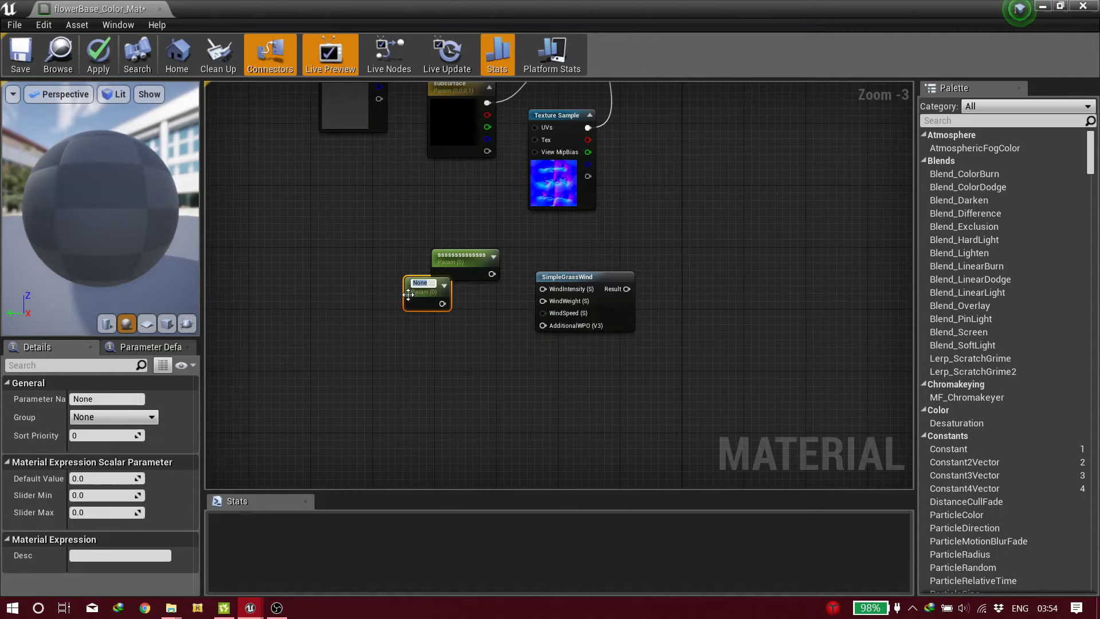
{"action": "type", "text": "s"}
{"action": "left_click", "coordinate": [420, 342]}
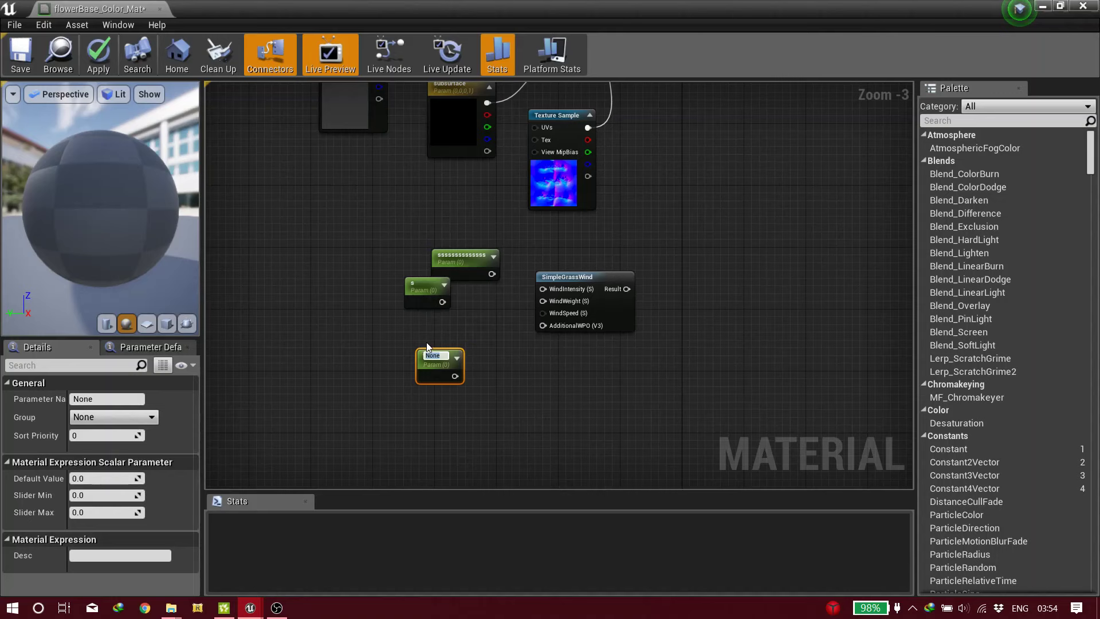
Step: Rename the uppermost scalar parameter to speed and connect it to SimpleGrassWind's AdditionalWPO input
{"action": "left_click", "coordinate": [465, 259]}
{"action": "left_click", "coordinate": [123, 398]}
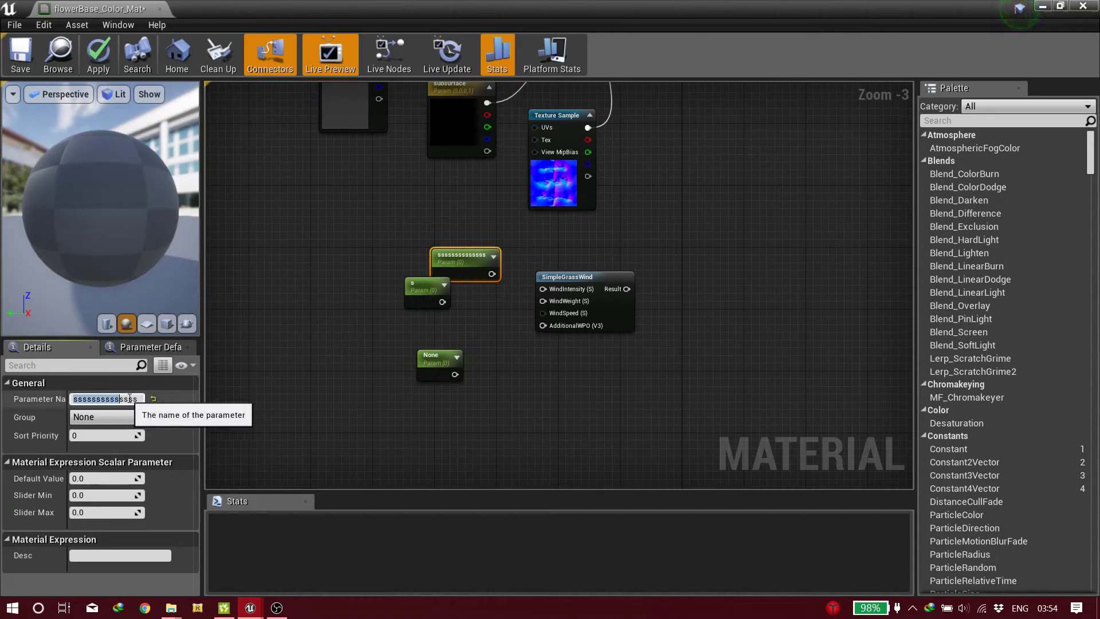
{"action": "left_click", "coordinate": [127, 398]}
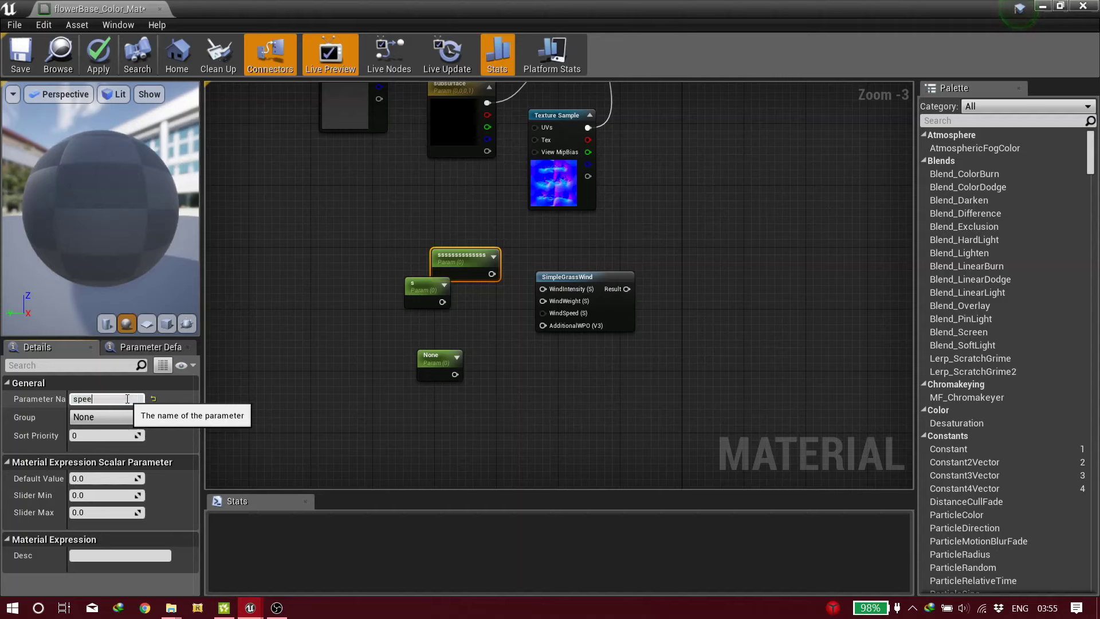
{"action": "type", "text": "speed"}
{"action": "left_click", "coordinate": [217, 390]}
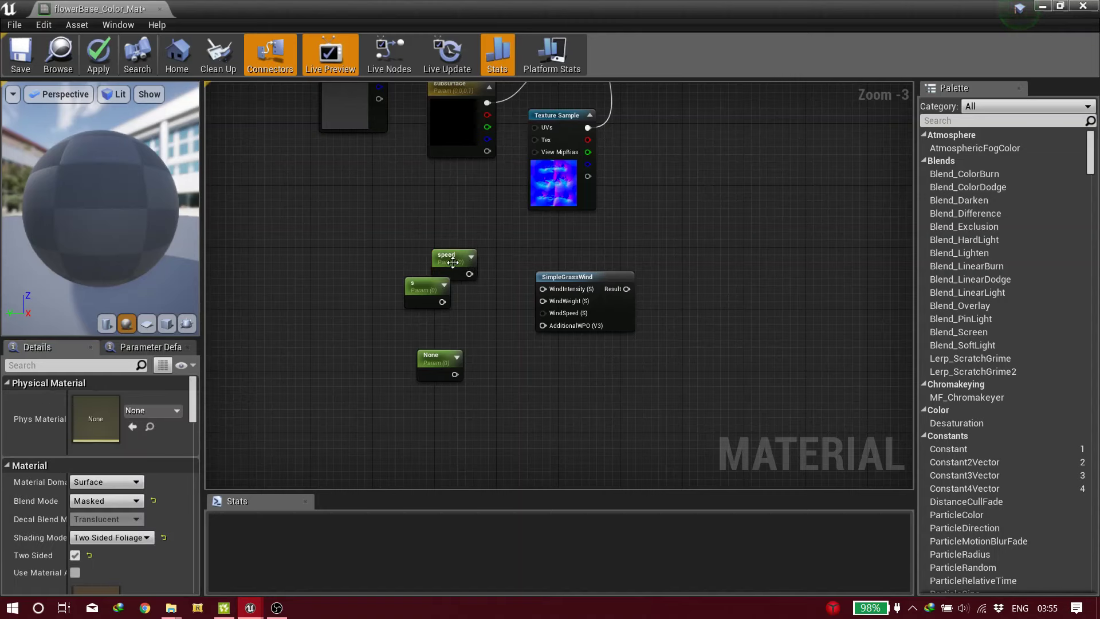
{"action": "left_click_drag", "start_coordinate": [453, 262], "coordinate": [501, 400]}
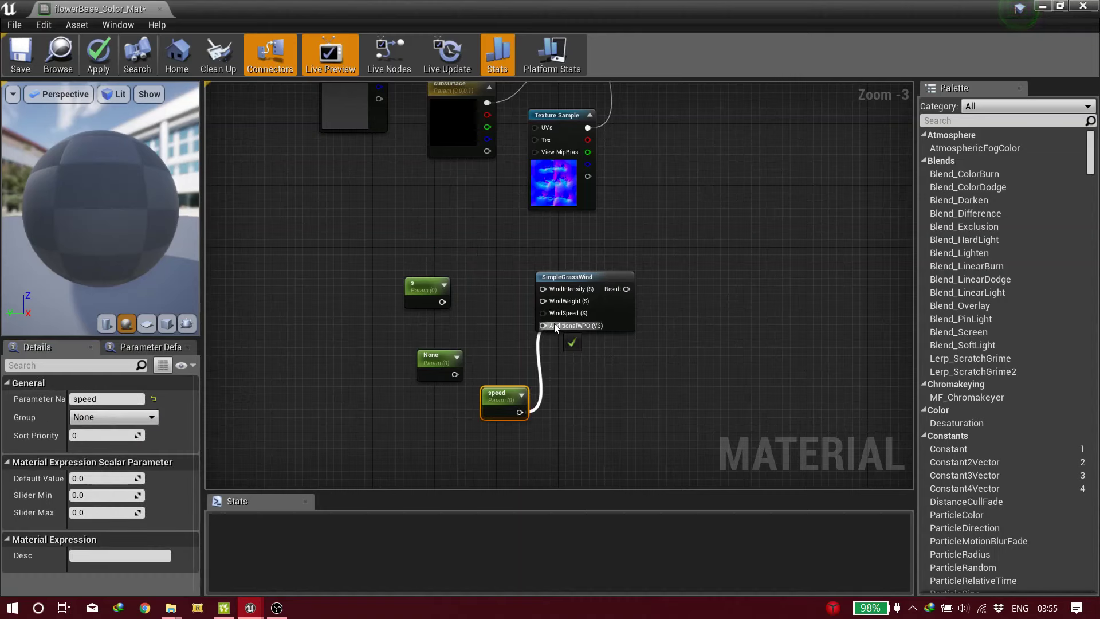
Step: Rename the scalar parameter s to weight and connect it to SimpleGrassWind's WindWeight input
{"action": "left_click", "coordinate": [427, 286]}
{"action": "scroll", "coordinate": [579, 304], "scroll_direction": "up", "scroll_amount": 3}
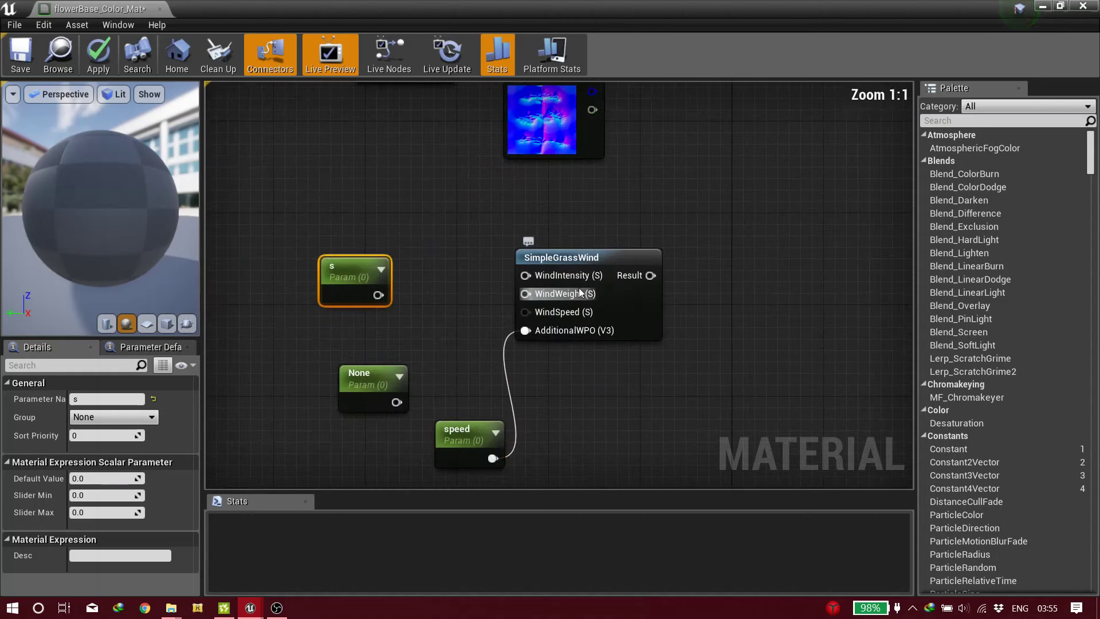
{"action": "left_click", "coordinate": [89, 398]}
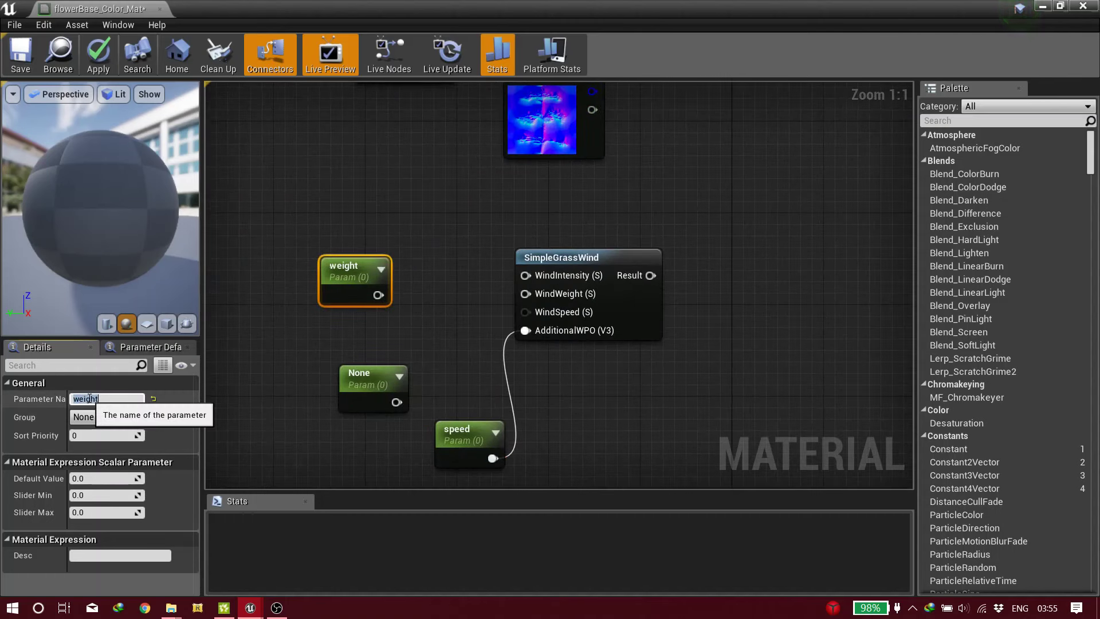
{"action": "left_click_drag", "start_coordinate": [378, 295], "coordinate": [523, 293]}
{"action": "left_click_drag", "start_coordinate": [355, 273], "coordinate": [310, 300]}
Step: Connect the unnamed scalar parameter to SimpleGrassWind's WindIntensity input and name it intensity
{"action": "left_click_drag", "start_coordinate": [404, 408], "coordinate": [455, 273]}
{"action": "left_click_drag", "start_coordinate": [544, 276], "coordinate": [545, 276]}
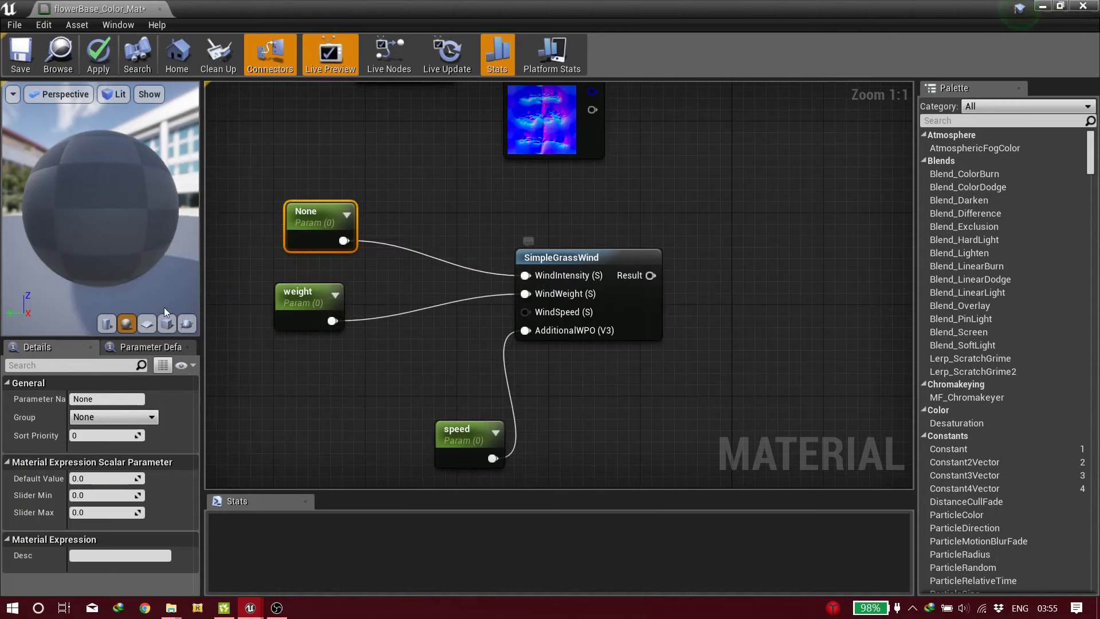
{"action": "left_click", "coordinate": [107, 398]}
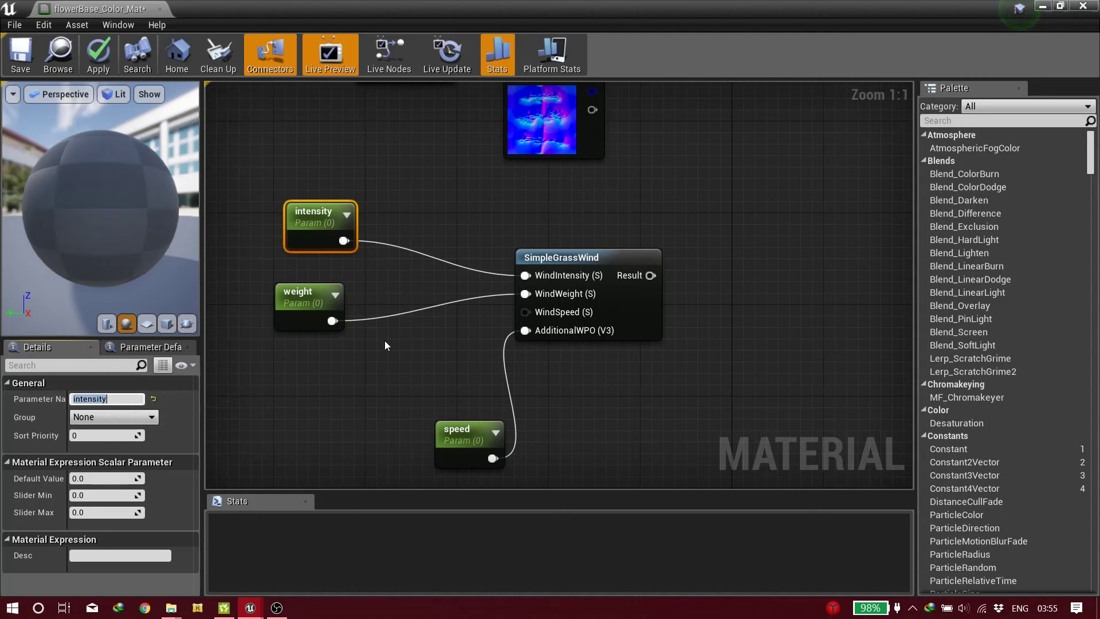
Step: Connect SimpleGrassWind's Result to the material's World Position Offset input, apply the changes and close the material editor
{"action": "right_click_drag", "start_coordinate": [606, 219], "coordinate": [524, 293]}
{"action": "scroll", "coordinate": [567, 248], "scroll_direction": "down", "scroll_amount": 1}
{"action": "right_click_drag", "start_coordinate": [567, 249], "coordinate": [562, 294]}
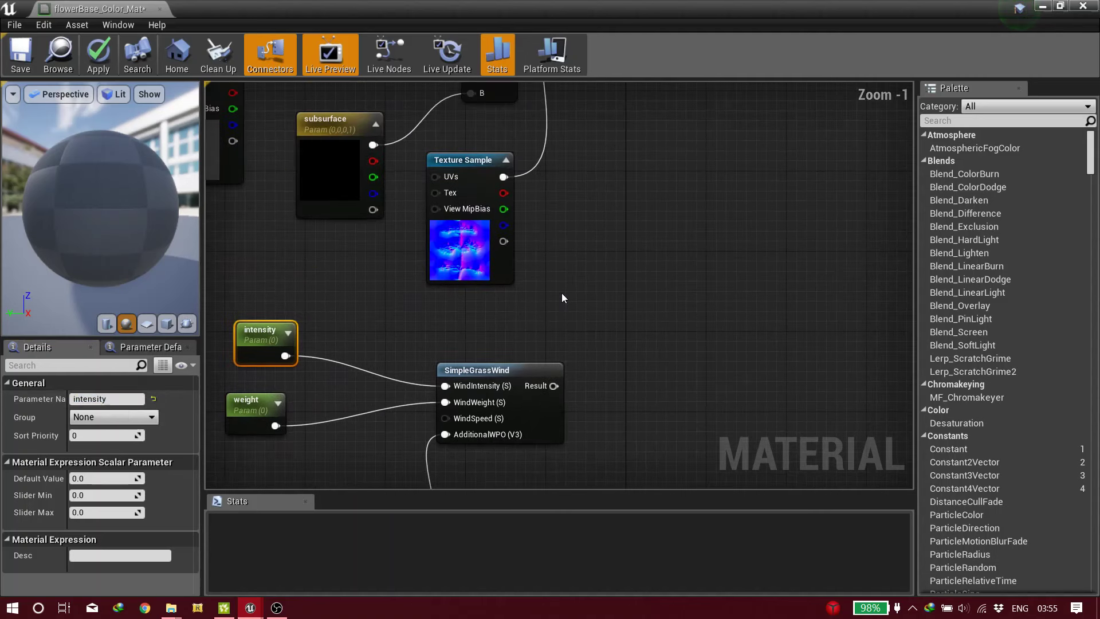
{"action": "scroll", "coordinate": [562, 294], "scroll_direction": "down", "scroll_amount": 2}
{"action": "left_click_drag", "start_coordinate": [555, 364], "coordinate": [669, 132]}
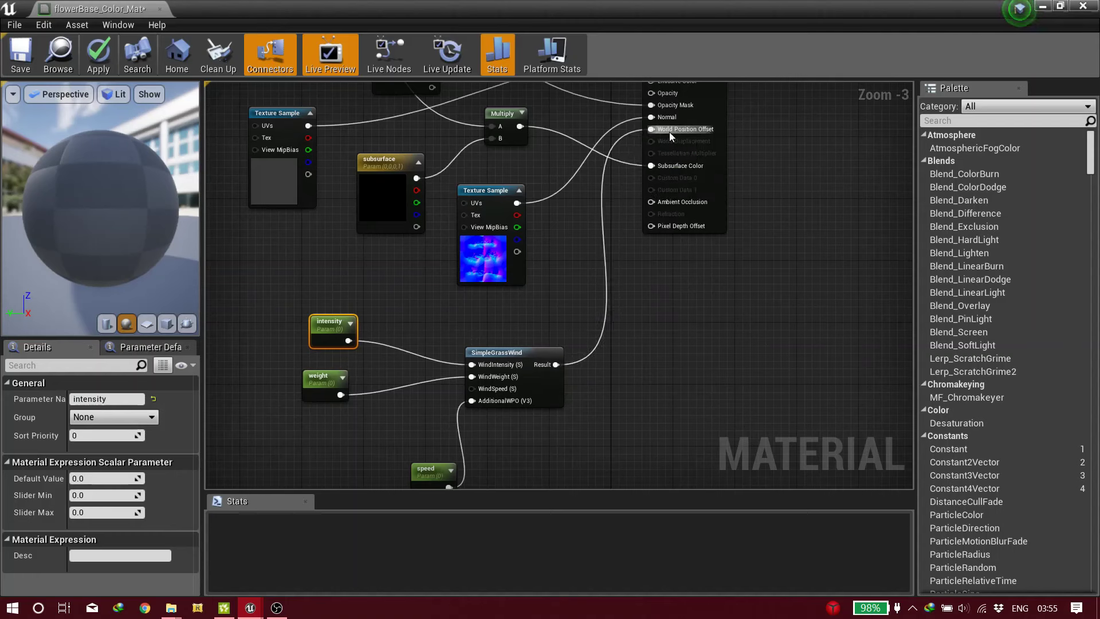
{"action": "left_click", "coordinate": [103, 56]}
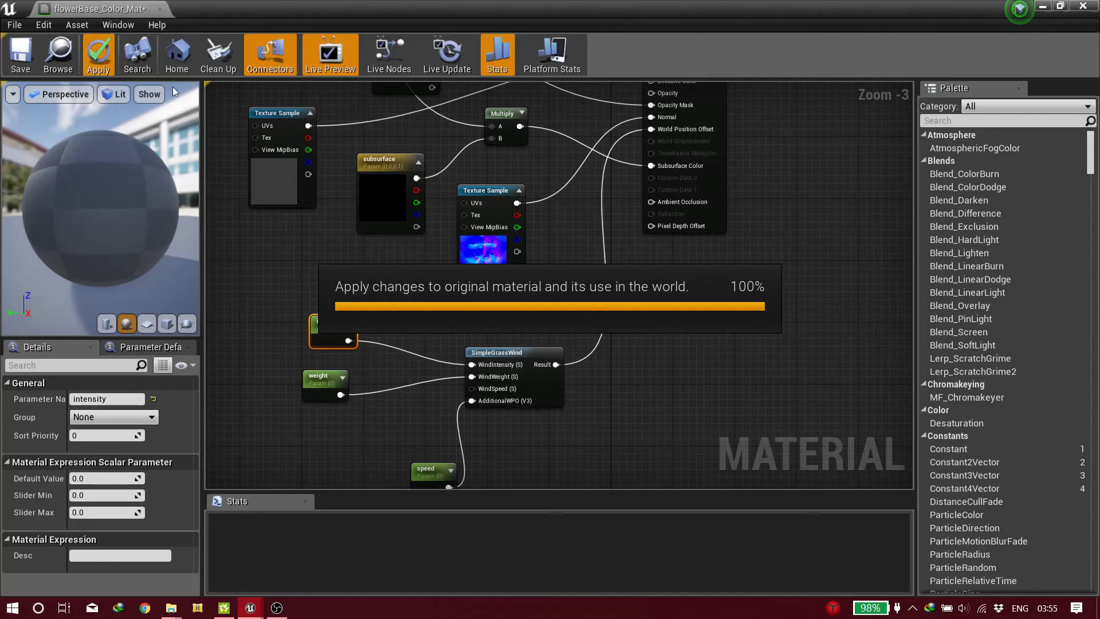
{"action": "left_click", "coordinate": [160, 10]}
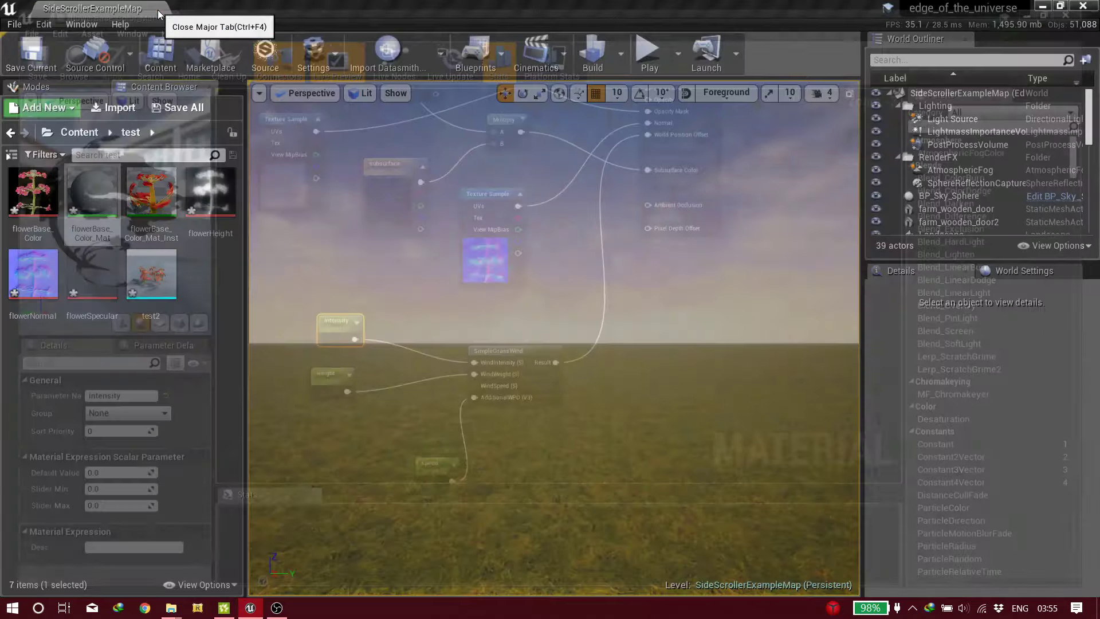
Step: In the flowerBase_Color_Mat instance, enable and set intensity to 0.220952, speed to 0.213333 and weight to 0.205714, and close it
{"action": "double_click", "coordinate": [150, 192]}
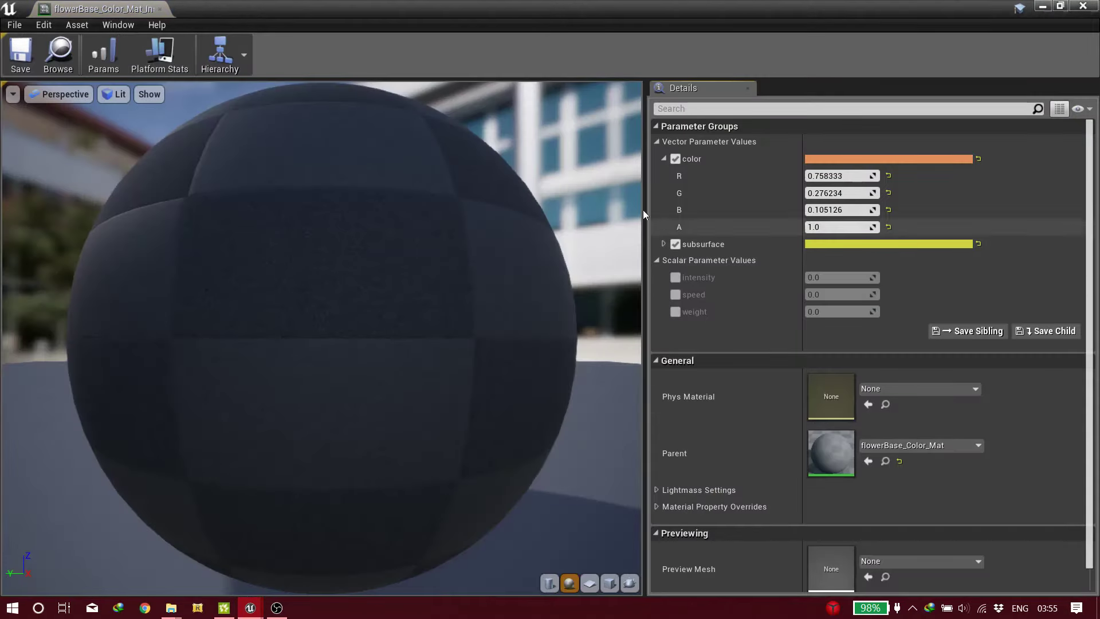
{"action": "left_click", "coordinate": [674, 278]}
{"action": "left_click", "coordinate": [674, 294]}
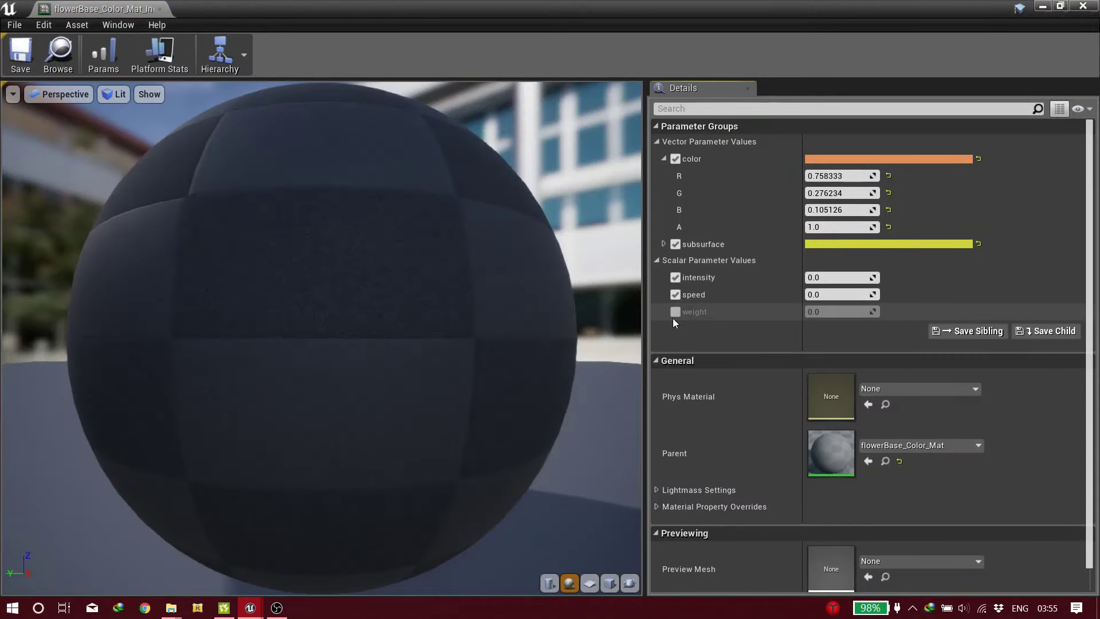
{"action": "left_click", "coordinate": [676, 312]}
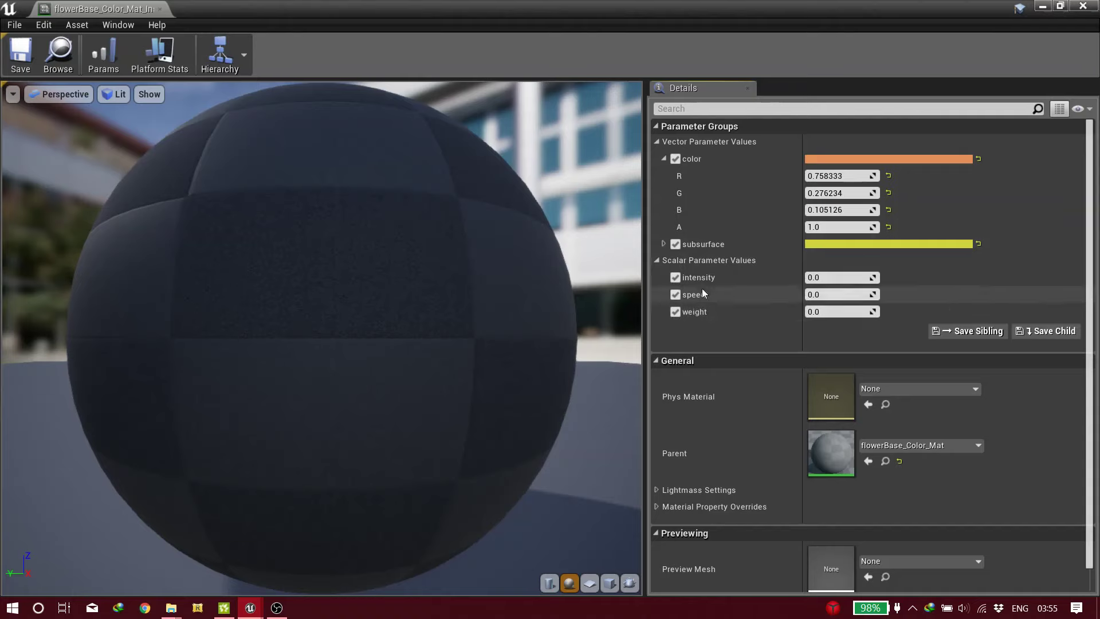
{"action": "left_click_drag", "start_coordinate": [825, 277], "coordinate": [839, 317]}
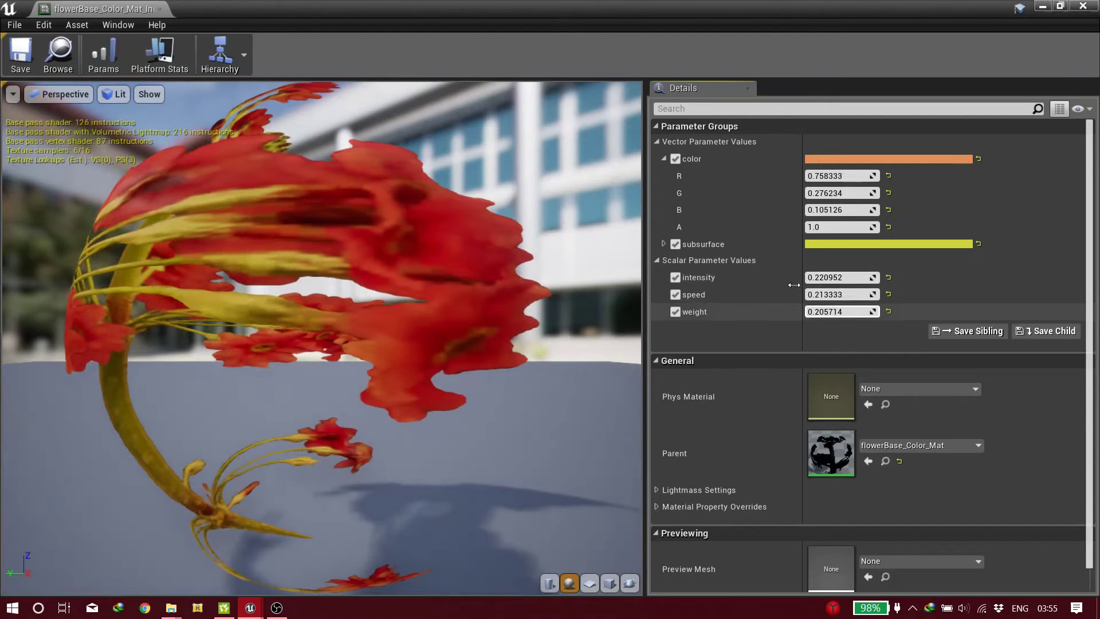
{"action": "left_click", "coordinate": [160, 10]}
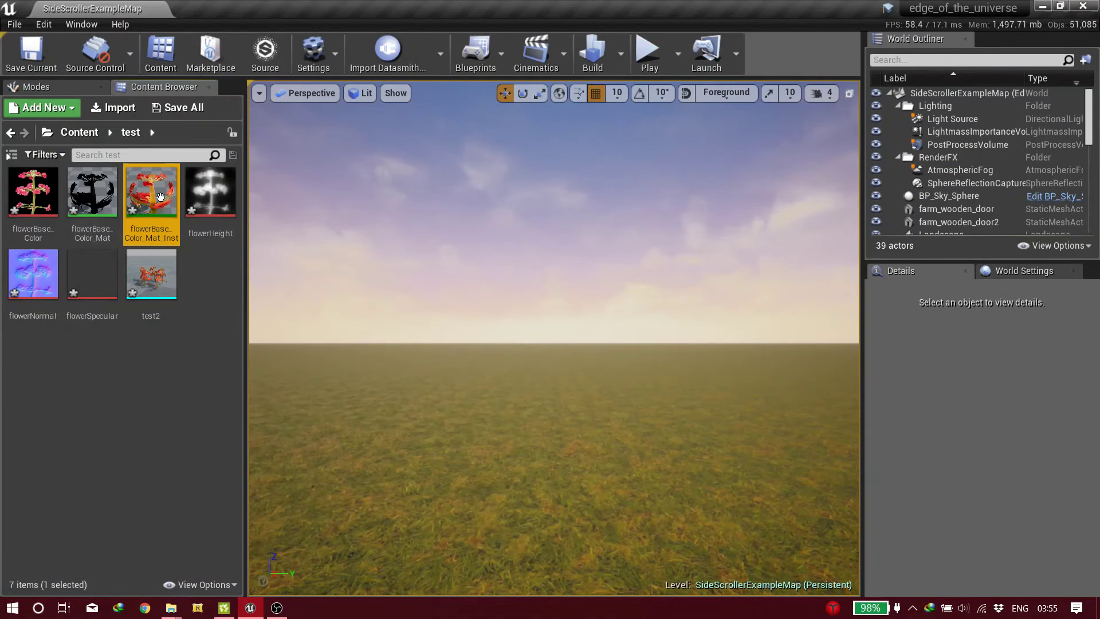
Step: Place the test2 mesh on the landscape to check its look up close, and delete it again
{"action": "mouse_move", "coordinate": [165, 274]}
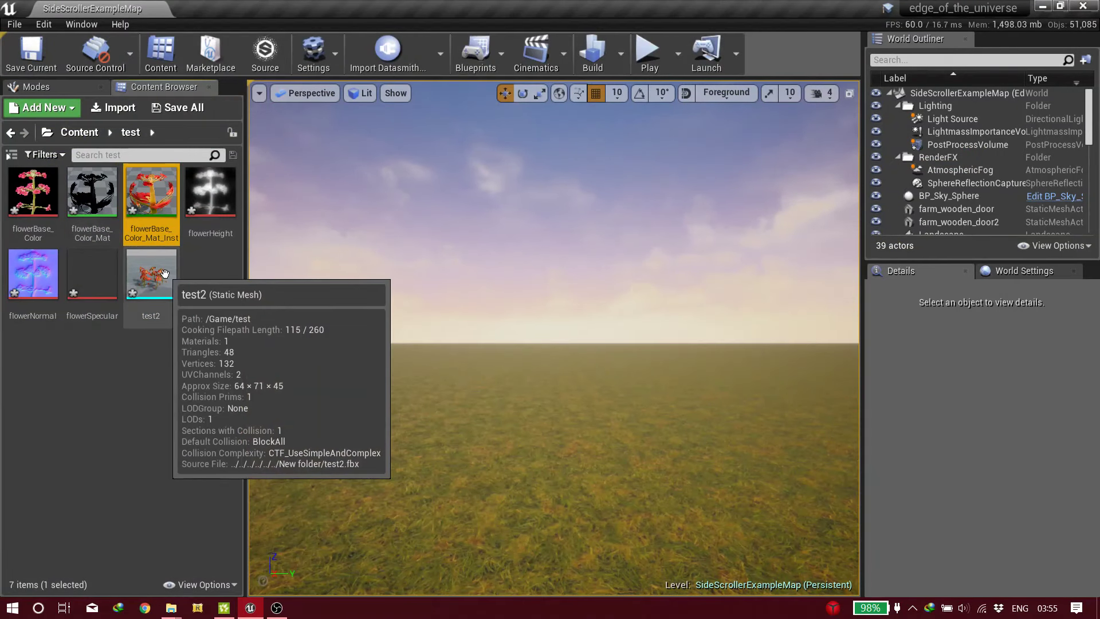
{"action": "left_click_drag", "start_coordinate": [165, 274], "coordinate": [485, 490]}
{"action": "mouse_move", "coordinate": [550, 473]}
{"action": "right_mouse_down"}
{"action": "mouse_move", "coordinate": [573, 494]}
{"action": "mouse_move", "coordinate": [548, 467]}
{"action": "right_mouse_up"}
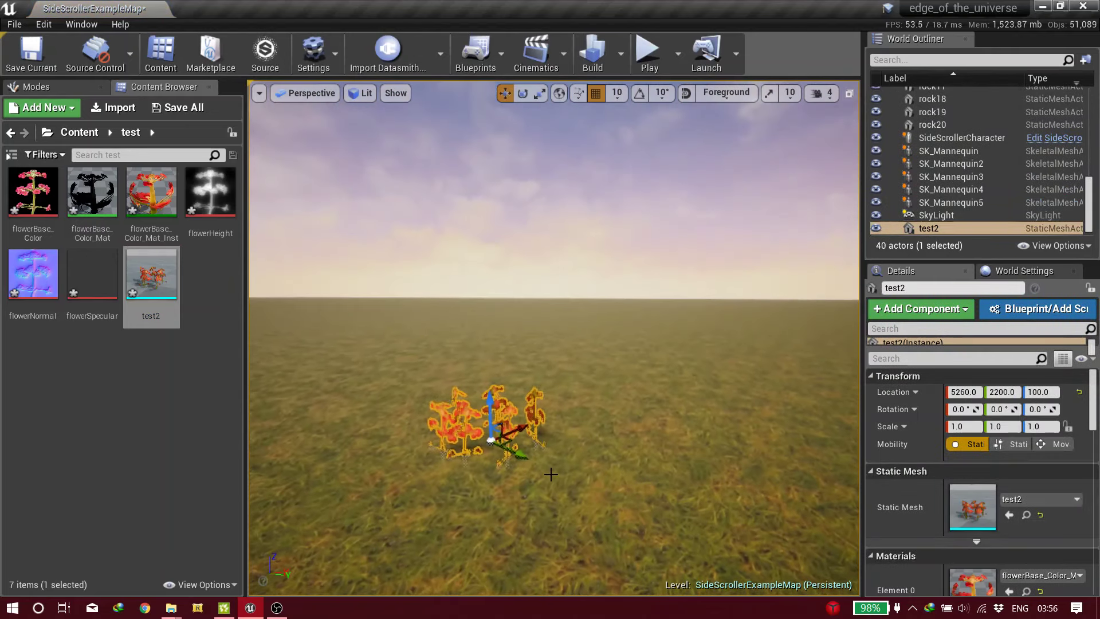
{"action": "left_click", "coordinate": [563, 321]}
{"action": "scroll", "coordinate": [560, 346], "scroll_direction": "up", "scroll_amount": 5}
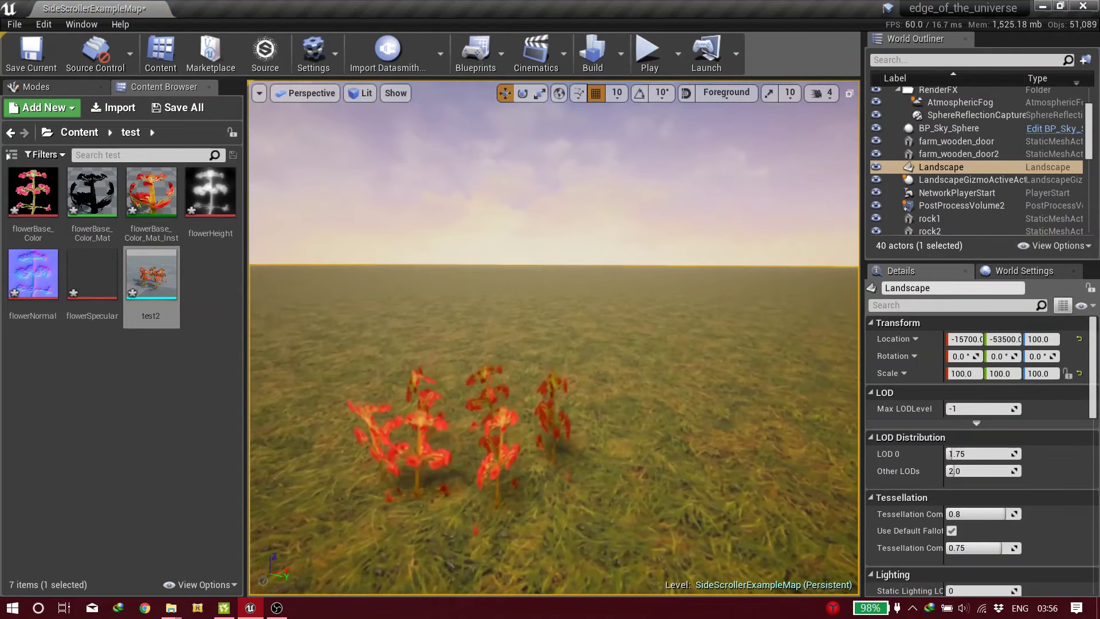
{"action": "right_click_drag", "start_coordinate": [486, 435], "coordinate": [484, 434]}
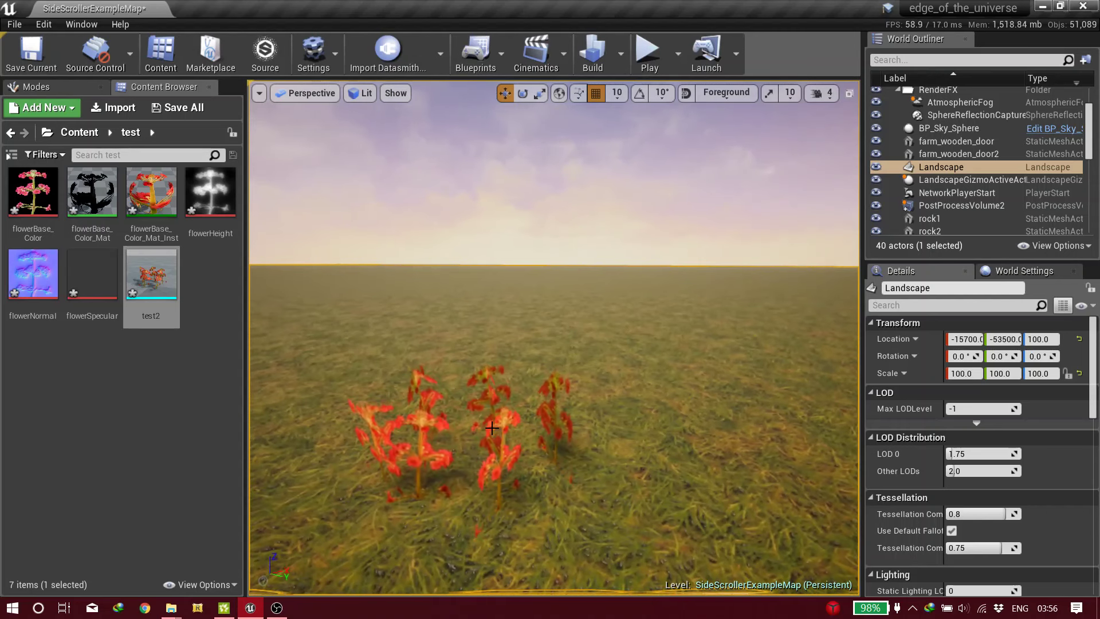
{"action": "left_click", "coordinate": [479, 441]}
{"action": "key", "text": "Delete"}
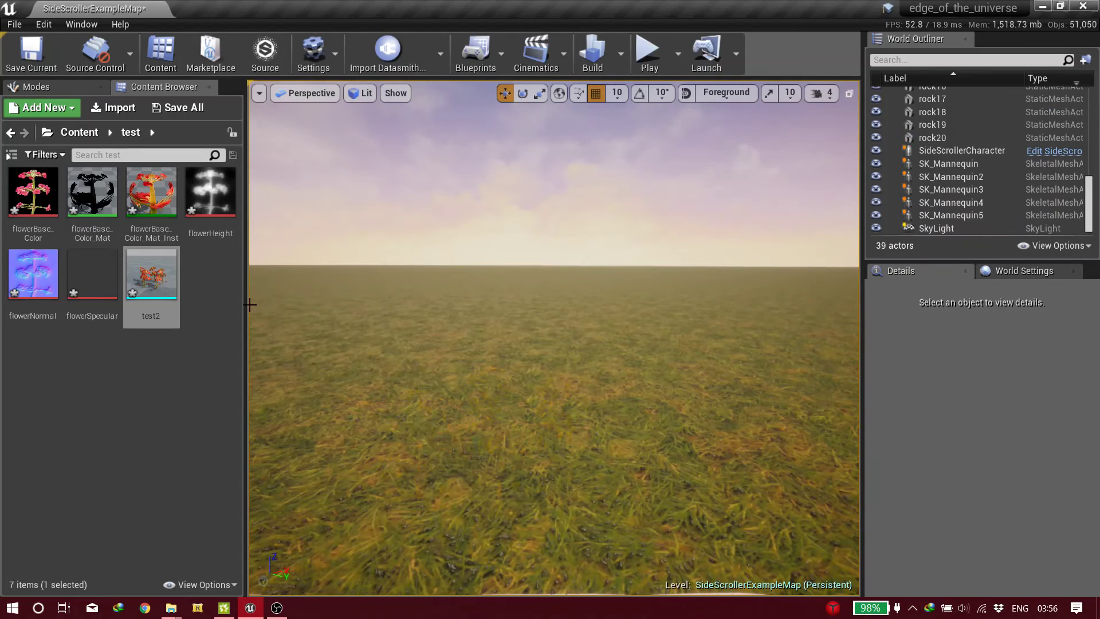
Step: Add the test2 mesh to the foliage types in foliage painting mode and select it for editing
{"action": "left_click", "coordinate": [71, 87]}
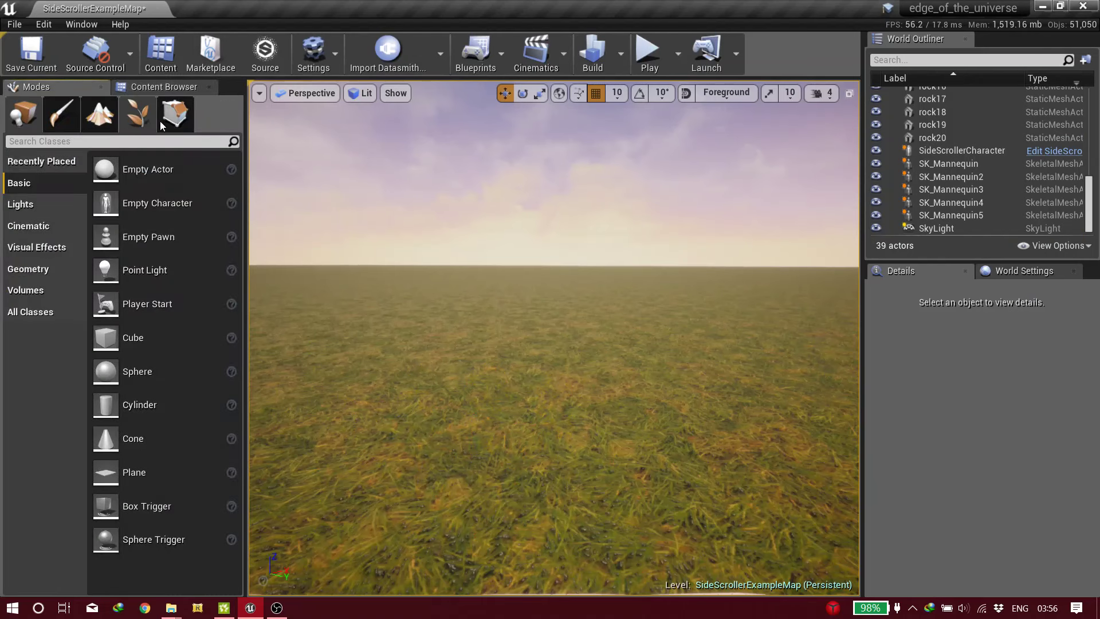
{"action": "left_click", "coordinate": [160, 87]}
{"action": "mouse_move", "coordinate": [146, 287]}
{"action": "mouse_move", "coordinate": [146, 287]}
{"action": "left_mouse_down"}
{"action": "mouse_move", "coordinate": [57, 83]}
{"action": "mouse_move", "coordinate": [148, 366]}
{"action": "mouse_move", "coordinate": [165, 378]}
{"action": "left_mouse_up"}
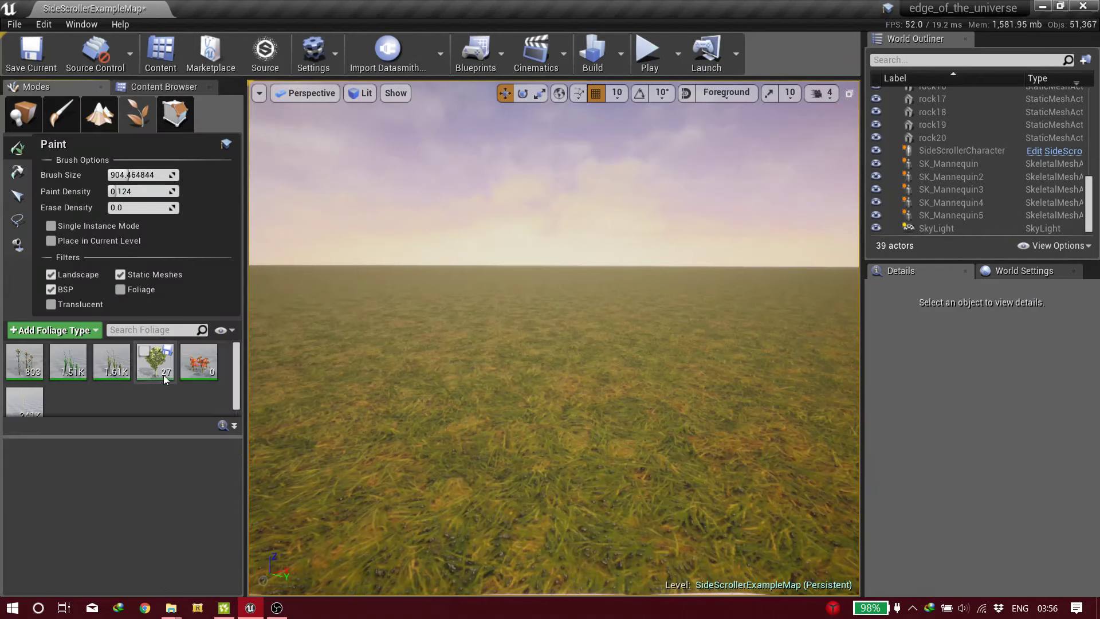
{"action": "left_click", "coordinate": [186, 369]}
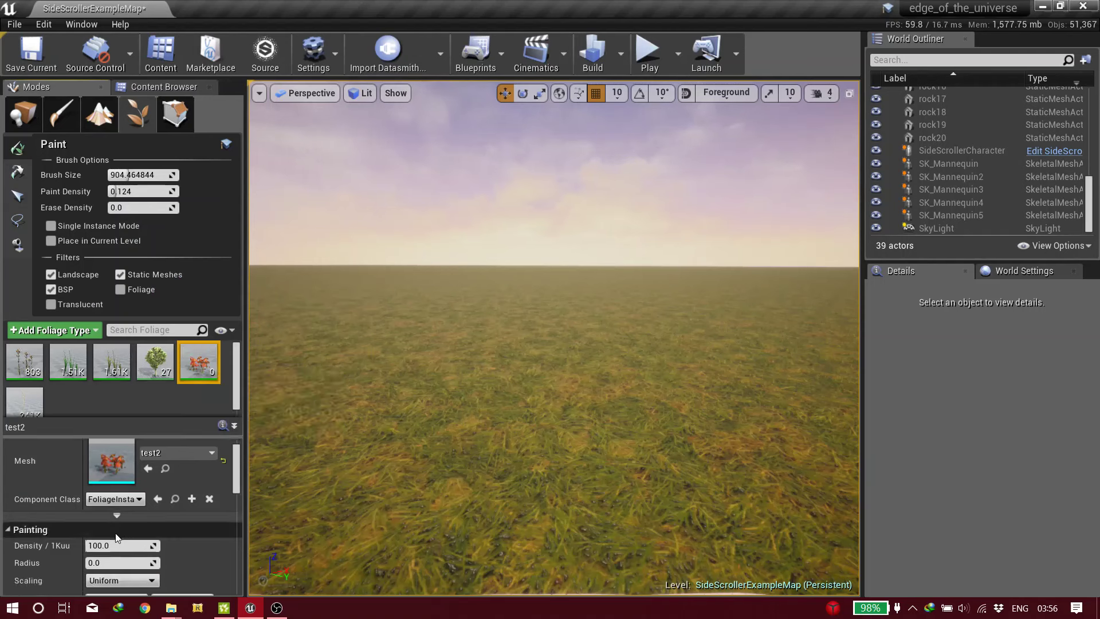
Step: Set test2's painting density to 457.142853 and its Scale X range to about 0.83 to 1.61
{"action": "left_click_drag", "start_coordinate": [113, 546], "coordinate": [138, 546]}
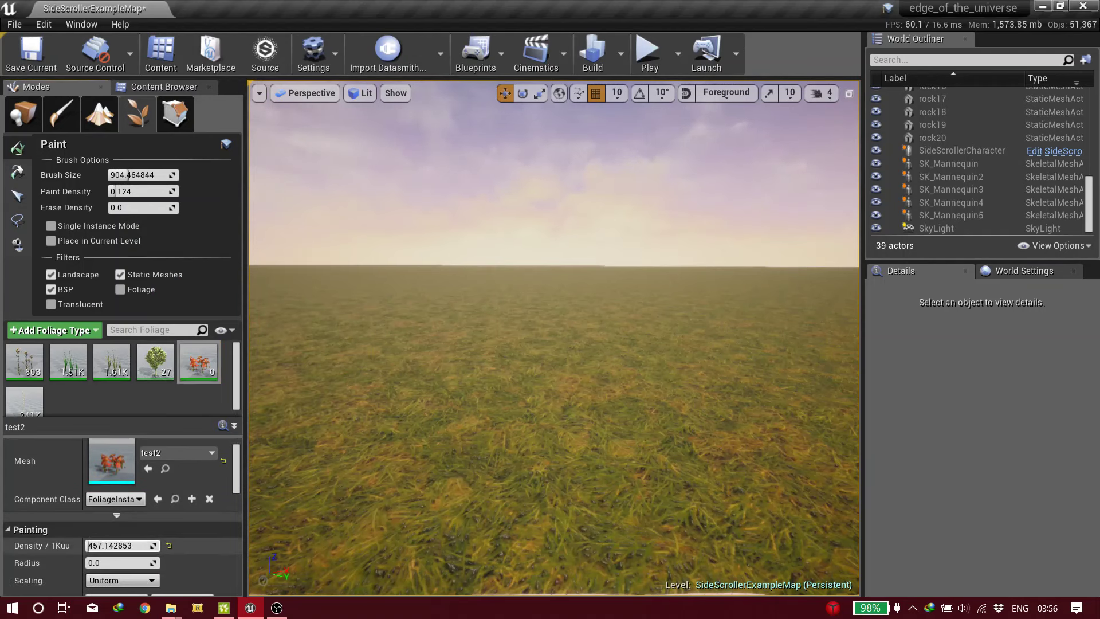
{"action": "scroll", "coordinate": [142, 548], "scroll_direction": "down", "scroll_amount": 3}
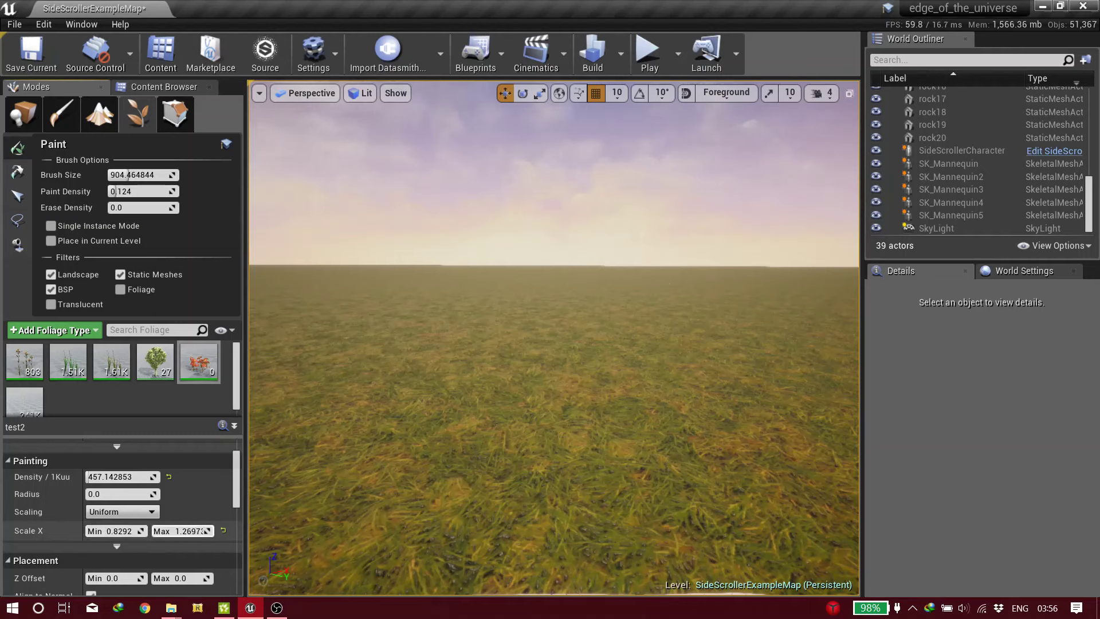
{"action": "scroll", "coordinate": [199, 545], "scroll_direction": "down", "scroll_amount": 1}
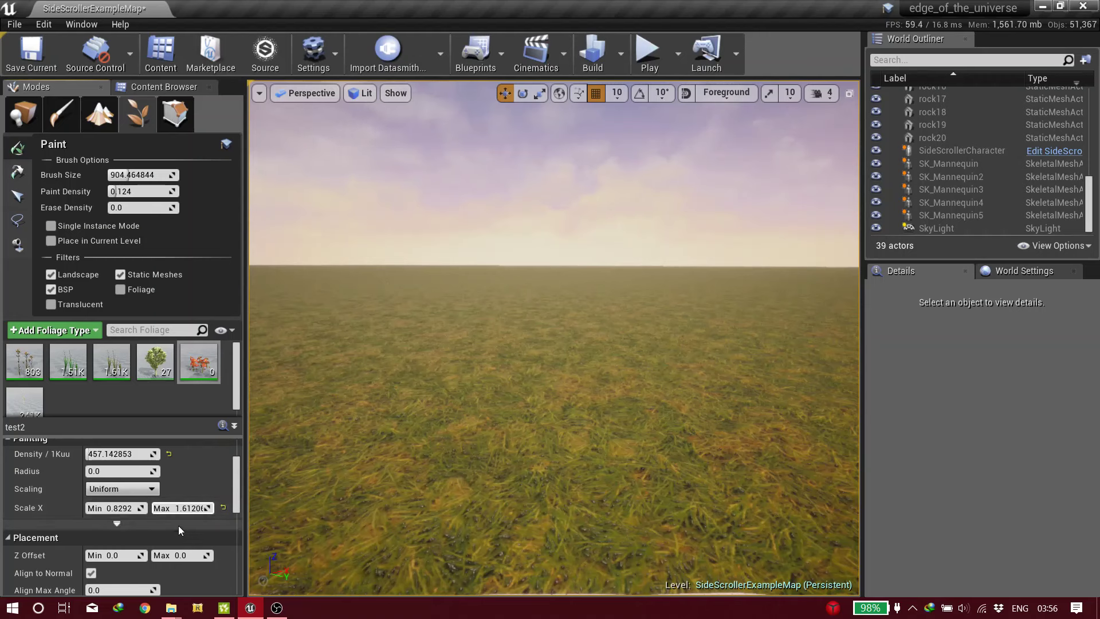
{"action": "scroll", "coordinate": [178, 527], "scroll_direction": "down", "scroll_amount": 2}
{"action": "scroll", "coordinate": [186, 534], "scroll_direction": "down", "scroll_amount": 6}
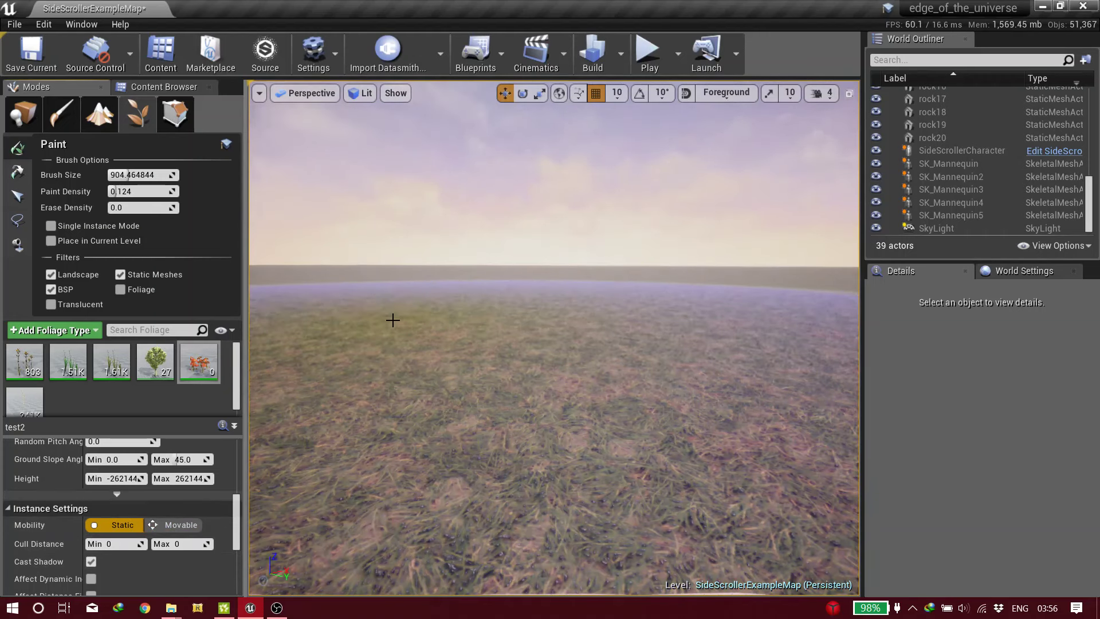
Step: Set the foliage paint brush size to 8192
{"action": "right_click_drag", "start_coordinate": [391, 318], "coordinate": [400, 346]}
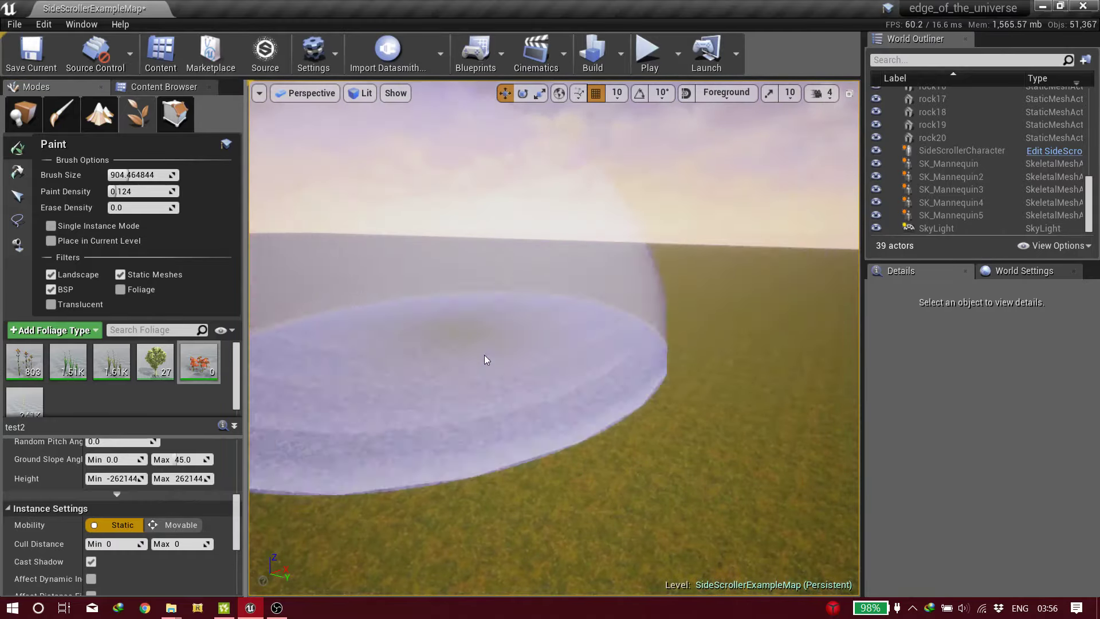
{"action": "mouse_move", "coordinate": [484, 361]}
{"action": "right_mouse_down"}
{"action": "mouse_move", "coordinate": [486, 407]}
{"action": "mouse_move", "coordinate": [486, 333]}
{"action": "mouse_move", "coordinate": [483, 378]}
{"action": "right_mouse_up"}
{"action": "key", "text": "w"}
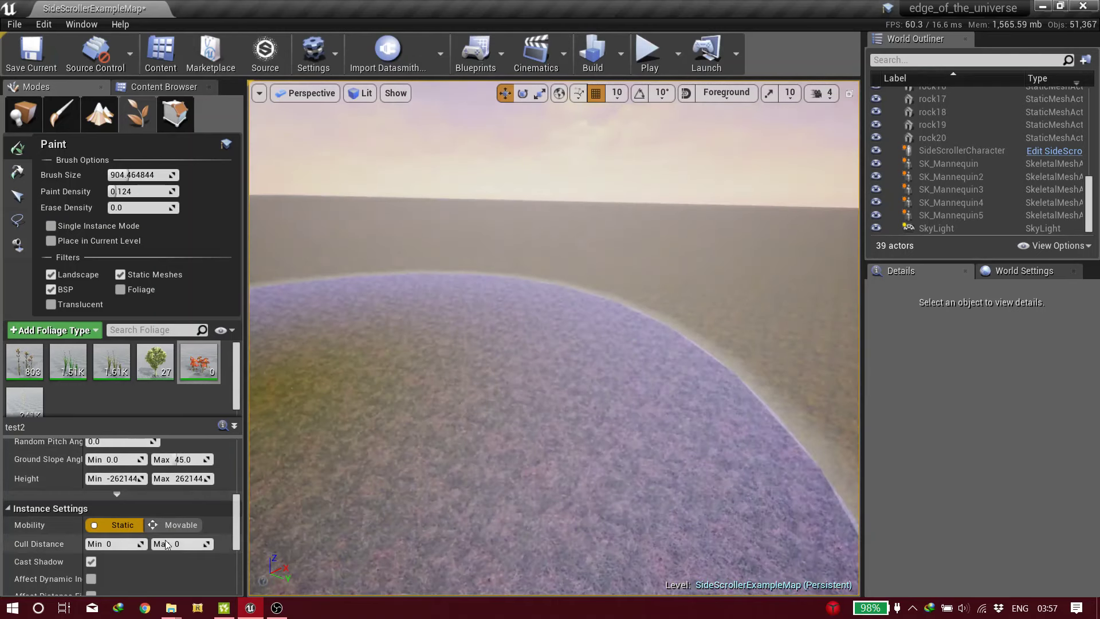
{"action": "right_click_drag", "start_coordinate": [316, 483], "coordinate": [403, 428]}
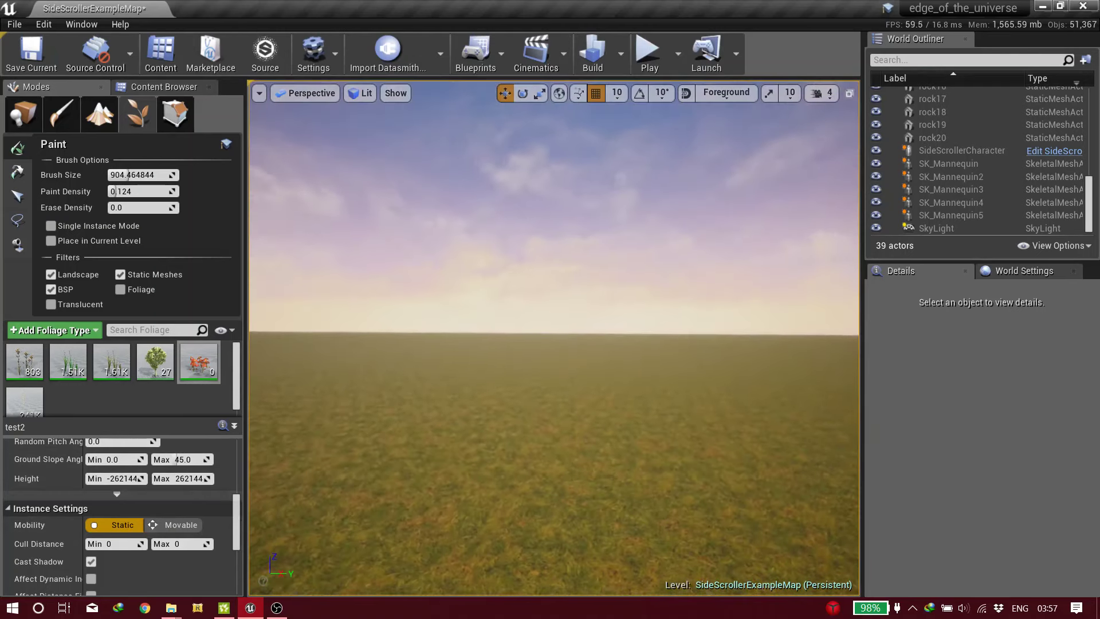
{"action": "scroll", "coordinate": [151, 527], "scroll_direction": "up", "scroll_amount": 3}
{"action": "scroll", "coordinate": [150, 526], "scroll_direction": "up", "scroll_amount": 5}
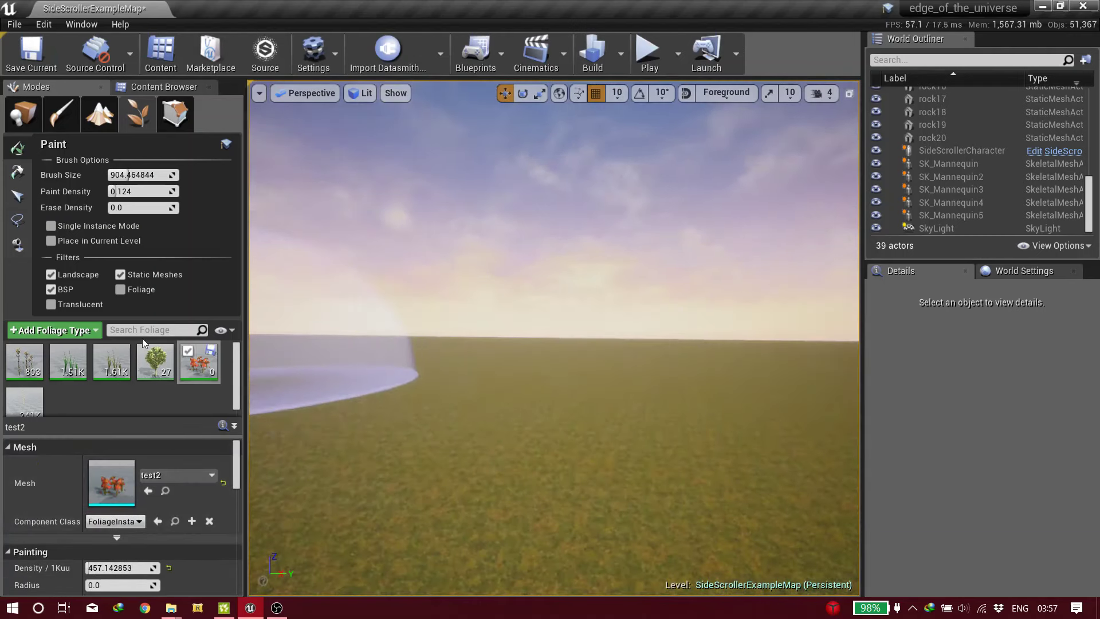
{"action": "left_click_drag", "start_coordinate": [148, 175], "coordinate": [179, 175]}
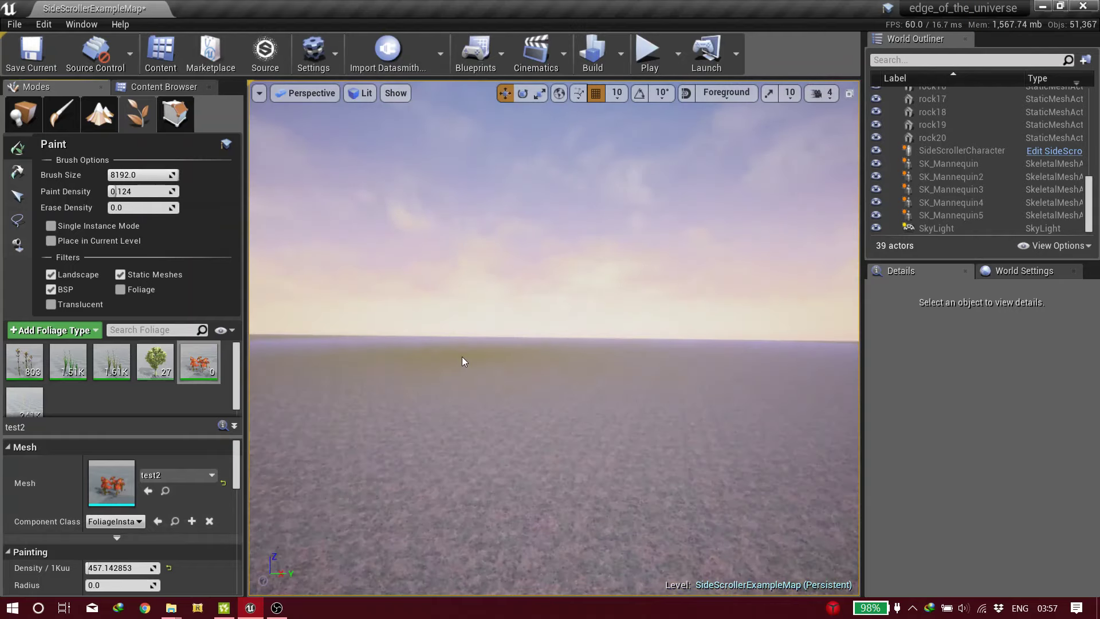
Step: Try painting all enabled foliage types over the landscape, and undo the painting and the last scale change
{"action": "left_click", "coordinate": [462, 357]}
{"action": "key", "text": "w"}
{"action": "right_click_drag", "start_coordinate": [480, 380], "coordinate": [500, 389]}
{"action": "scroll", "coordinate": [482, 381], "scroll_direction": "down", "scroll_amount": 5}
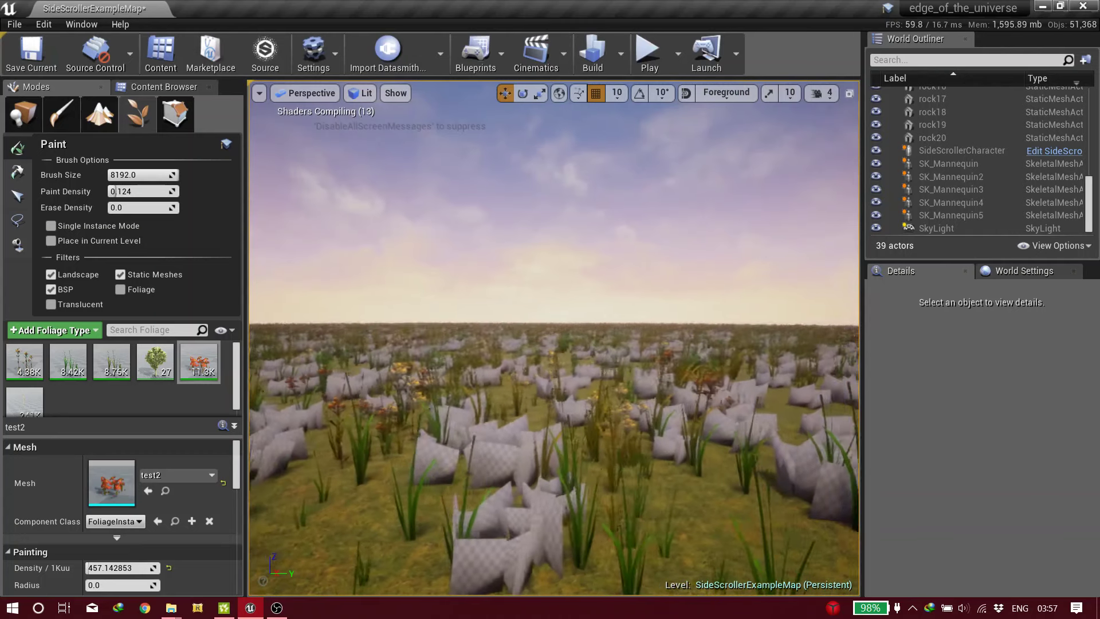
{"action": "key", "text": "ctrl+z"}
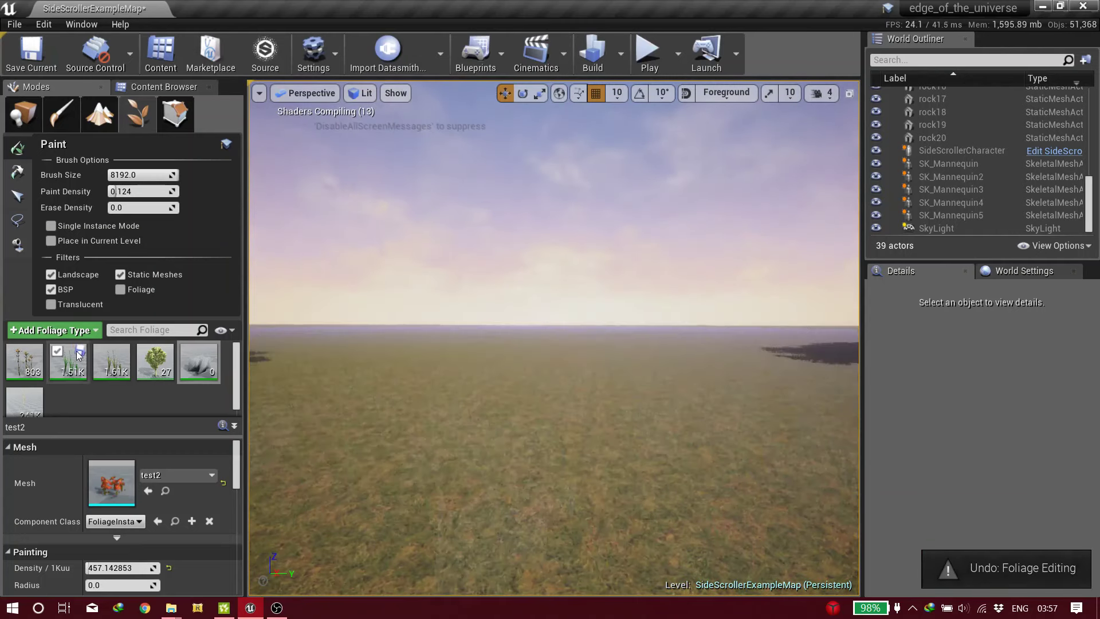
{"action": "key", "text": "ctrl+z"}
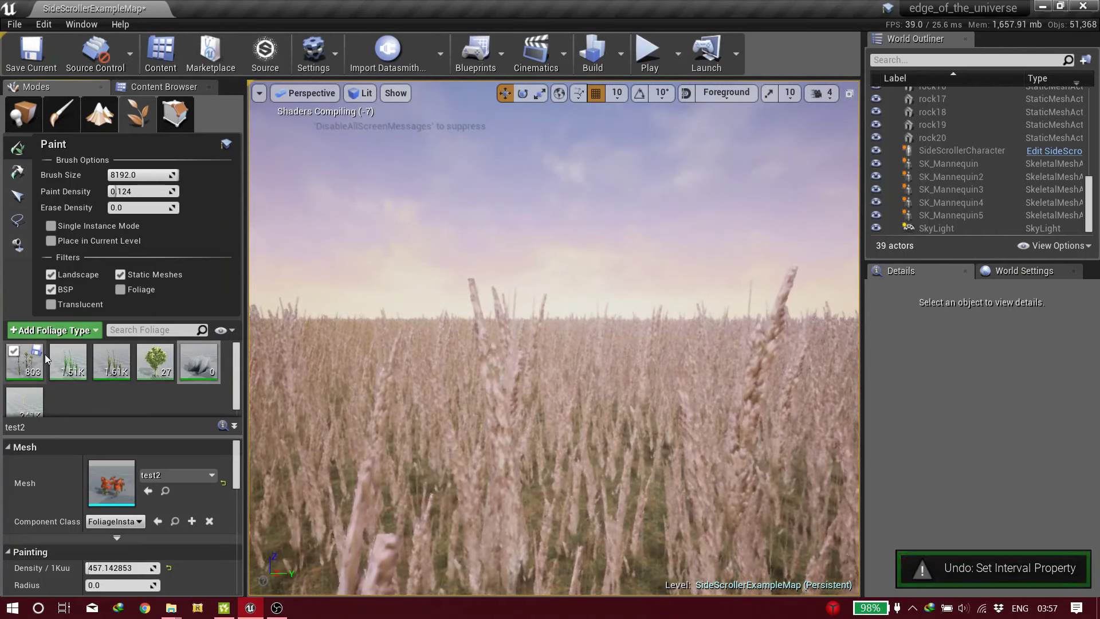
{"action": "right_click_drag", "start_coordinate": [363, 390], "coordinate": [533, 374]}
{"action": "key", "text": "ctrl+z"}
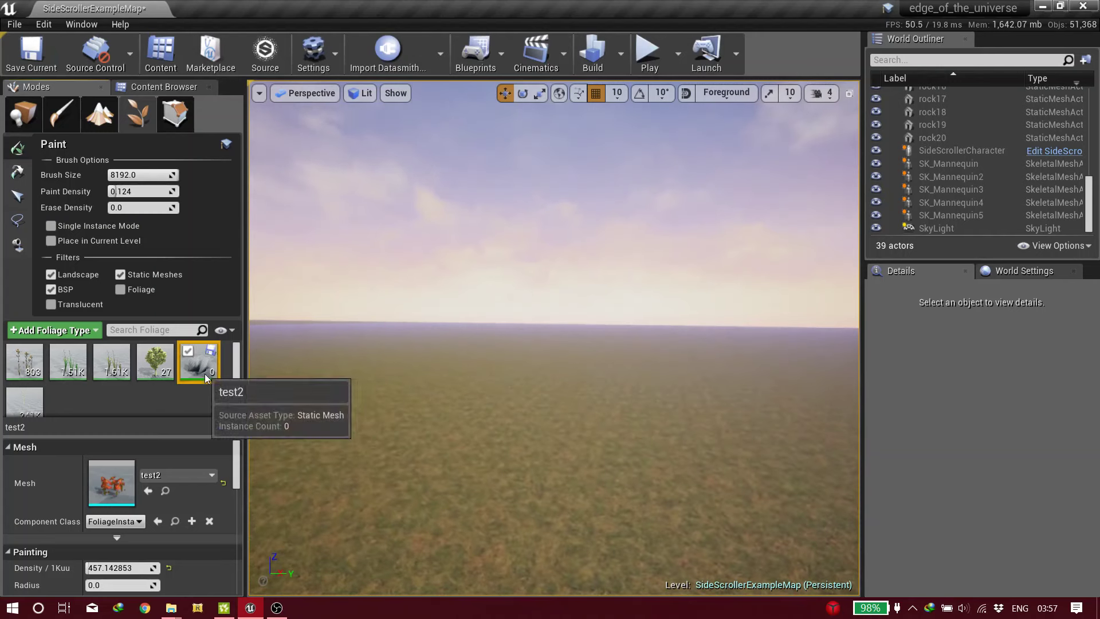
Step: Try painting only the test2 flowers across the landscape, inspect their size, and undo the painting
{"action": "scroll", "coordinate": [175, 536], "scroll_direction": "down", "scroll_amount": 3}
{"action": "right_click_drag", "start_coordinate": [463, 457], "coordinate": [464, 456]}
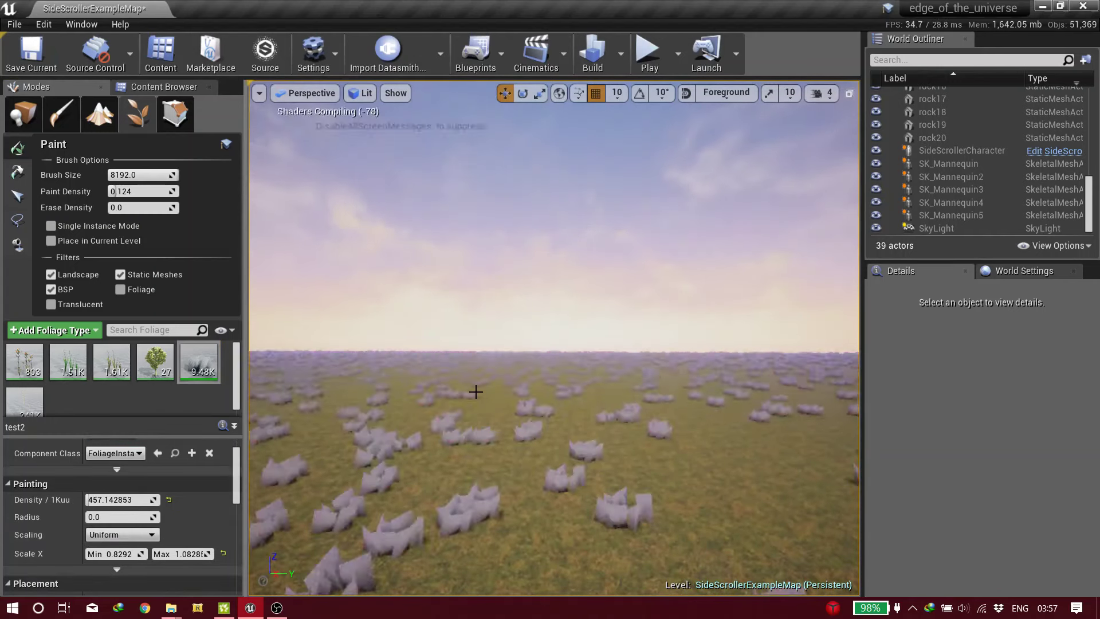
{"action": "key", "text": "w"}
{"action": "right_click_drag", "start_coordinate": [486, 402], "coordinate": [485, 402]}
{"action": "key", "text": "ctrl+z"}
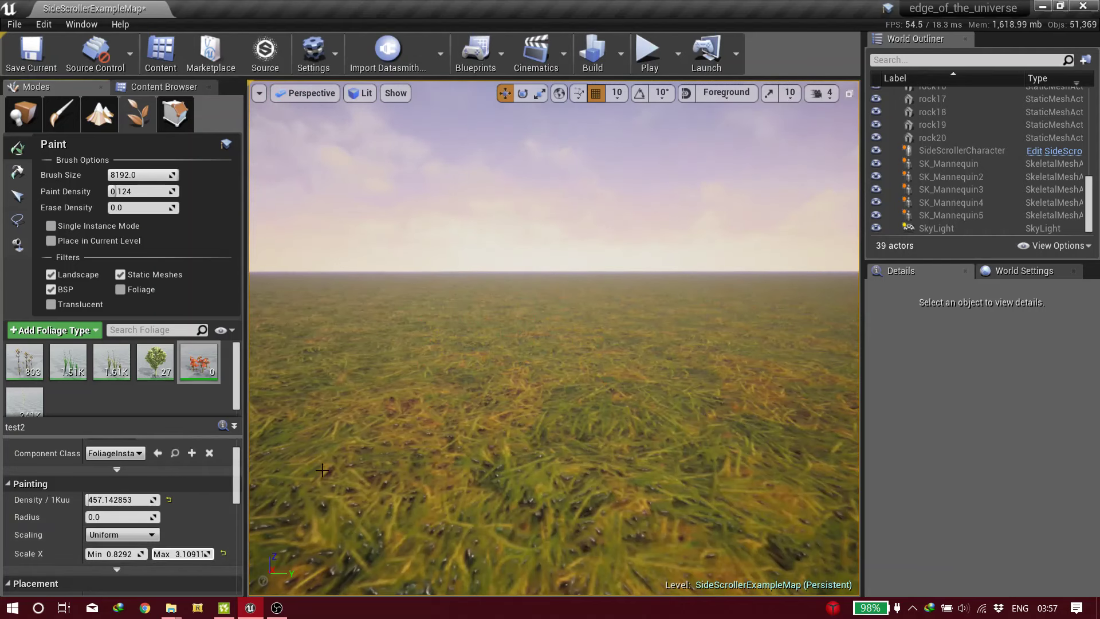
Step: Set test2's Scale X range to about 1.24 to 3.11 and paint the flowers across the landscape
{"action": "right_click_drag", "start_coordinate": [460, 442], "coordinate": [425, 455]}
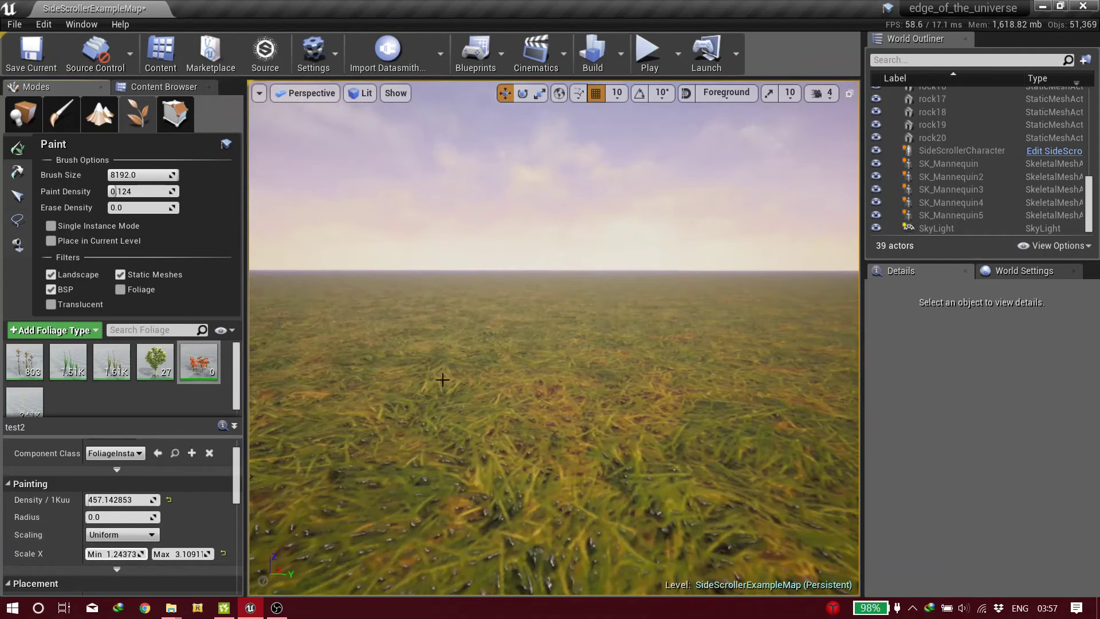
{"action": "left_click", "coordinate": [473, 330]}
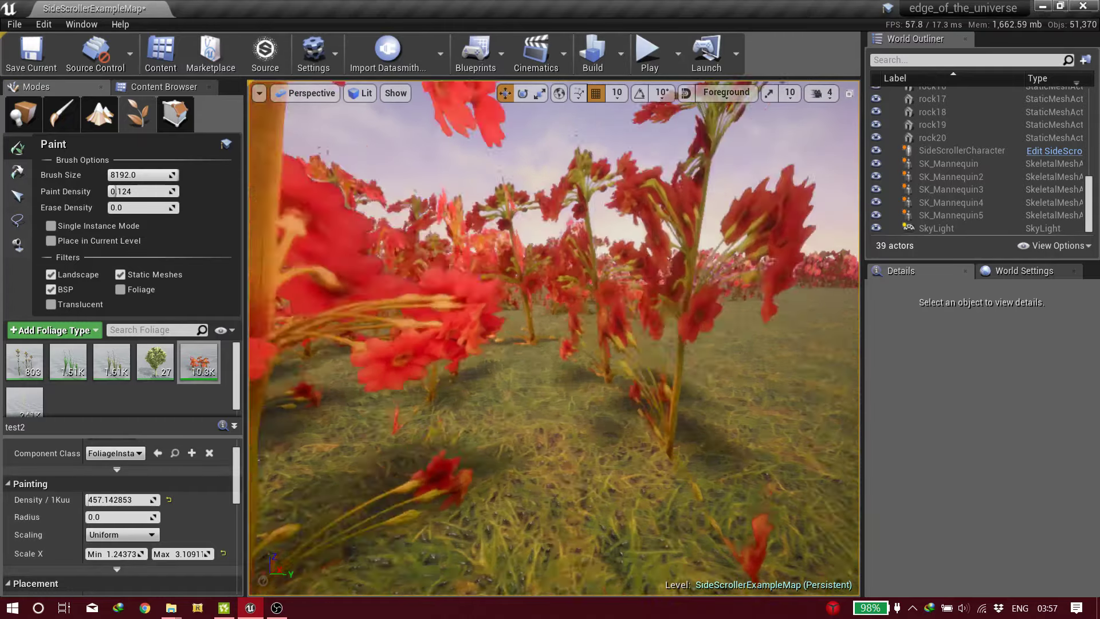
{"action": "key", "text": "w"}
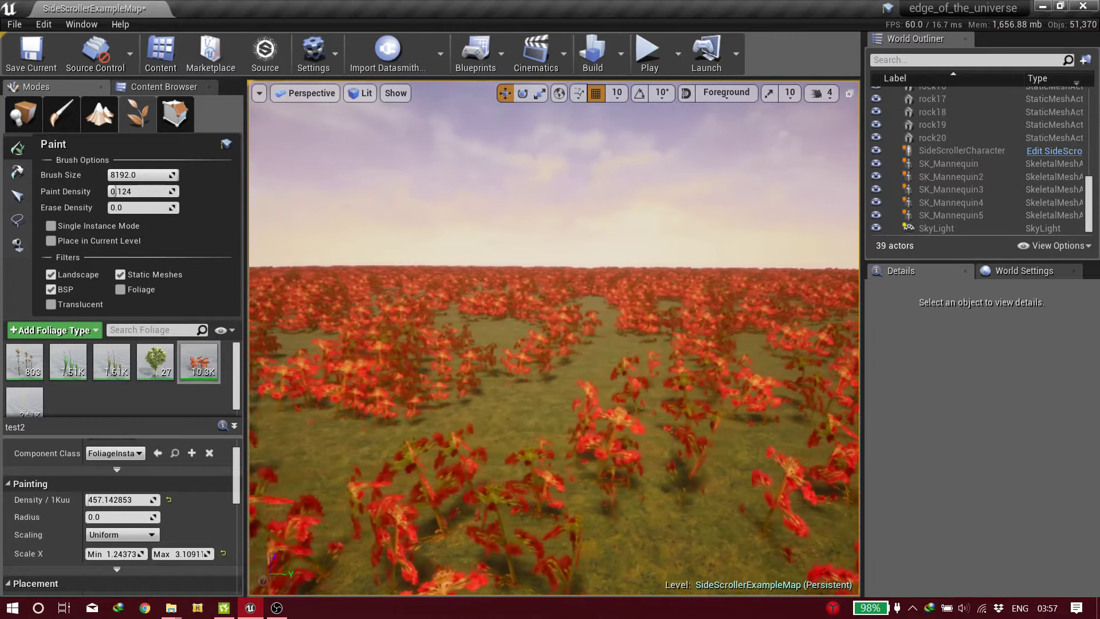
Step: Inspect the painted flowers in the viewport, and compare them with the flower model in Tree It
{"action": "right_click_drag", "start_coordinate": [474, 330], "coordinate": [431, 393]}
{"action": "key", "text": "w"}
{"action": "key", "text": "w"}
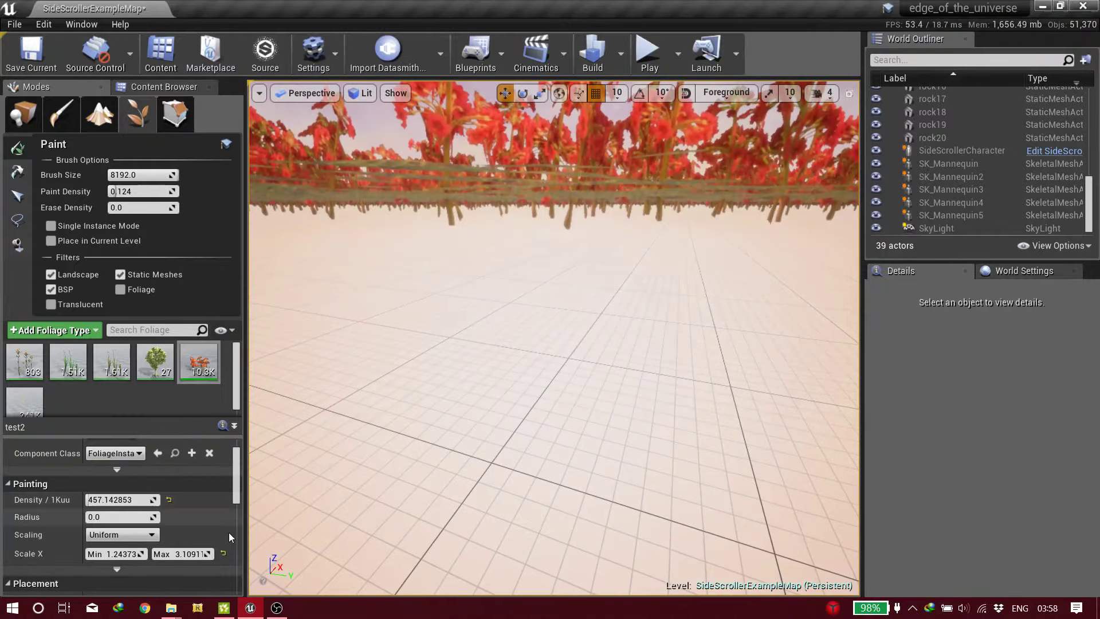
{"action": "left_click", "coordinate": [224, 607]}
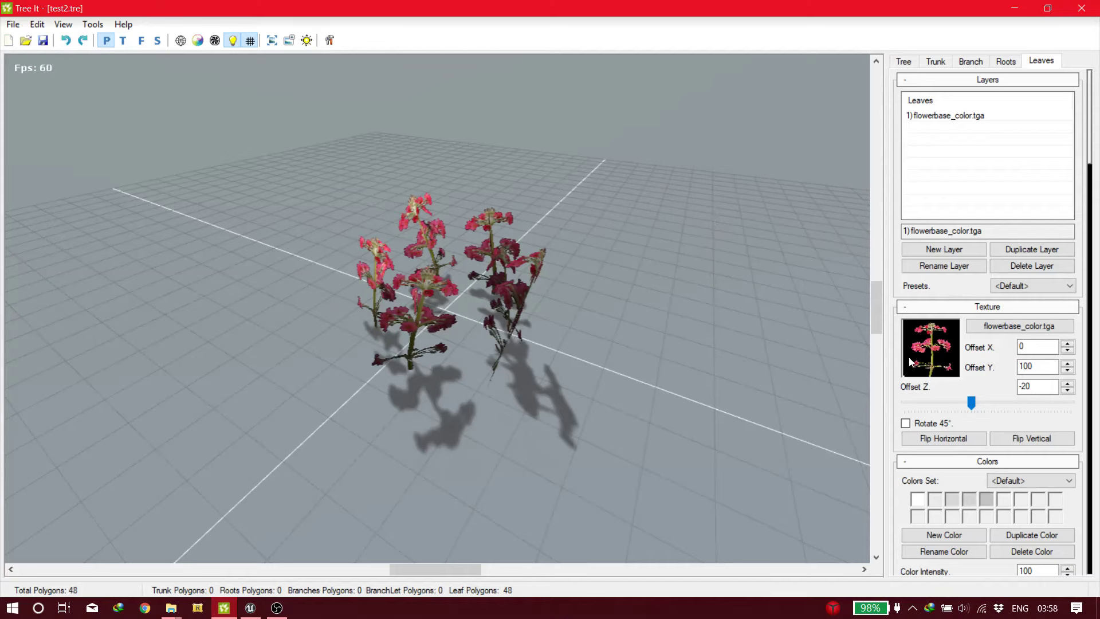
{"action": "middle_click_drag", "start_coordinate": [640, 367], "coordinate": [572, 354]}
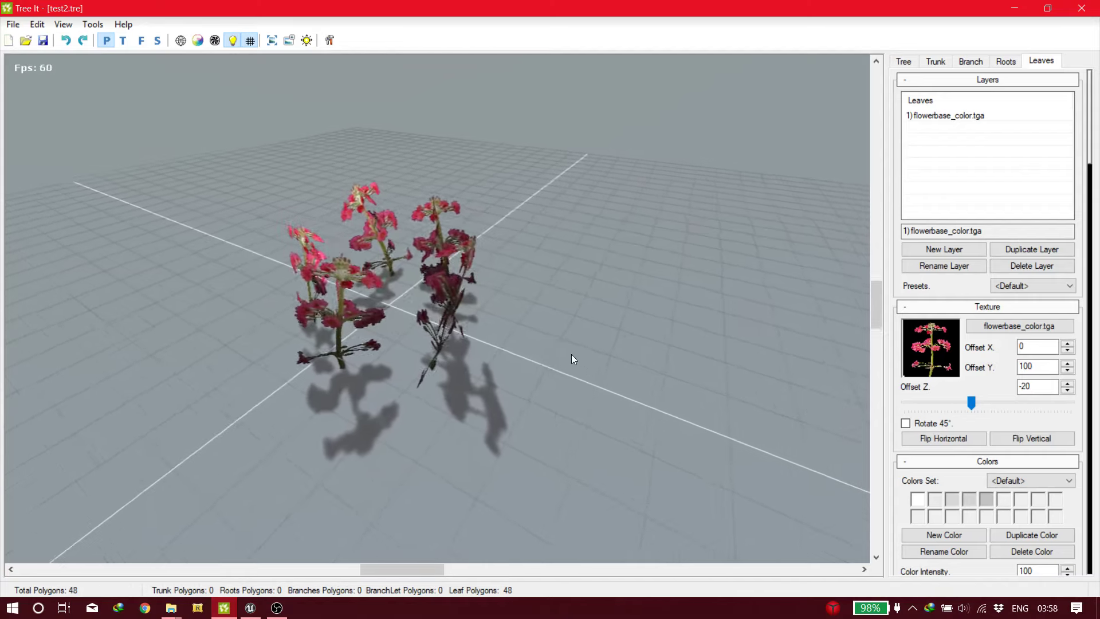
{"action": "scroll", "coordinate": [572, 354], "scroll_direction": "up", "scroll_amount": 6}
{"action": "left_click_drag", "start_coordinate": [566, 344], "coordinate": [388, 301]}
{"action": "left_click_drag", "start_coordinate": [345, 260], "coordinate": [752, 202]}
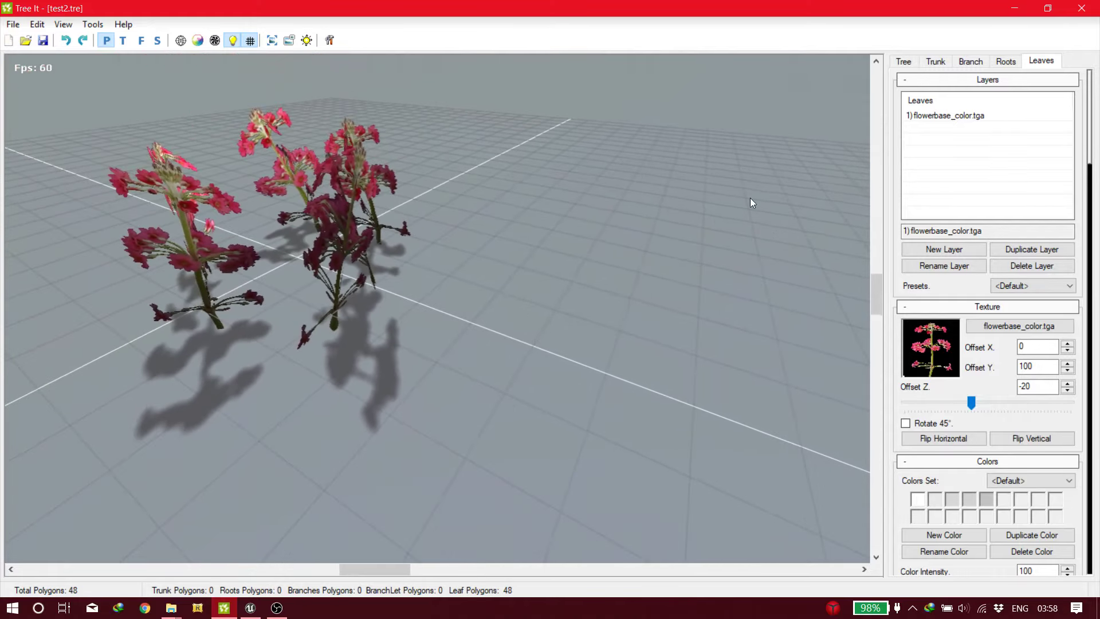
{"action": "left_click", "coordinate": [1015, 8]}
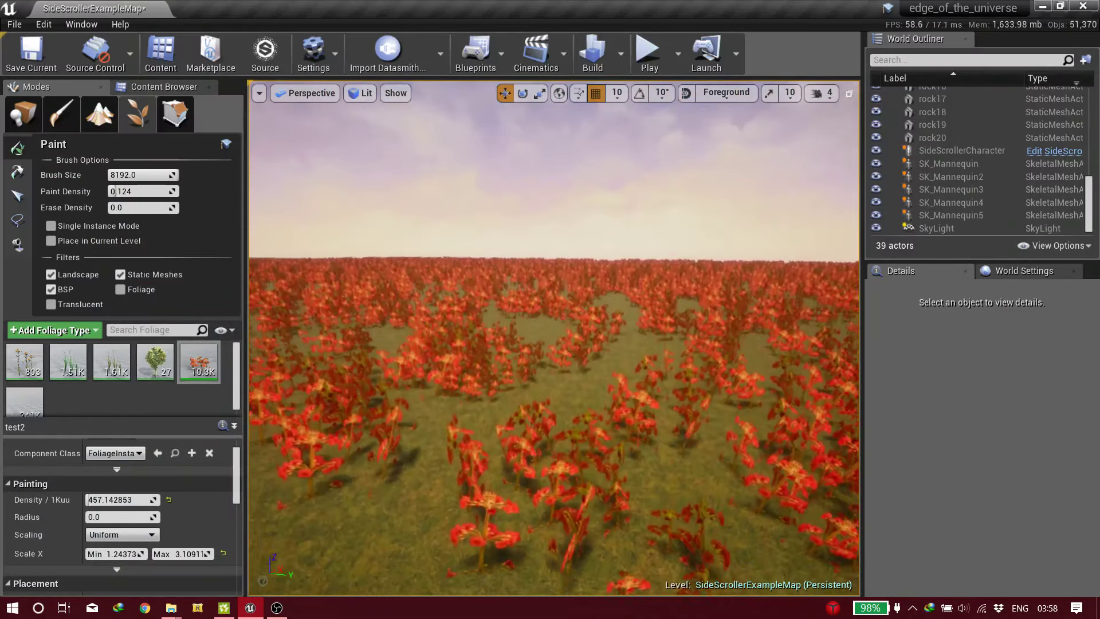
Step: Undo the last flower painting and repaint the landscape with test2's Density / 1Kuu set to 228.571426
{"action": "mouse_move", "coordinate": [614, 209]}
{"action": "right_mouse_down"}
{"action": "mouse_move", "coordinate": [614, 235]}
{"action": "mouse_move", "coordinate": [614, 209]}
{"action": "right_mouse_up"}
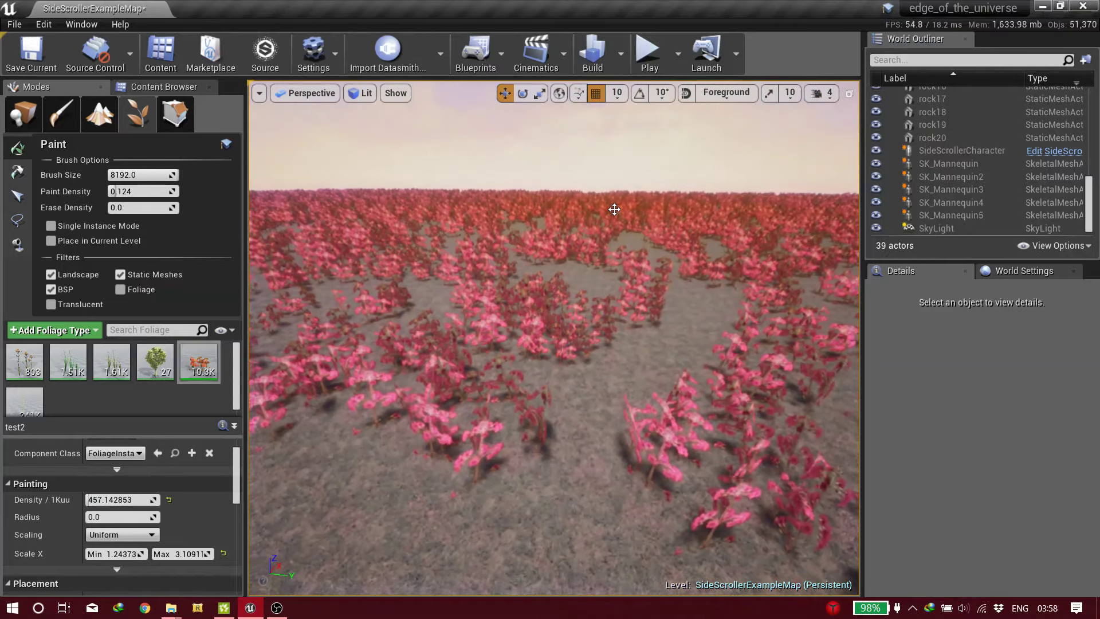
{"action": "key", "text": "ctrl+z"}
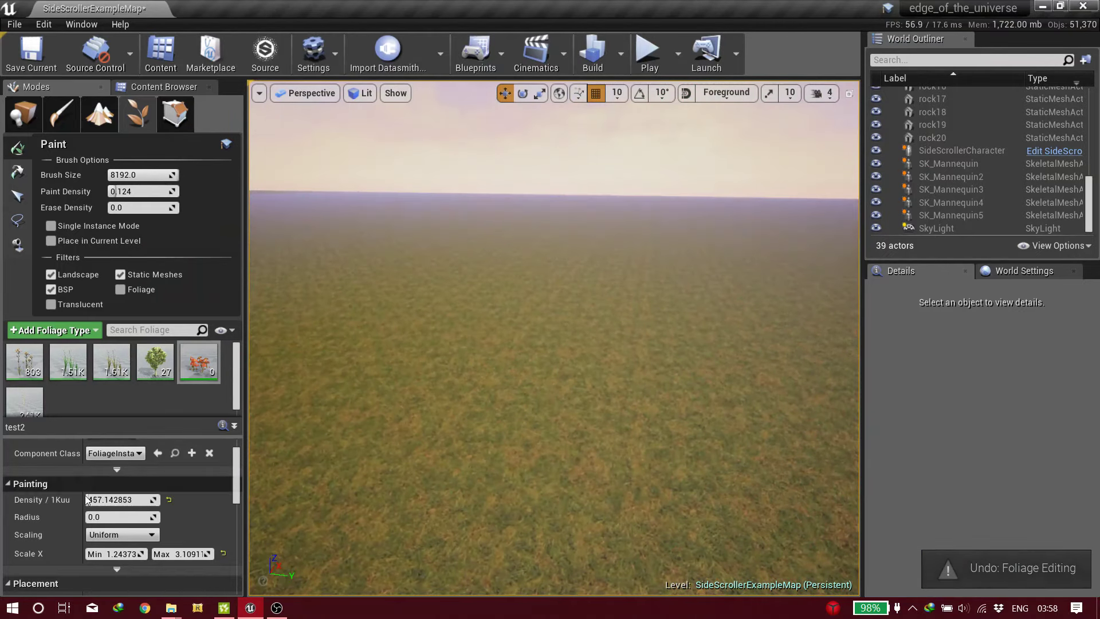
{"action": "left_click_drag", "start_coordinate": [109, 501], "coordinate": [87, 500]}
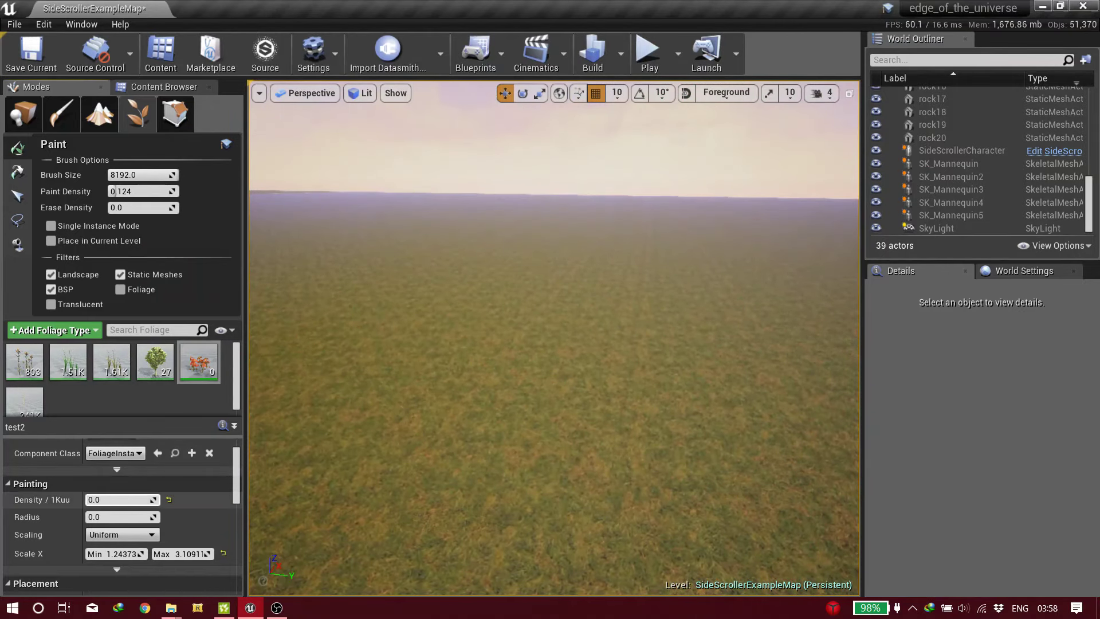
{"action": "left_click", "coordinate": [523, 262]}
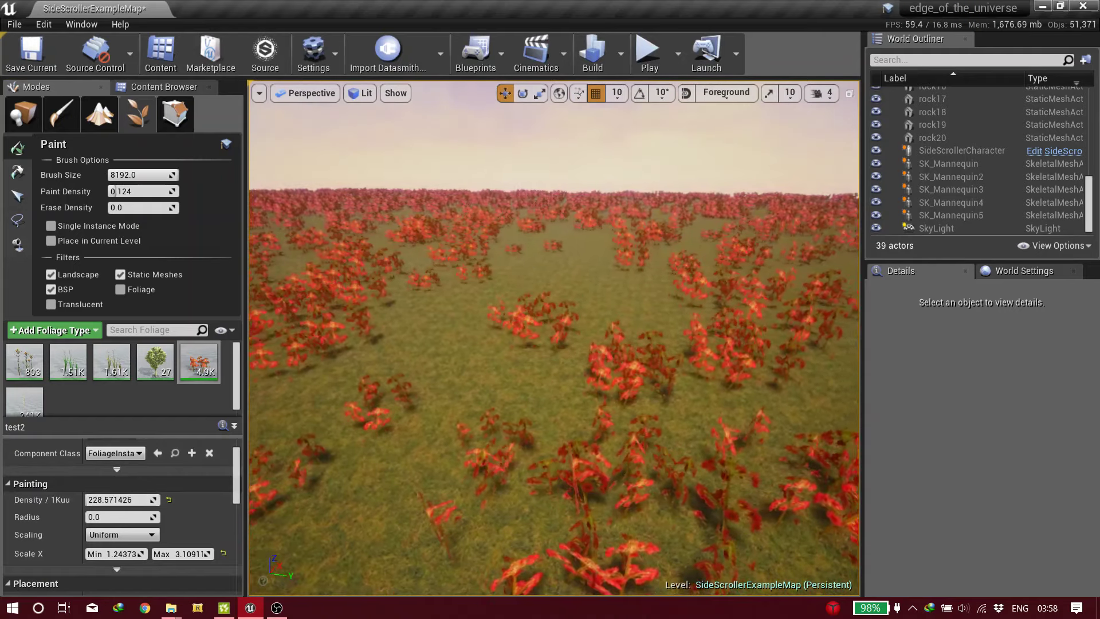
{"action": "key", "text": "w"}
{"action": "mouse_move", "coordinate": [528, 294]}
{"action": "right_mouse_down"}
{"action": "mouse_move", "coordinate": [567, 294]}
{"action": "mouse_move", "coordinate": [529, 294]}
{"action": "right_mouse_up"}
{"action": "key", "text": "w"}
{"action": "mouse_move", "coordinate": [473, 406]}
{"action": "right_mouse_down"}
{"action": "mouse_move", "coordinate": [475, 384]}
{"action": "mouse_move", "coordinate": [467, 410]}
{"action": "right_mouse_up"}
{"action": "right_click_drag", "start_coordinate": [521, 460], "coordinate": [521, 460]}
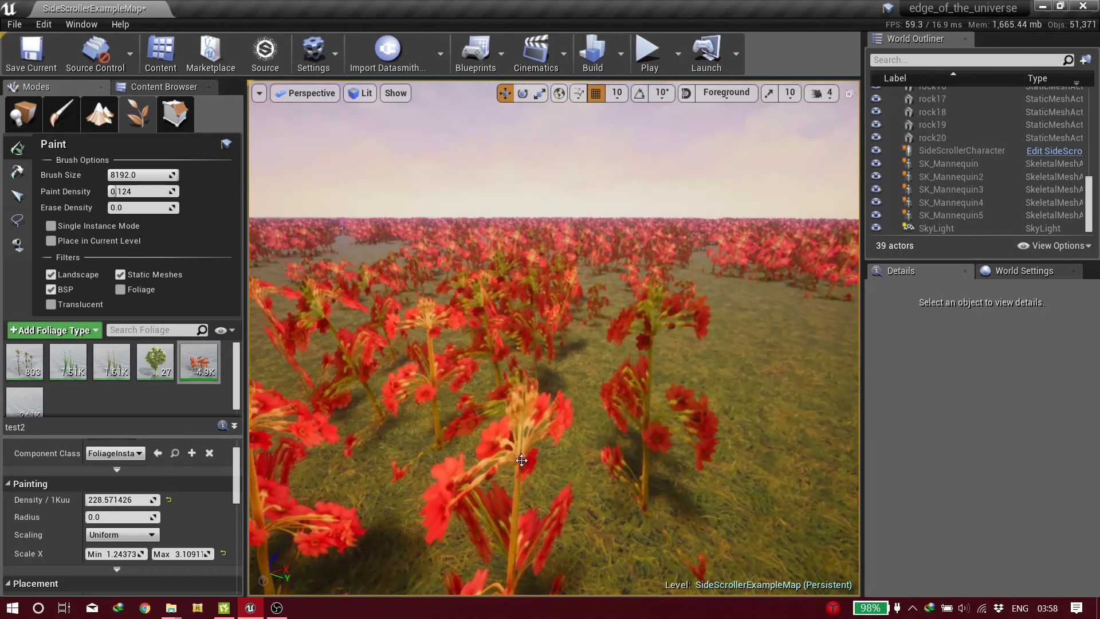
Step: Open the test2 static mesh from the test folder, and open the material instance assigned to its Element 0 slot
{"action": "left_click", "coordinate": [23, 113]}
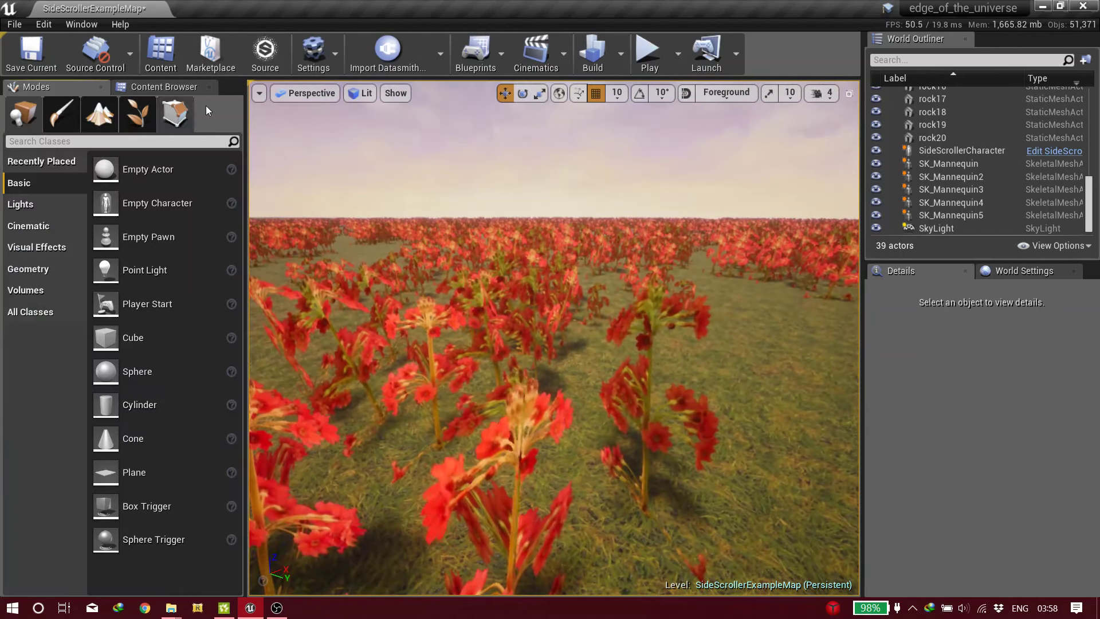
{"action": "left_click", "coordinate": [164, 87]}
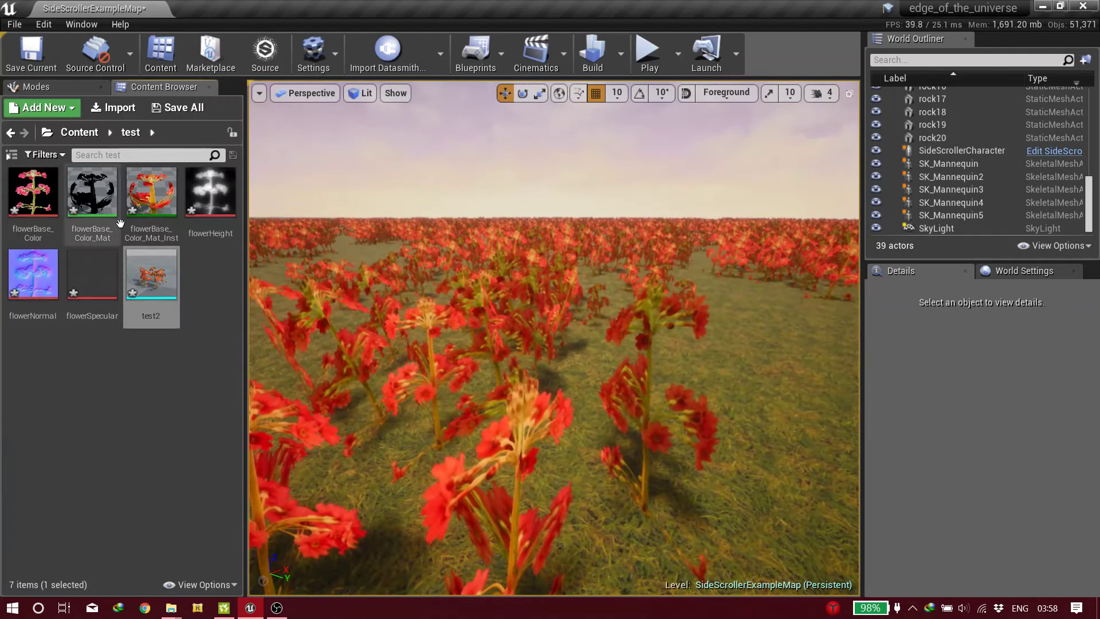
{"action": "double_click", "coordinate": [161, 272]}
{"action": "left_click_drag", "start_coordinate": [86, 8], "coordinate": [519, 143]}
{"action": "scroll", "coordinate": [951, 386], "scroll_direction": "down", "scroll_amount": 5}
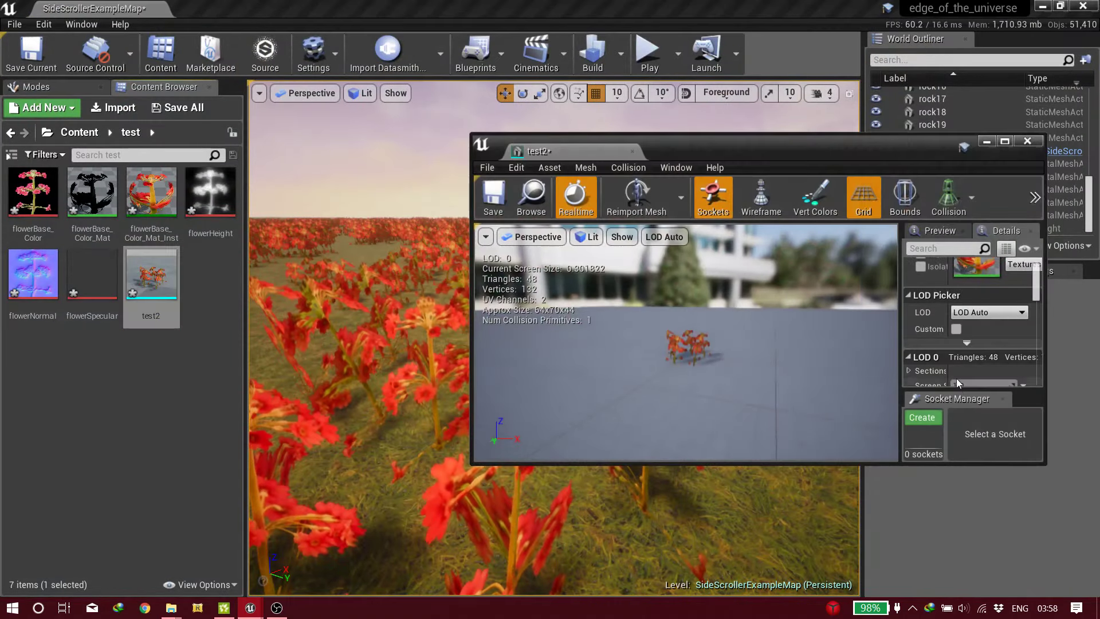
{"action": "scroll", "coordinate": [955, 363], "scroll_direction": "down", "scroll_amount": 3}
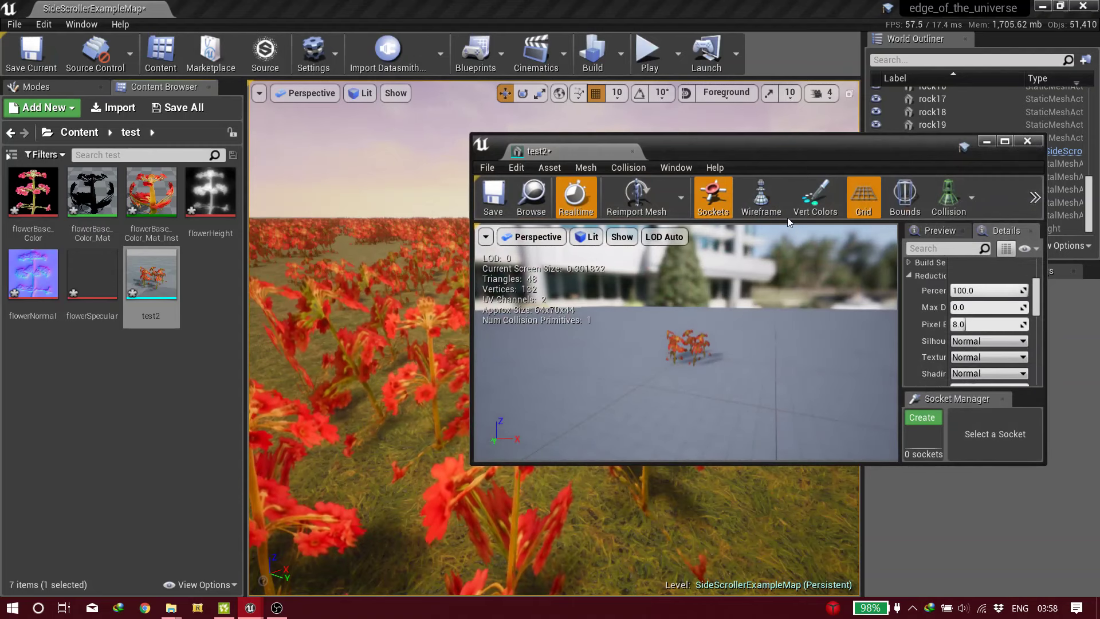
{"action": "double_click", "coordinate": [762, 138]}
{"action": "scroll", "coordinate": [916, 172], "scroll_direction": "up", "scroll_amount": 8}
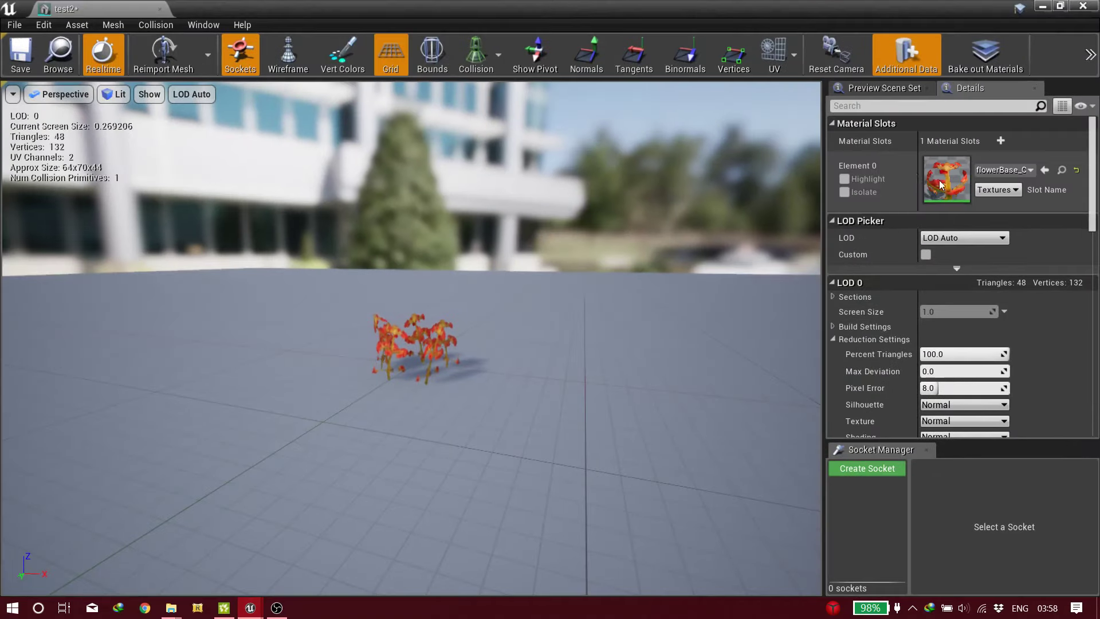
{"action": "double_click", "coordinate": [954, 187]}
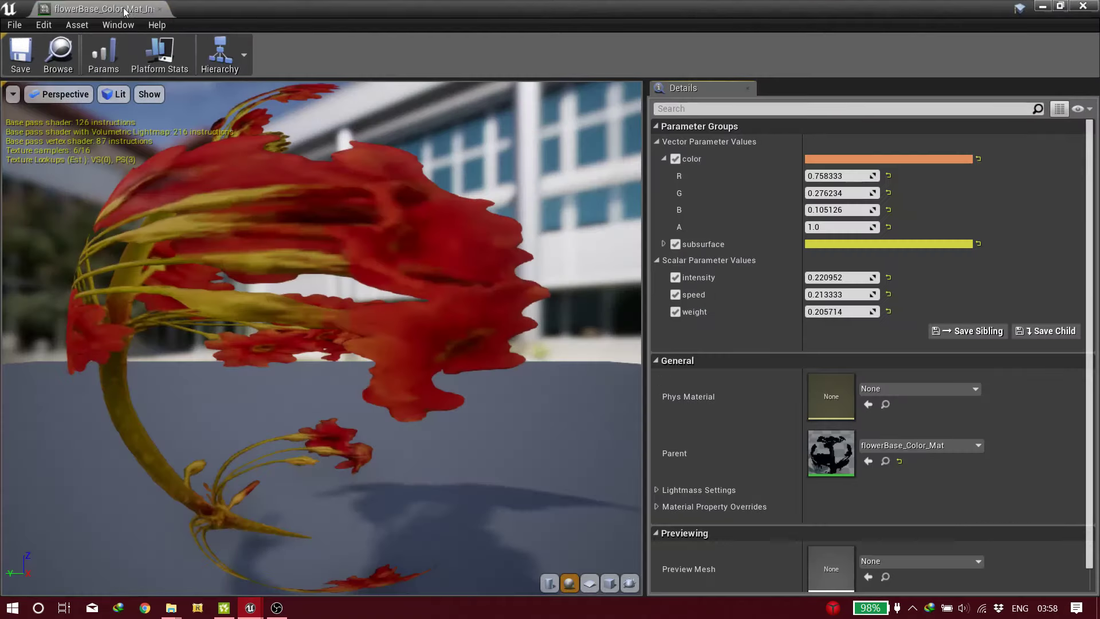
Step: Set the flower material instance's intensity to 0.563809, speed to 0.678094 and weight to 0.55619, and close its editor
{"action": "left_click_drag", "start_coordinate": [99, 8], "coordinate": [573, 165]}
{"action": "scroll", "coordinate": [1005, 397], "scroll_direction": "down", "scroll_amount": 2}
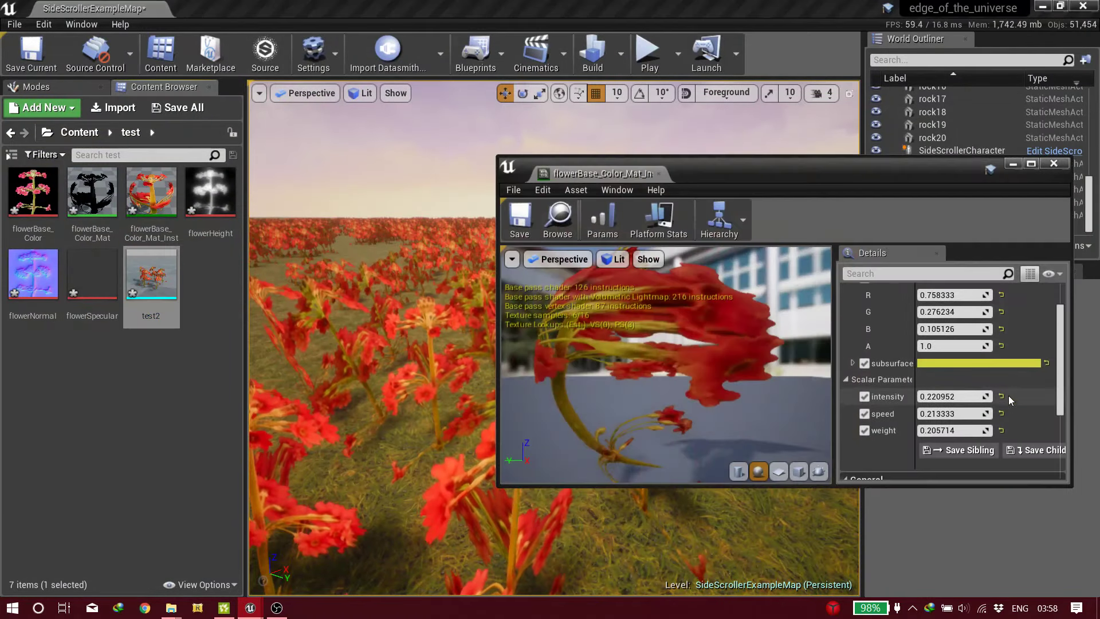
{"action": "left_click_drag", "start_coordinate": [945, 395], "coordinate": [944, 430]}
{"action": "right_click_drag", "start_coordinate": [421, 367], "coordinate": [466, 338]}
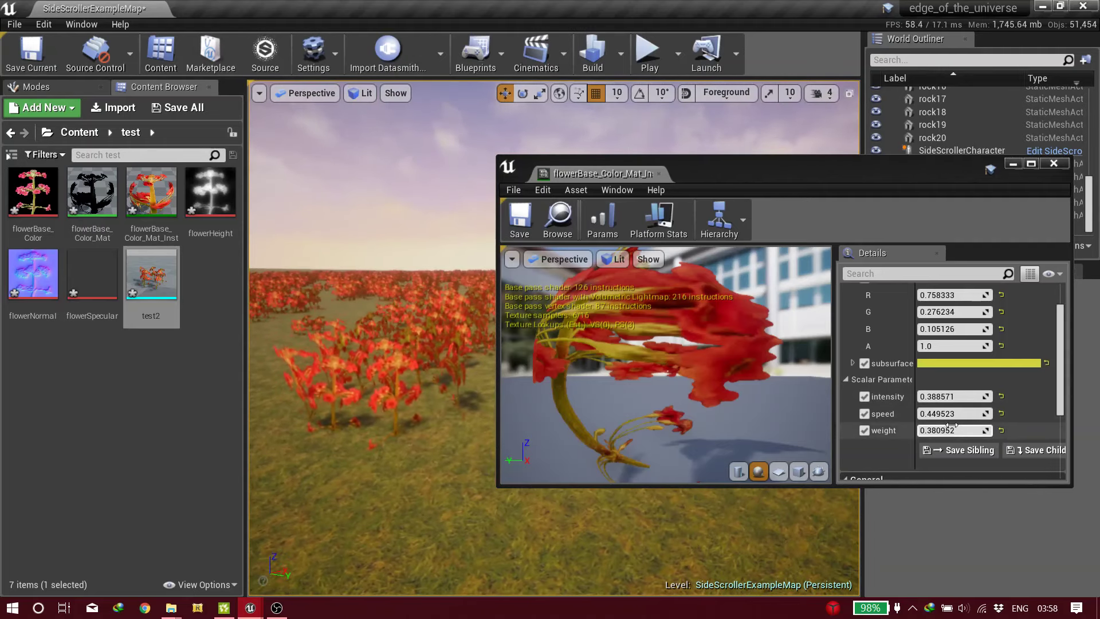
{"action": "left_click_drag", "start_coordinate": [948, 429], "coordinate": [966, 396]}
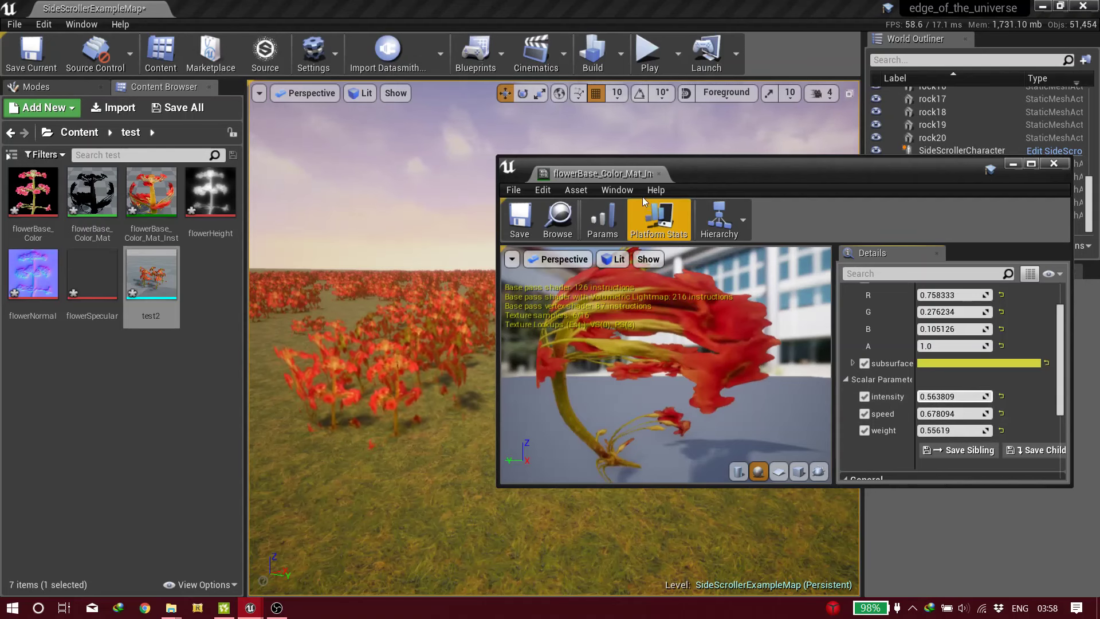
{"action": "left_click", "coordinate": [658, 174]}
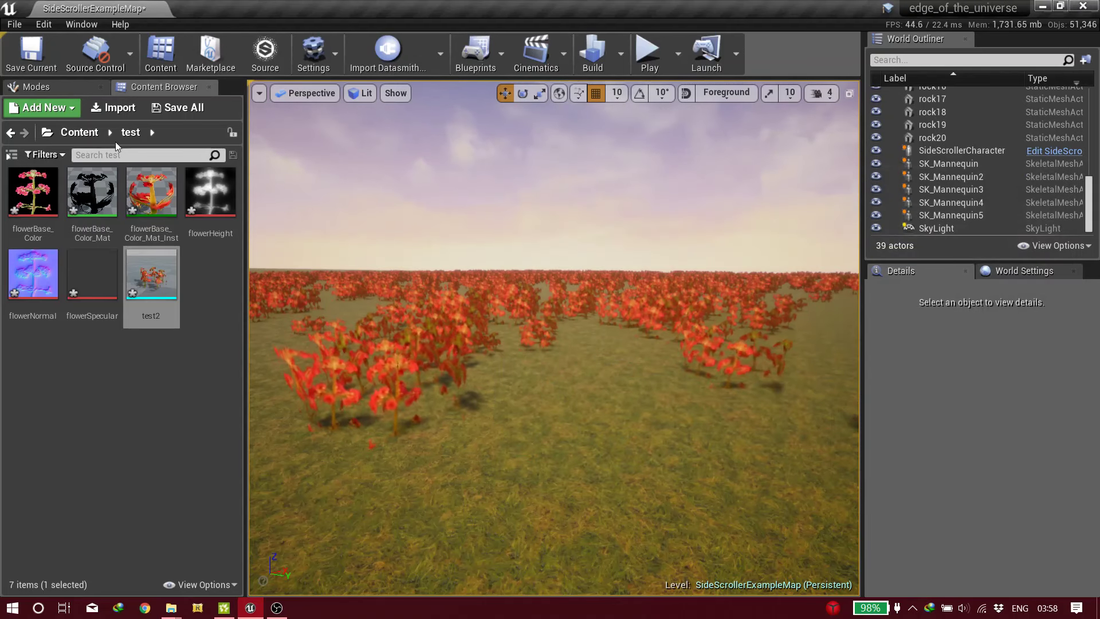
{"action": "left_click", "coordinate": [54, 85]}
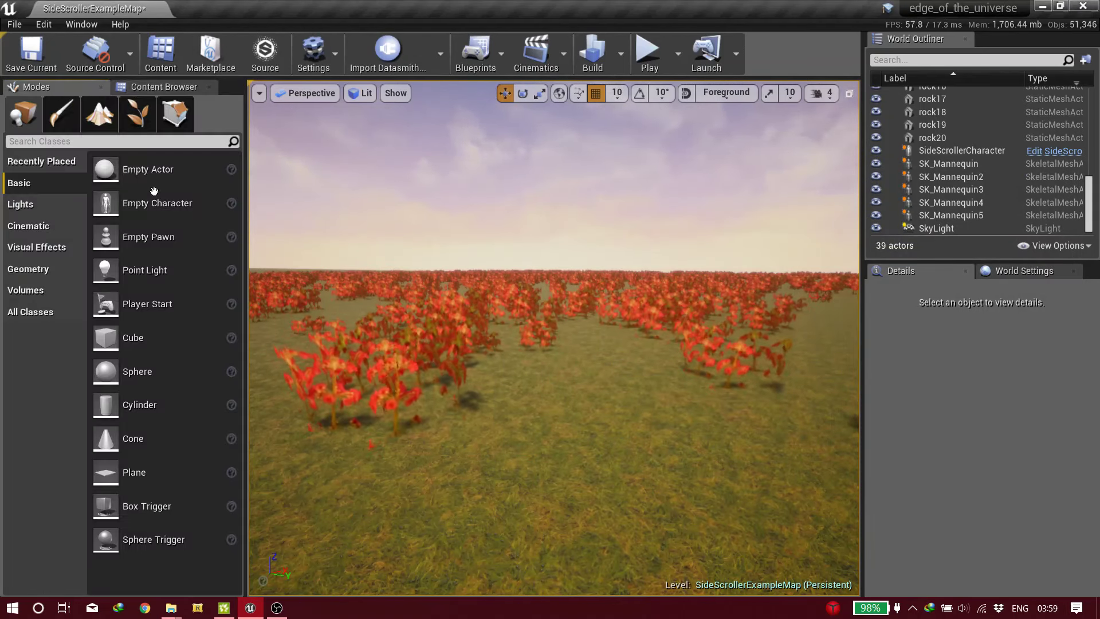
{"action": "left_click", "coordinate": [125, 119]}
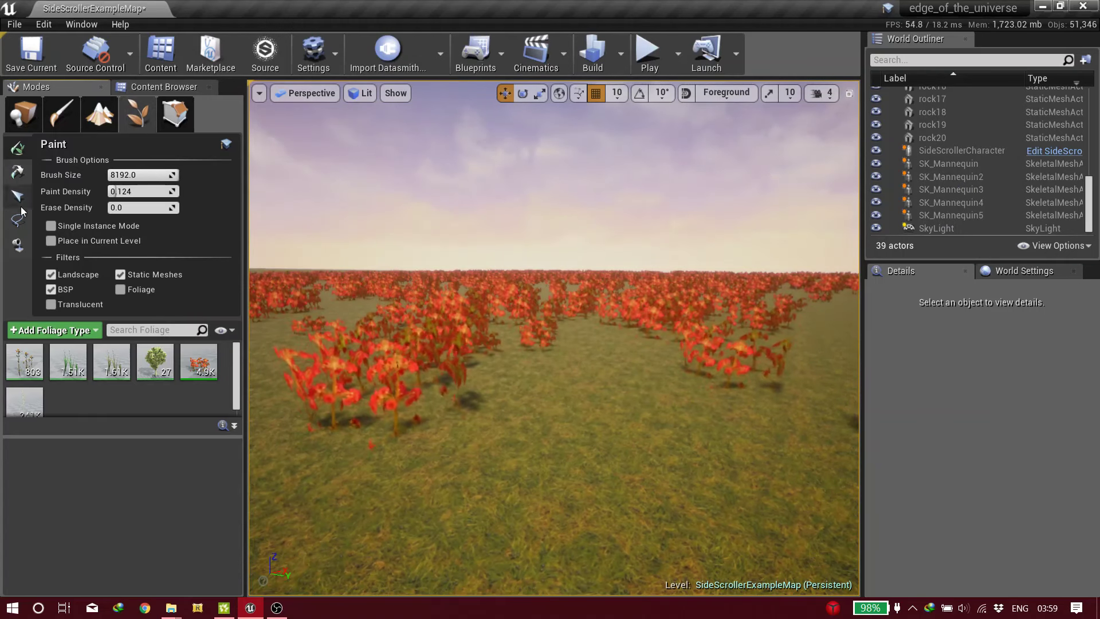
{"action": "left_click", "coordinate": [160, 54]}
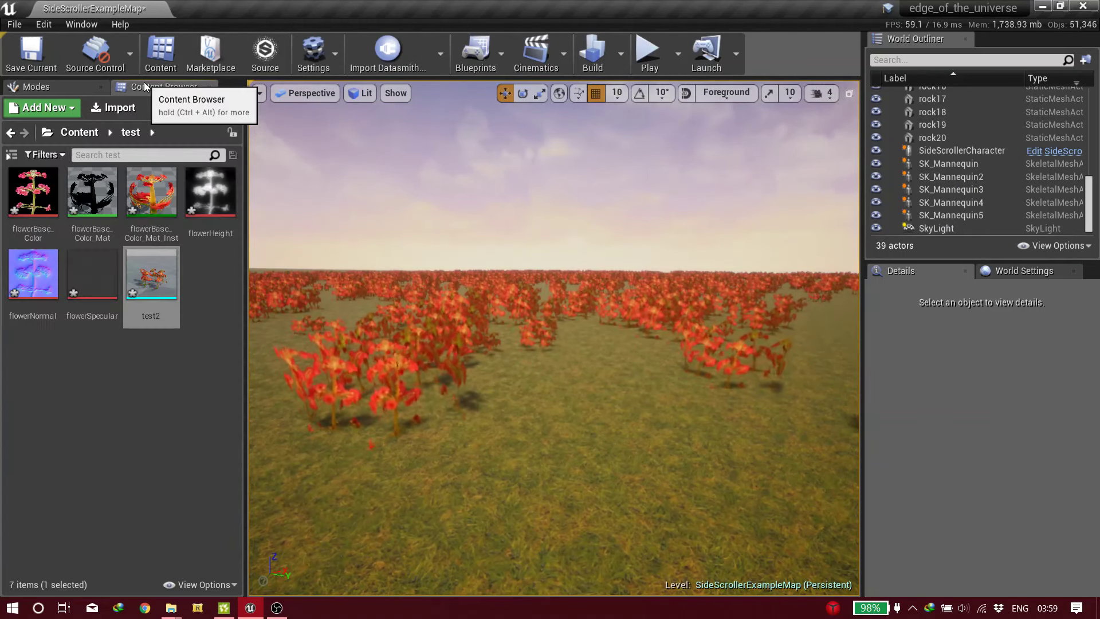
Step: Open the test2 static mesh and examine the plant from different distances alongside its LOD 0 reduction settings
{"action": "double_click", "coordinate": [152, 274]}
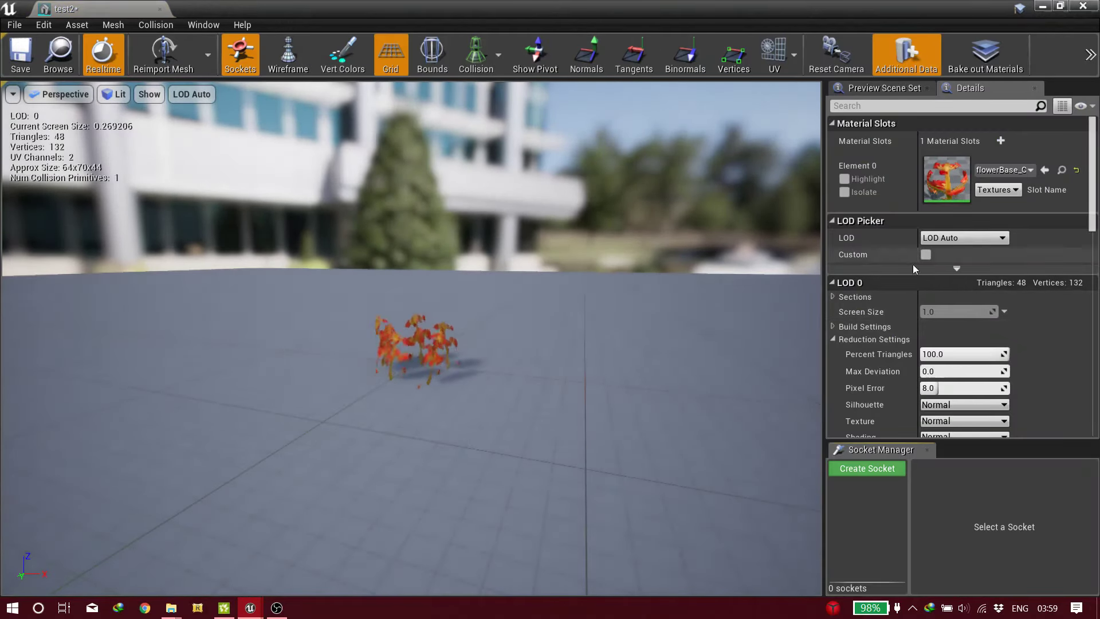
{"action": "scroll", "coordinate": [934, 275], "scroll_direction": "down", "scroll_amount": 5}
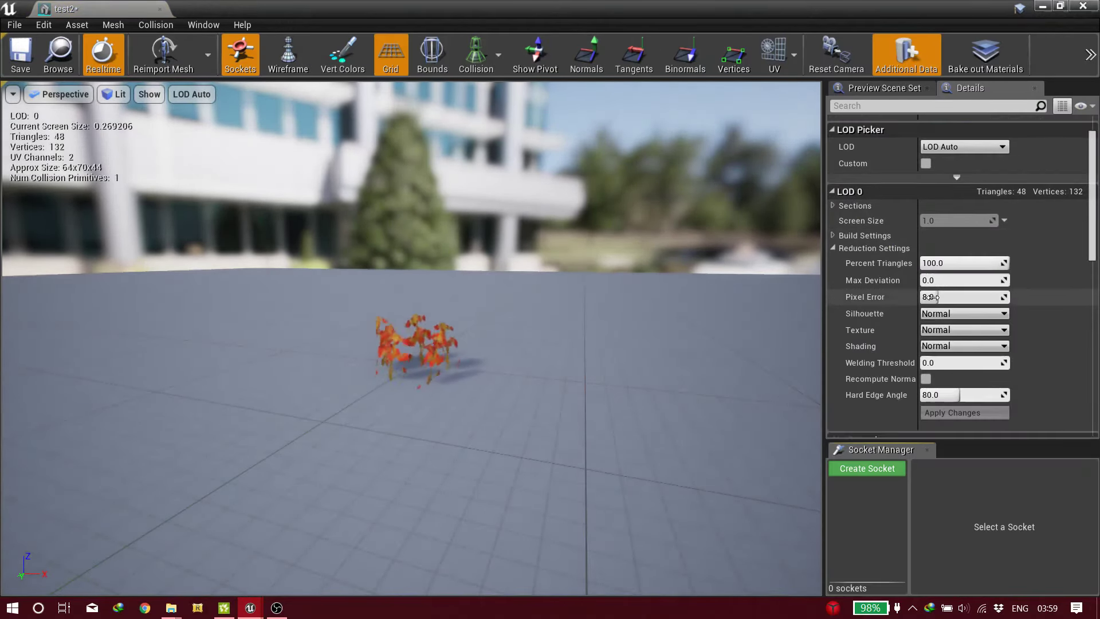
{"action": "mouse_move", "coordinate": [682, 359]}
{"action": "right_mouse_down"}
{"action": "mouse_move", "coordinate": [653, 330]}
{"action": "mouse_move", "coordinate": [700, 356]}
{"action": "mouse_move", "coordinate": [665, 365]}
{"action": "mouse_move", "coordinate": [660, 386]}
{"action": "mouse_move", "coordinate": [664, 363]}
{"action": "mouse_move", "coordinate": [659, 370]}
{"action": "mouse_move", "coordinate": [691, 351]}
{"action": "right_mouse_up"}
{"action": "key", "text": "w"}
{"action": "key", "text": "s"}
{"action": "key", "text": "d"}
{"action": "key", "text": "w"}
{"action": "key", "text": "a"}
{"action": "key", "text": "w"}
{"action": "key", "text": "s"}
{"action": "key", "text": "d"}
{"action": "key", "text": "a"}
{"action": "key", "text": "s"}
{"action": "key", "text": "w"}
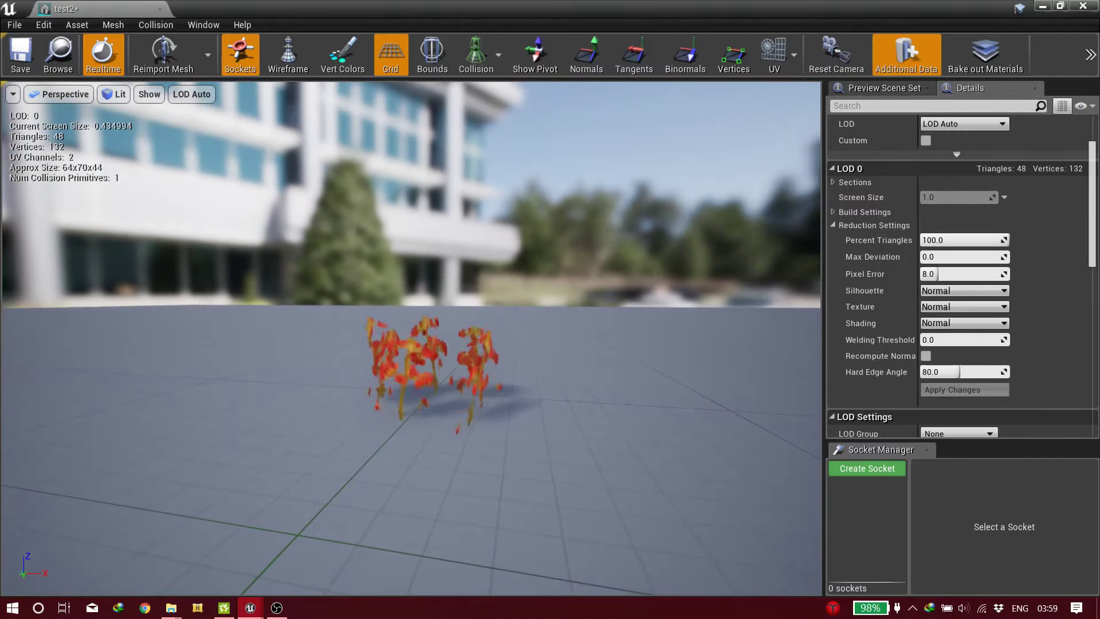
{"action": "key", "text": "s"}
{"action": "mouse_move", "coordinate": [520, 331]}
{"action": "right_mouse_down"}
{"action": "mouse_move", "coordinate": [523, 367]}
{"action": "mouse_move", "coordinate": [524, 350]}
{"action": "right_mouse_up"}
{"action": "key", "text": "w"}
{"action": "key", "text": "e"}
{"action": "key", "text": "s"}
{"action": "key", "text": "q"}
{"action": "key", "text": "w"}
{"action": "key", "text": "s"}
{"action": "key", "text": "e"}
{"action": "key", "text": "w"}
{"action": "key", "text": "s"}
{"action": "key", "text": "w"}
{"action": "key", "text": "q"}
{"action": "left_click_drag", "start_coordinate": [522, 327], "coordinate": [522, 339]}
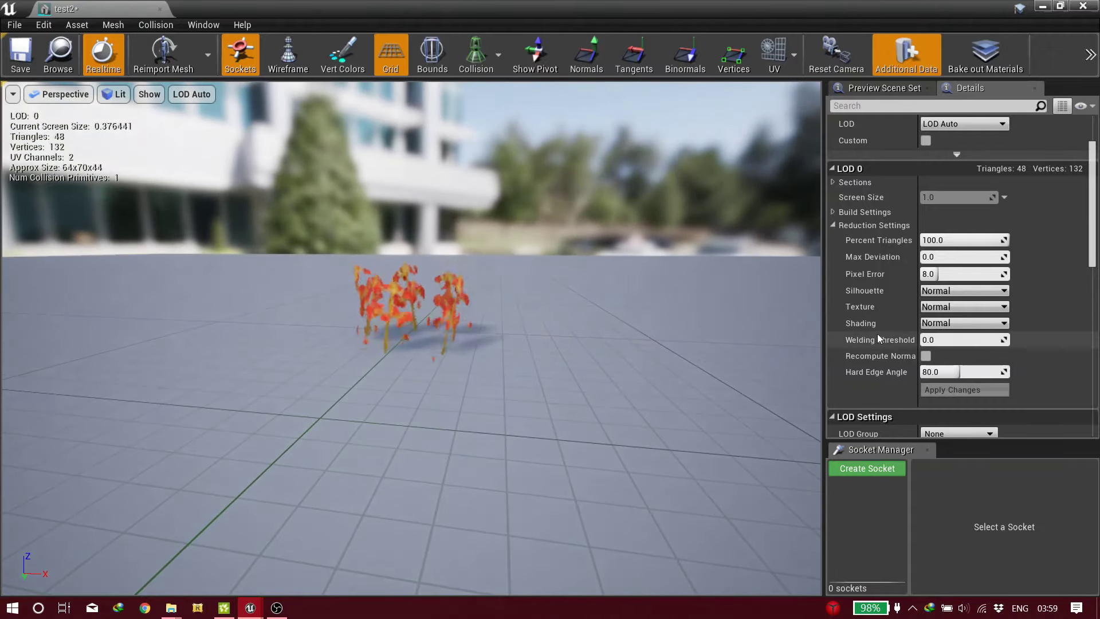
Step: Review the LOD Settings of the test2 mesh and close the mesh editor
{"action": "scroll", "coordinate": [957, 329], "scroll_direction": "down", "scroll_amount": 4}
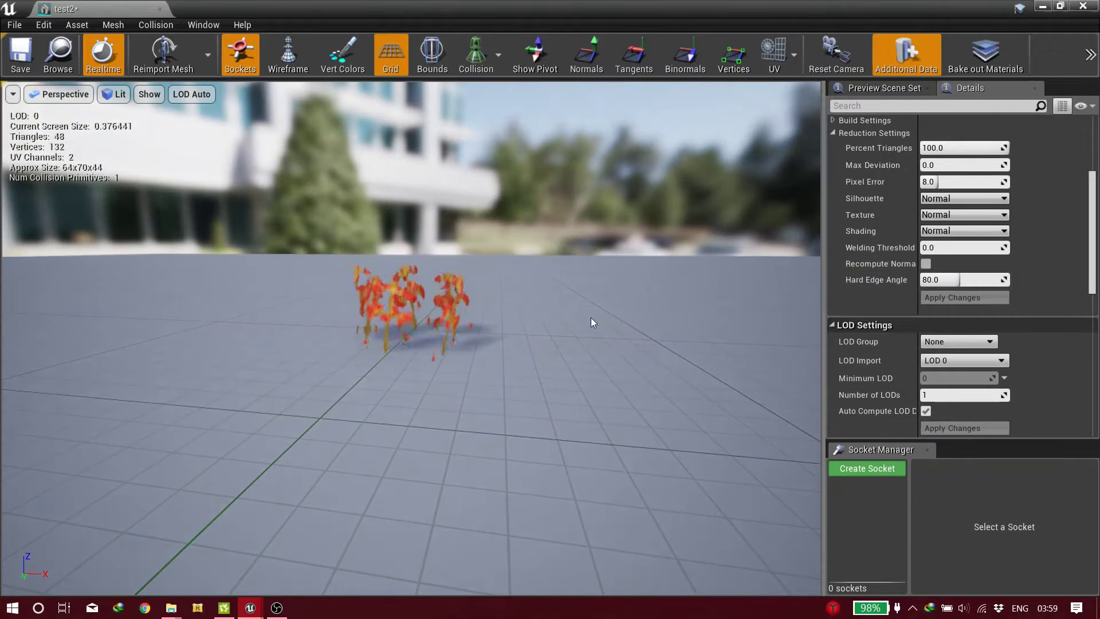
{"action": "right_click_drag", "start_coordinate": [578, 316], "coordinate": [579, 294]}
{"action": "key", "text": "s"}
{"action": "key", "text": "w"}
{"action": "right_click_drag", "start_coordinate": [501, 311], "coordinate": [500, 313]}
{"action": "key", "text": "s"}
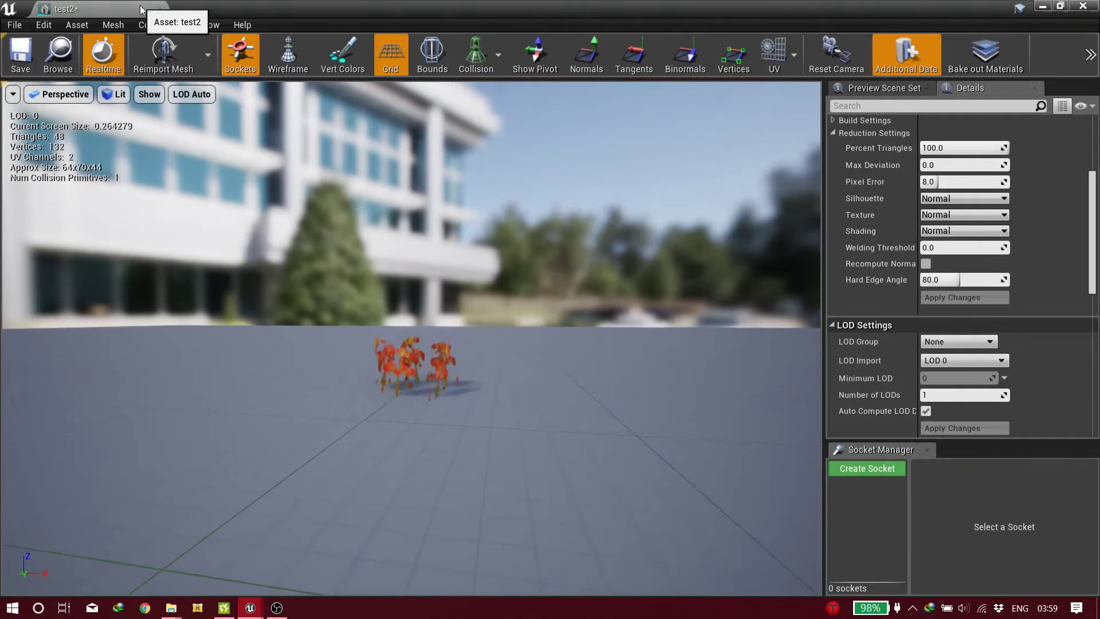
{"action": "left_click", "coordinate": [159, 10]}
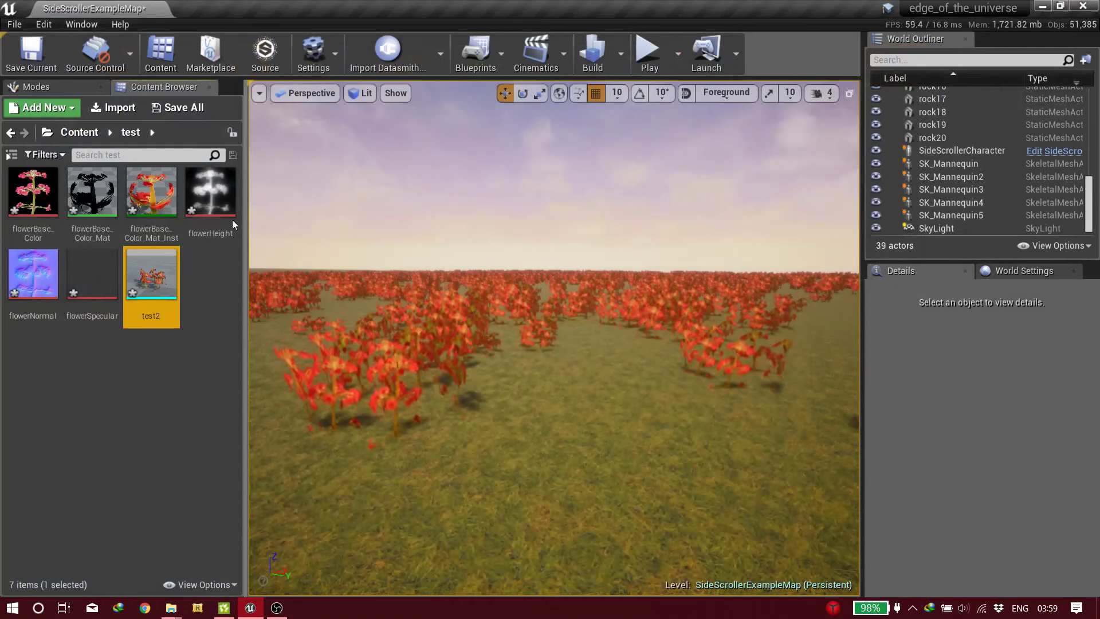
Step: Switch the level viewport to the Shader Complexity view mode and examine the painted flower field
{"action": "key", "text": "s"}
{"action": "right_click_drag", "start_coordinate": [399, 189], "coordinate": [411, 189]}
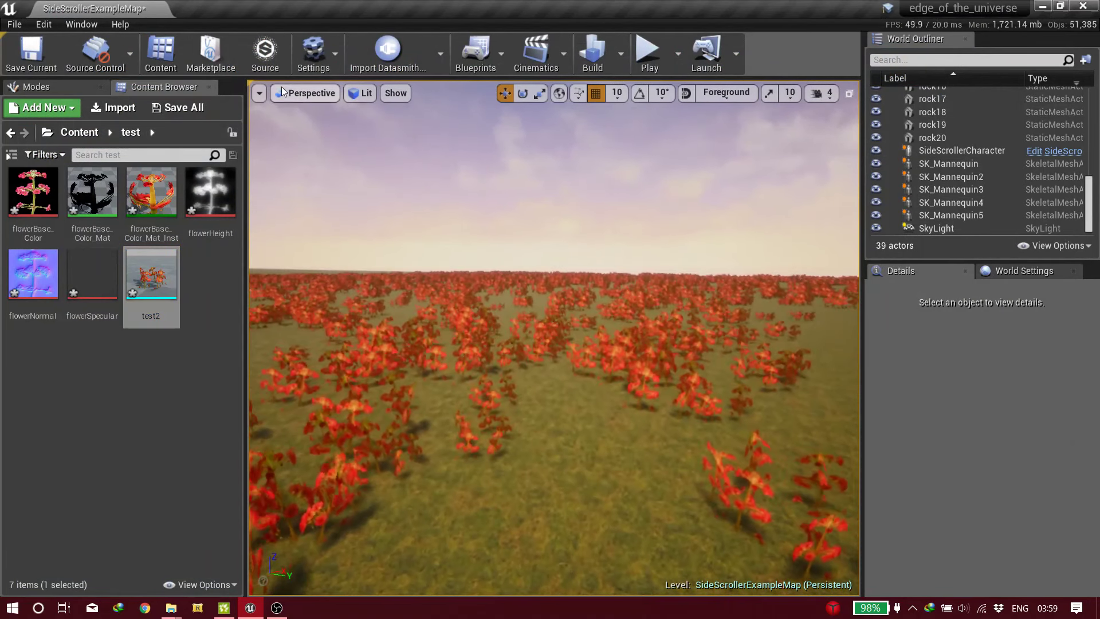
{"action": "left_click", "coordinate": [366, 93]}
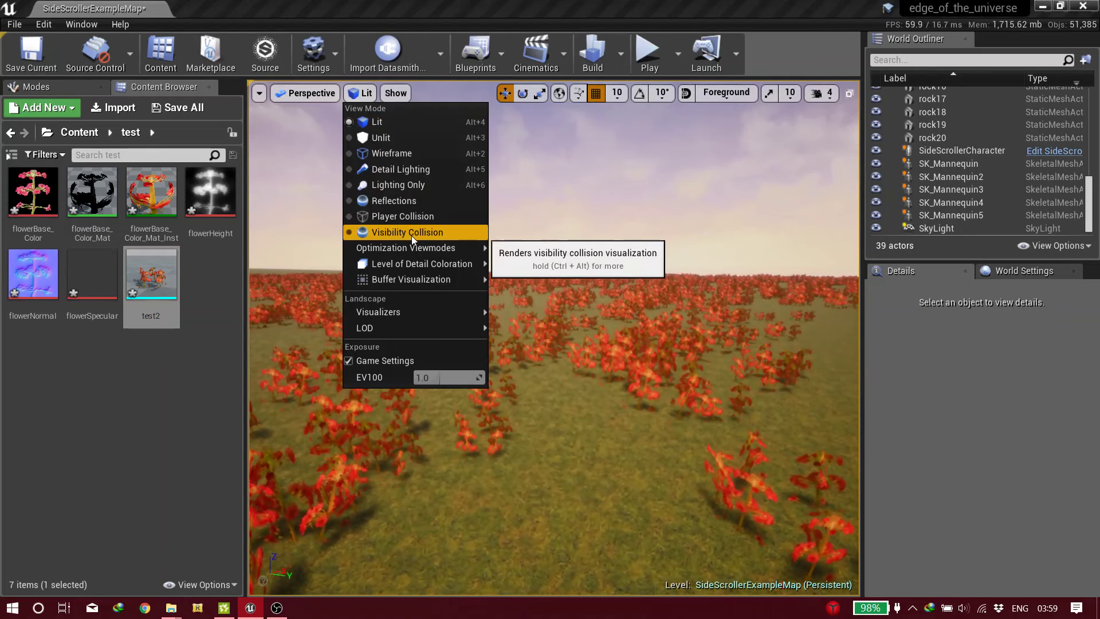
{"action": "mouse_move", "coordinate": [423, 245]}
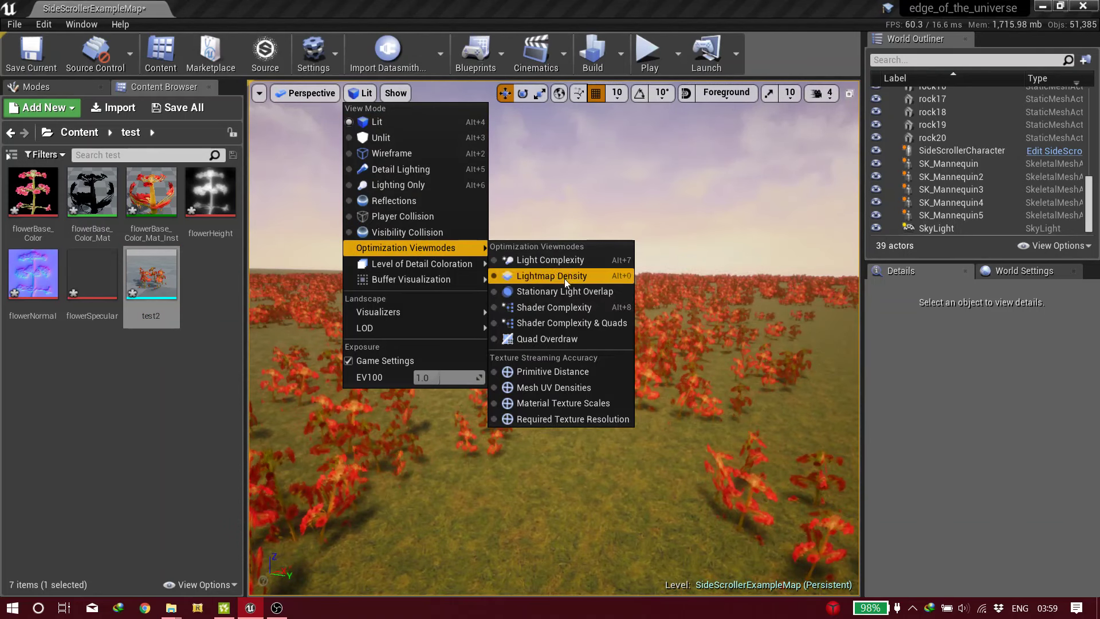
{"action": "left_click", "coordinate": [591, 307]}
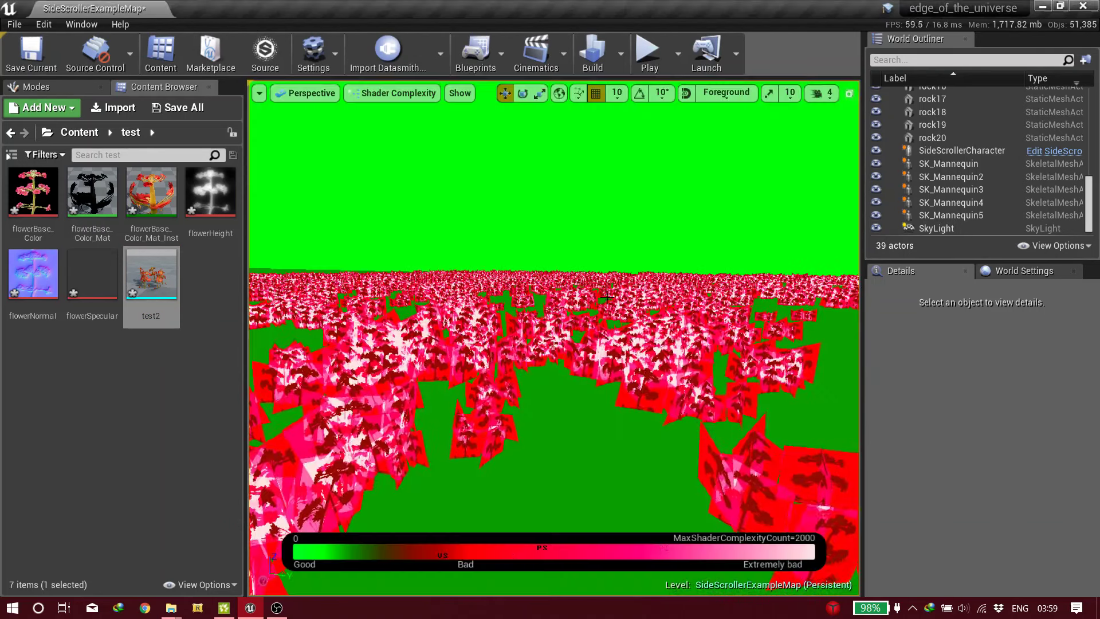
{"action": "key", "text": "w"}
{"action": "right_click_drag", "start_coordinate": [554, 338], "coordinate": [554, 338]}
{"action": "key", "text": "w"}
{"action": "key", "text": "s"}
{"action": "right_click_drag", "start_coordinate": [427, 432], "coordinate": [310, 553]}
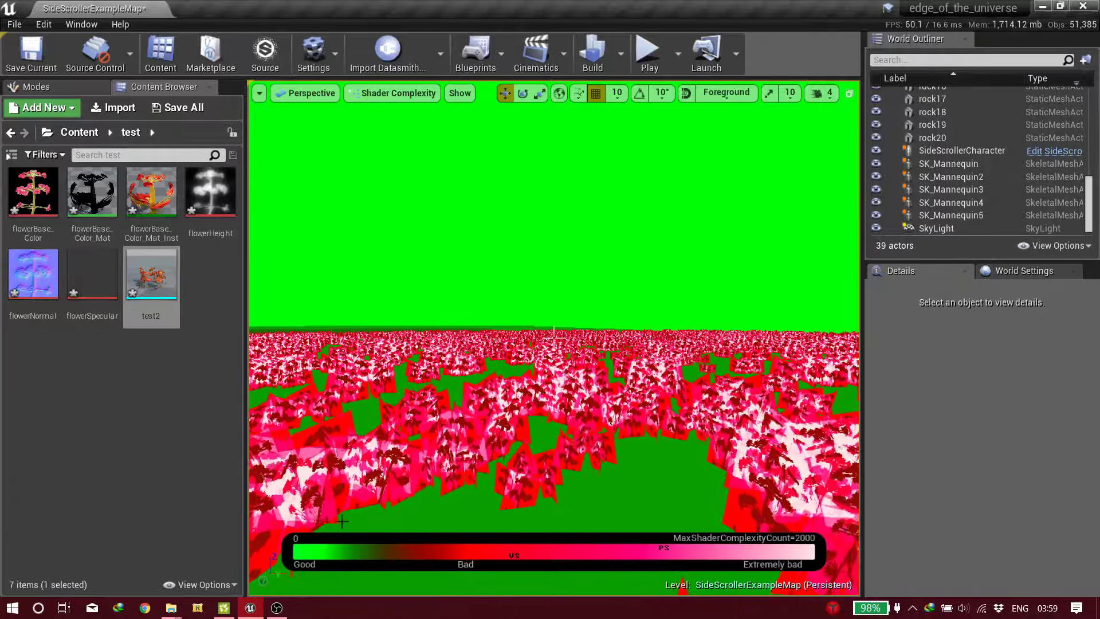
Step: Examine the flower field's shader complexity at varying distances and compare it with the nearby trees and grass
{"action": "right_click_drag", "start_coordinate": [341, 521], "coordinate": [367, 552]}
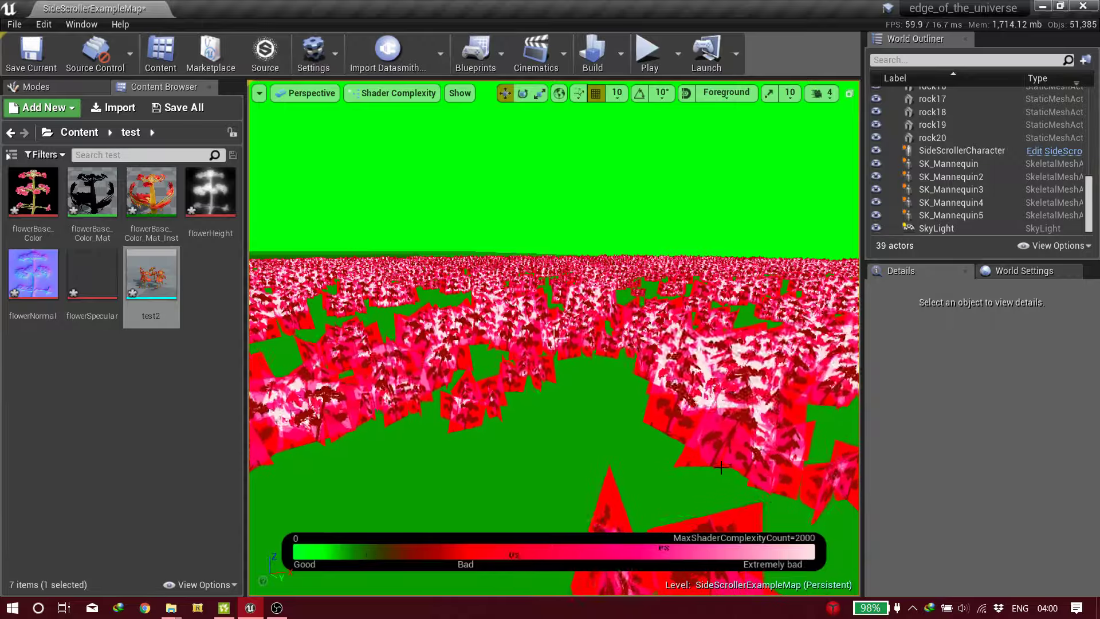
{"action": "right_click_drag", "start_coordinate": [720, 467], "coordinate": [747, 489]}
{"action": "key", "text": "w"}
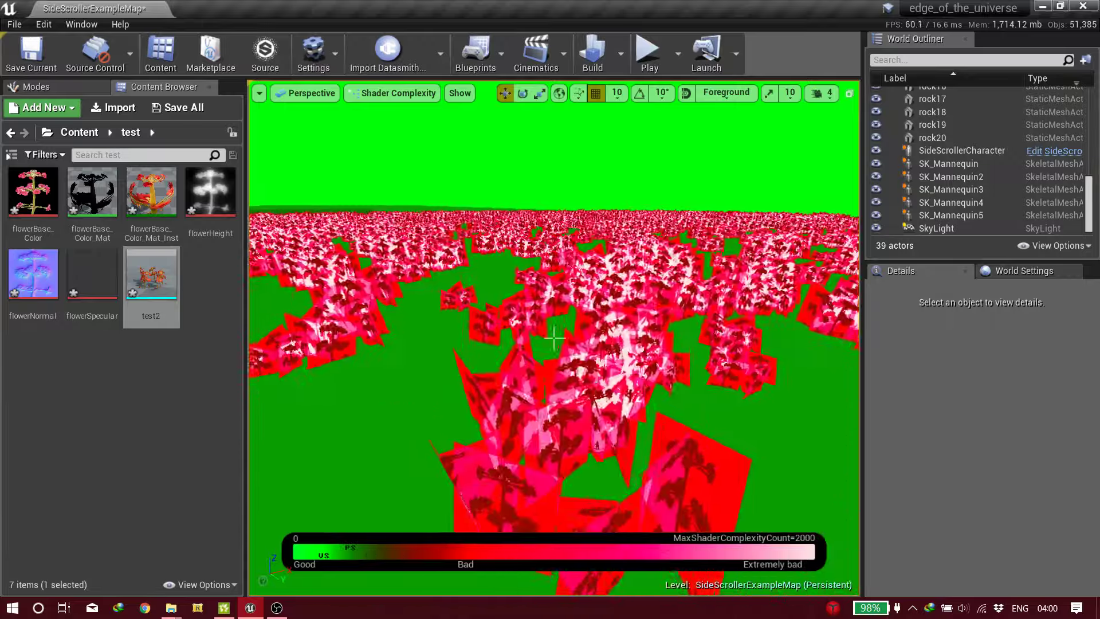
{"action": "key", "text": "a"}
{"action": "scroll", "coordinate": [554, 338], "scroll_direction": "up", "scroll_amount": 6}
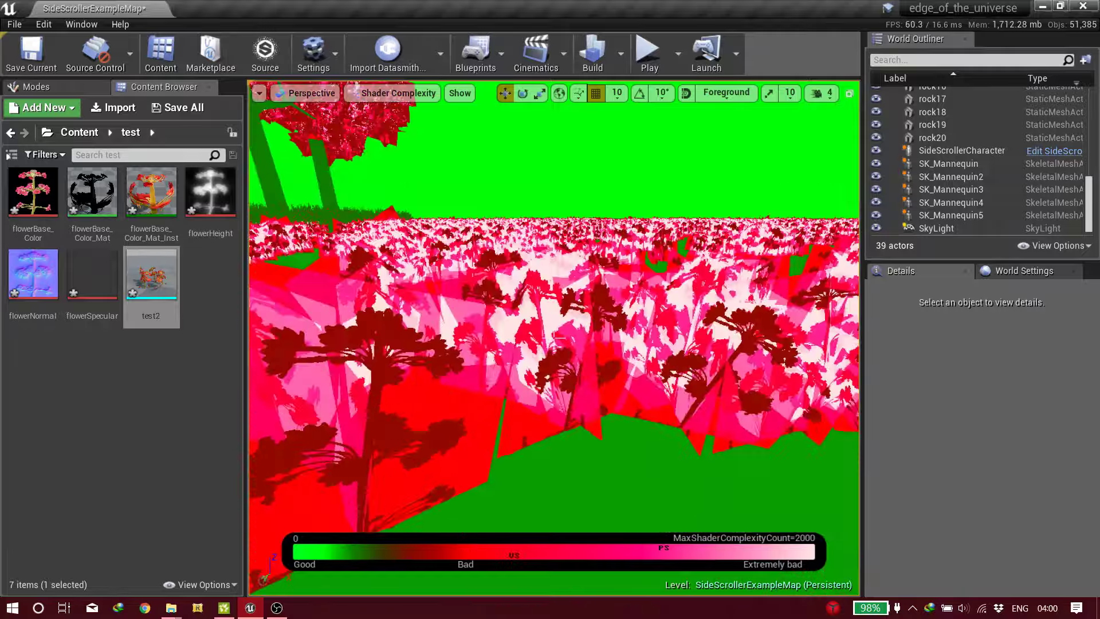
{"action": "key", "text": "w"}
{"action": "key", "text": "s"}
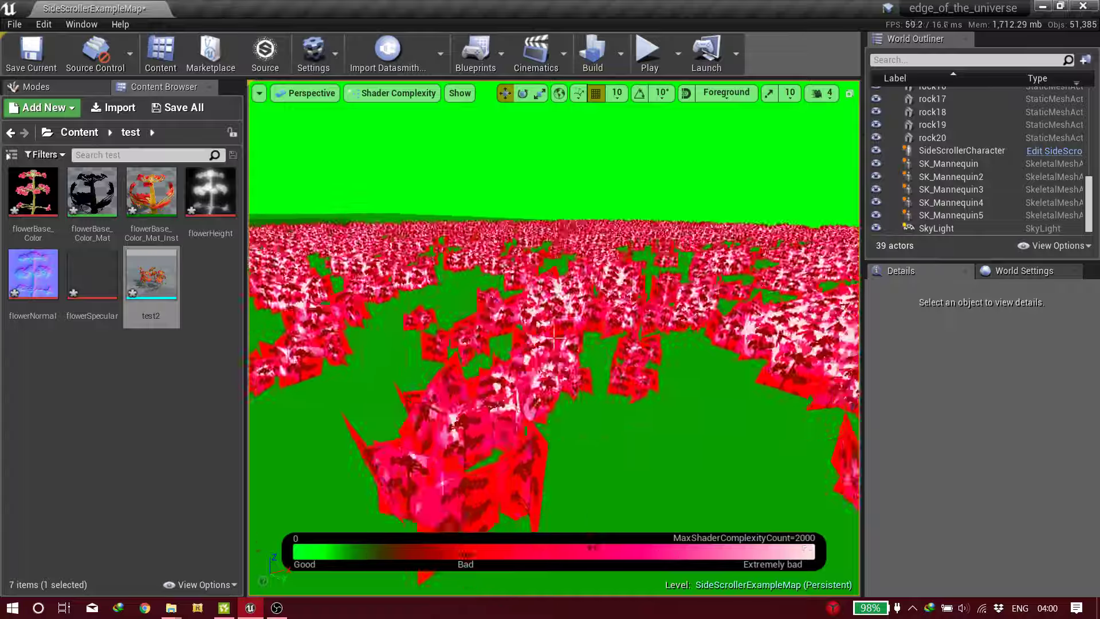
{"action": "scroll", "coordinate": [554, 338], "scroll_direction": "up", "scroll_amount": 6}
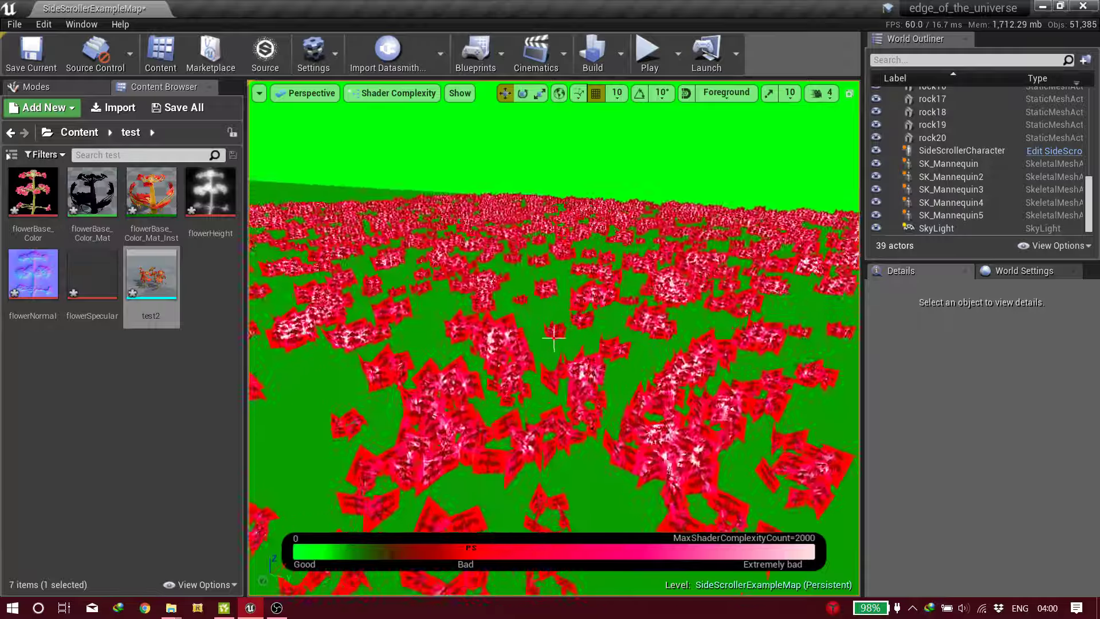
{"action": "scroll", "coordinate": [554, 339], "scroll_direction": "up", "scroll_amount": 5}
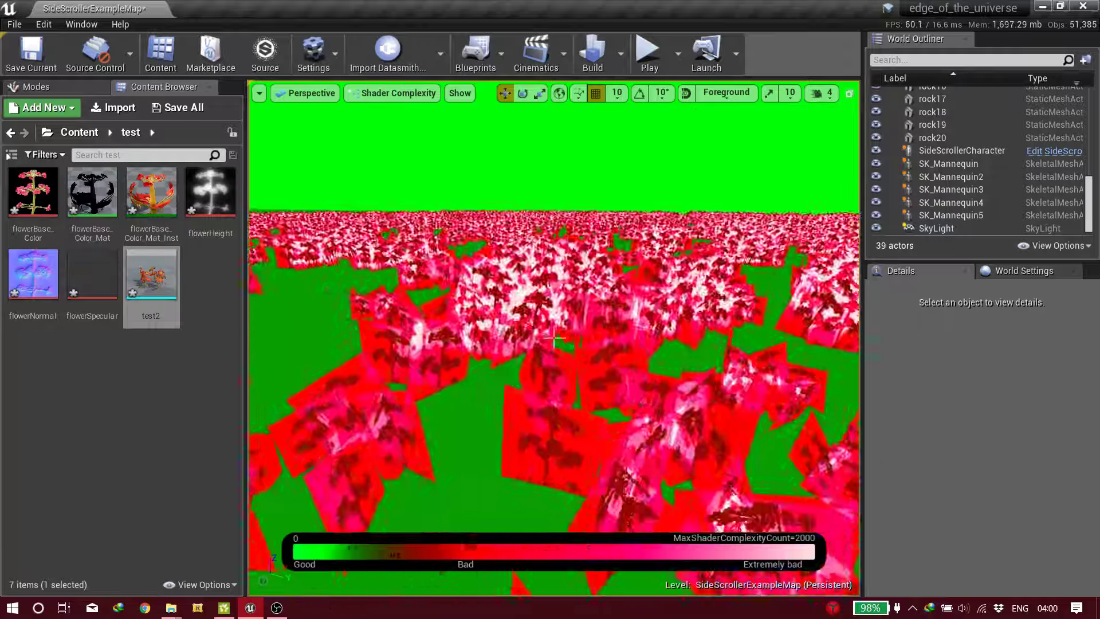
{"action": "scroll", "coordinate": [554, 338], "scroll_direction": "up", "scroll_amount": 3}
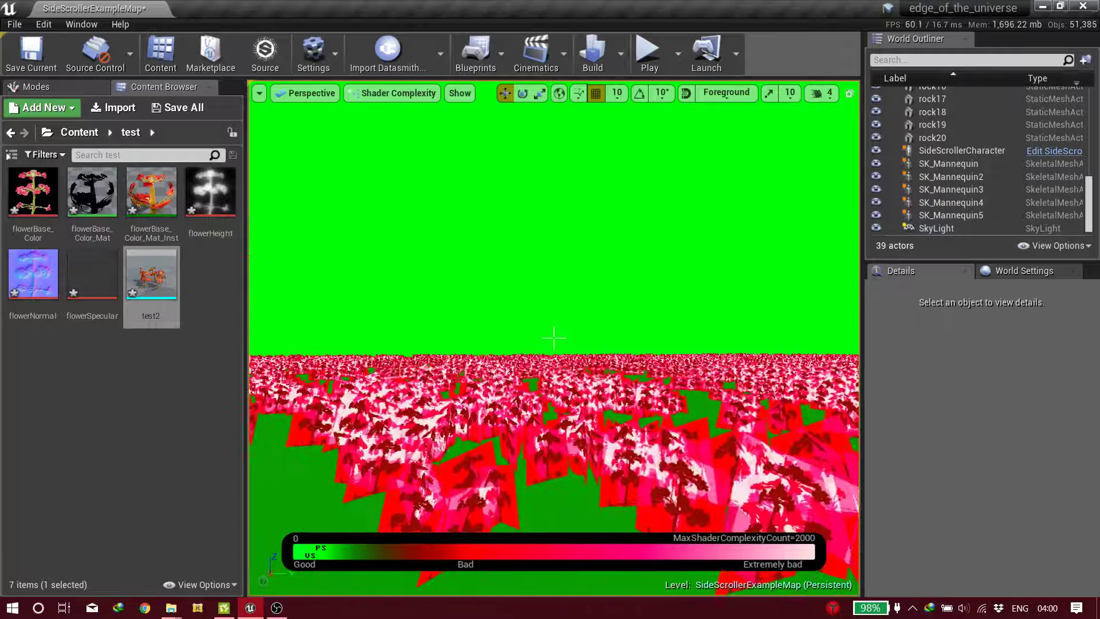
{"action": "key", "text": "w"}
{"action": "mouse_move", "coordinate": [554, 338]}
{"action": "right_mouse_down"}
{"action": "mouse_move", "coordinate": [554, 363]}
{"action": "mouse_move", "coordinate": [554, 336]}
{"action": "right_mouse_up"}
{"action": "key", "text": "w"}
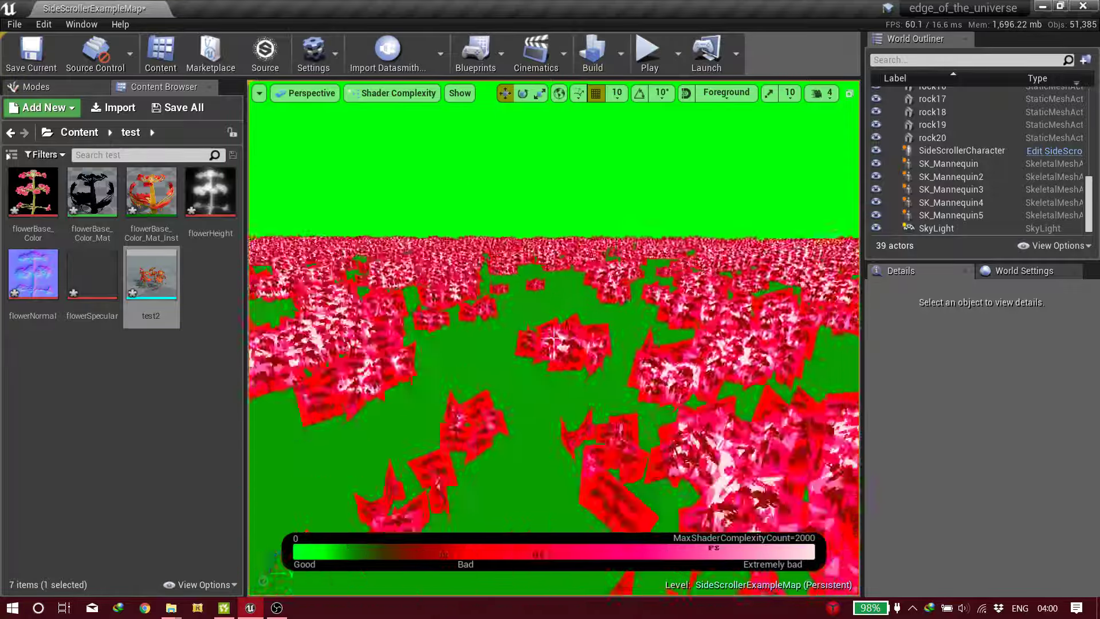
{"action": "scroll", "coordinate": [554, 338], "scroll_direction": "up", "scroll_amount": 6}
{"action": "scroll", "coordinate": [553, 338], "scroll_direction": "down", "scroll_amount": 5}
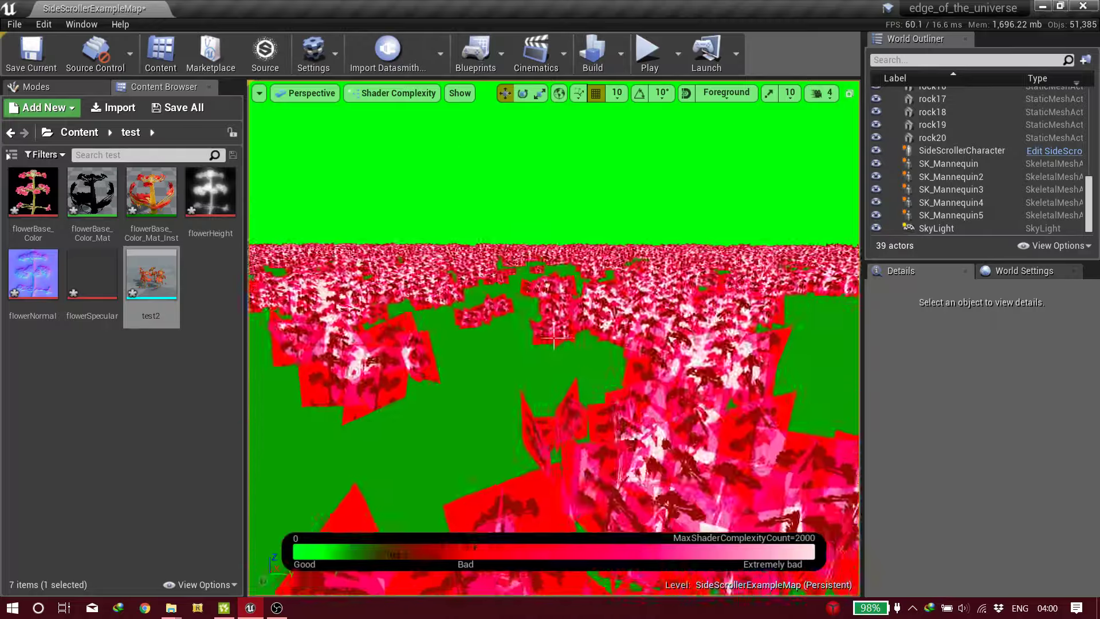
{"action": "scroll", "coordinate": [554, 337], "scroll_direction": "up", "scroll_amount": 10}
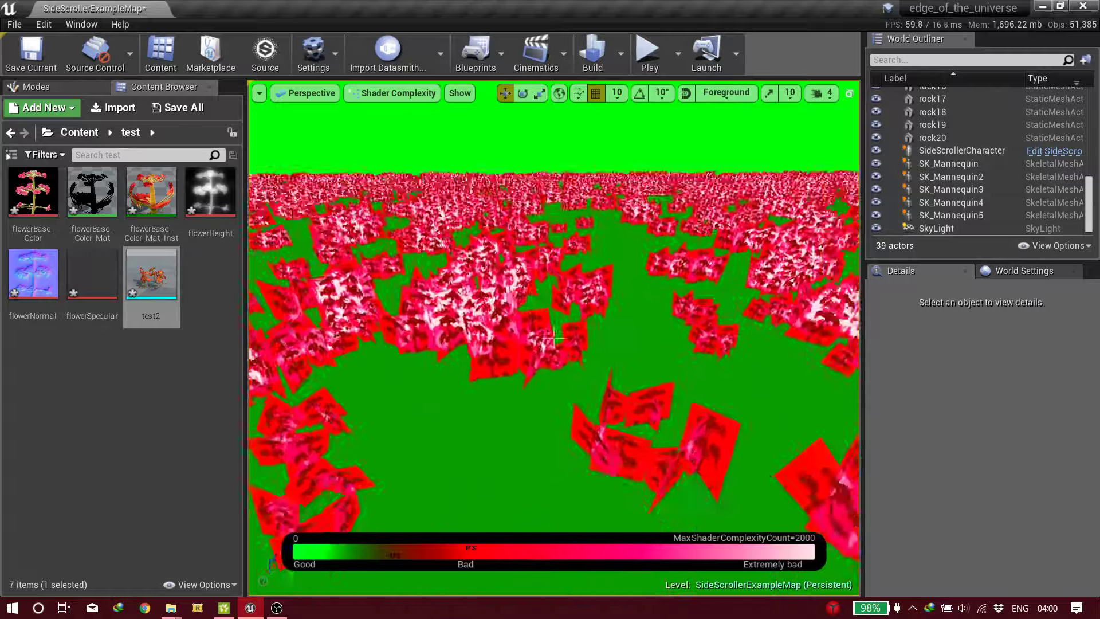
{"action": "scroll", "coordinate": [554, 338], "scroll_direction": "up", "scroll_amount": 5}
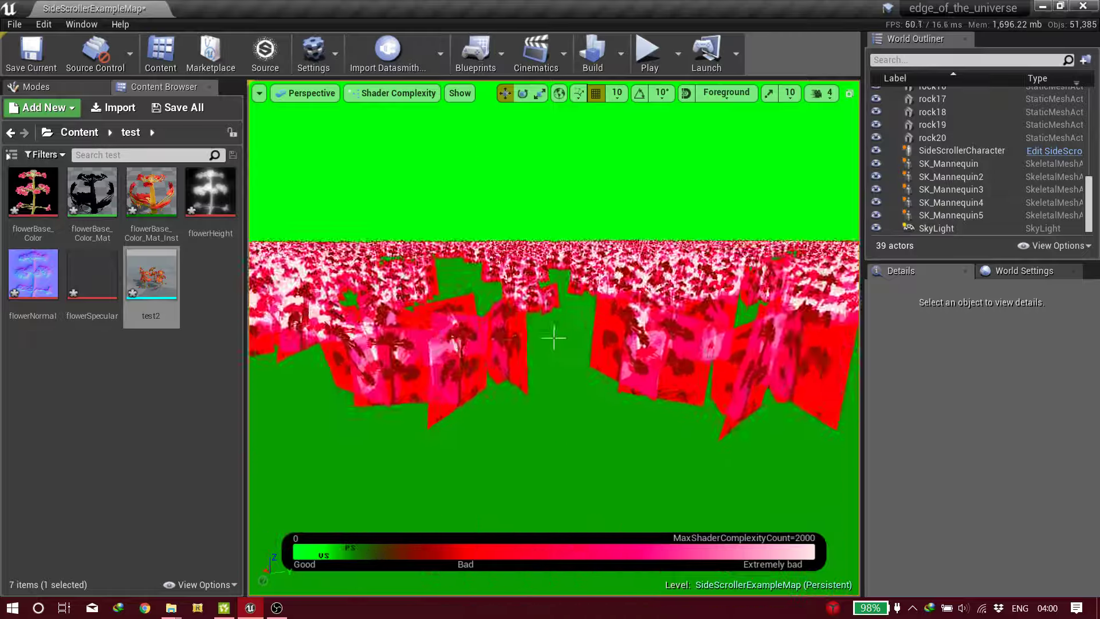
{"action": "scroll", "coordinate": [554, 338], "scroll_direction": "up", "scroll_amount": 5}
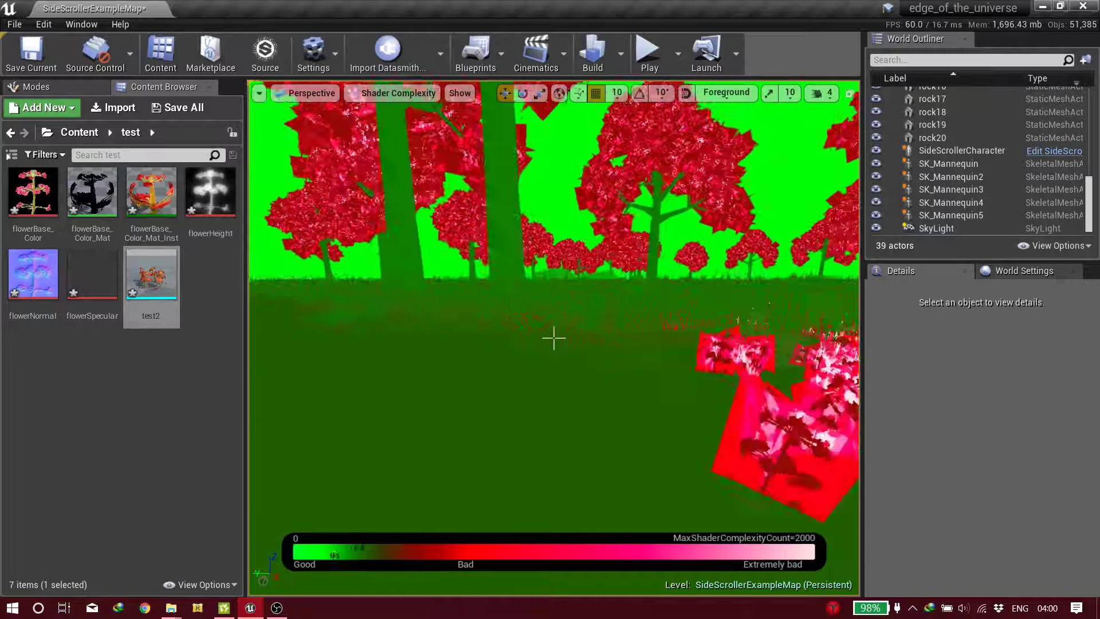
{"action": "key", "text": "w"}
{"action": "right_click_drag", "start_coordinate": [553, 338], "coordinate": [554, 338]}
{"action": "scroll", "coordinate": [553, 338], "scroll_direction": "up", "scroll_amount": 5}
{"action": "key", "text": "w"}
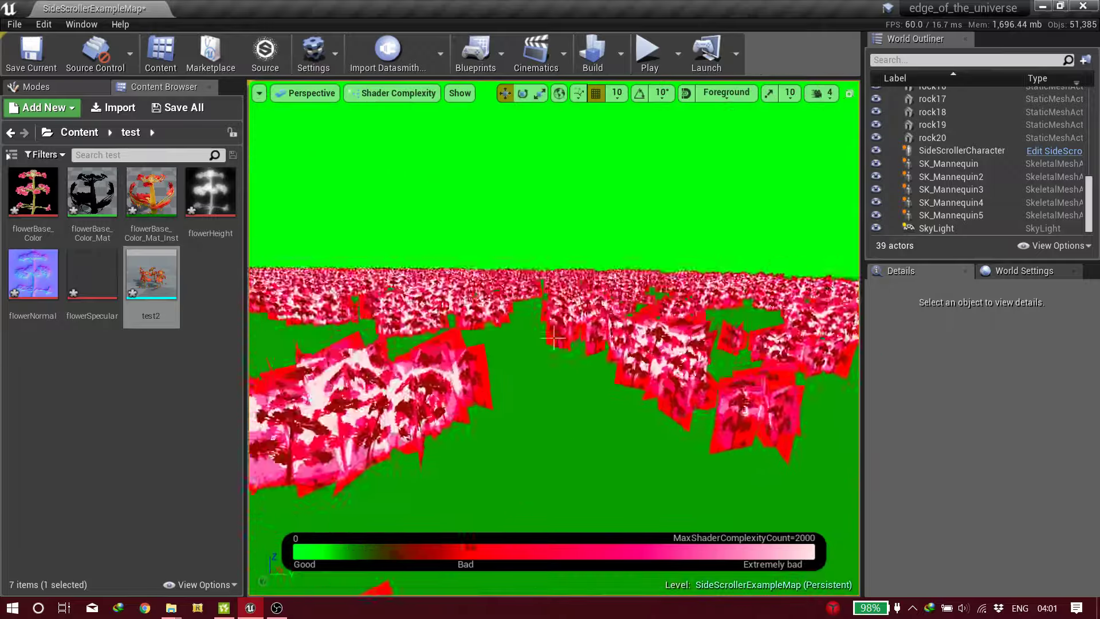
Step: Inspect the shader complexity of overlapping flower clumps, both close to the ground and from above the field
{"action": "scroll", "coordinate": [553, 338], "scroll_direction": "up", "scroll_amount": 5}
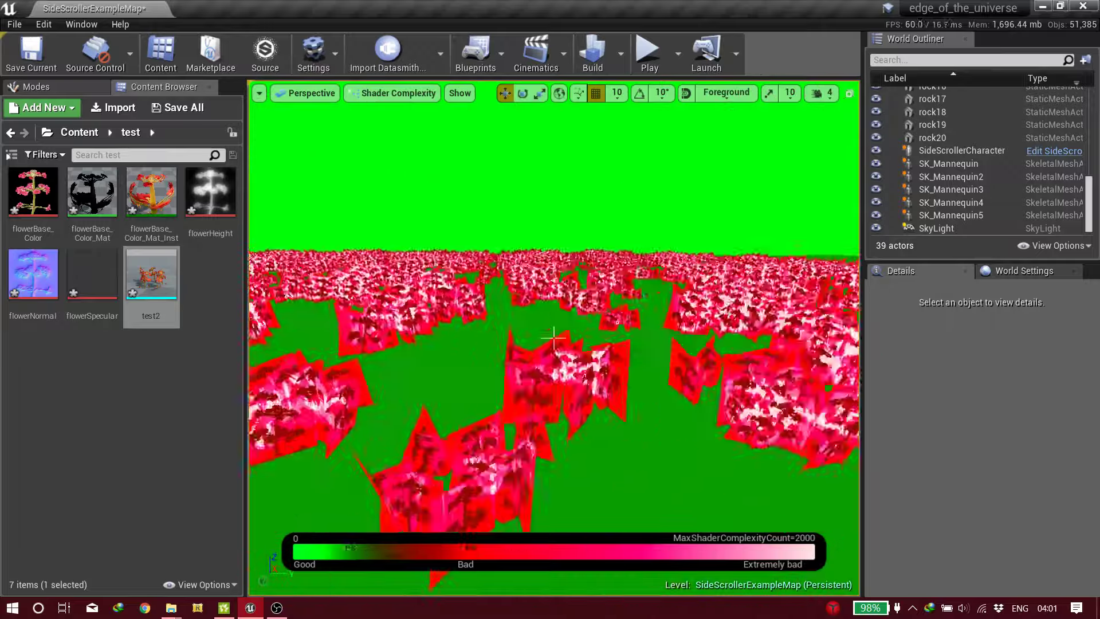
{"action": "scroll", "coordinate": [553, 338], "scroll_direction": "up", "scroll_amount": 5}
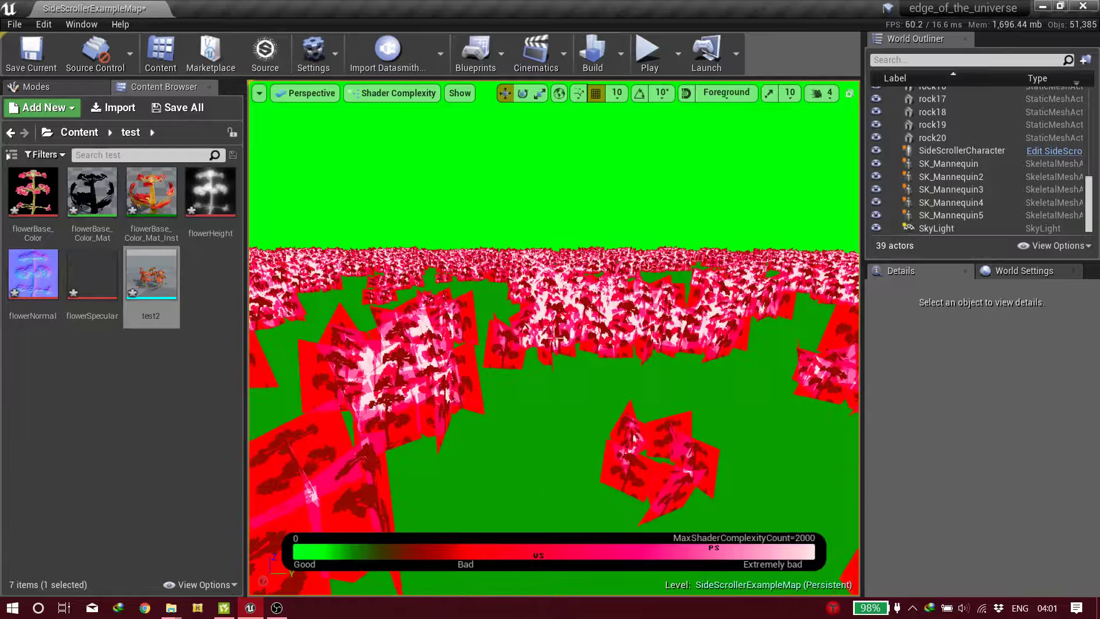
{"action": "scroll", "coordinate": [553, 338], "scroll_direction": "up", "scroll_amount": 3}
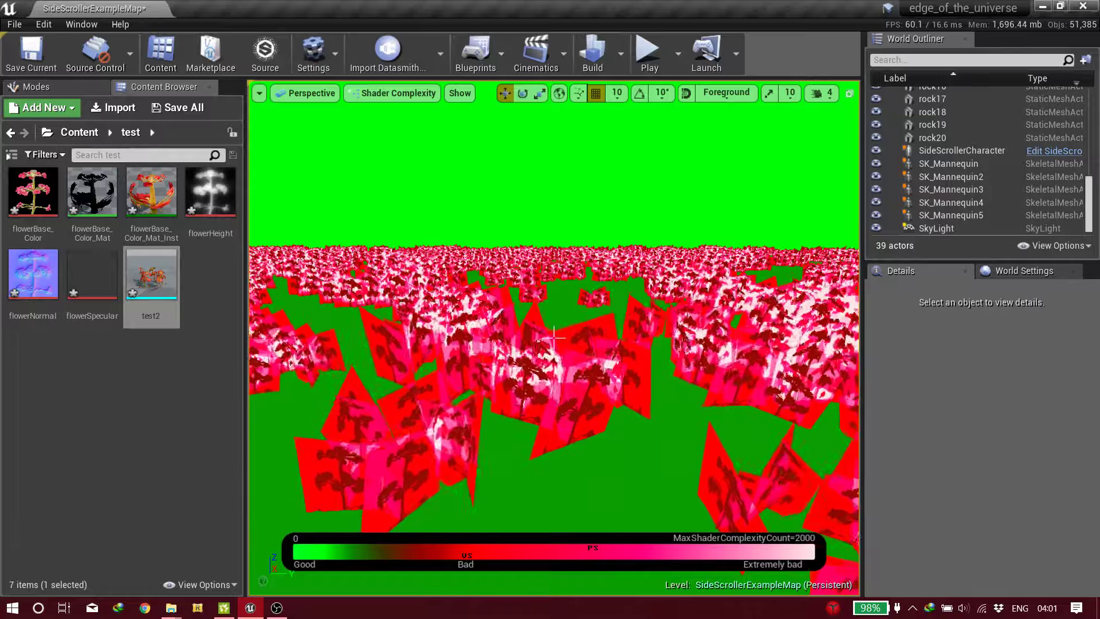
{"action": "scroll", "coordinate": [553, 338], "scroll_direction": "down", "scroll_amount": 4}
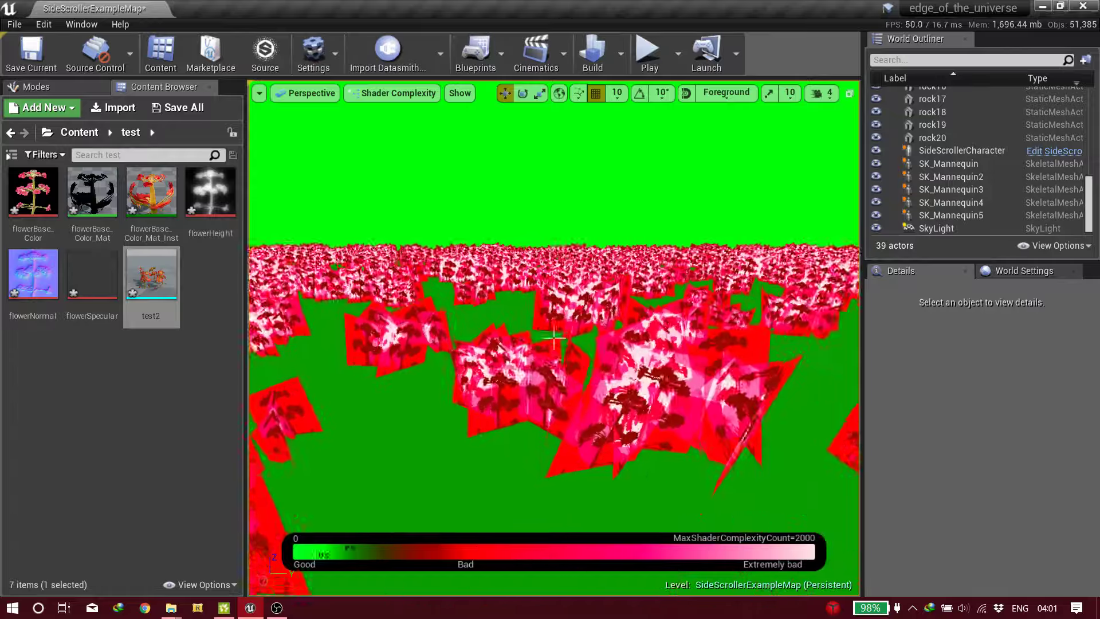
{"action": "scroll", "coordinate": [553, 338], "scroll_direction": "up", "scroll_amount": 3}
{"action": "scroll", "coordinate": [554, 338], "scroll_direction": "down", "scroll_amount": 6}
{"action": "scroll", "coordinate": [553, 338], "scroll_direction": "up", "scroll_amount": 5}
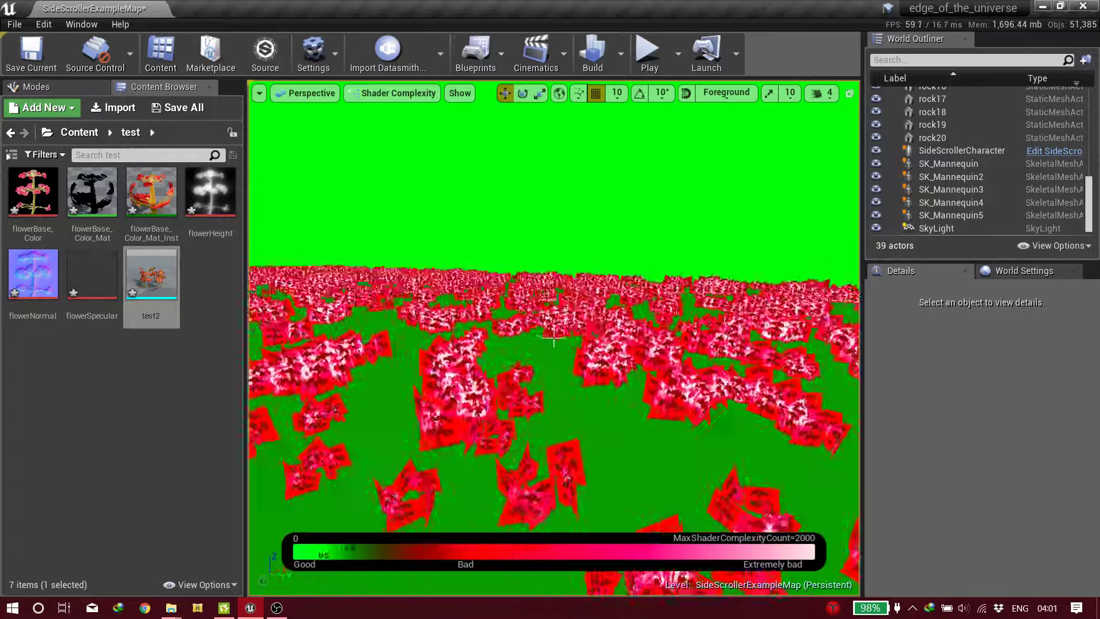
{"action": "scroll", "coordinate": [553, 338], "scroll_direction": "up", "scroll_amount": 4}
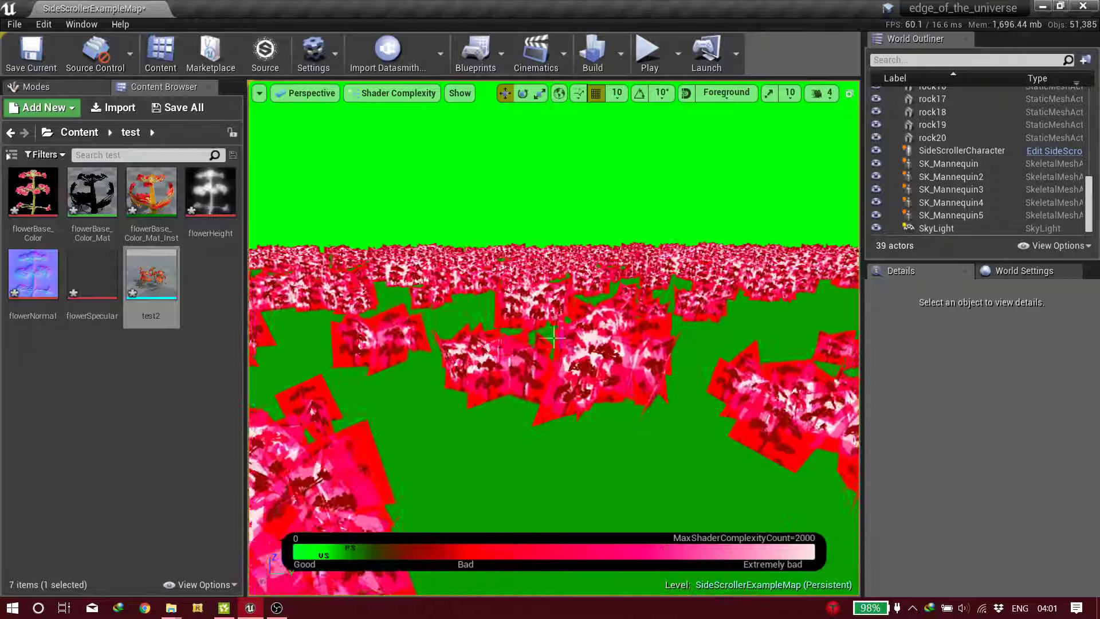
{"action": "scroll", "coordinate": [553, 338], "scroll_direction": "up", "scroll_amount": 2}
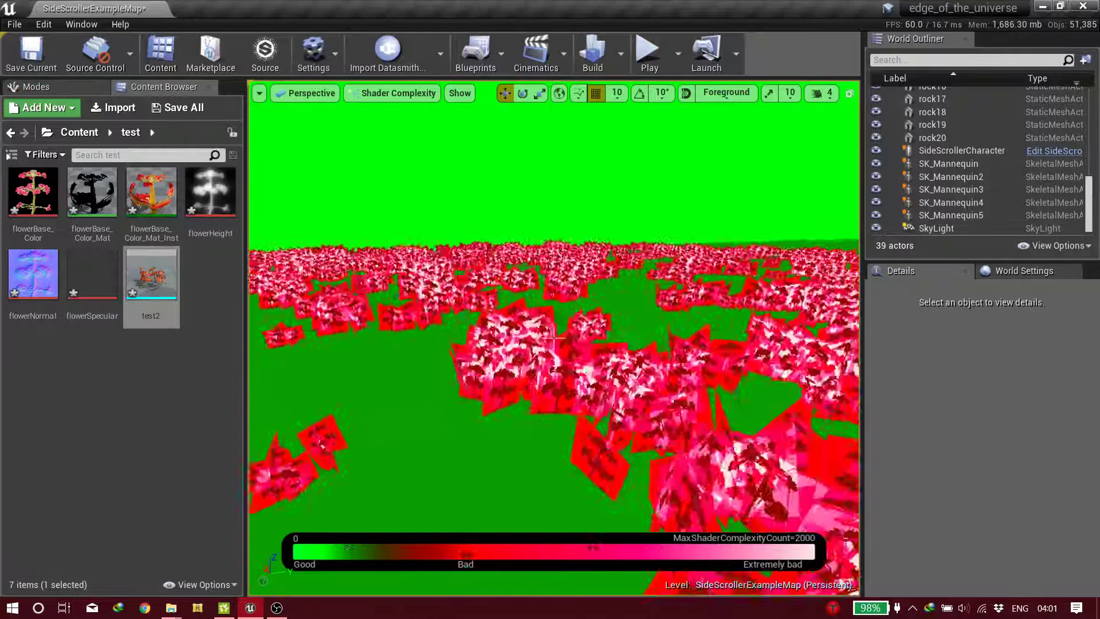
{"action": "scroll", "coordinate": [553, 338], "scroll_direction": "up", "scroll_amount": 2}
{"action": "scroll", "coordinate": [553, 338], "scroll_direction": "up", "scroll_amount": 3}
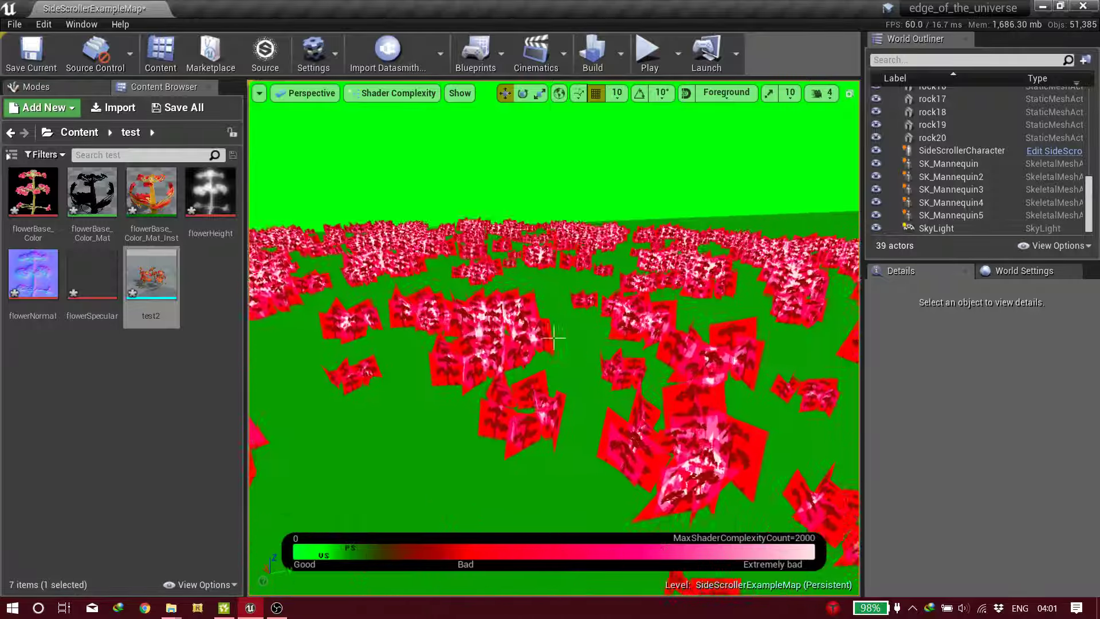
{"action": "scroll", "coordinate": [553, 337], "scroll_direction": "down", "scroll_amount": 3}
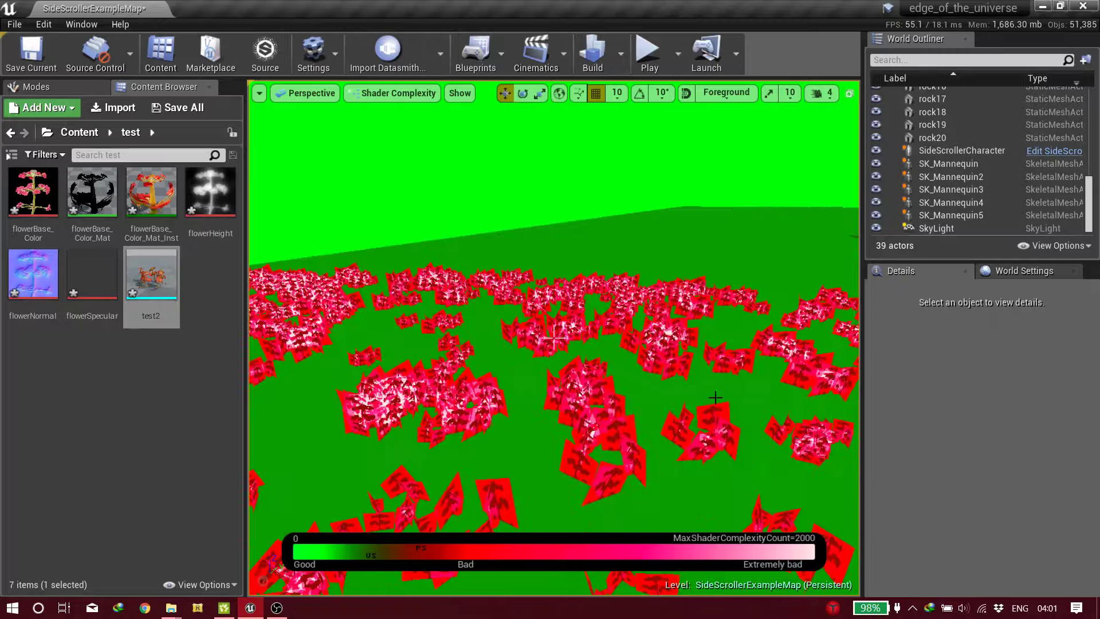
{"action": "scroll", "coordinate": [553, 337], "scroll_direction": "up", "scroll_amount": 6}
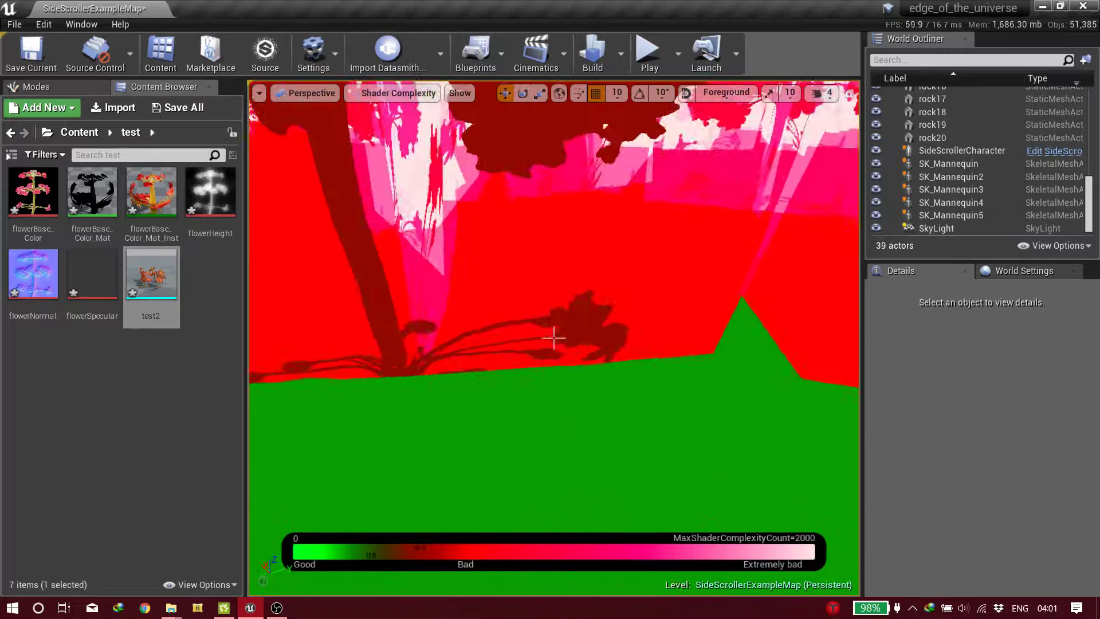
{"action": "scroll", "coordinate": [553, 338], "scroll_direction": "down", "scroll_amount": 5}
{"action": "key", "text": "w"}
{"action": "right_click_drag", "start_coordinate": [554, 338], "coordinate": [554, 338]}
{"action": "key", "text": "w"}
{"action": "key", "text": "w"}
{"action": "key", "text": "w"}
{"action": "key", "text": "w"}
{"action": "right_click_drag", "start_coordinate": [656, 376], "coordinate": [656, 376]}
{"action": "left_click_drag", "start_coordinate": [553, 338], "coordinate": [592, 420]}
{"action": "right_click_drag", "start_coordinate": [553, 338], "coordinate": [553, 338]}
{"action": "left_click_drag", "start_coordinate": [553, 338], "coordinate": [553, 337]}
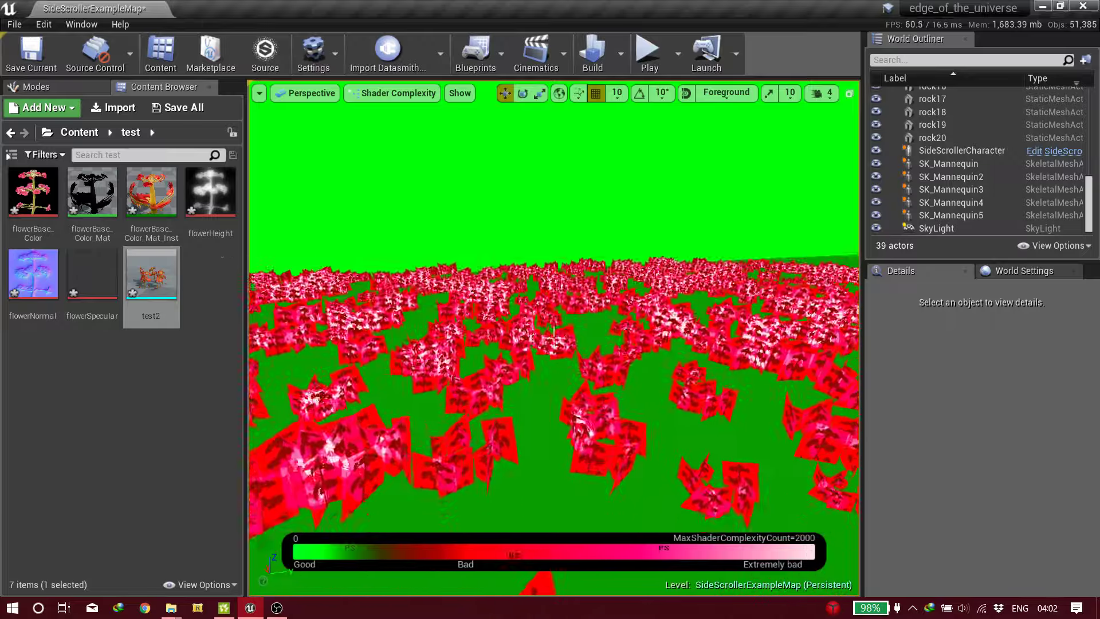
{"action": "right_click_drag", "start_coordinate": [553, 338], "coordinate": [557, 337]}
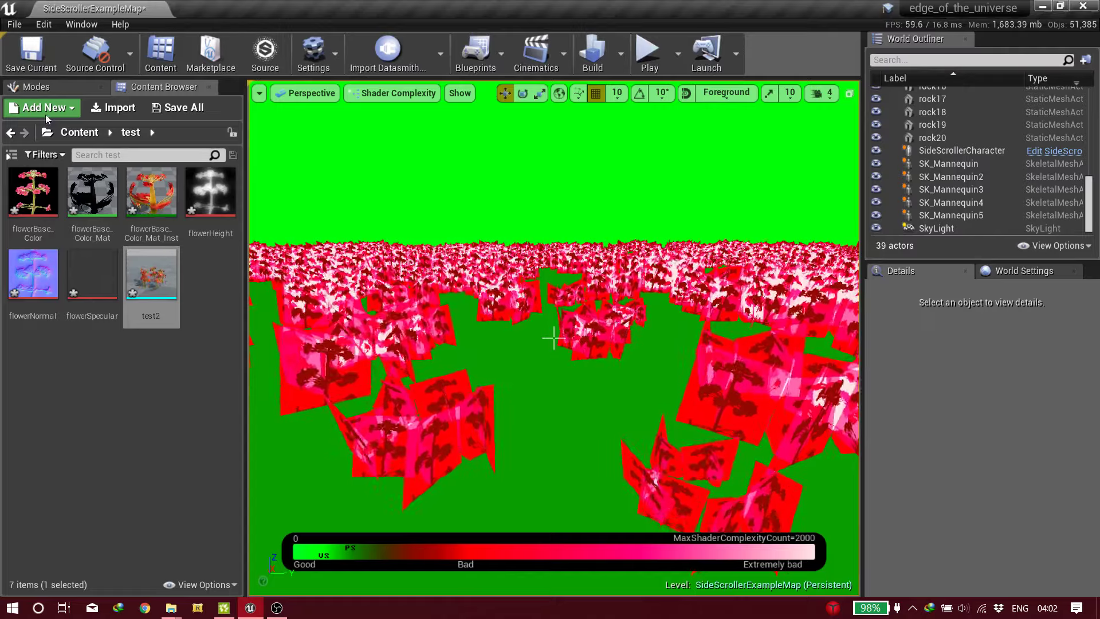
Step: Switch the level viewport to the Lit view mode and look over the grass, trees, rocks and fence
{"action": "left_click", "coordinate": [361, 95]}
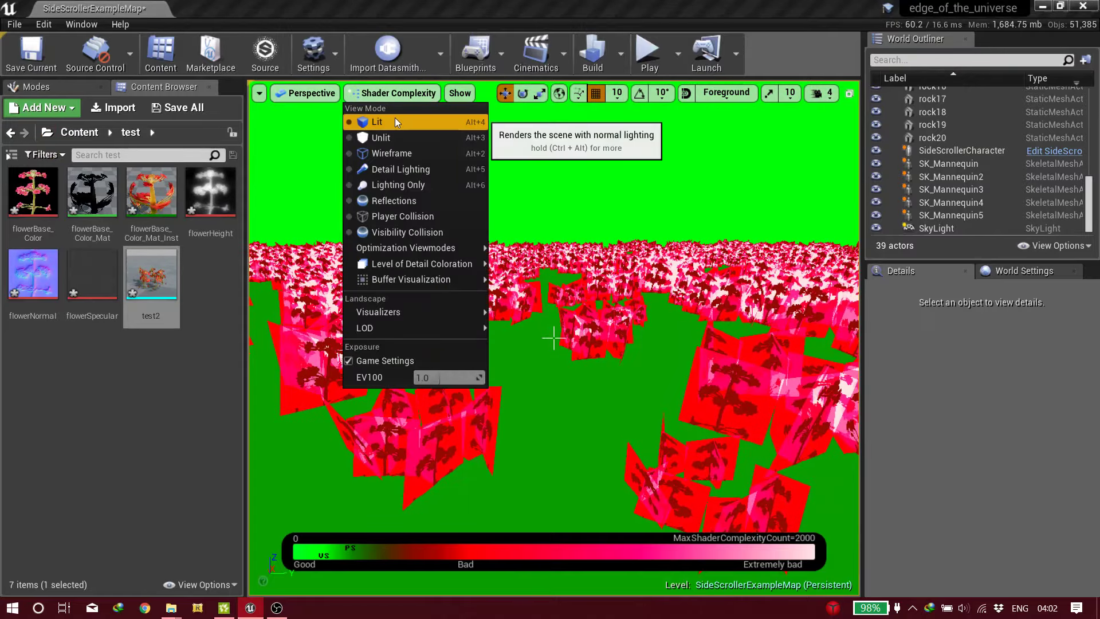
{"action": "left_click", "coordinate": [394, 118]}
{"action": "mouse_move", "coordinate": [529, 249]}
{"action": "right_mouse_down"}
{"action": "mouse_move", "coordinate": [524, 236]}
{"action": "mouse_move", "coordinate": [487, 229]}
{"action": "mouse_move", "coordinate": [497, 221]}
{"action": "mouse_move", "coordinate": [536, 247]}
{"action": "right_mouse_up"}
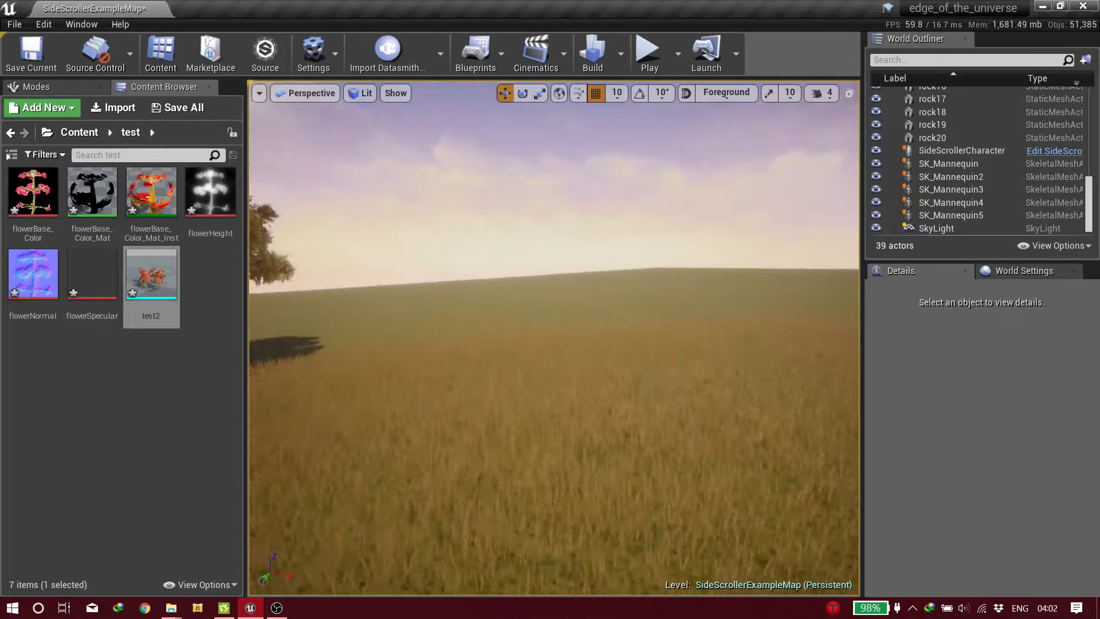
{"action": "right_click_drag", "start_coordinate": [554, 338], "coordinate": [275, 315]}
{"action": "key", "text": "w"}
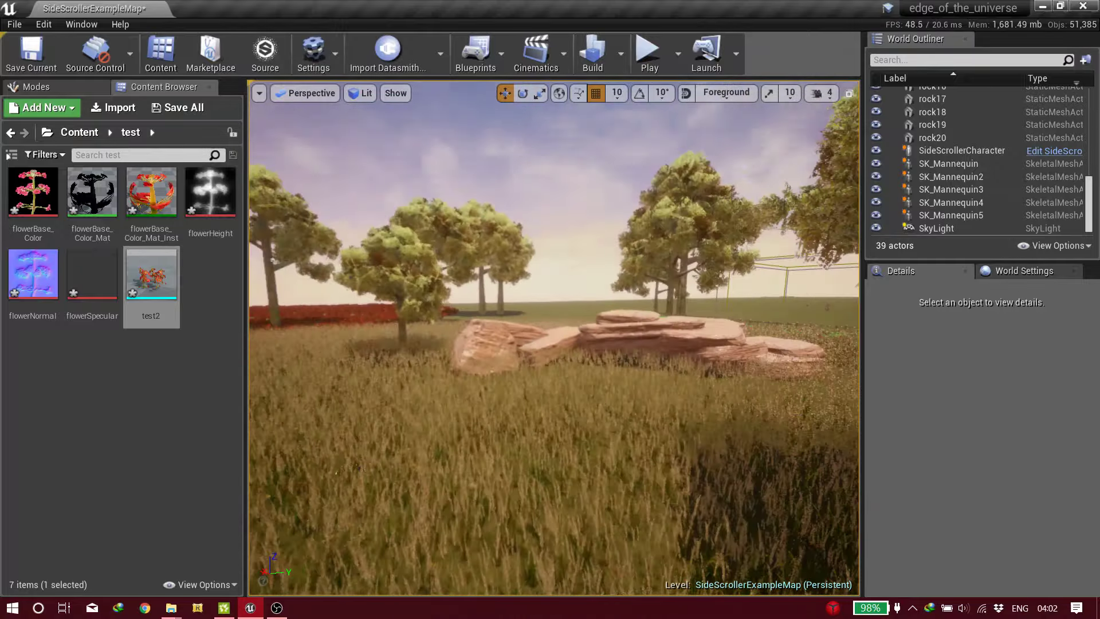
{"action": "right_click_drag", "start_coordinate": [553, 337], "coordinate": [636, 343]}
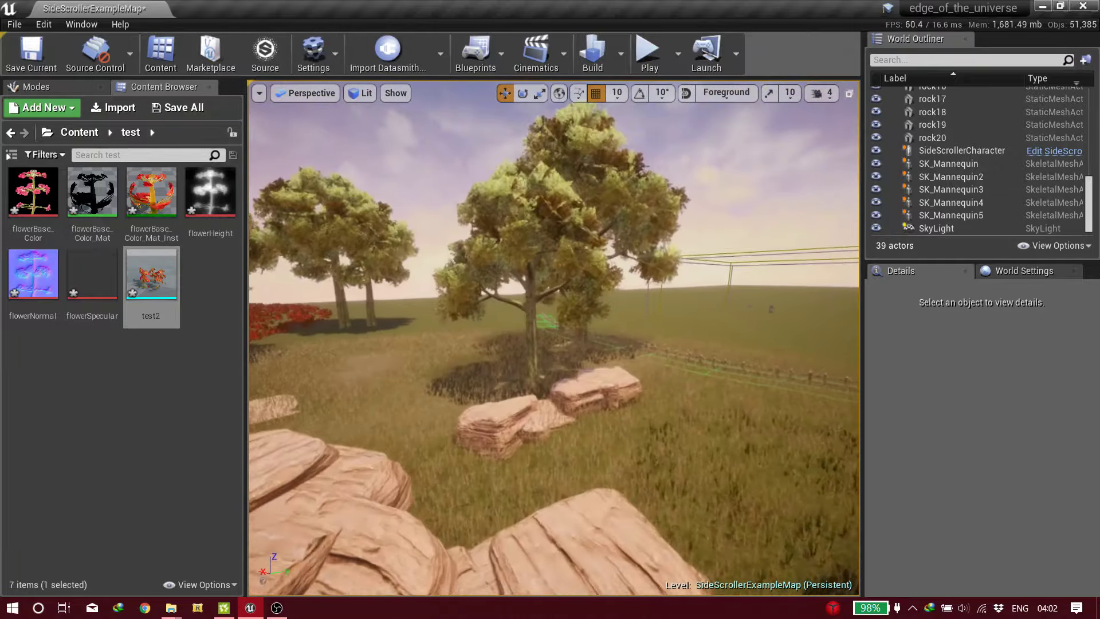
{"action": "right_click_drag", "start_coordinate": [554, 338], "coordinate": [578, 338]}
{"action": "key", "text": "w"}
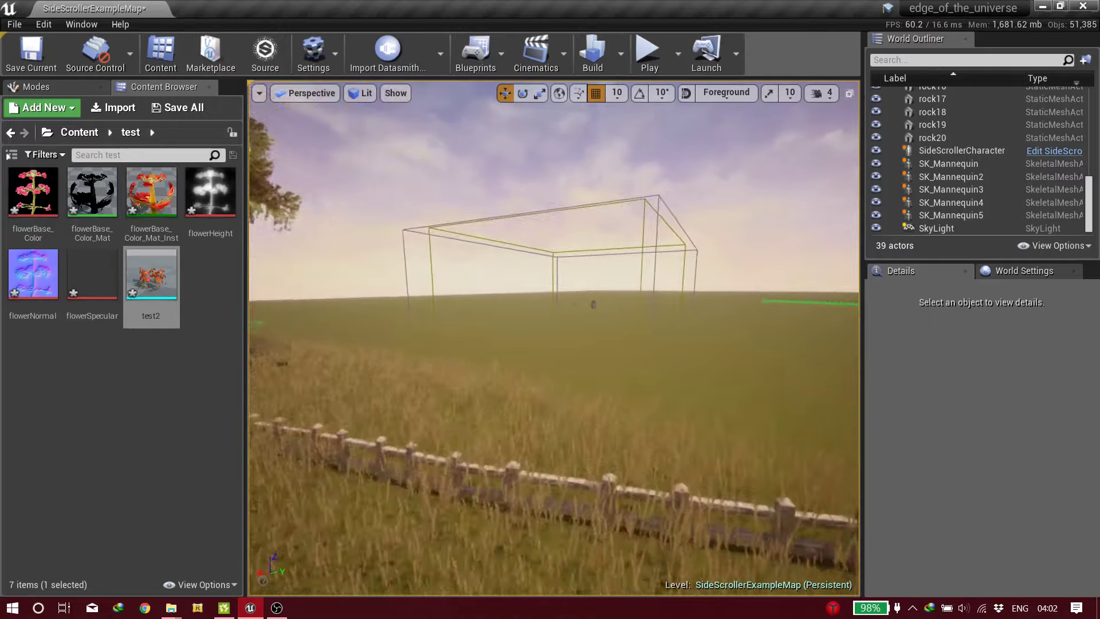